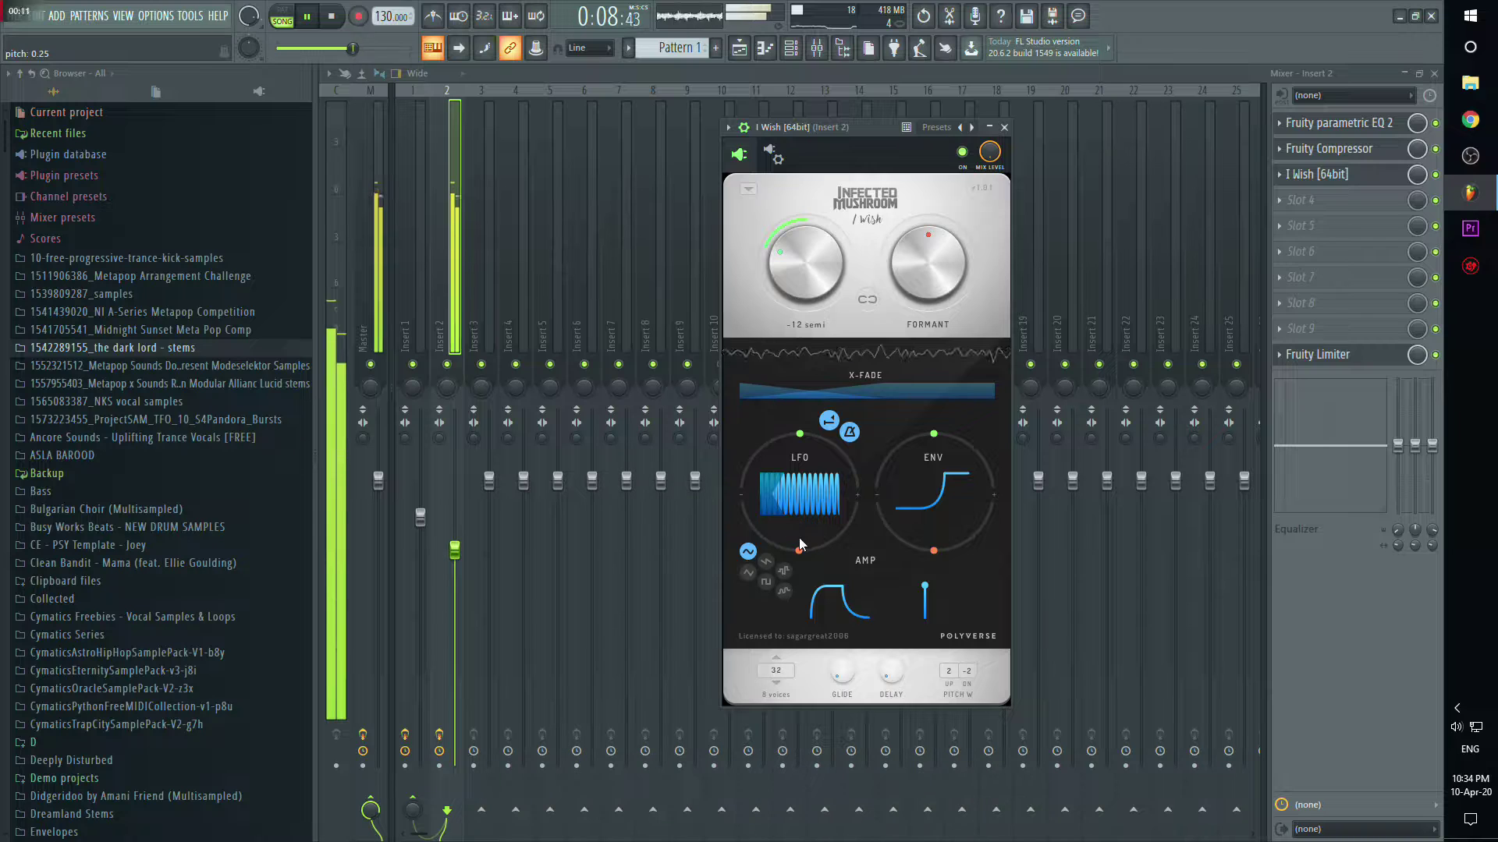
# Step: Set the I Wish LFO fade to 10 ms and the amp release to 134 ms
pyautogui.moveTo(868, 616); pyautogui.dragTo(878, 617)
pyautogui.moveTo(799, 495); pyautogui.dragTo(799, 507)
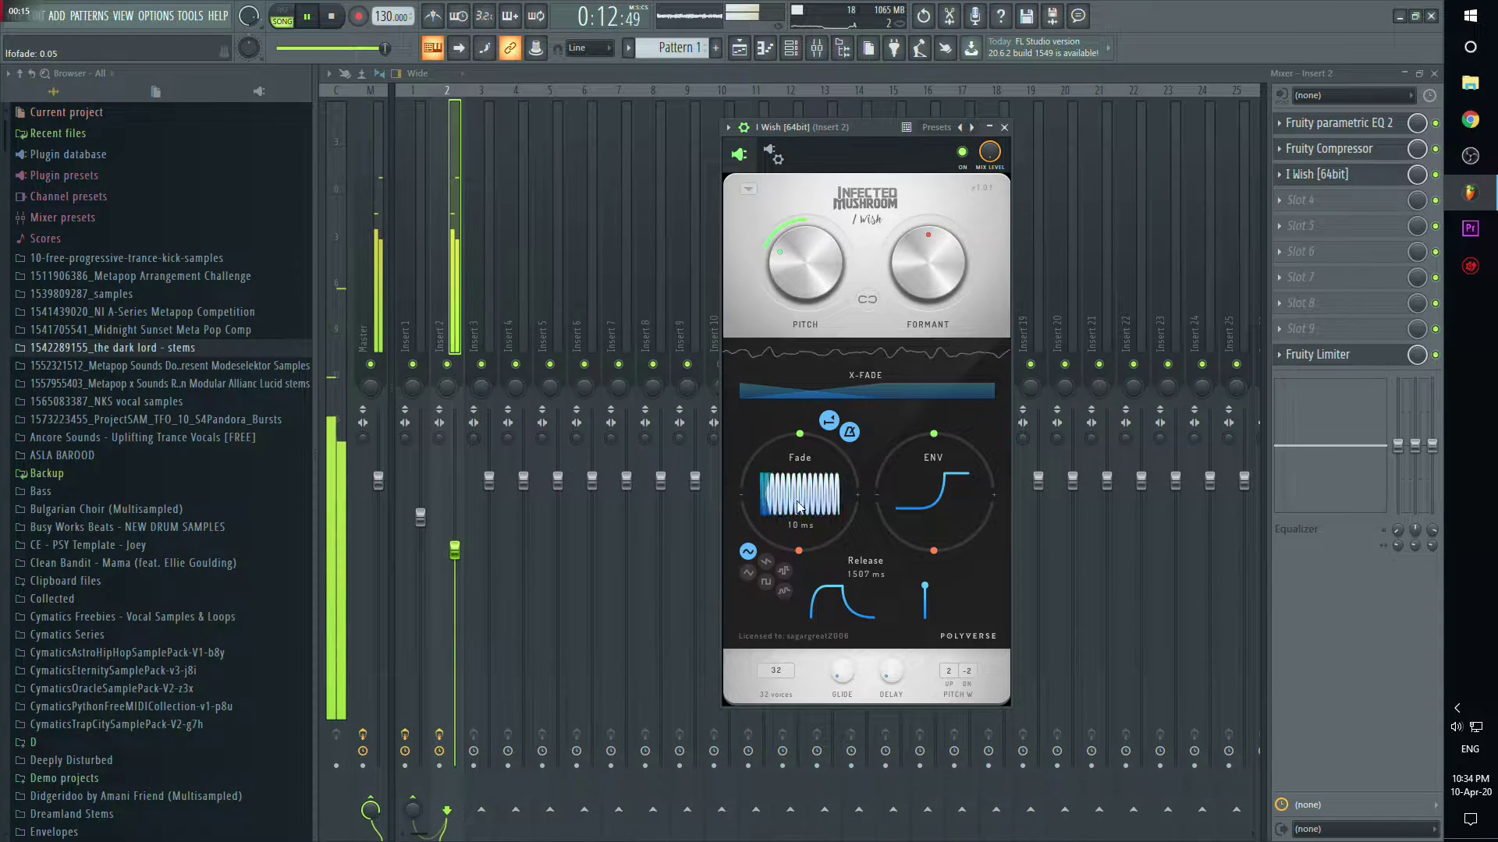
pyautogui.moveTo(872, 617); pyautogui.dragTo(842, 614)
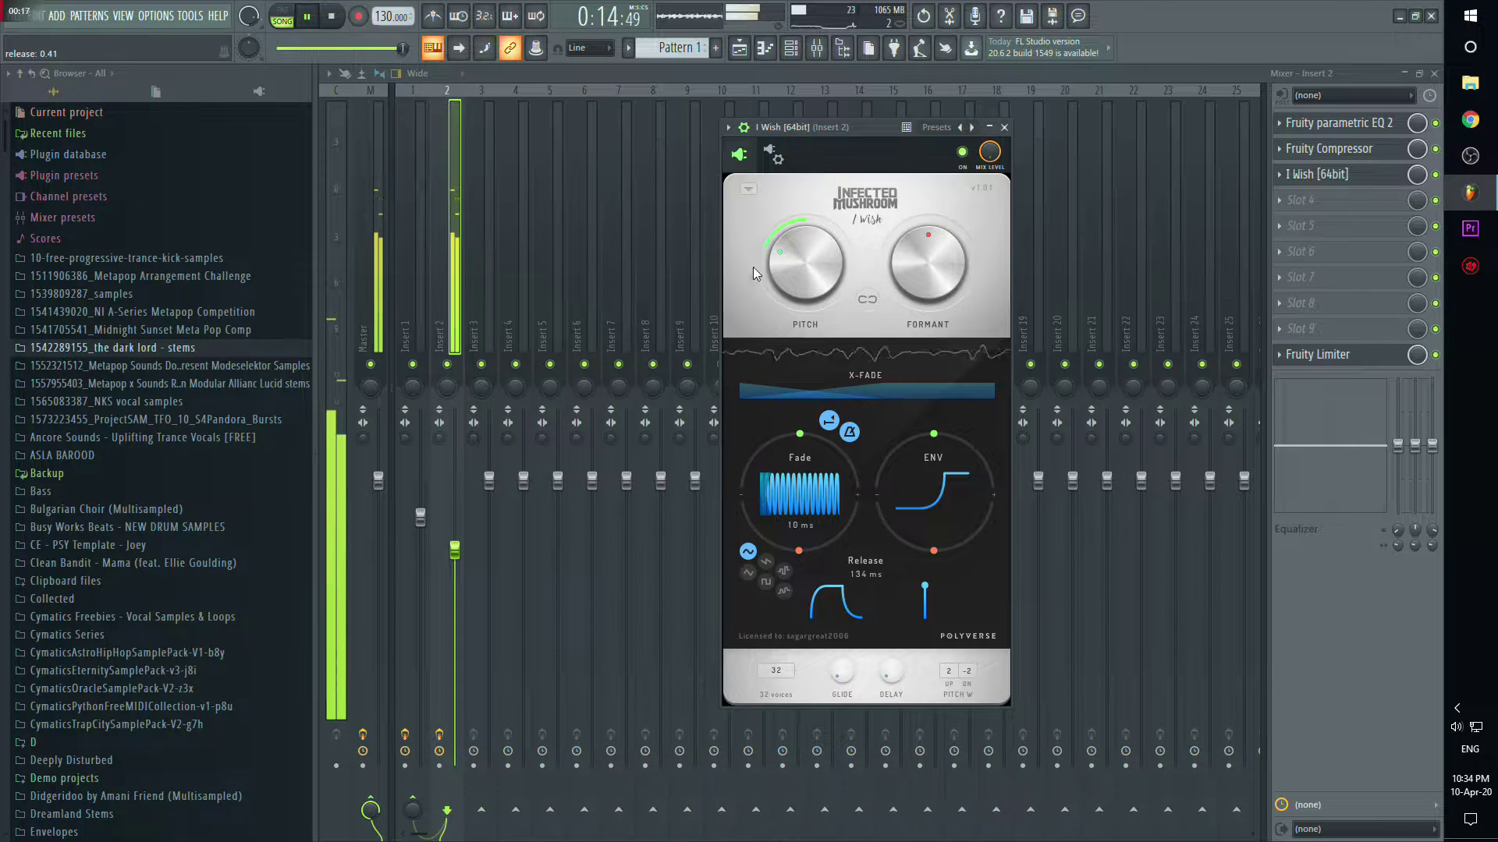
# Step: Reset I Wish to its default patch and set the pitch to -12 semi
pyautogui.click(749, 189)
pyautogui.click(780, 251)
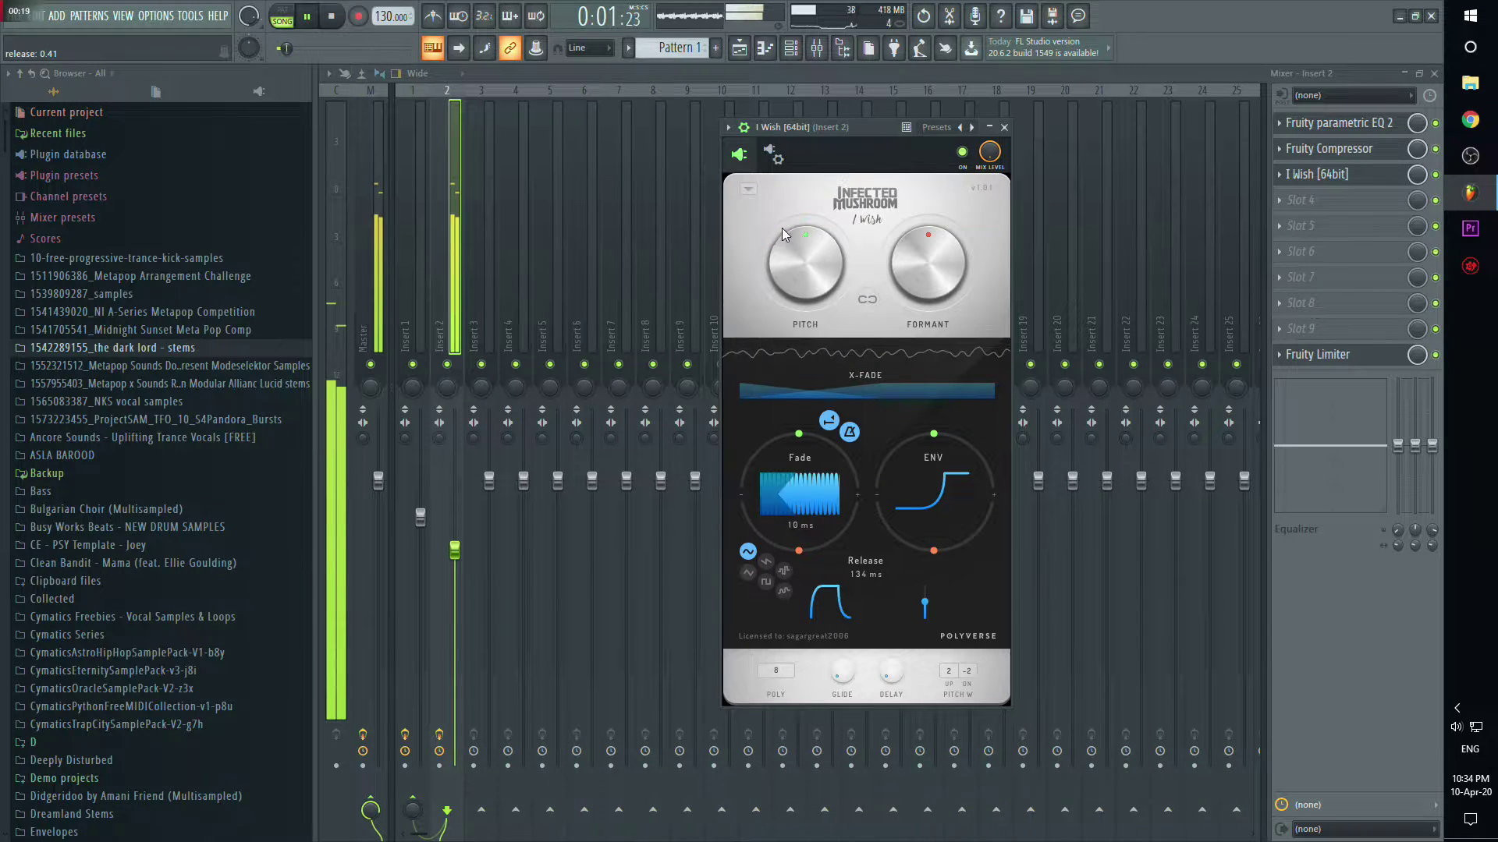
pyautogui.moveTo(772, 241); pyautogui.dragTo(766, 247)
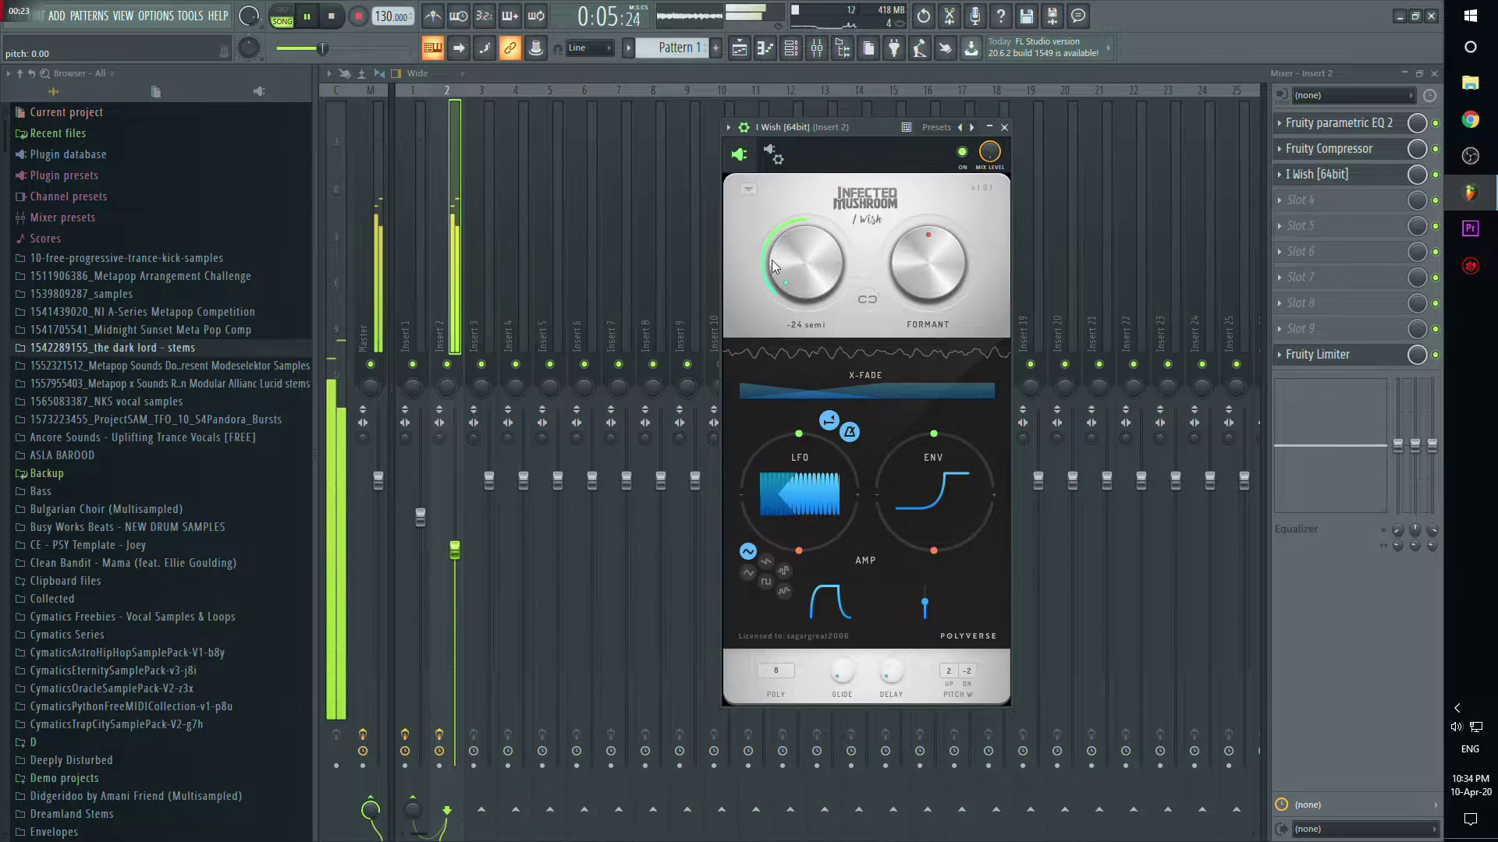
pyautogui.moveTo(770, 260); pyautogui.dragTo(774, 254)
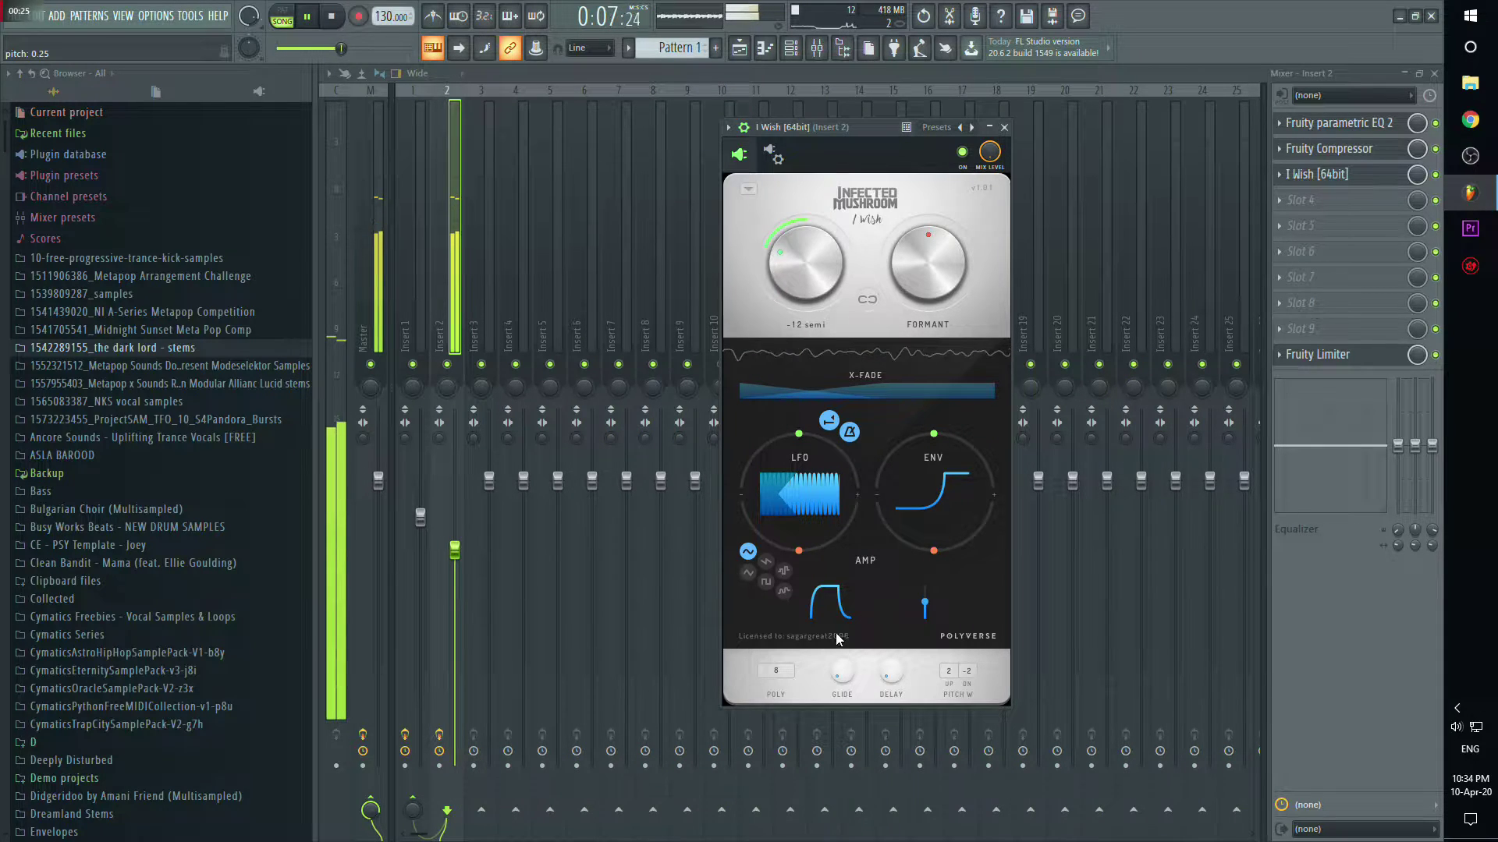
# Step: Set I Wish to 32 voices, the amp slider to maximum, amp release to 472 ms, LFO fade to 1 ms and X-Fade to 51.13 %
pyautogui.moveTo(781, 671); pyautogui.dragTo(767, 483)
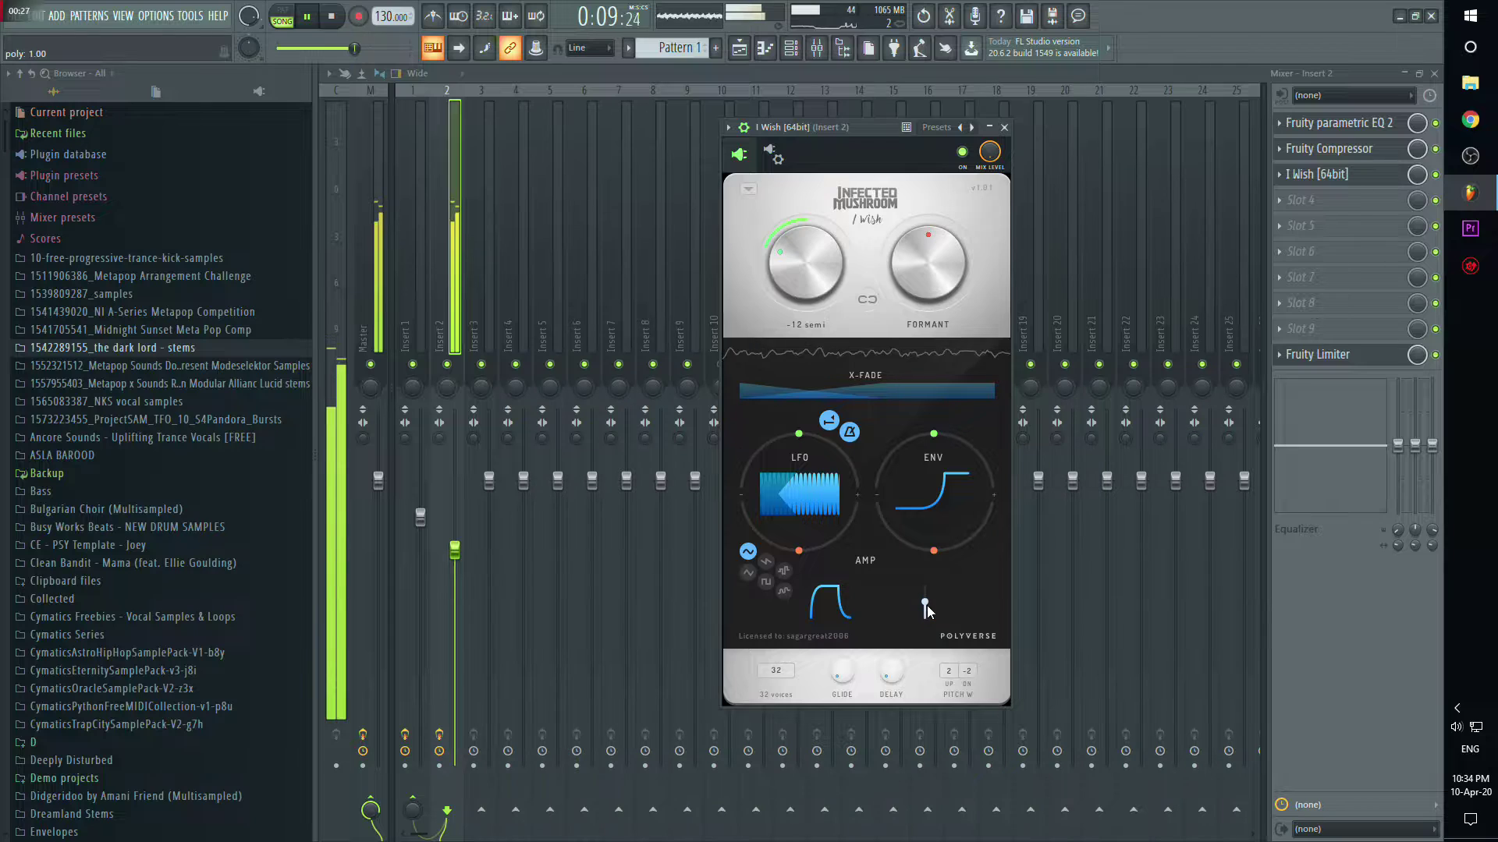
pyautogui.moveTo(853, 616); pyautogui.dragTo(889, 622)
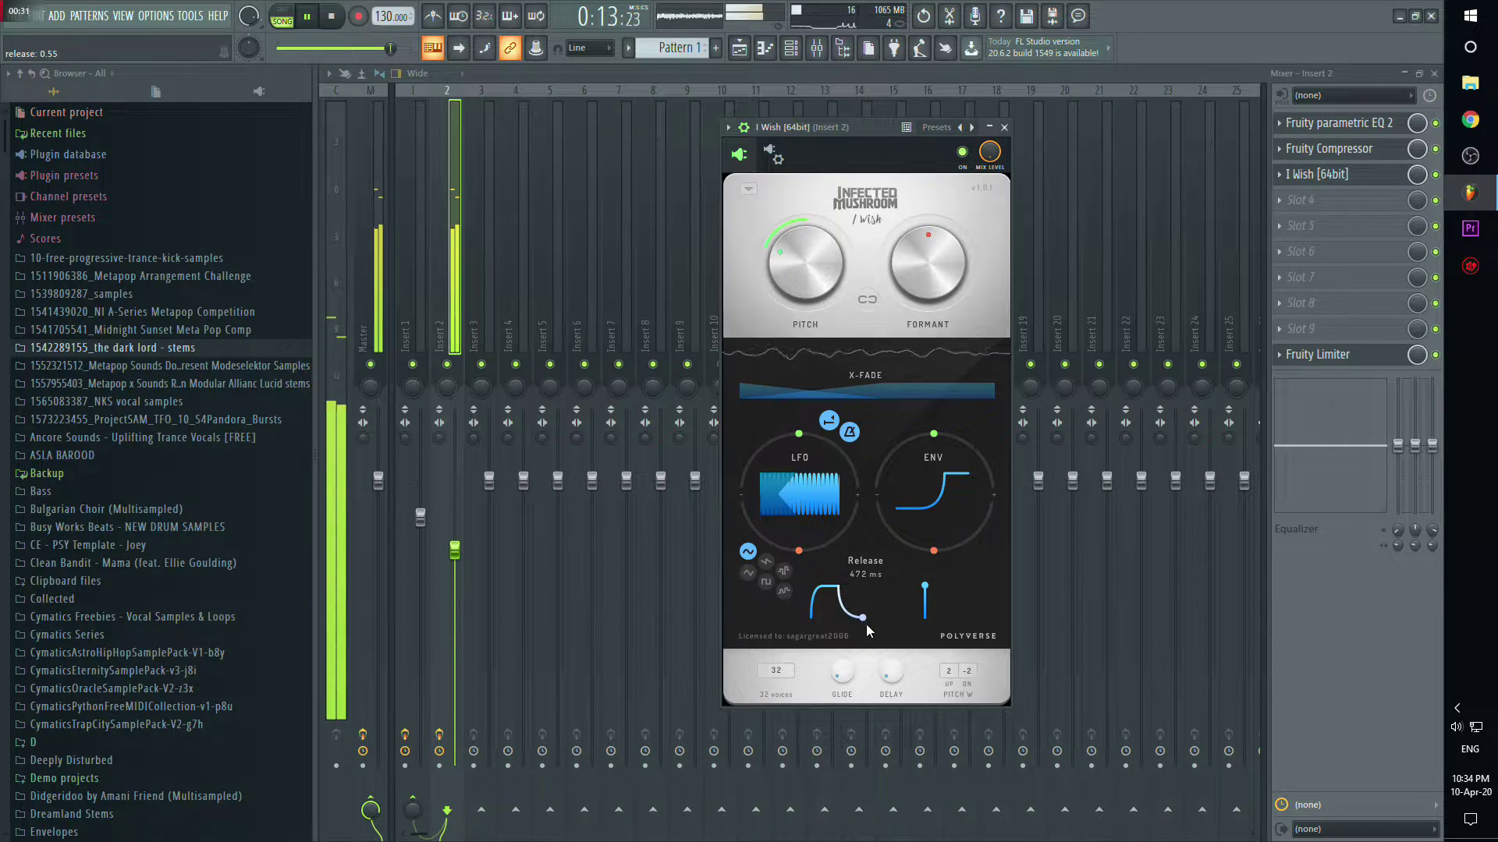
pyautogui.moveTo(776, 503); pyautogui.dragTo(753, 499)
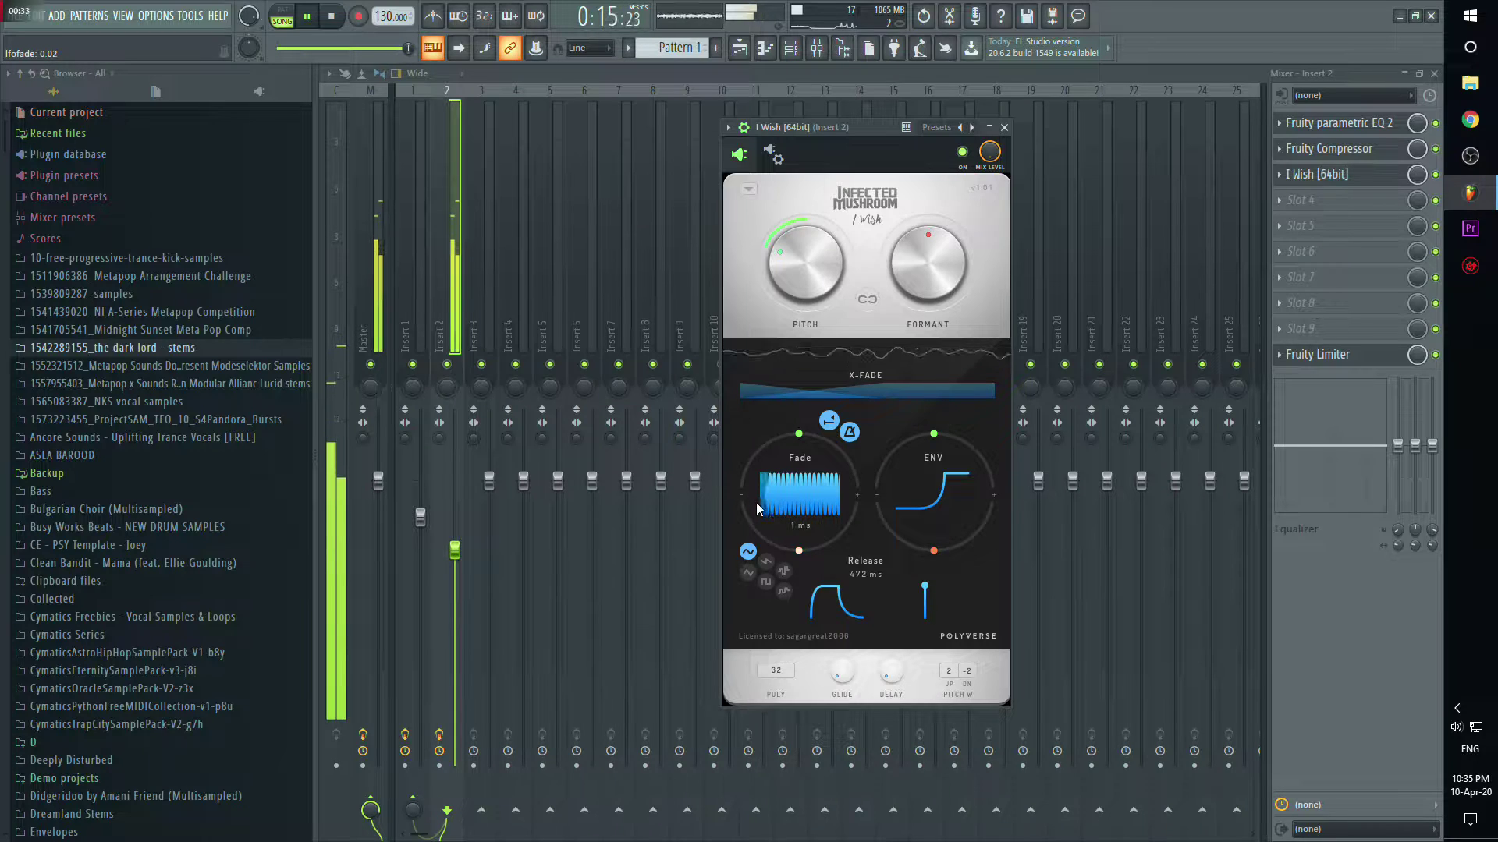
pyautogui.moveTo(895, 388); pyautogui.dragTo(869, 390)
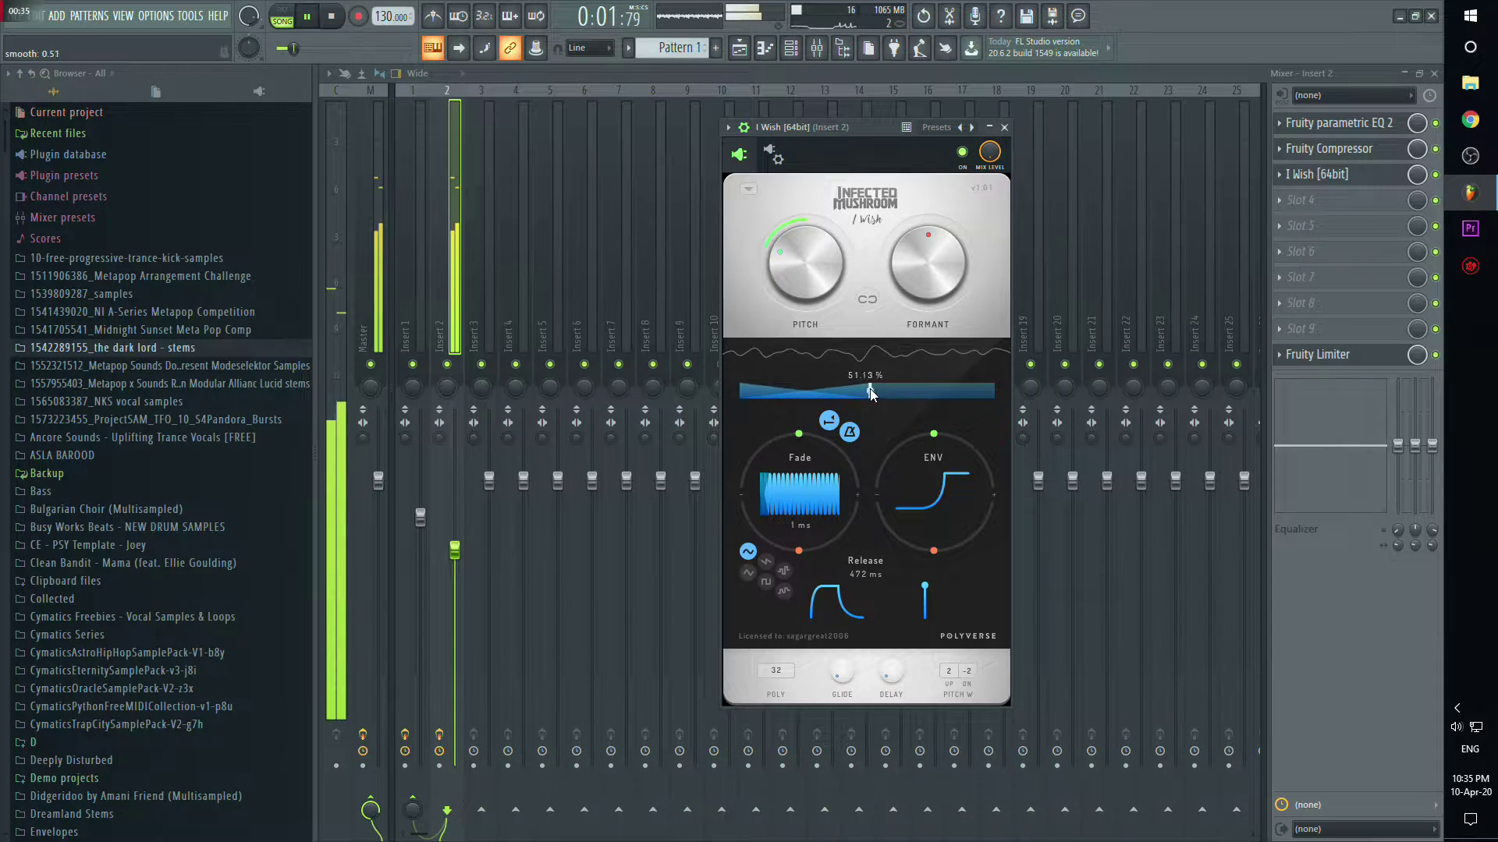
# Step: Load the Comet reverb into effect slot 4 of mixer Insert 2
pyautogui.click(1315, 197)
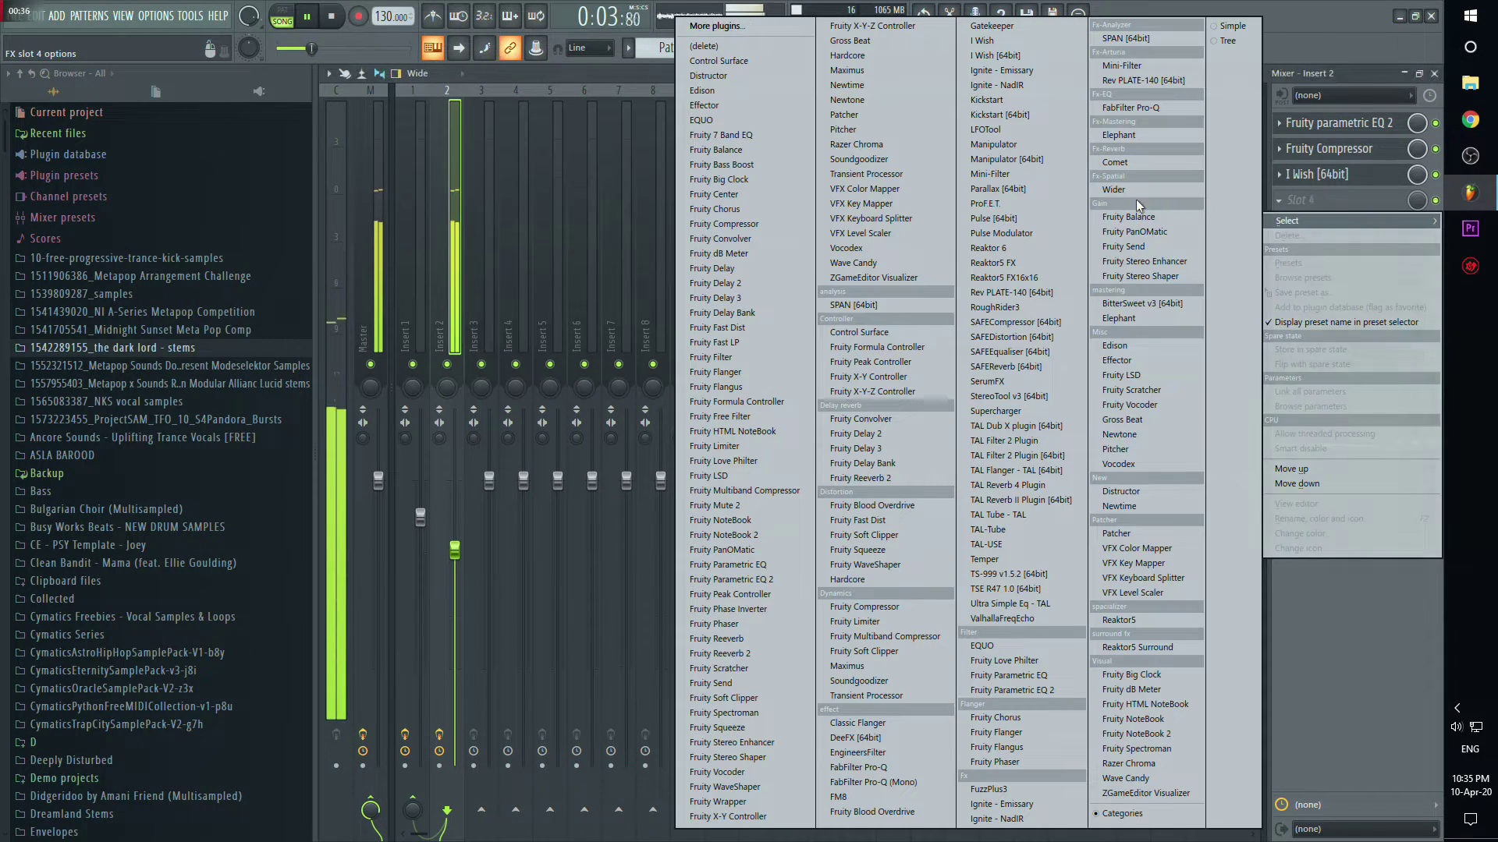
pyautogui.click(1124, 162)
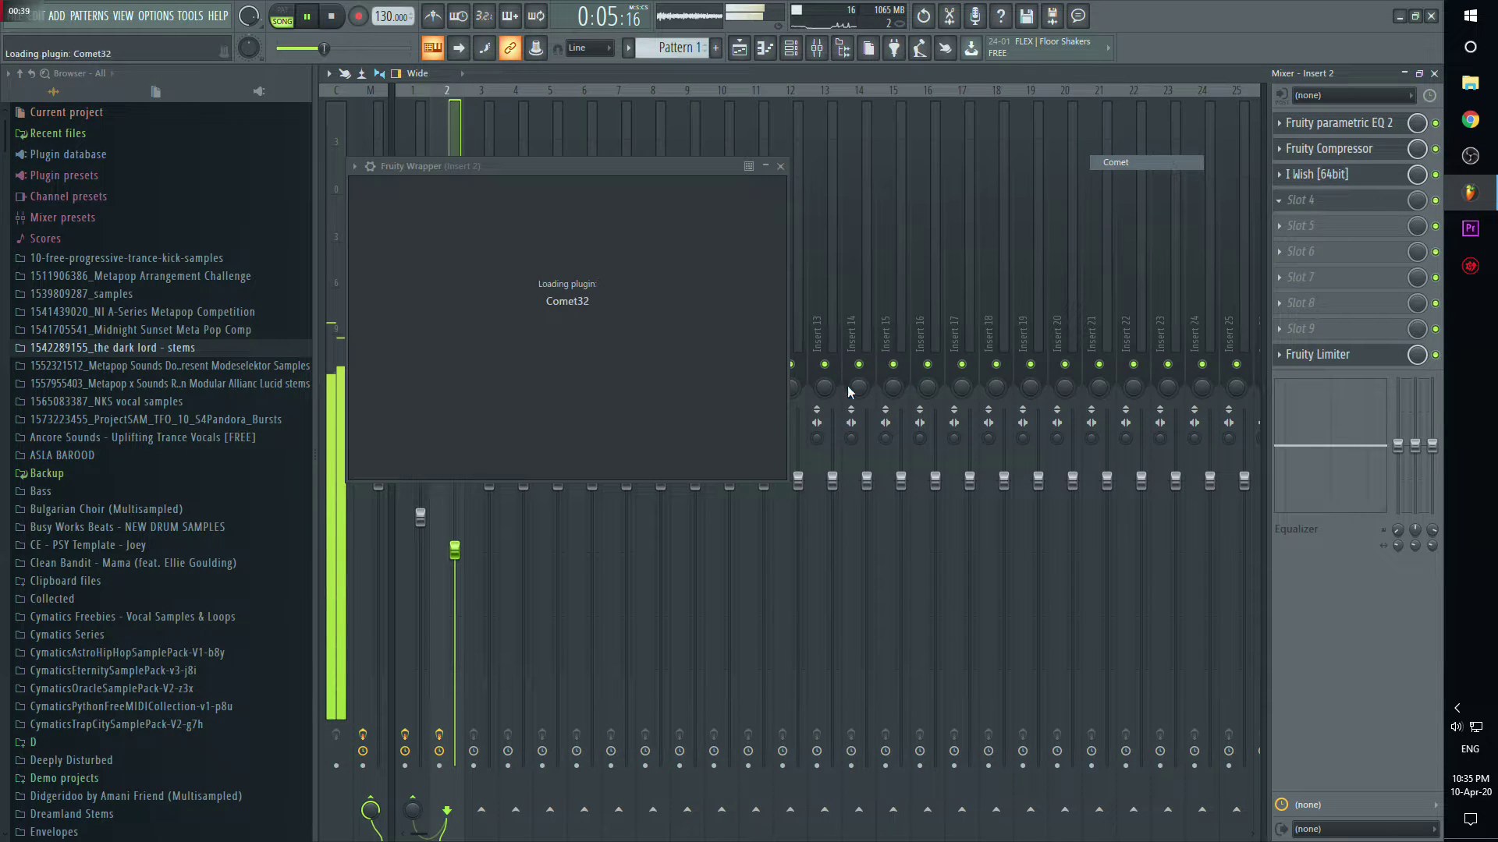
# Step: Try Comet's Lovely Vocal, Huge Epic and Bright and Splashy presets, setting the decay to 22.68 on the last one
pyautogui.click(772, 403)
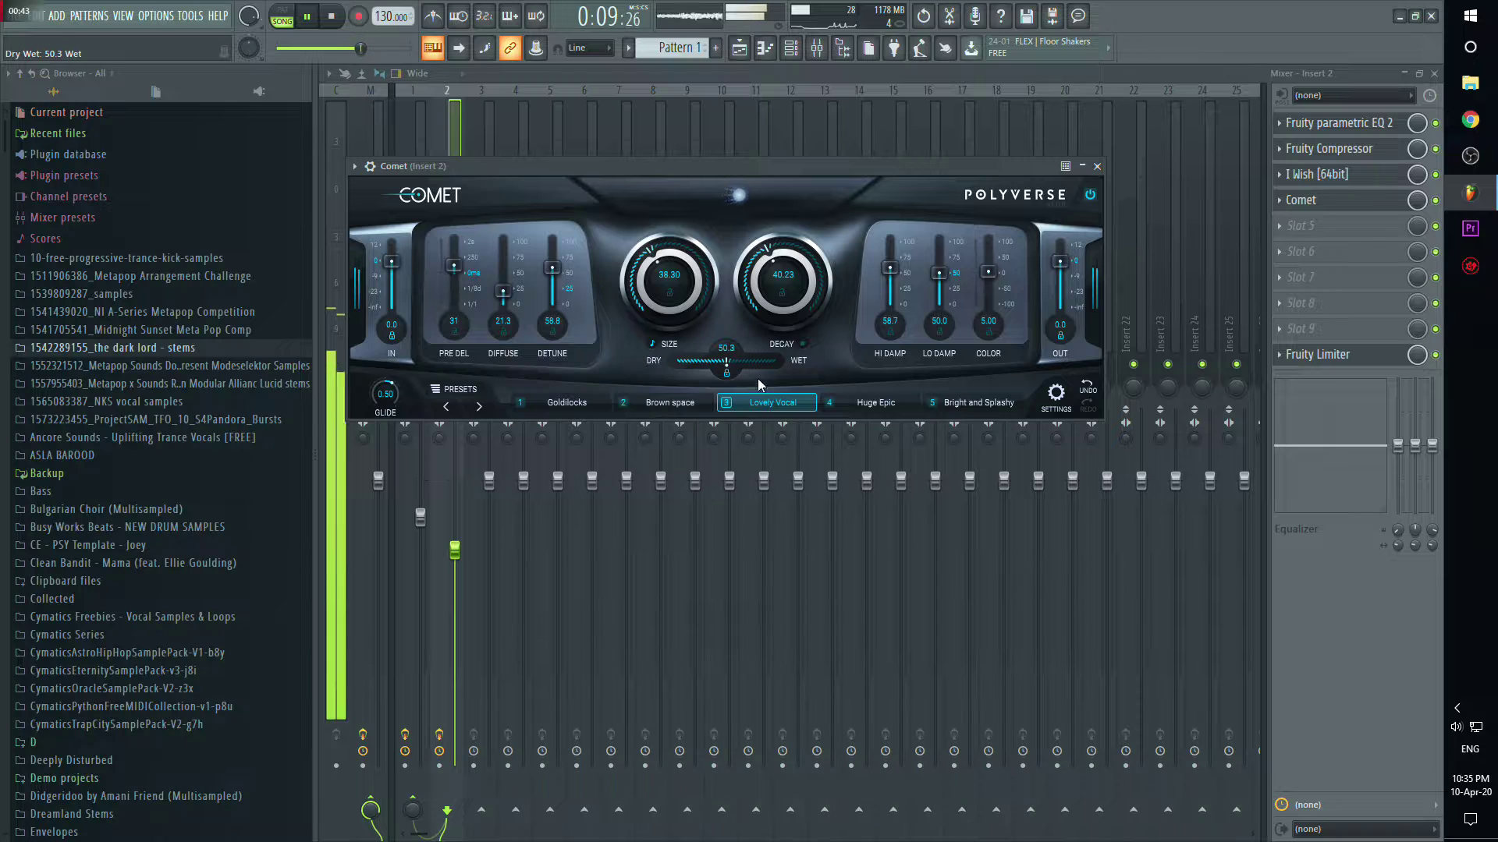
pyautogui.click(850, 404)
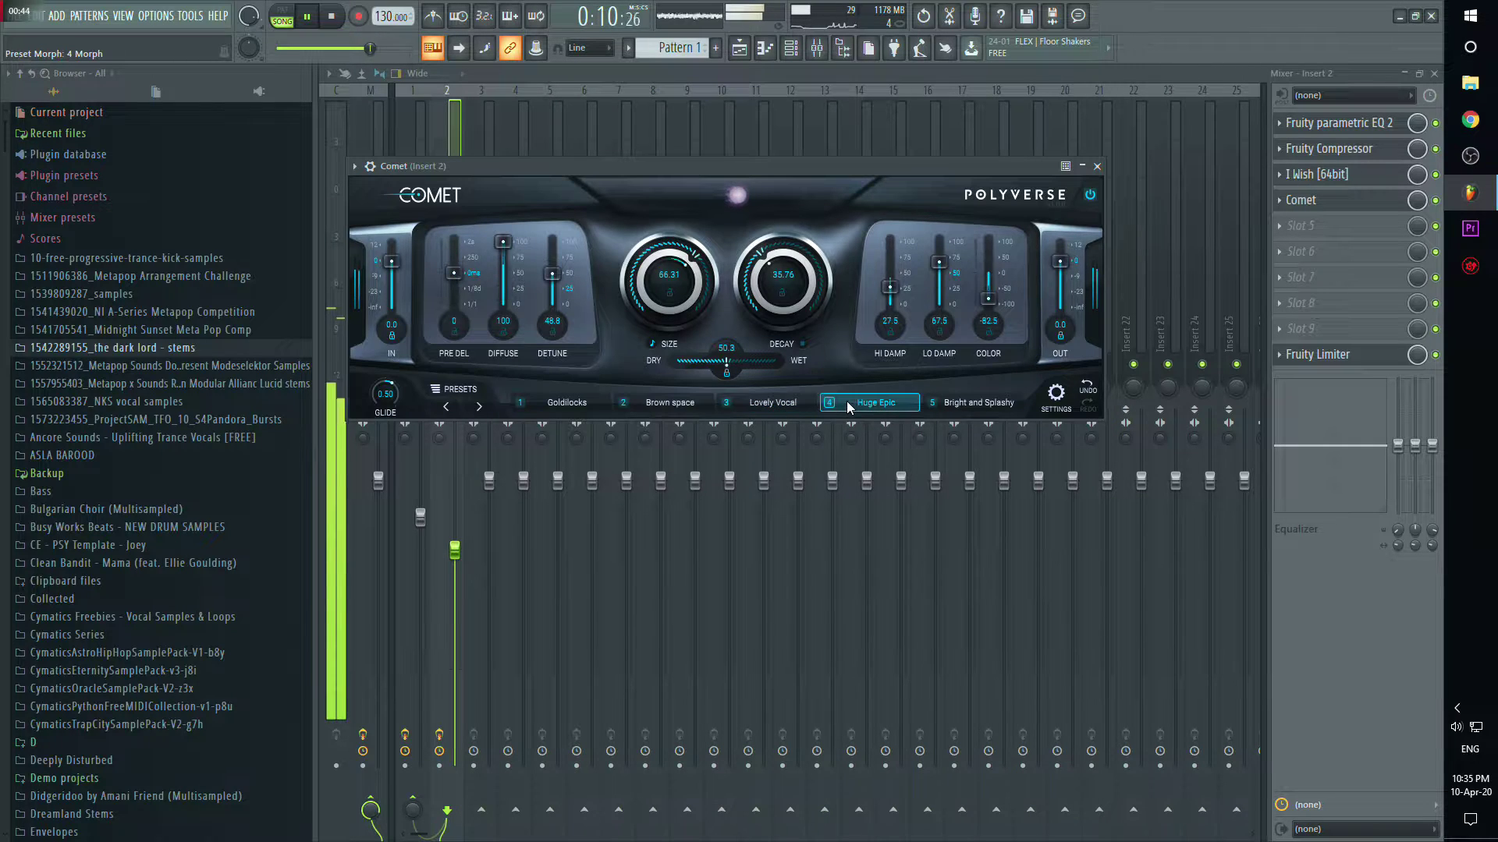
pyautogui.click(966, 403)
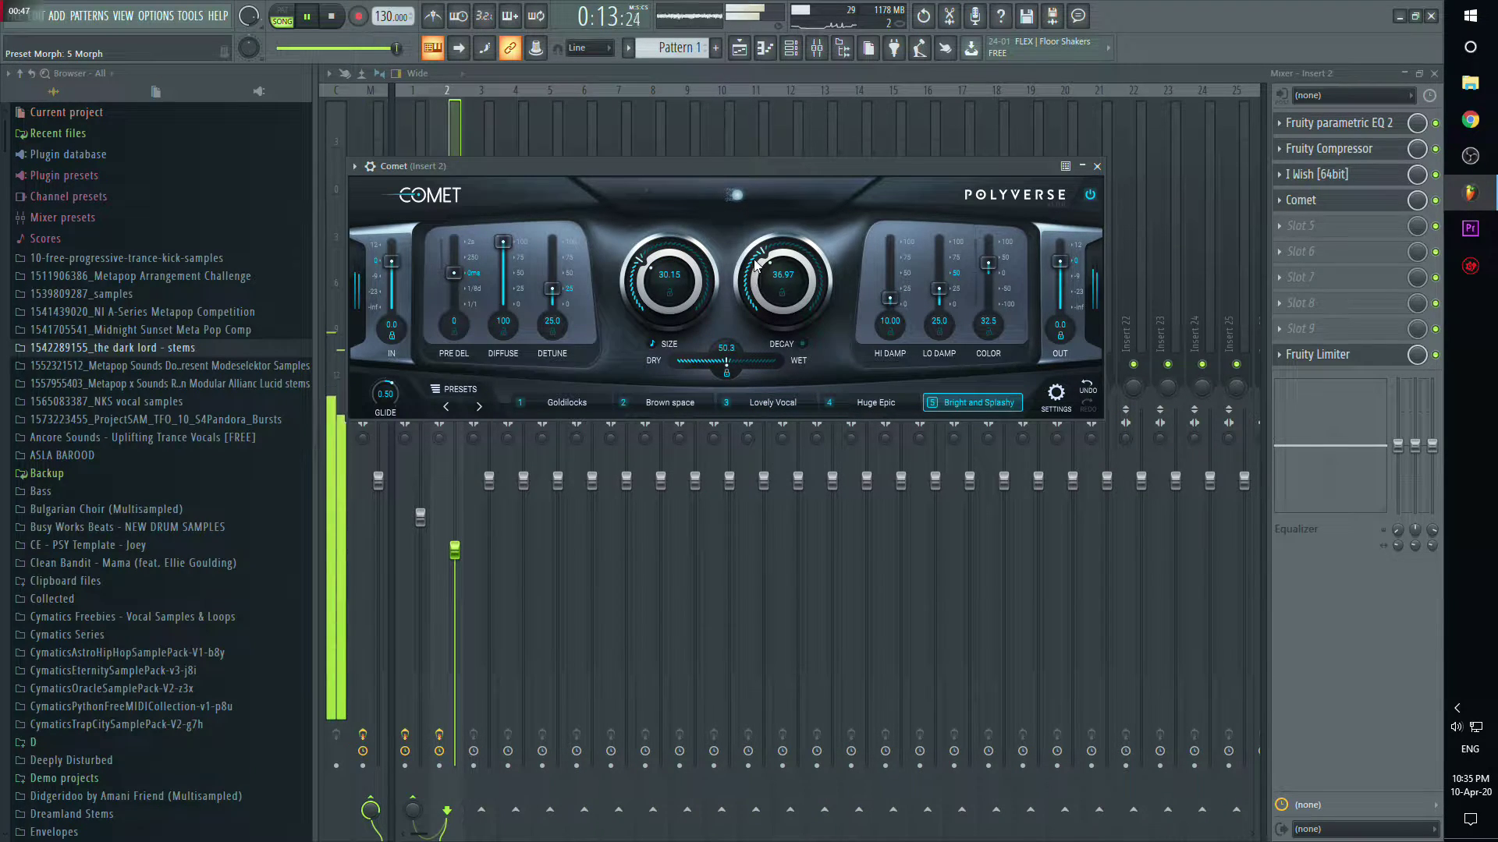
pyautogui.moveTo(756, 290); pyautogui.dragTo(741, 283)
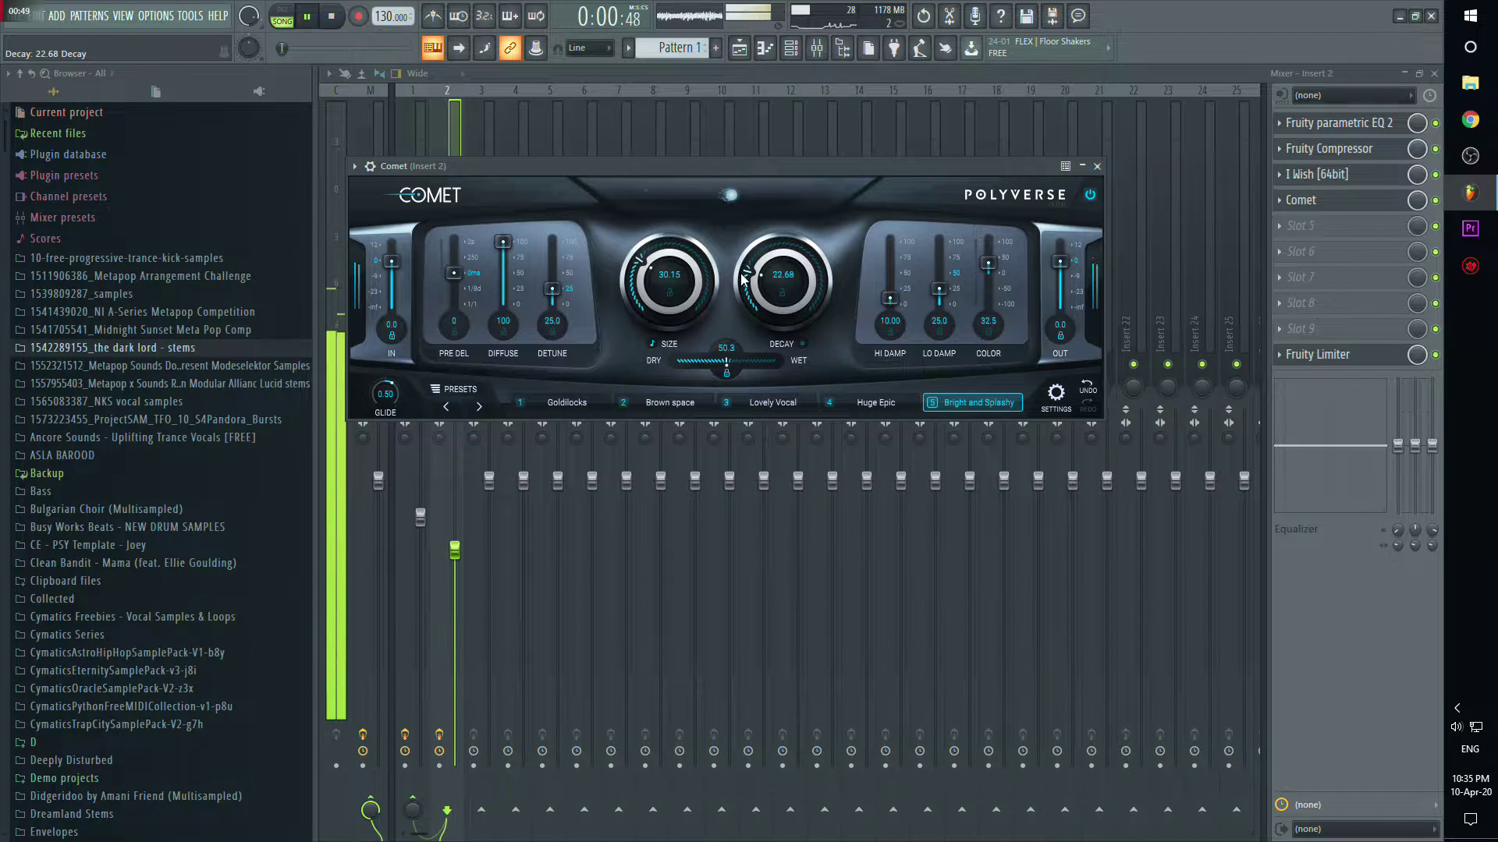
# Step: Choose Comet's Goldilocks preset and set lo damp to 76.2, hi damp to 50, detune to 0, diffuse to 50.1 and dry/wet to 30.7
pyautogui.click(581, 403)
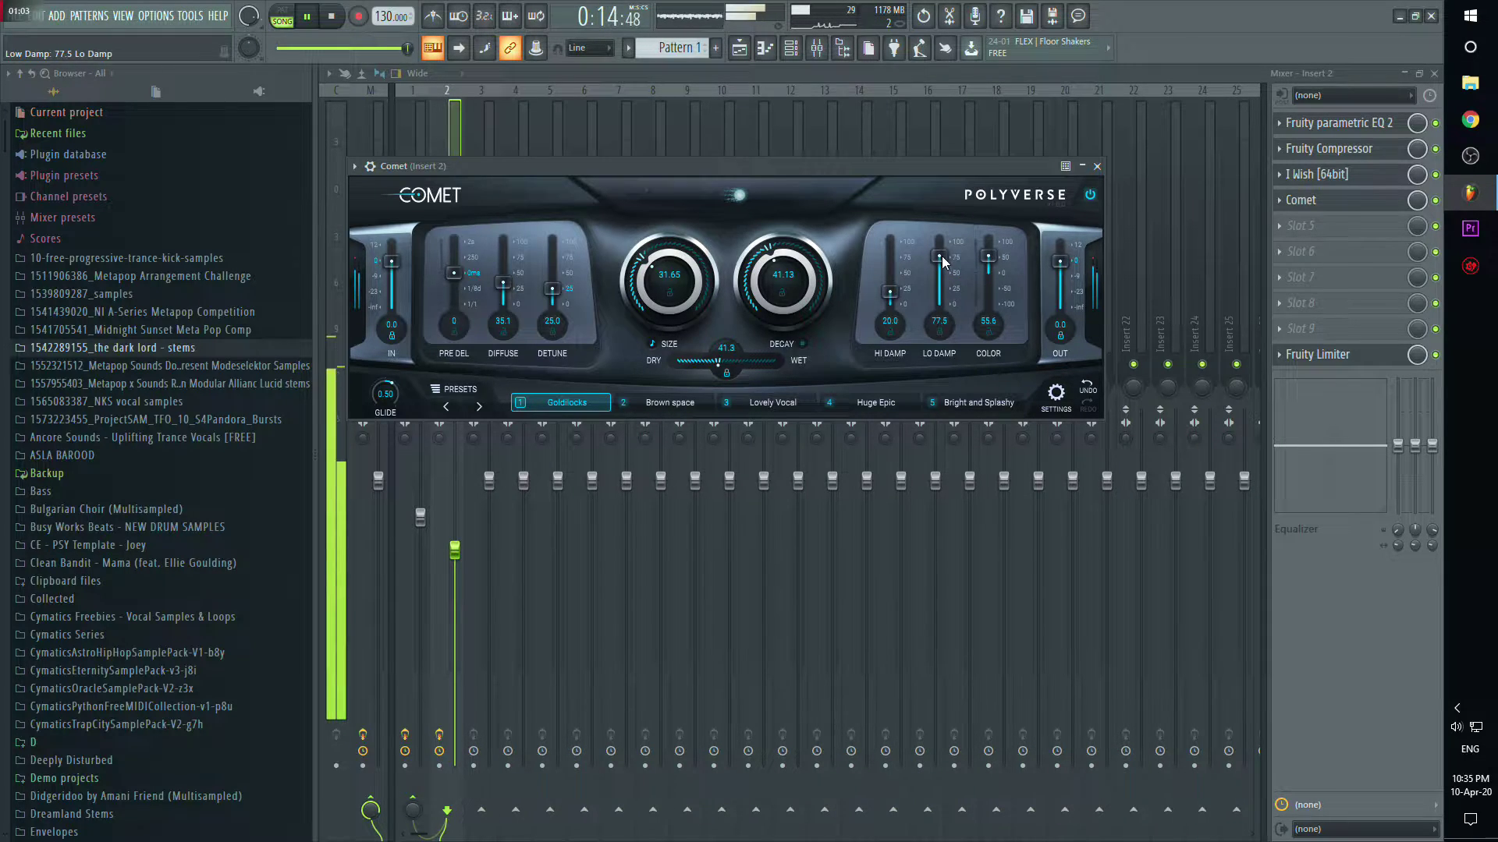
pyautogui.moveTo(944, 262); pyautogui.dragTo(897, 278)
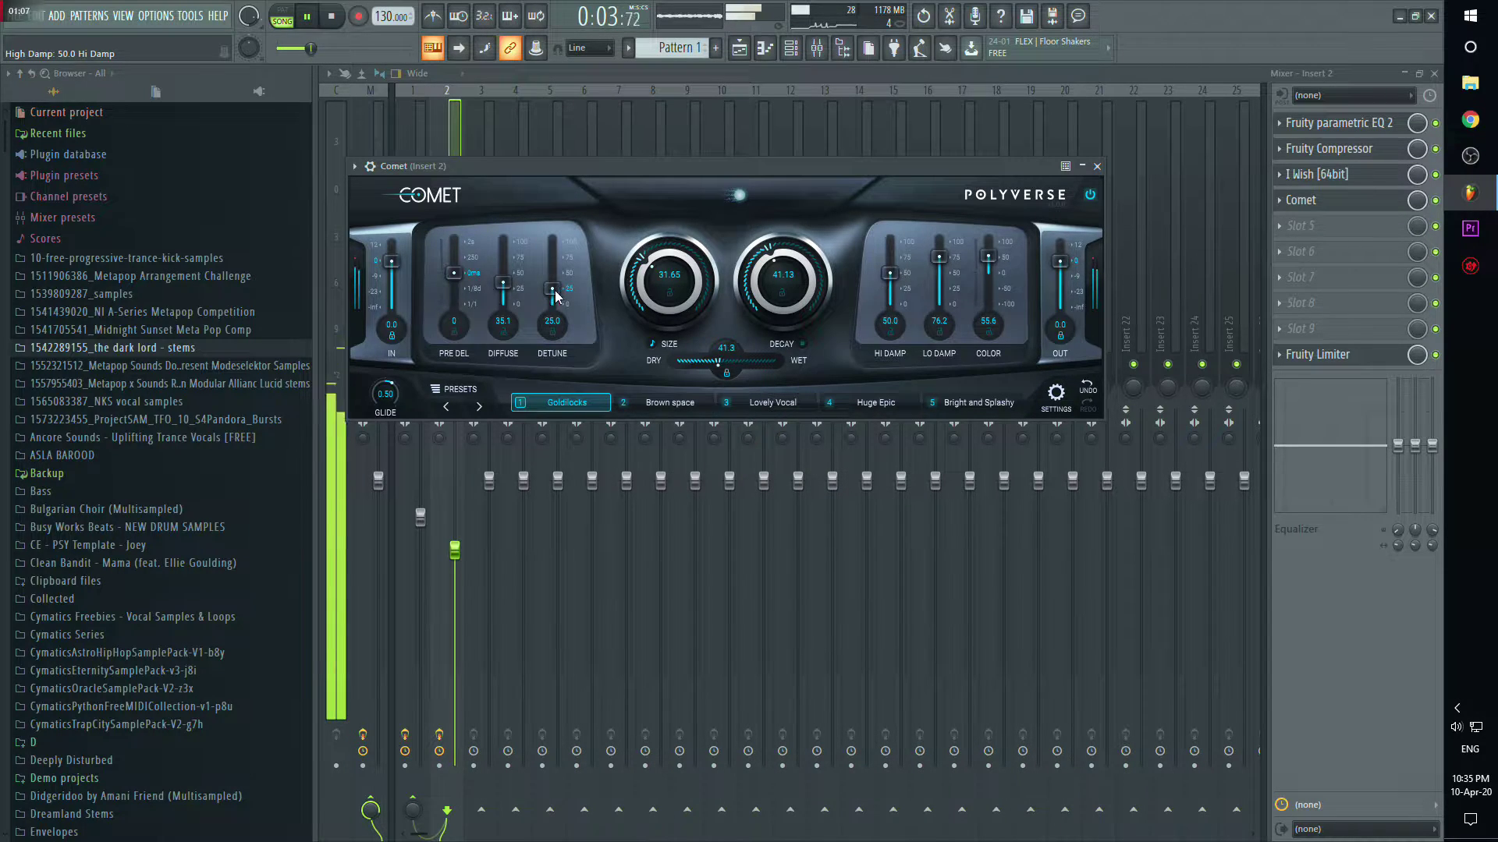
pyautogui.moveTo(563, 283); pyautogui.dragTo(566, 321)
pyautogui.moveTo(503, 284); pyautogui.dragTo(508, 273)
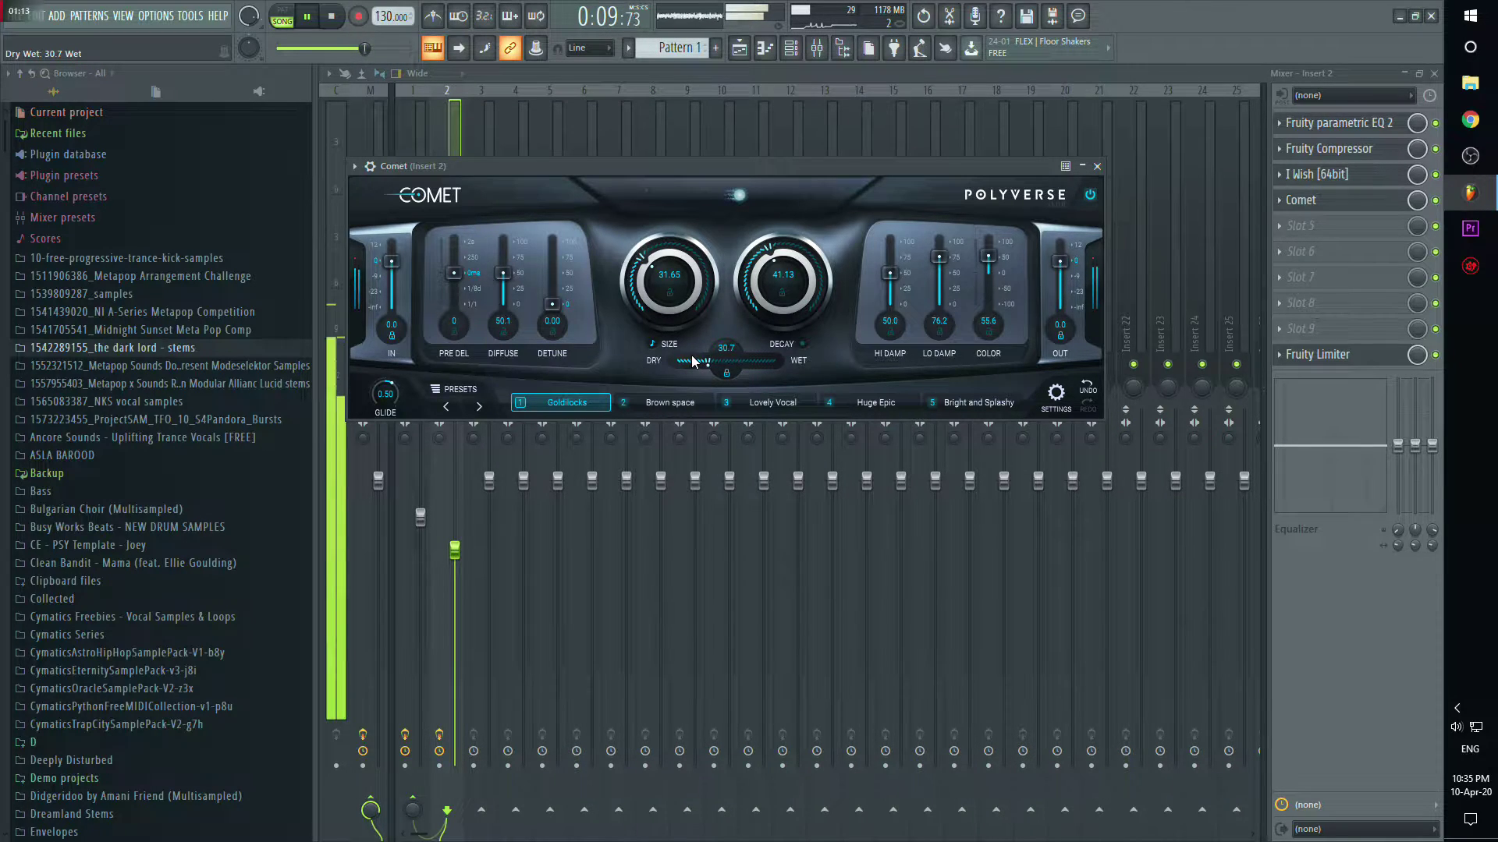
# Step: Shape Insert 2's Fruity parametric EQ 2 with a low cut on band 1 and a high cut on band 7 near 11 kHz
pyautogui.click(1339, 123)
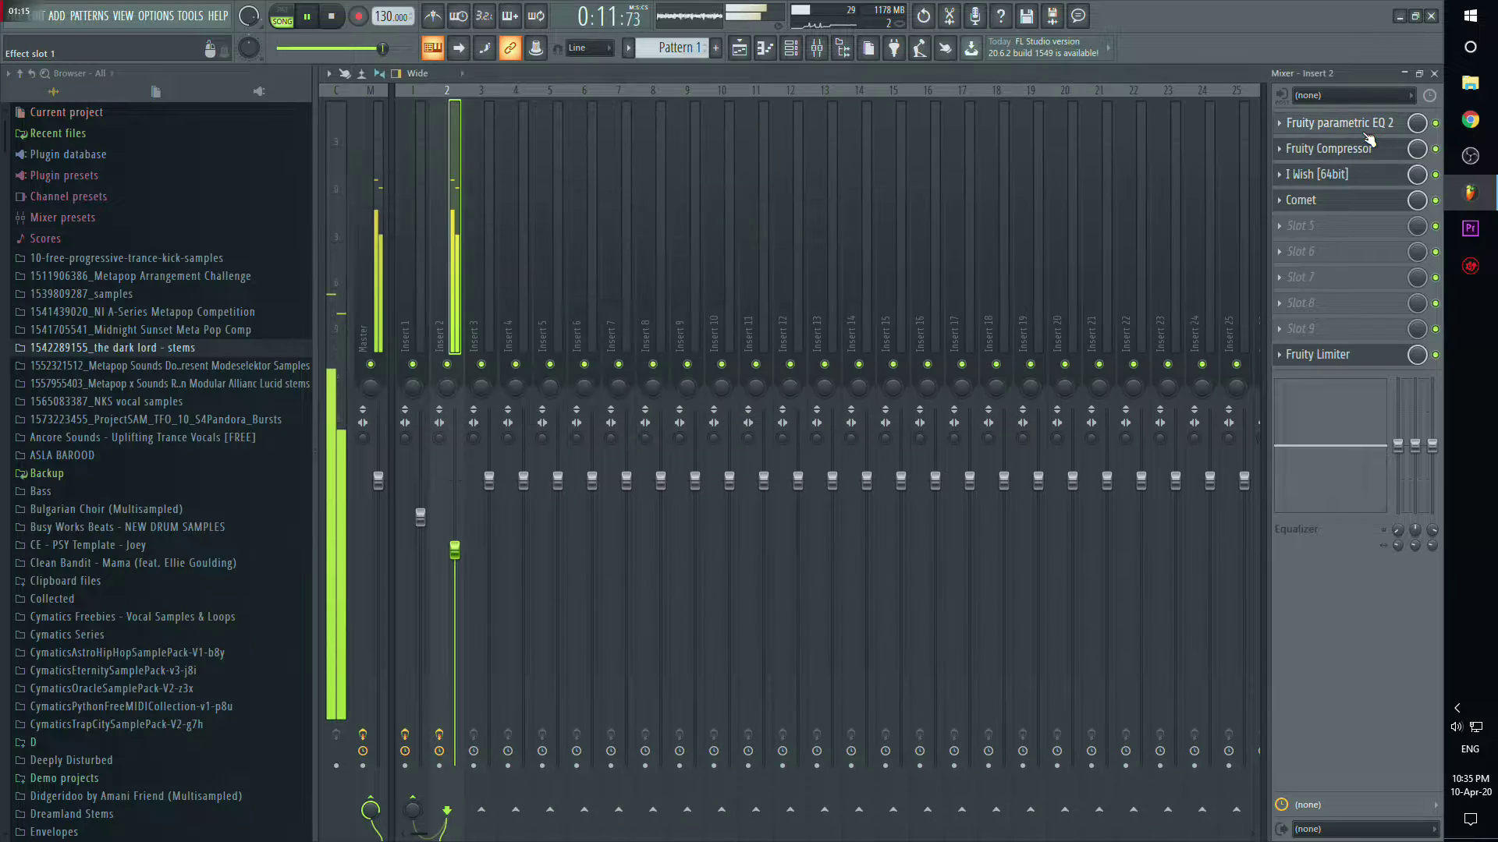
pyautogui.moveTo(658, 461); pyautogui.dragTo(565, 462)
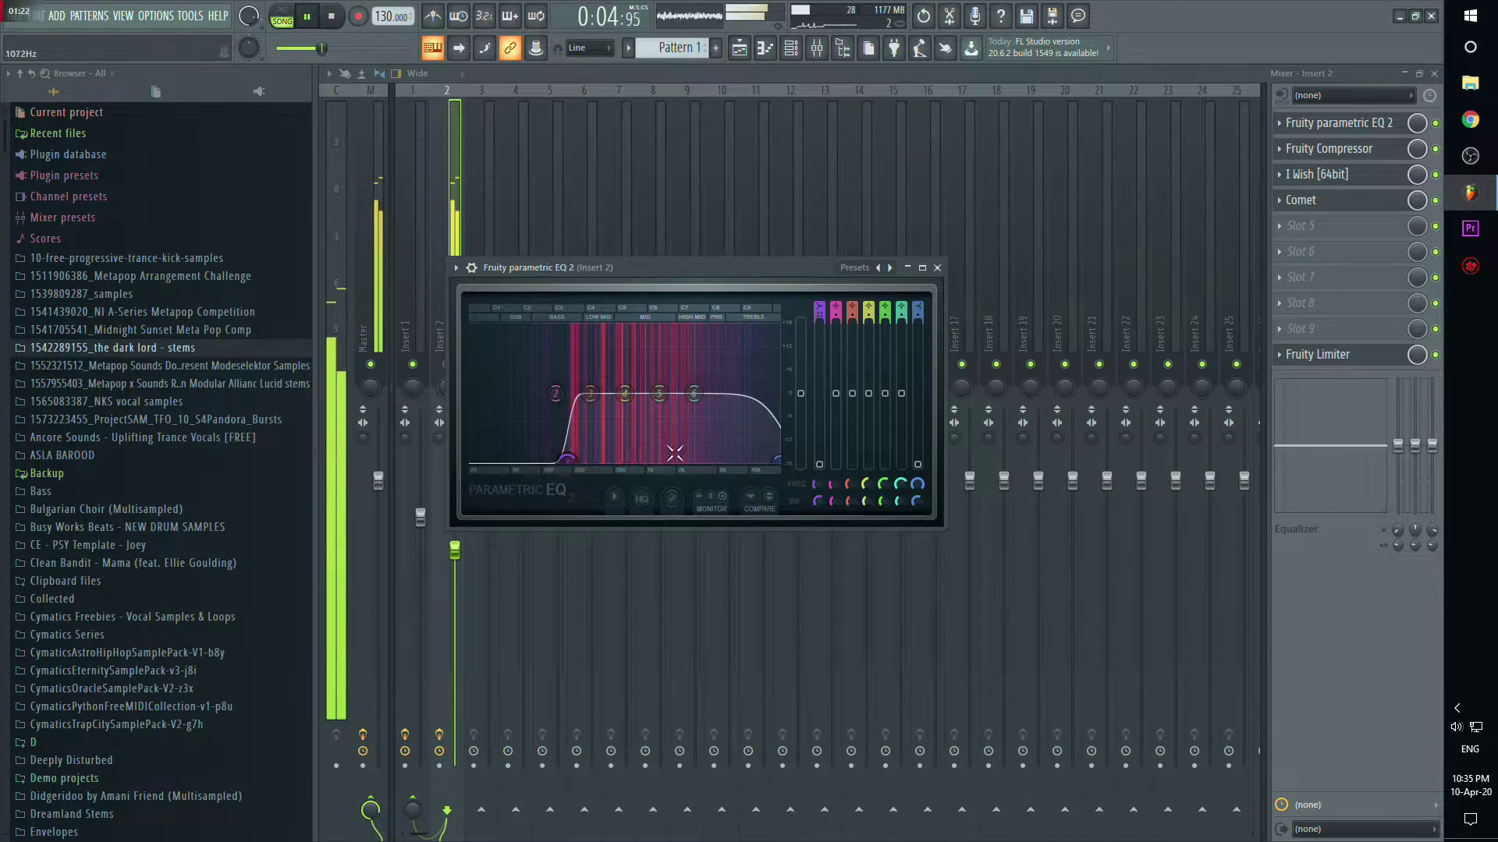
pyautogui.moveTo(776, 461); pyautogui.dragTo(757, 462)
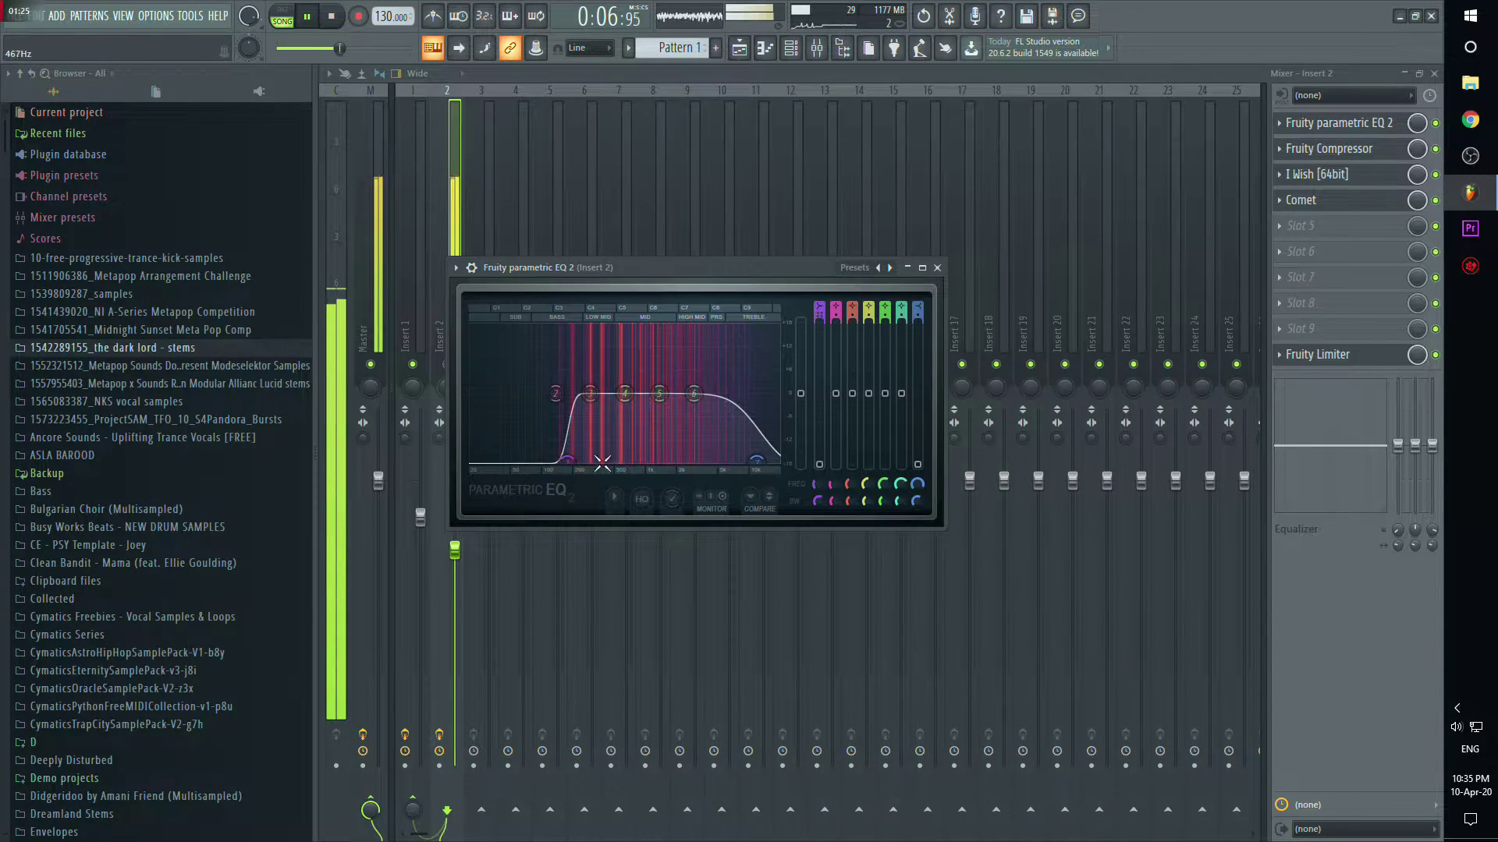
pyautogui.moveTo(568, 462); pyautogui.dragTo(563, 462)
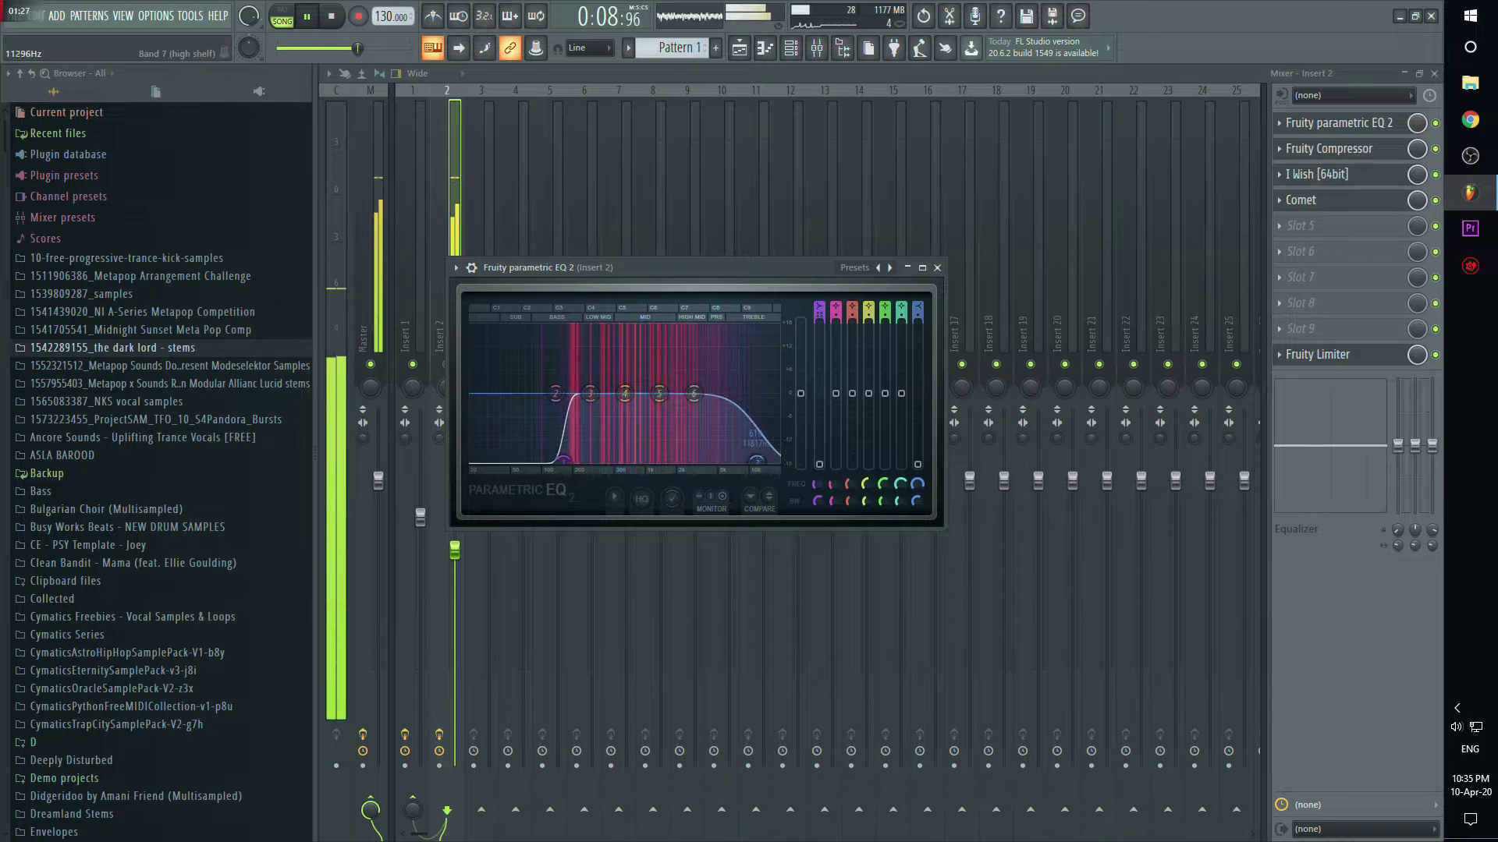
# Step: Arpeggiate the MIDI Out channel's piano roll notes using the Normal pattern, range 1 and Time sync
pyautogui.click(790, 48)
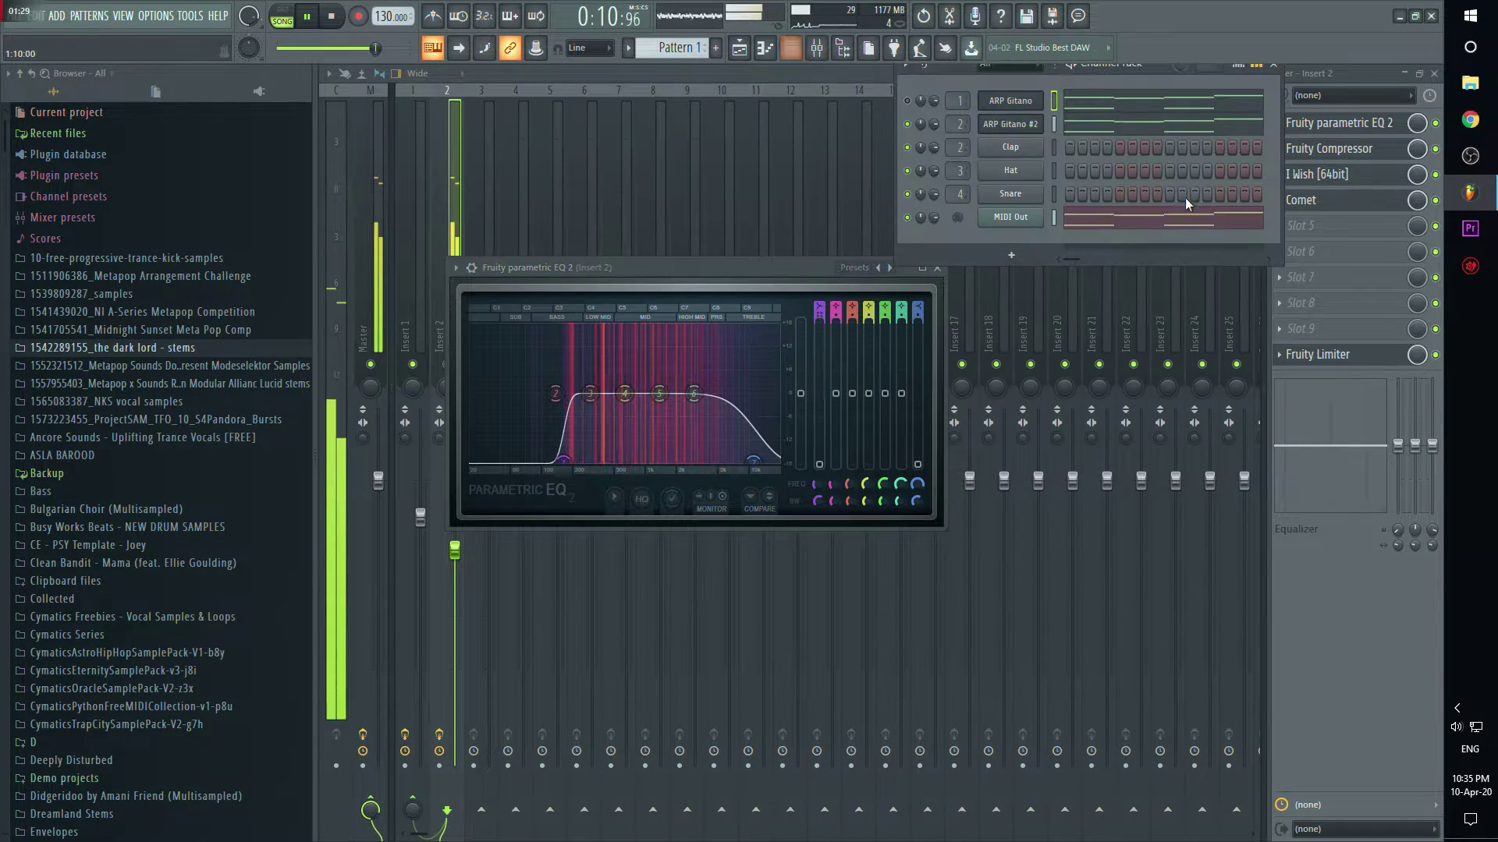
pyautogui.click(1167, 227)
pyautogui.click(345, 72)
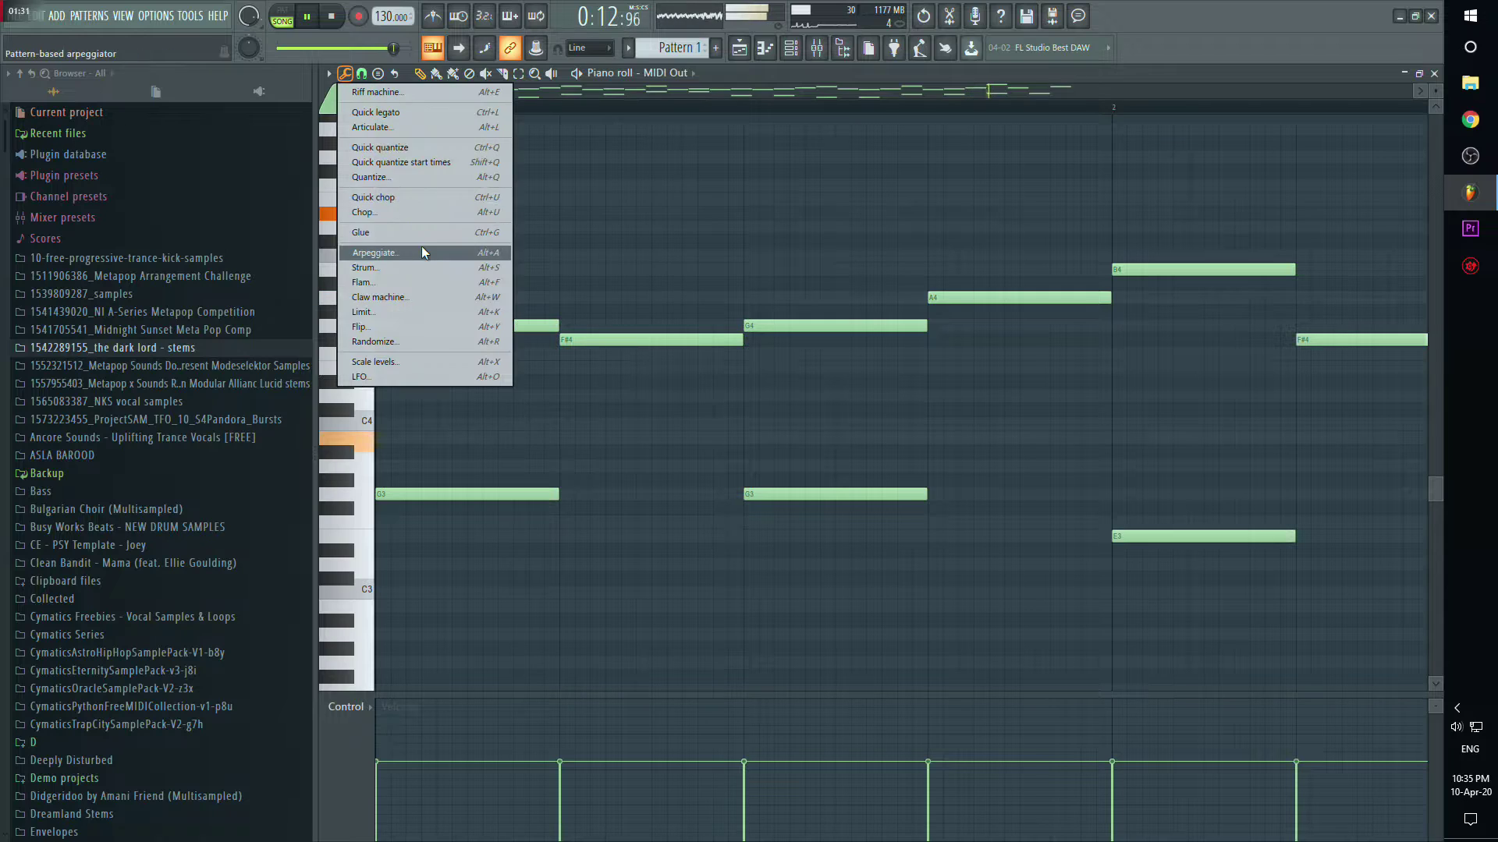
pyautogui.click(421, 248)
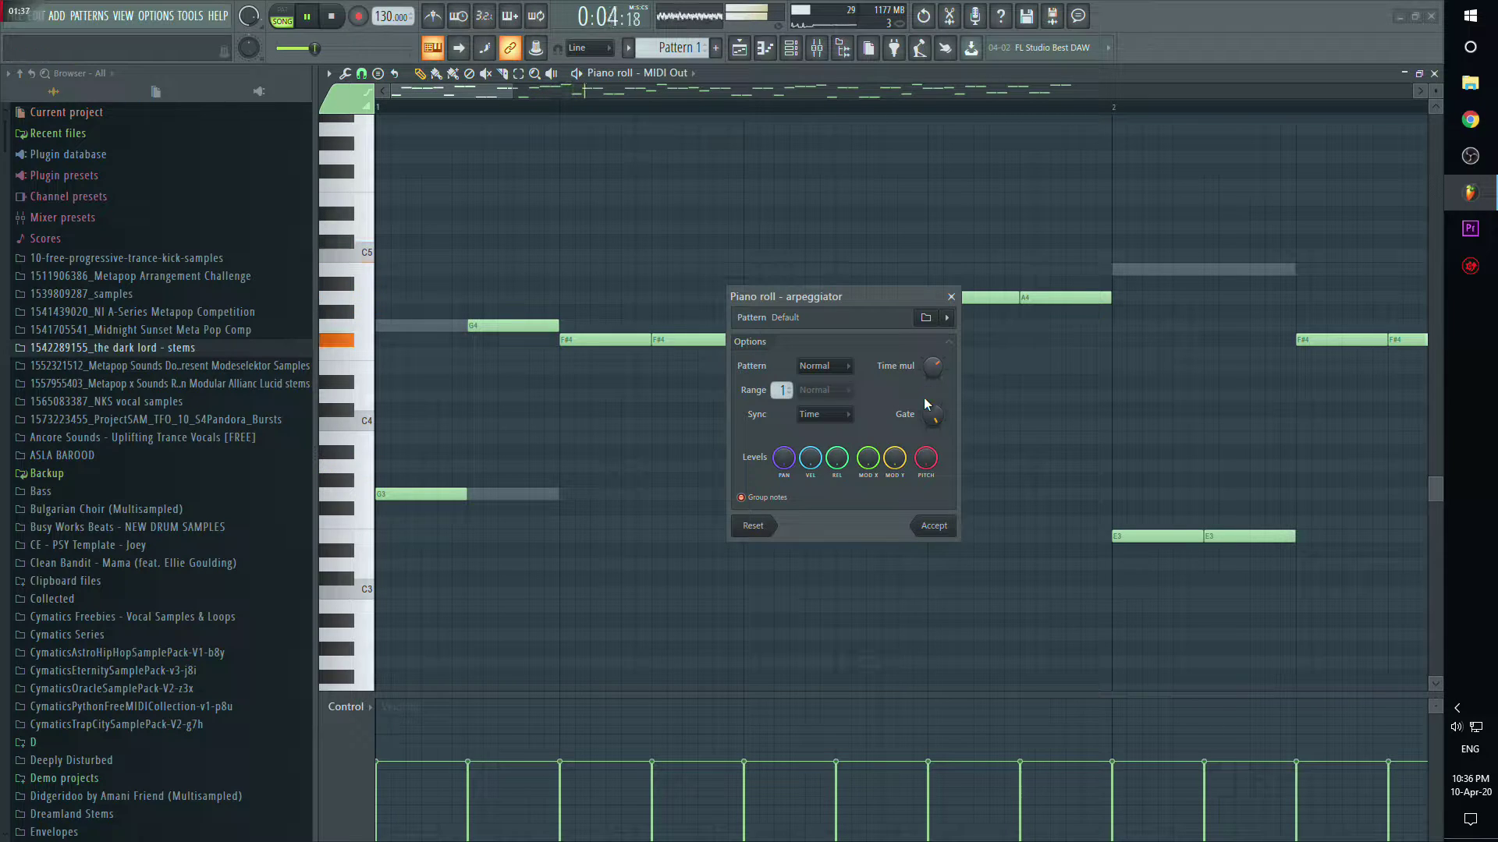
pyautogui.click(949, 530)
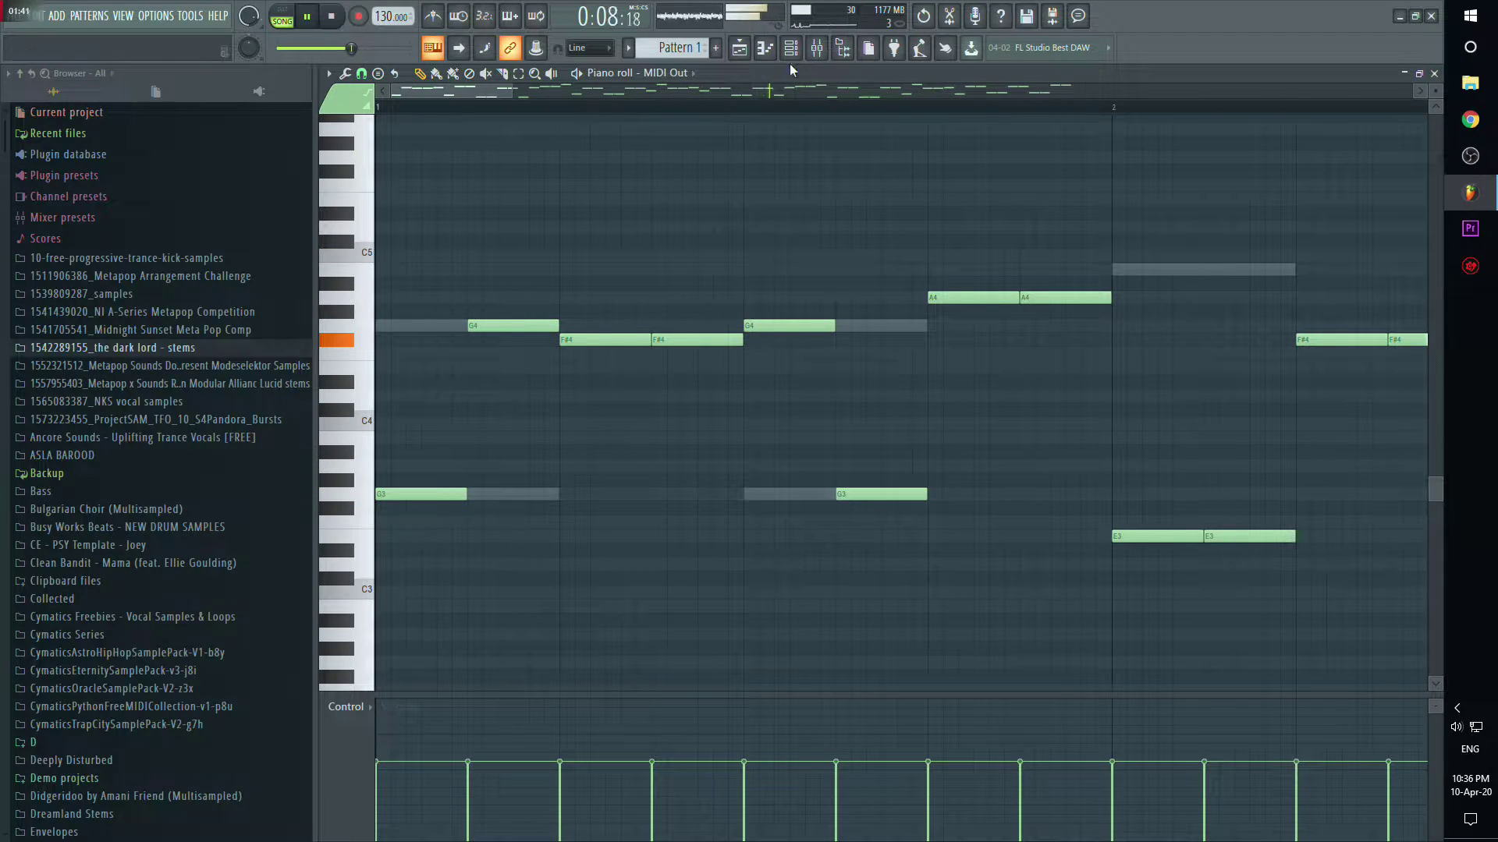
# Step: Reopen I Wish on Insert 2 and set its LFO fade to 102 ms
pyautogui.click(816, 48)
pyautogui.click(1334, 173)
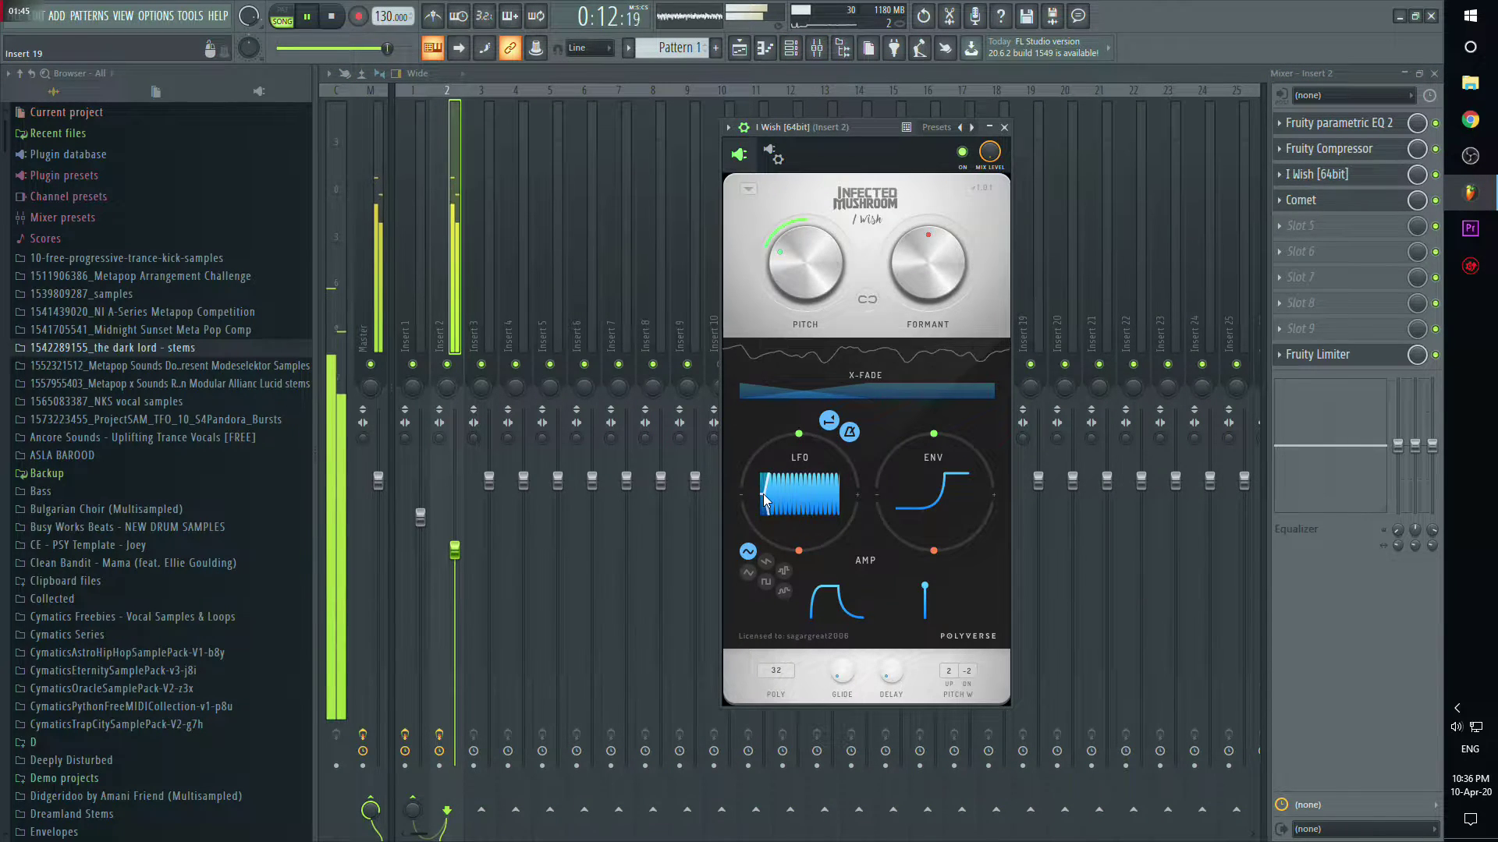
pyautogui.moveTo(764, 499); pyautogui.dragTo(774, 493)
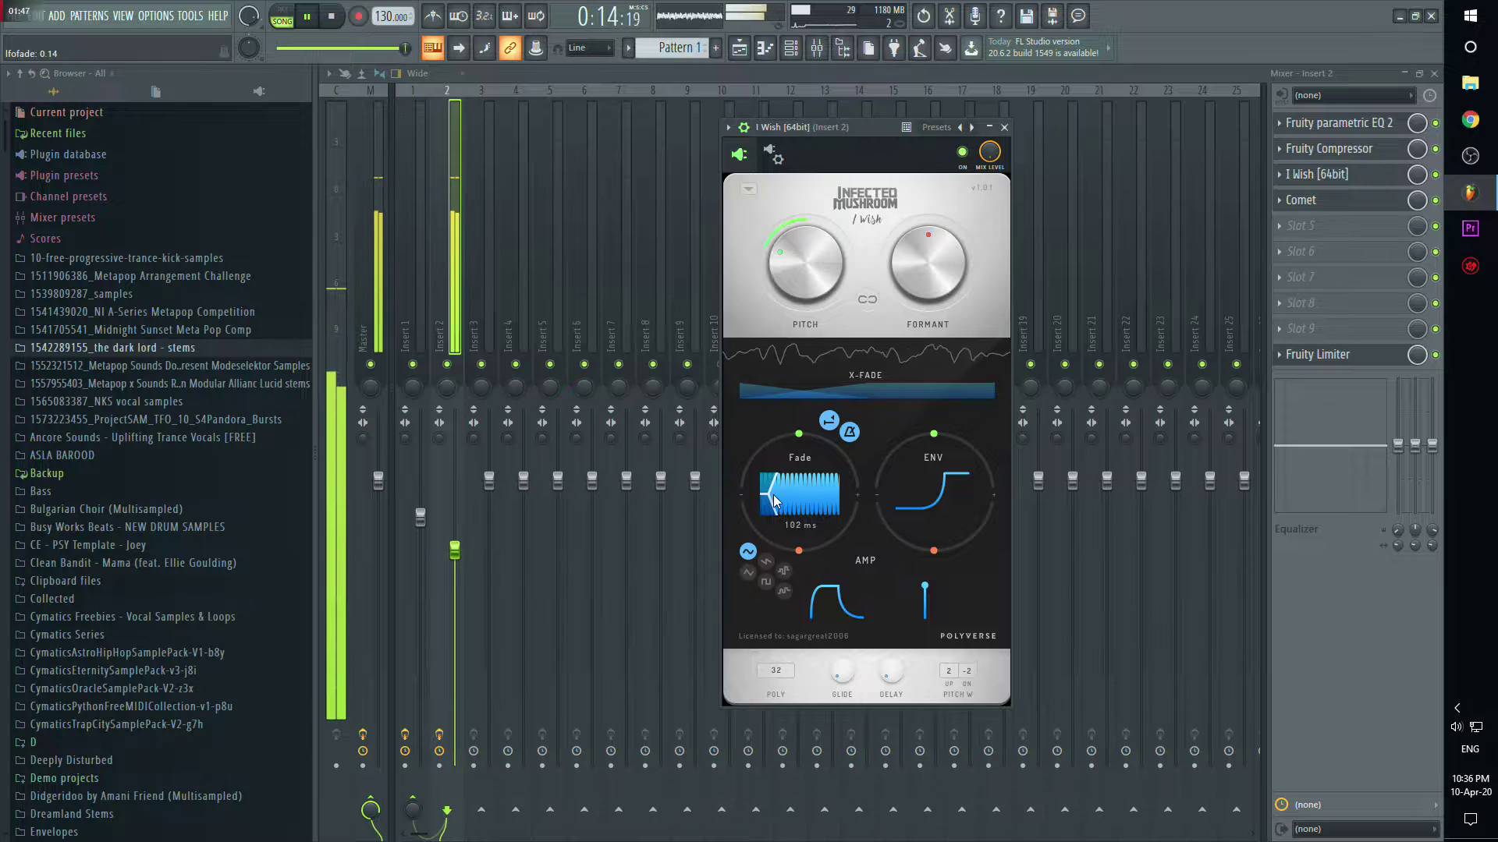
pyautogui.moveTo(774, 499); pyautogui.dragTo(844, 452)
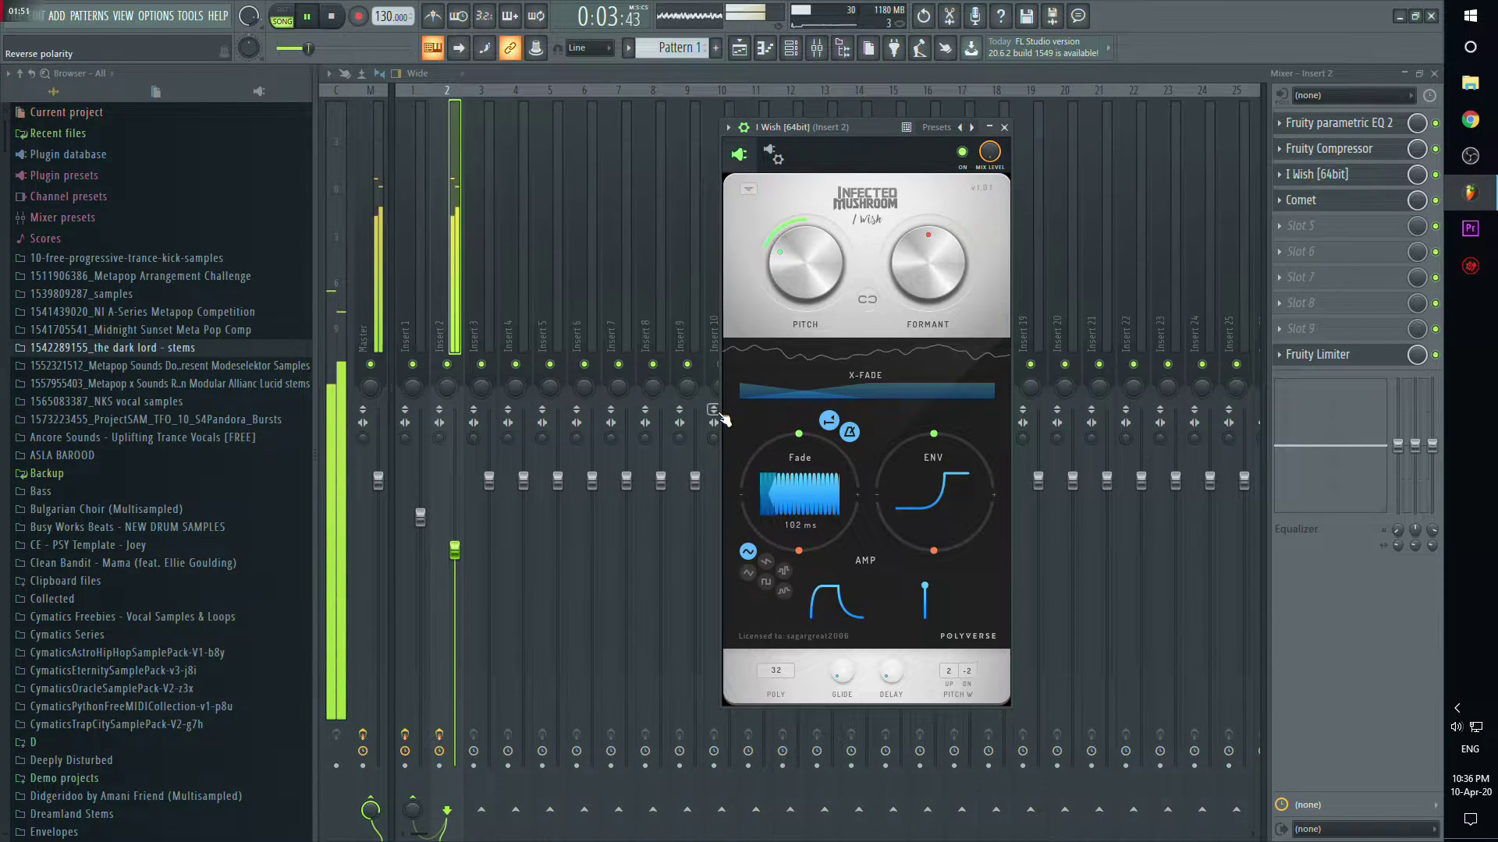
# Step: Unmute the ARP Gitano channel and lower the Insert 1 mixer volume to 76% (-5.6 dB)
pyautogui.click(790, 47)
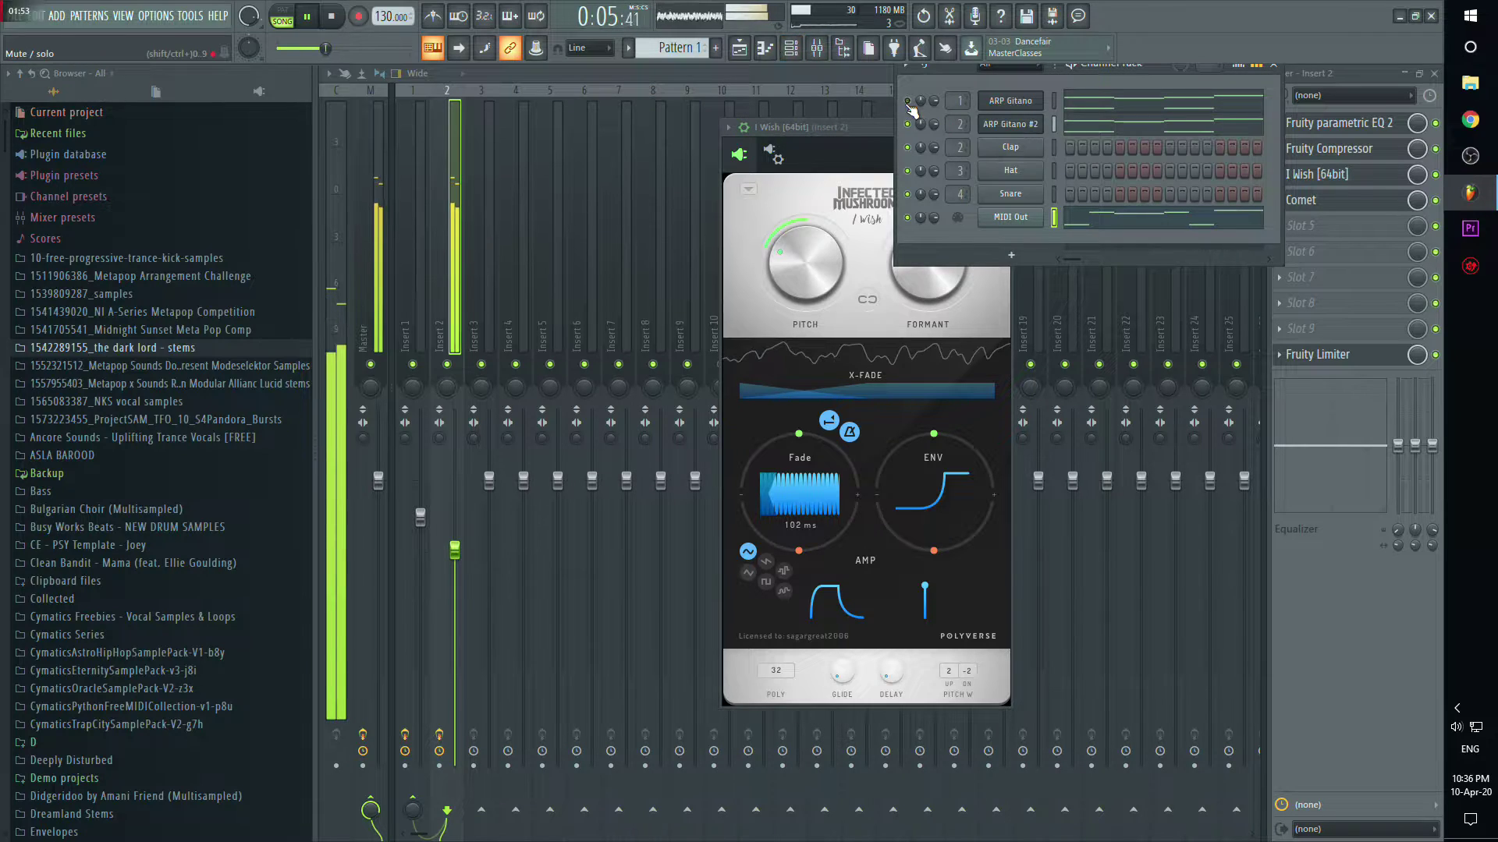
pyautogui.moveTo(420, 518); pyautogui.dragTo(420, 545)
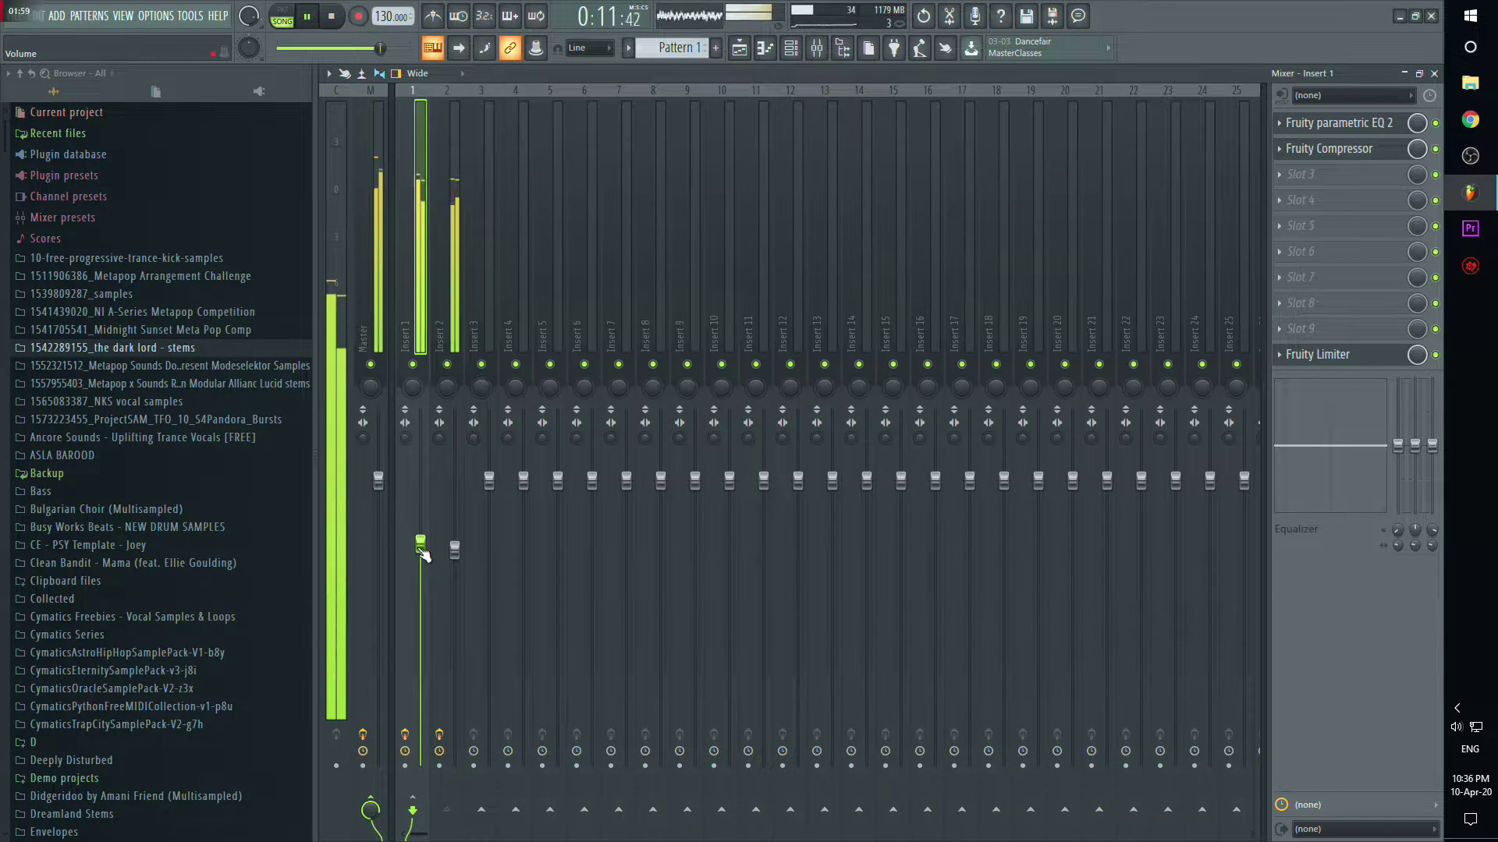
pyautogui.moveTo(420, 546); pyautogui.dragTo(420, 551)
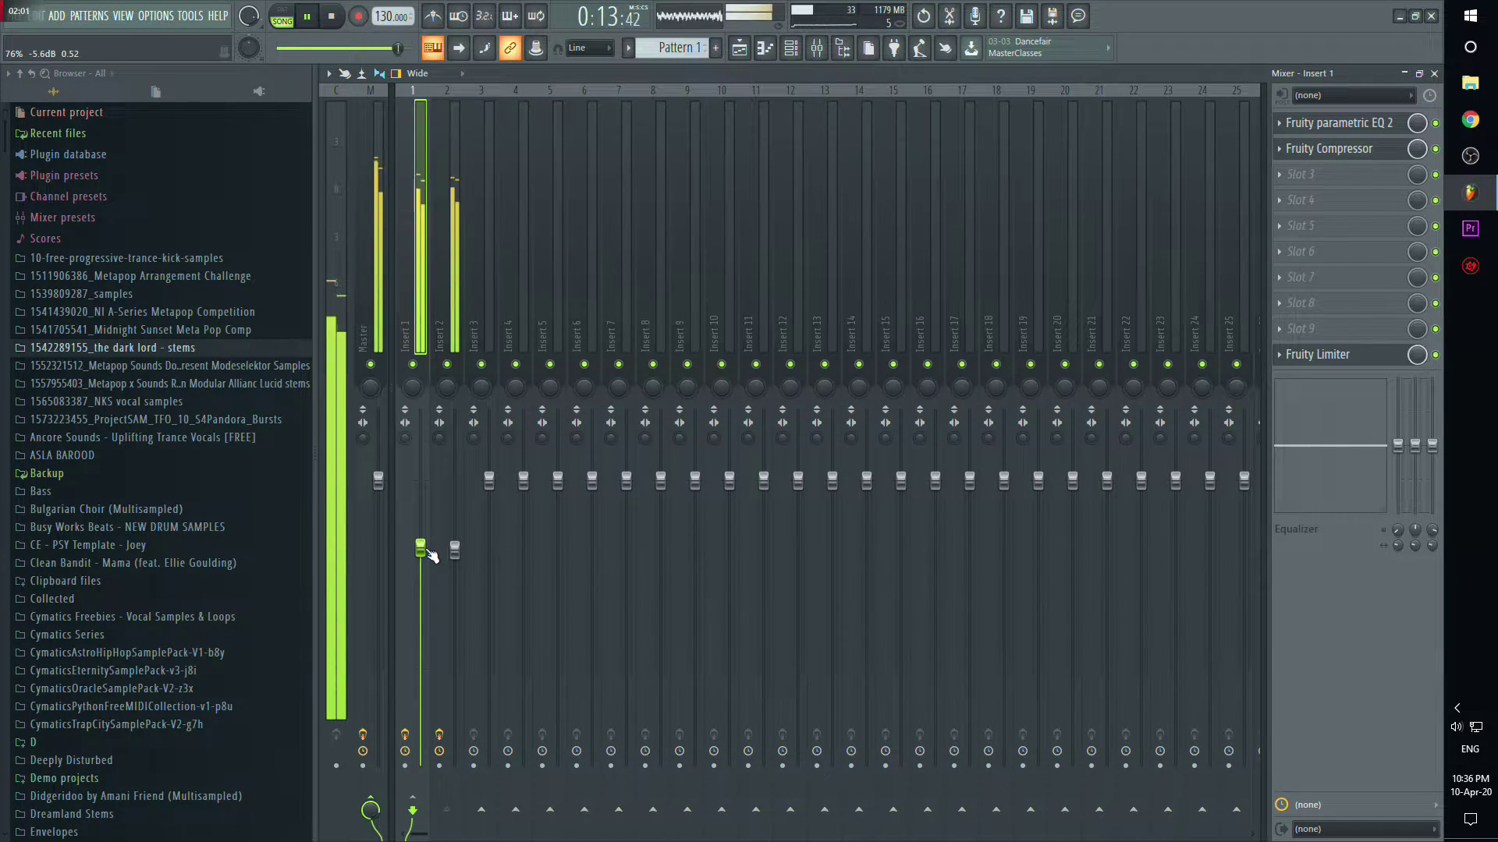
# Step: Open the ARP Gitano channel's Sylenth1 synth, disable its arpeggiator and adjust the filter cutoff
pyautogui.click(790, 47)
pyautogui.click(1010, 101)
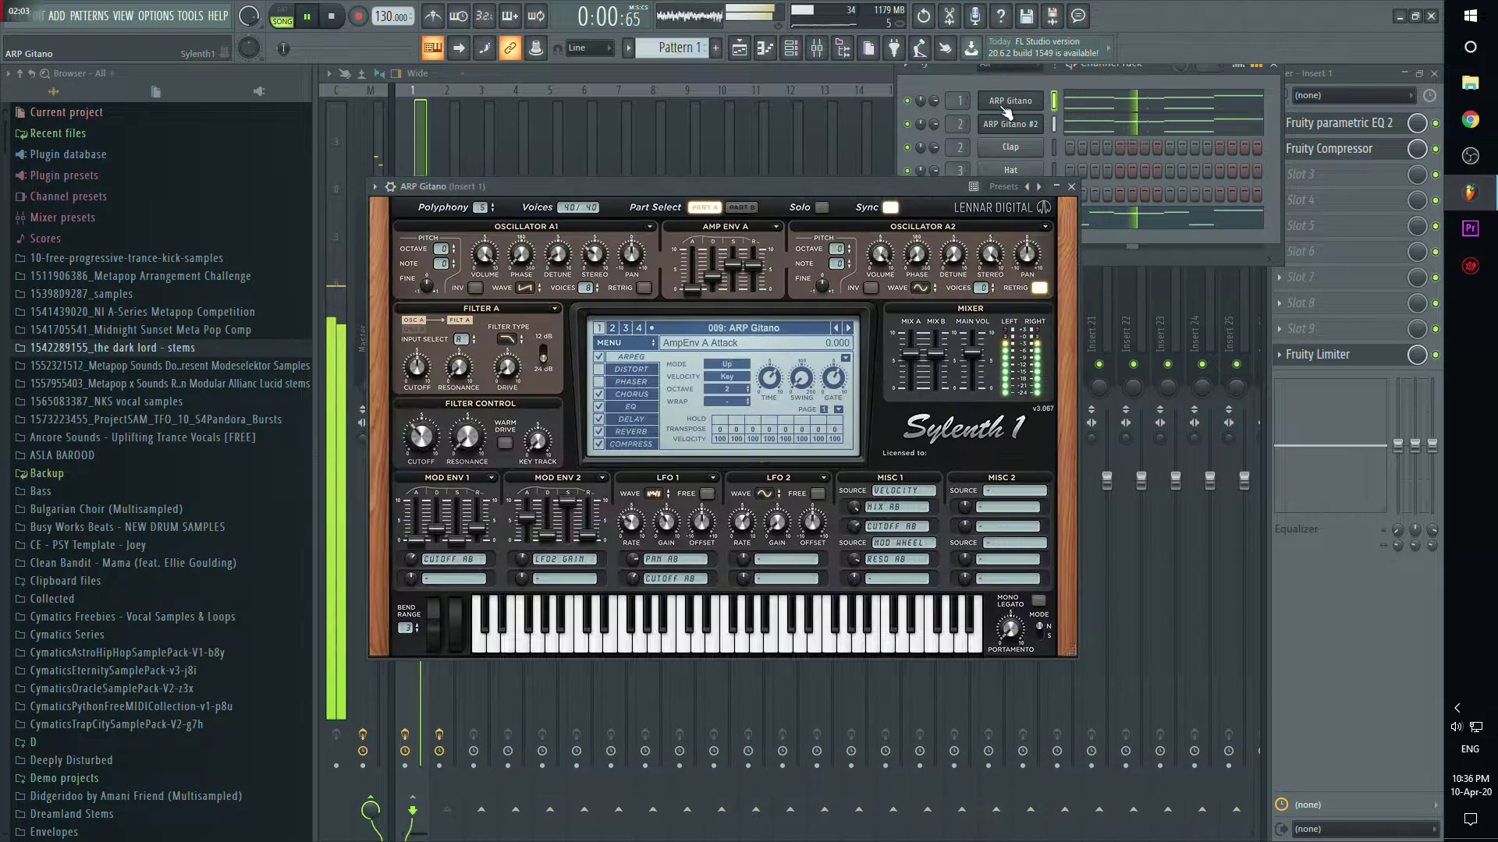
pyautogui.click(599, 356)
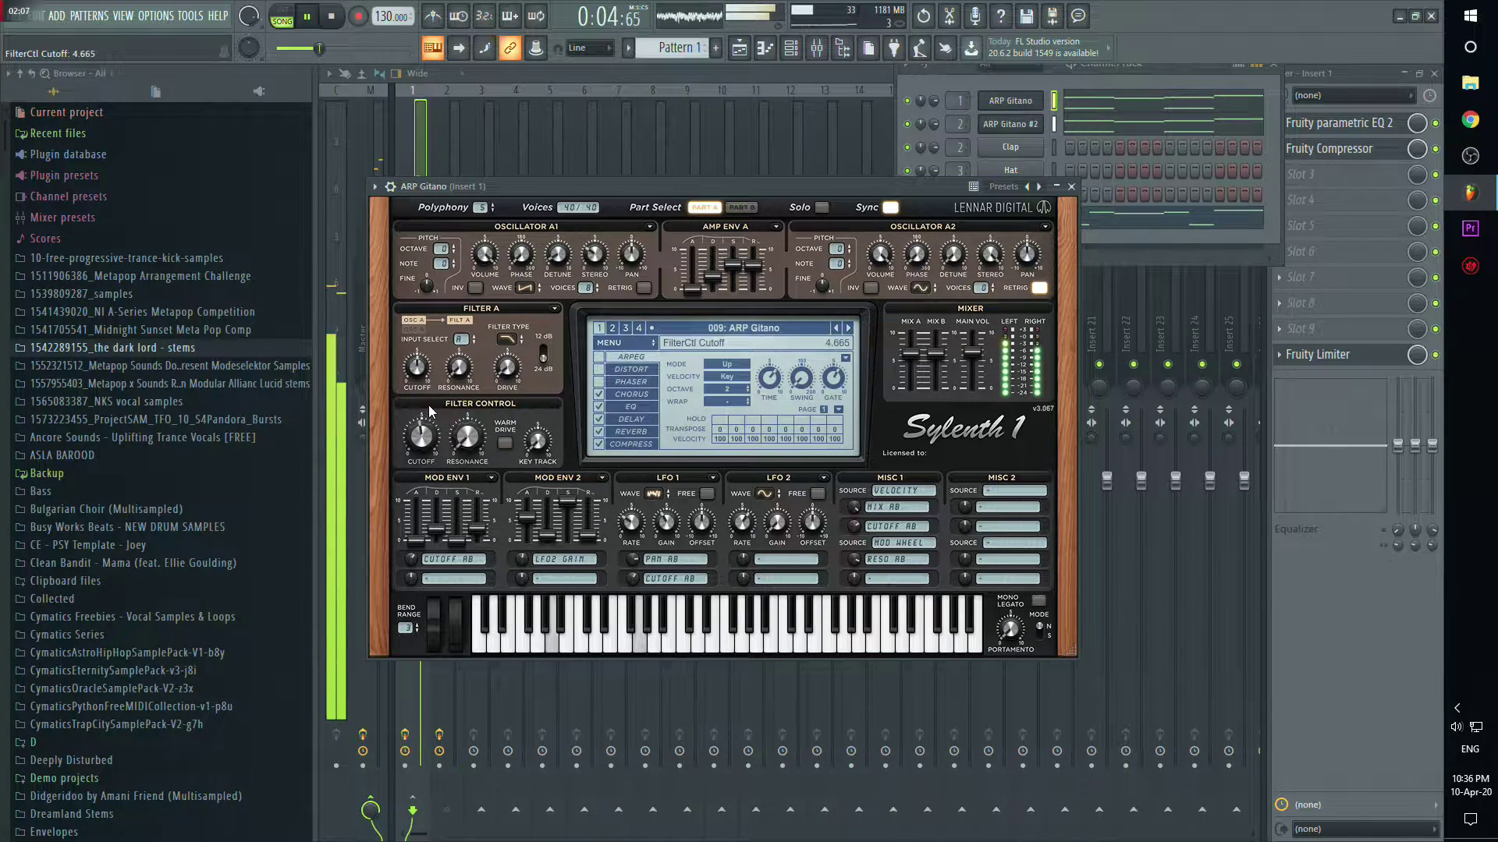
pyautogui.moveTo(424, 436); pyautogui.dragTo(405, 365)
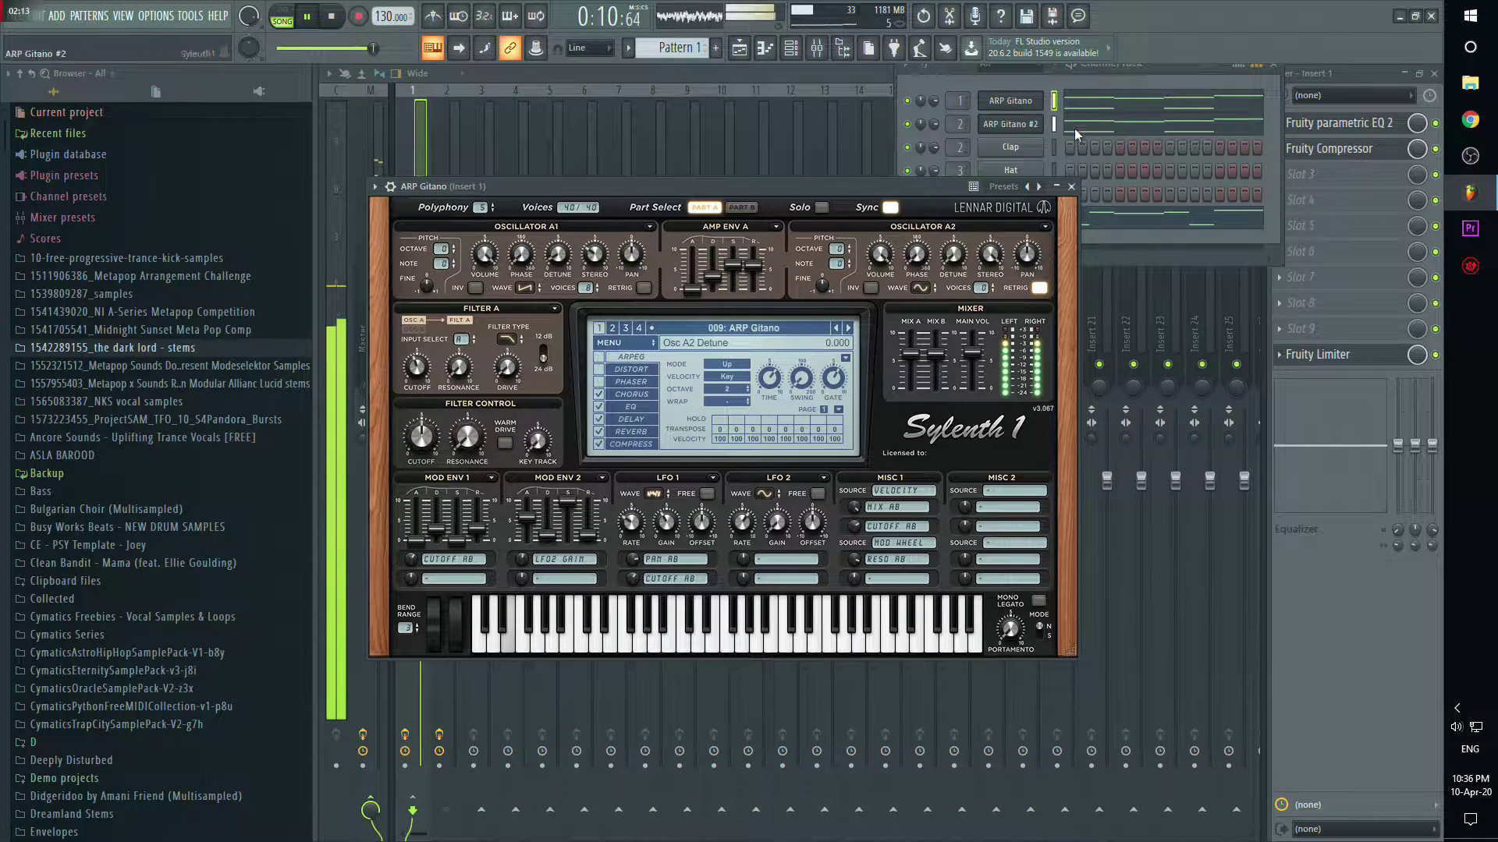
# Step: Close the open windows down to the playlist and place two more Pattern 1 clips on Track 1, at bars 9 and 17
pyautogui.click(1435, 74)
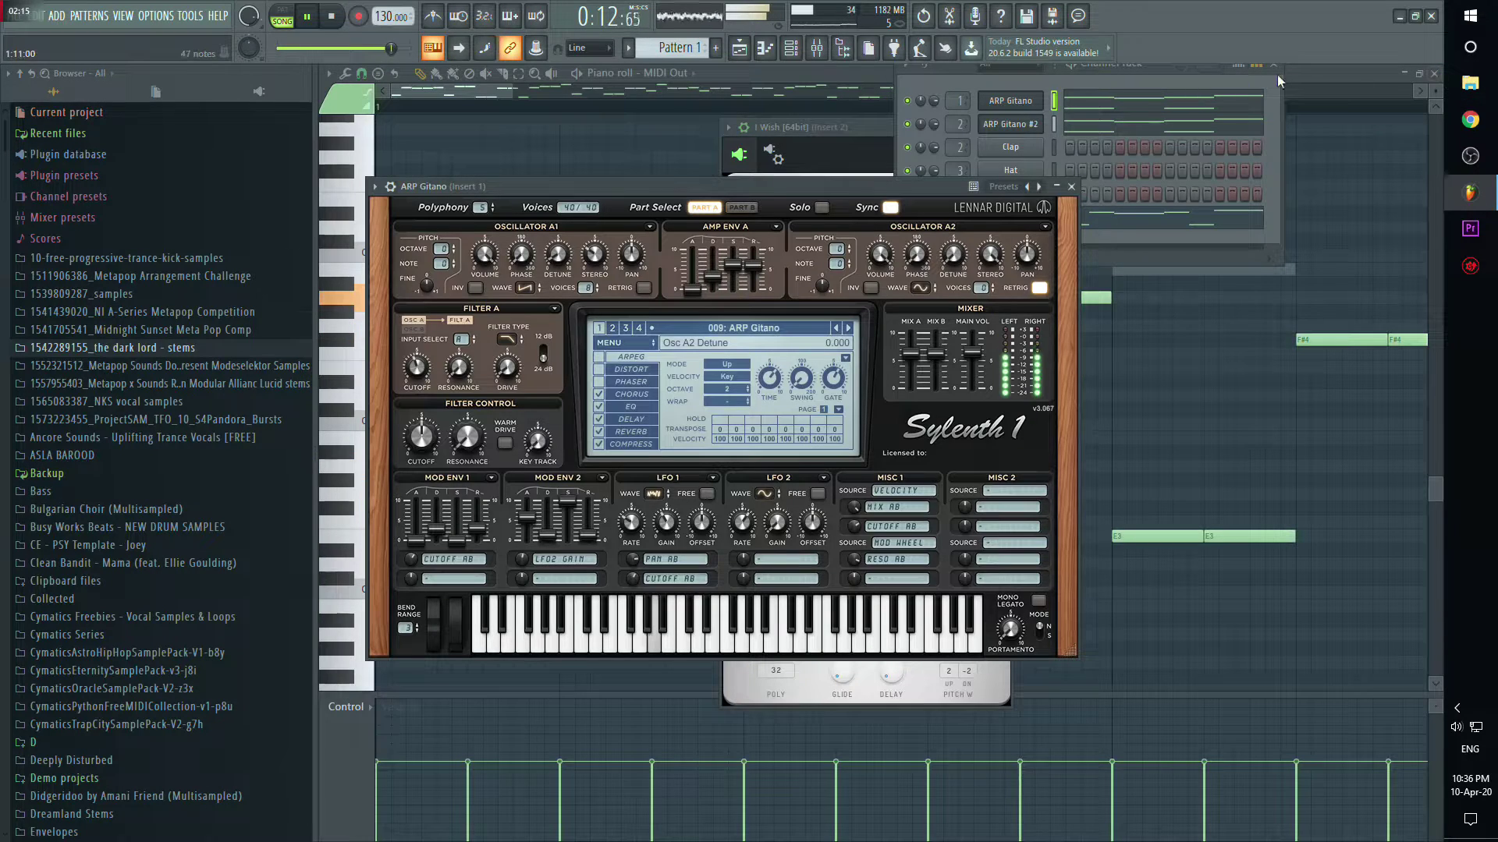
pyautogui.click(1425, 73)
pyautogui.click(1434, 73)
pyautogui.click(772, 115)
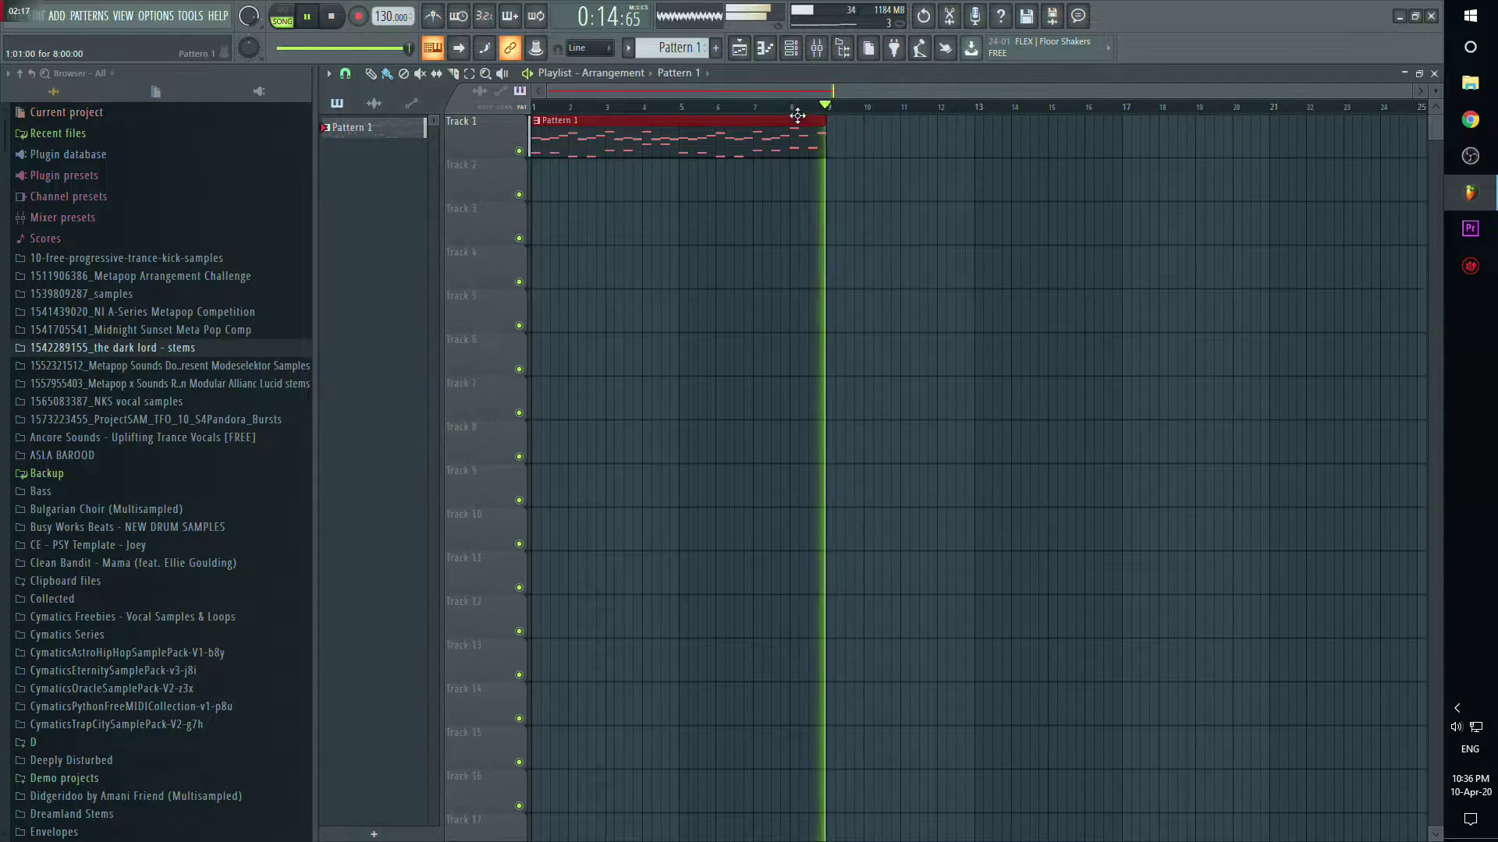
pyautogui.press('space')
pyautogui.click(806, 124)
pyautogui.click(833, 126)
pyautogui.moveTo(929, 126); pyautogui.dragTo(920, 126)
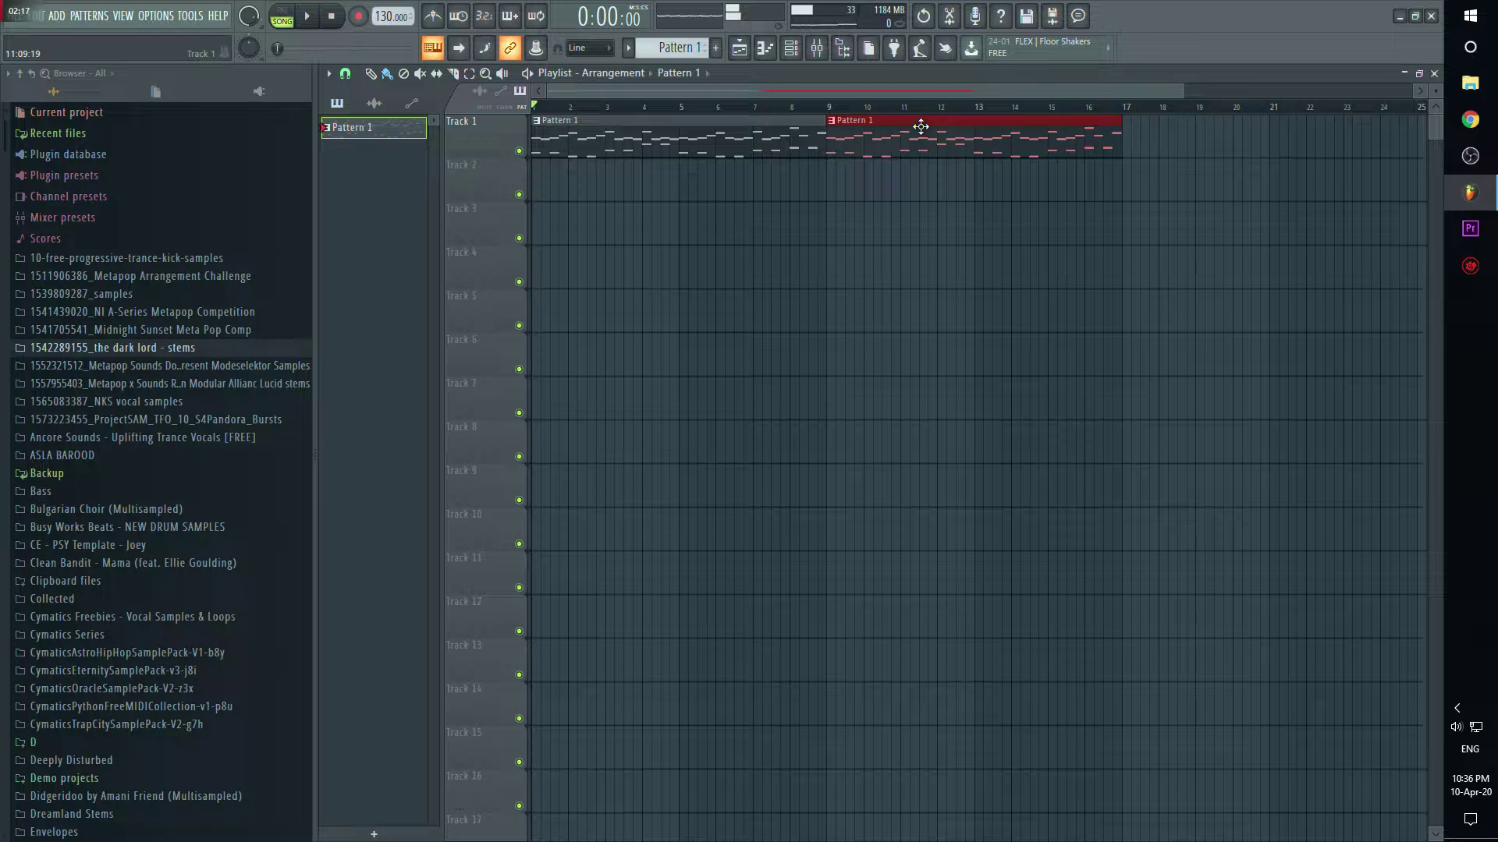
pyautogui.click(1150, 128)
# Step: Save the project in the Downloads folder as sssssss
pyautogui.click(21, 15)
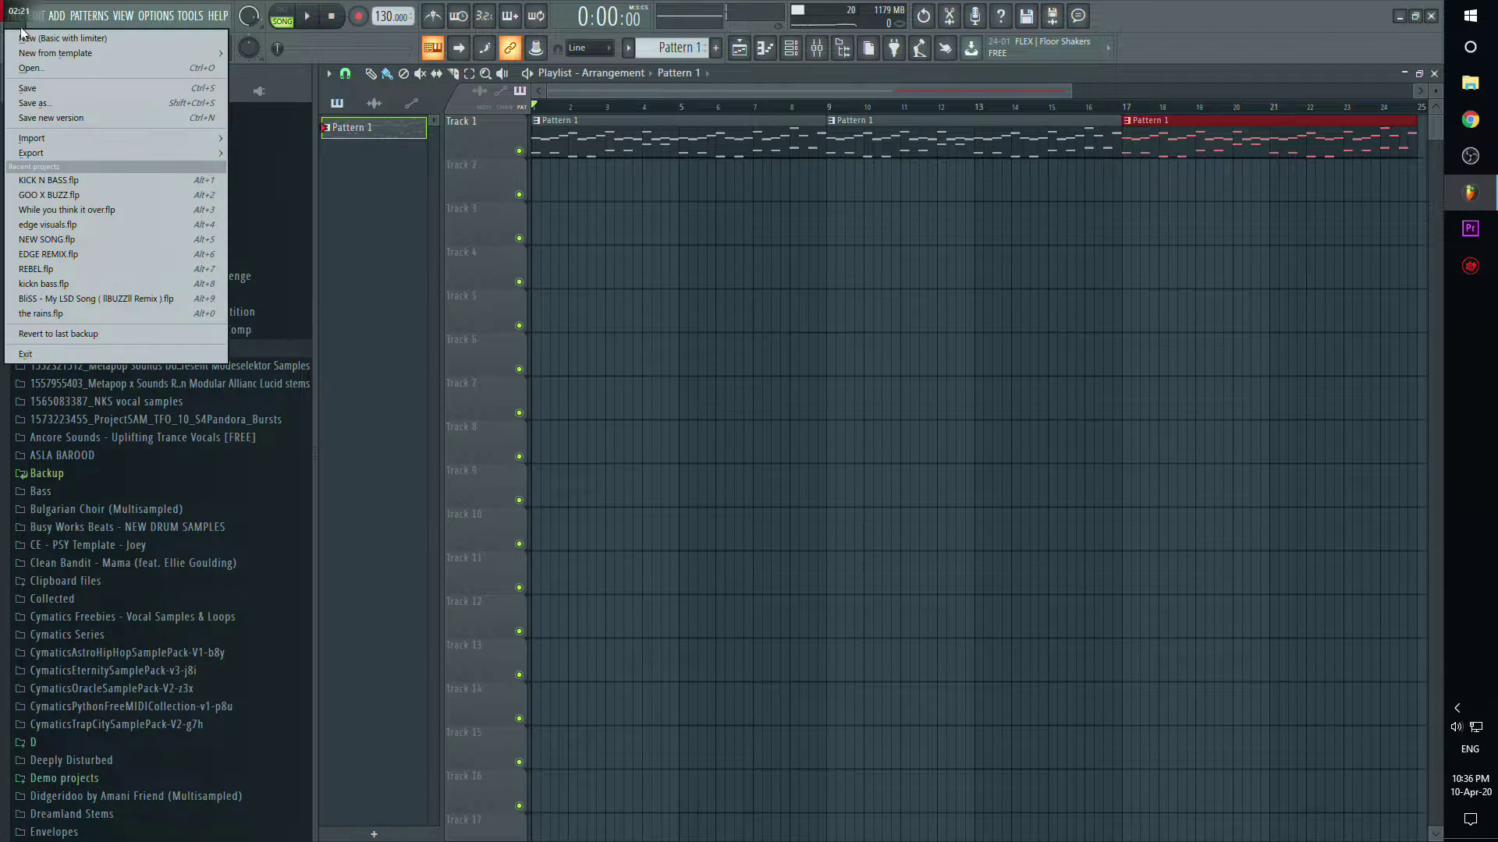
pyautogui.click(64, 92)
pyautogui.write('sssssss')
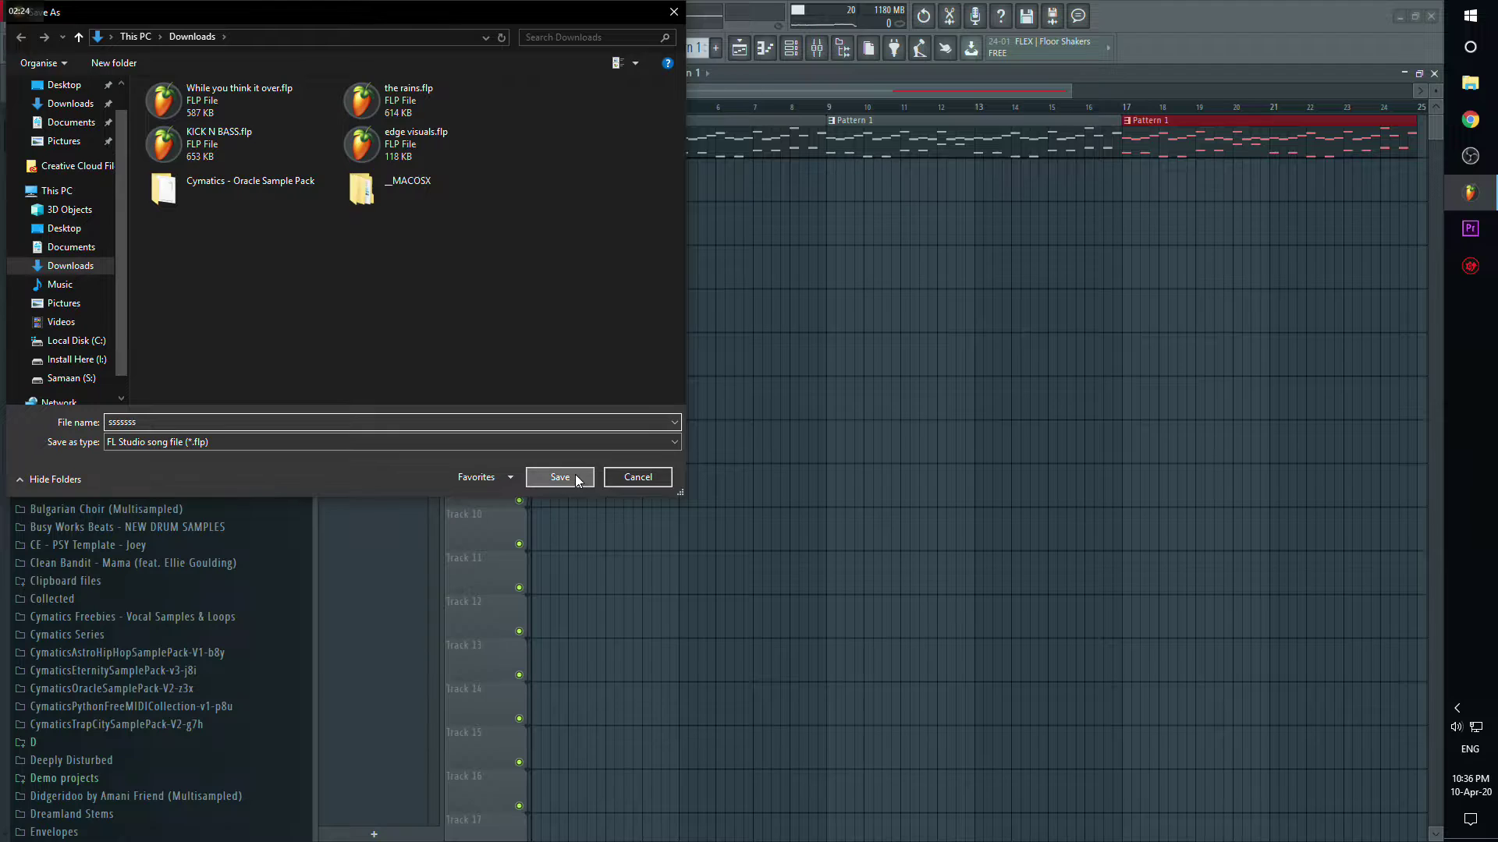
pyautogui.click(560, 478)
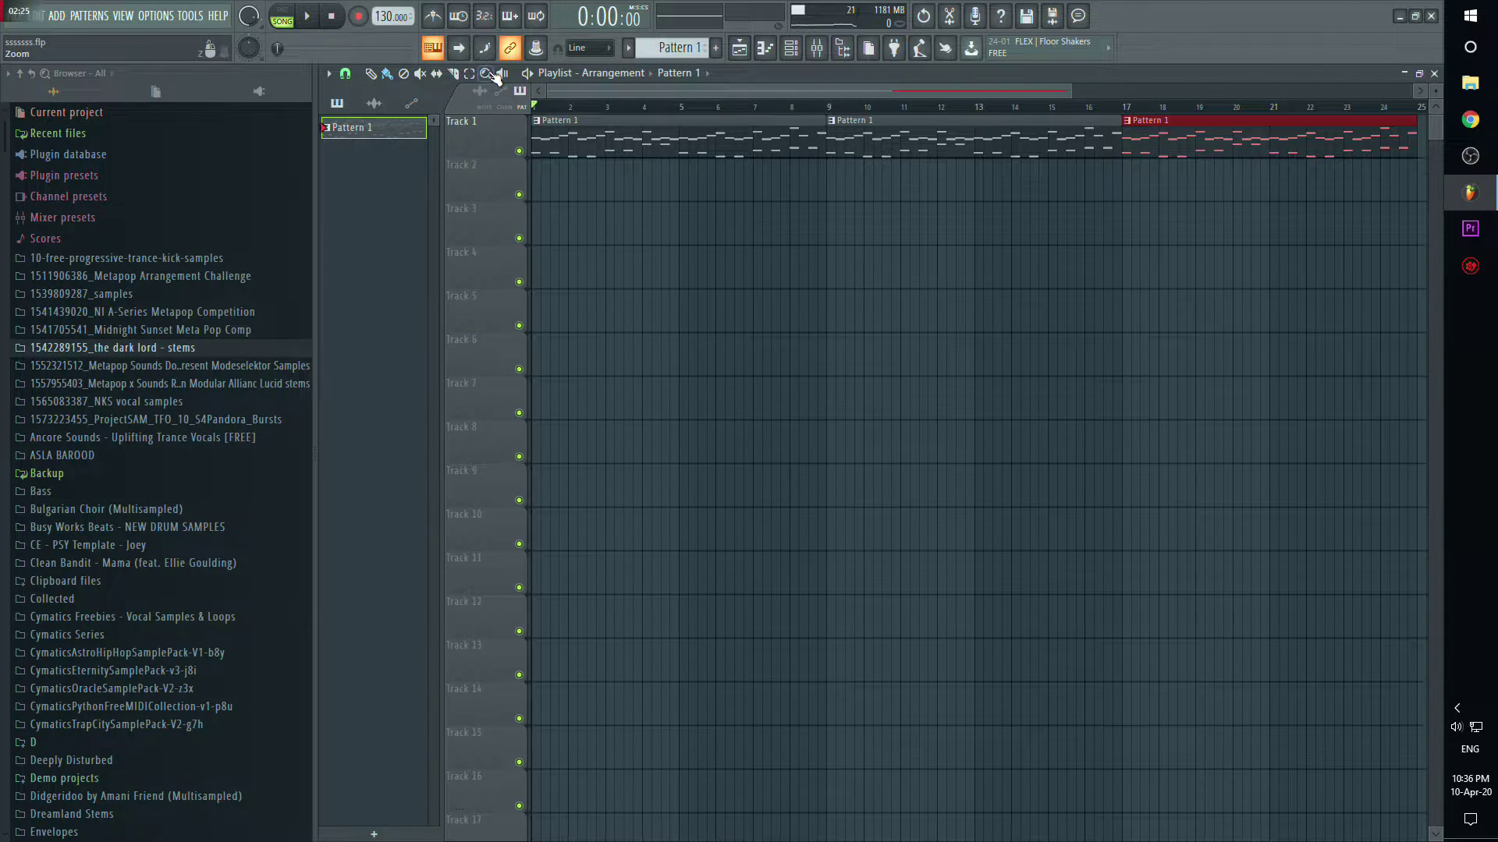
# Step: Create a tempo automation clip under the patterns that ramps up from 60 BPM, and save the project
pyautogui.rightClick(380, 17)
pyautogui.click(455, 106)
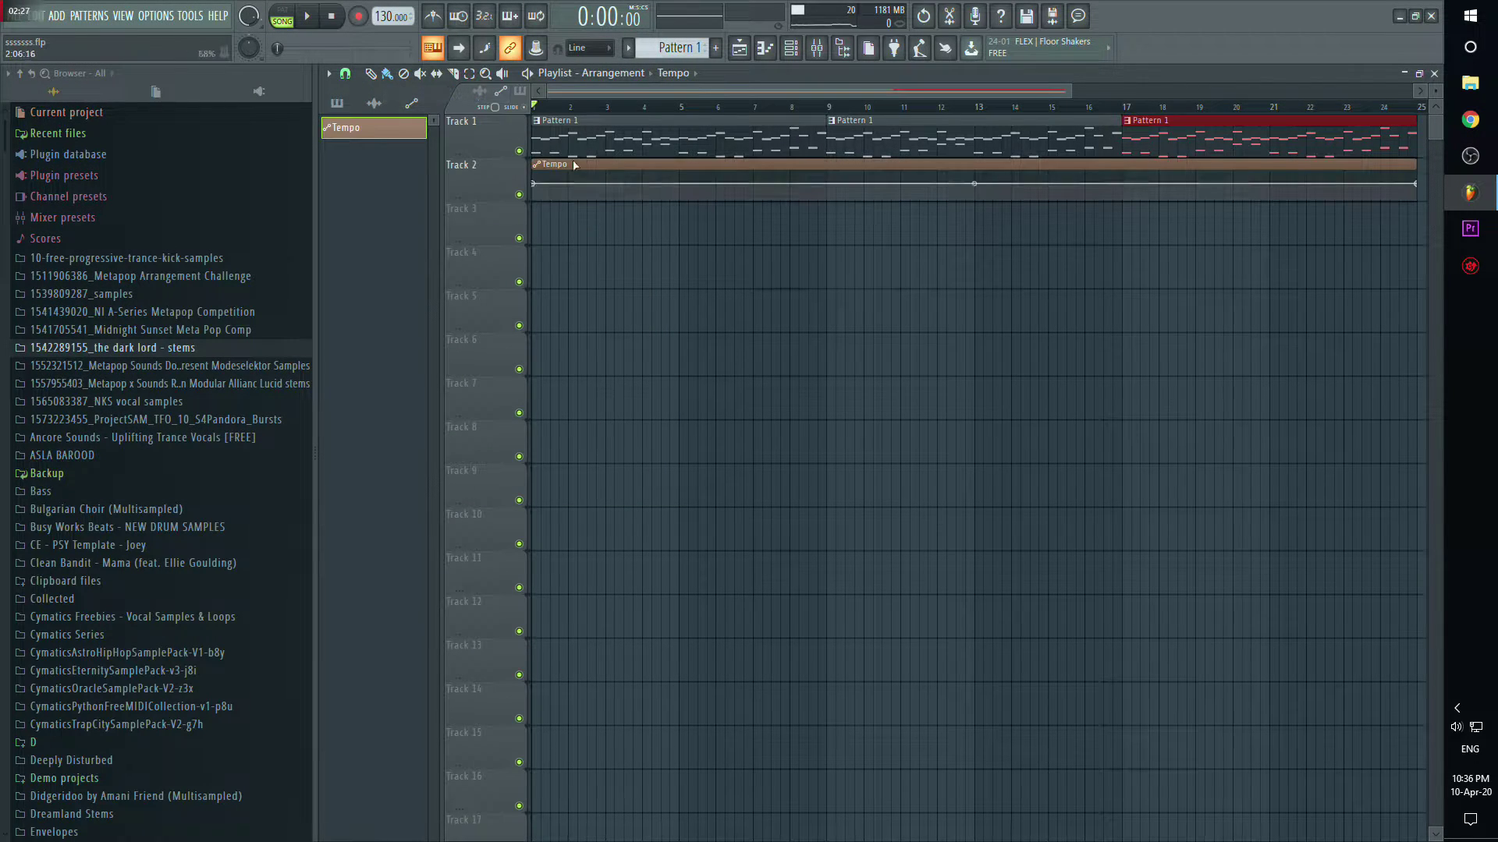
pyautogui.rightClick(534, 187)
pyautogui.click(586, 433)
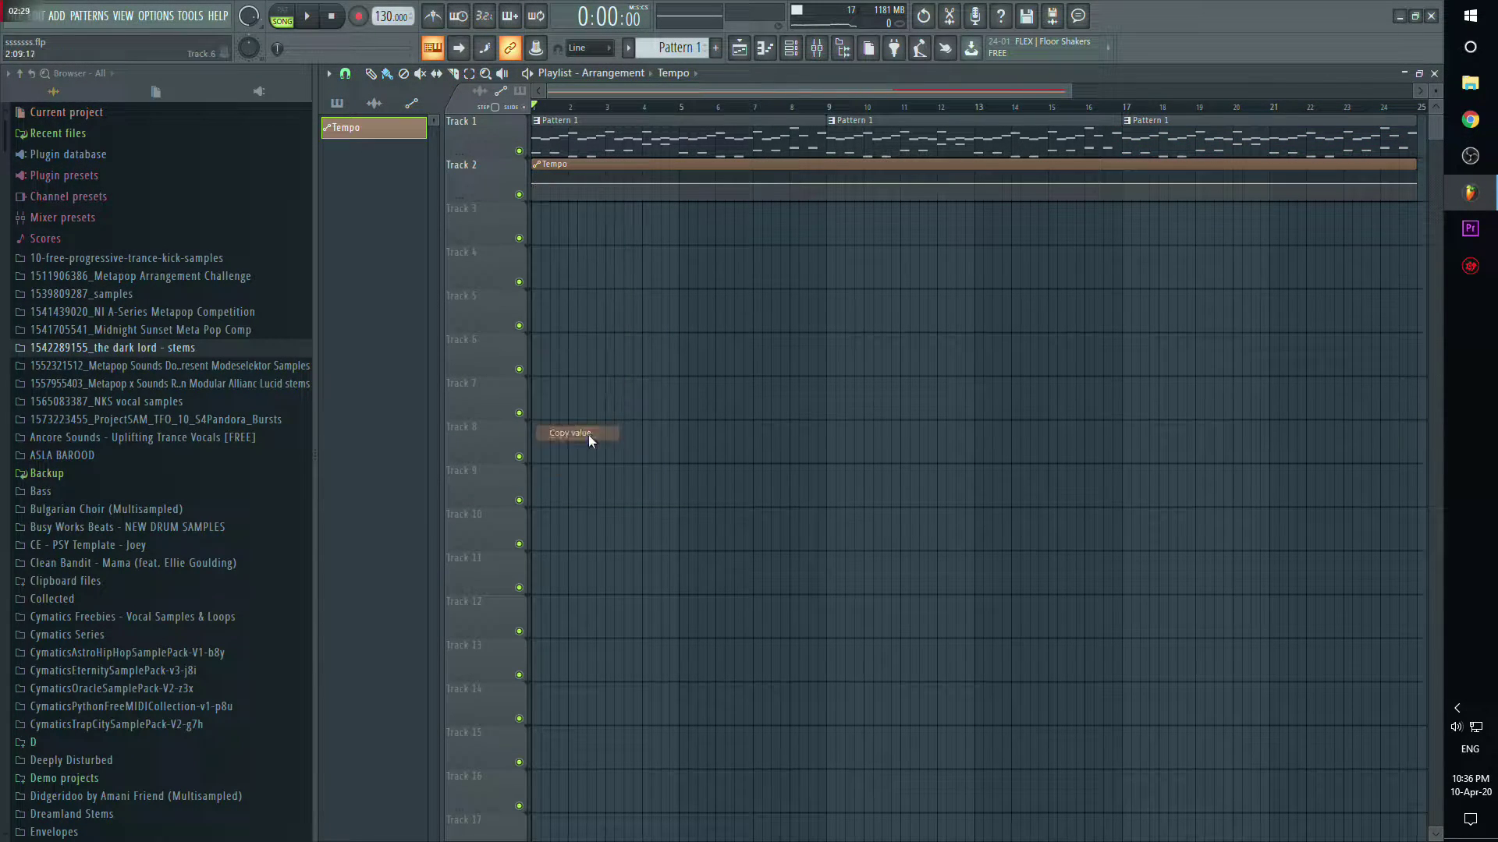
pyautogui.moveTo(534, 184); pyautogui.dragTo(466, 237)
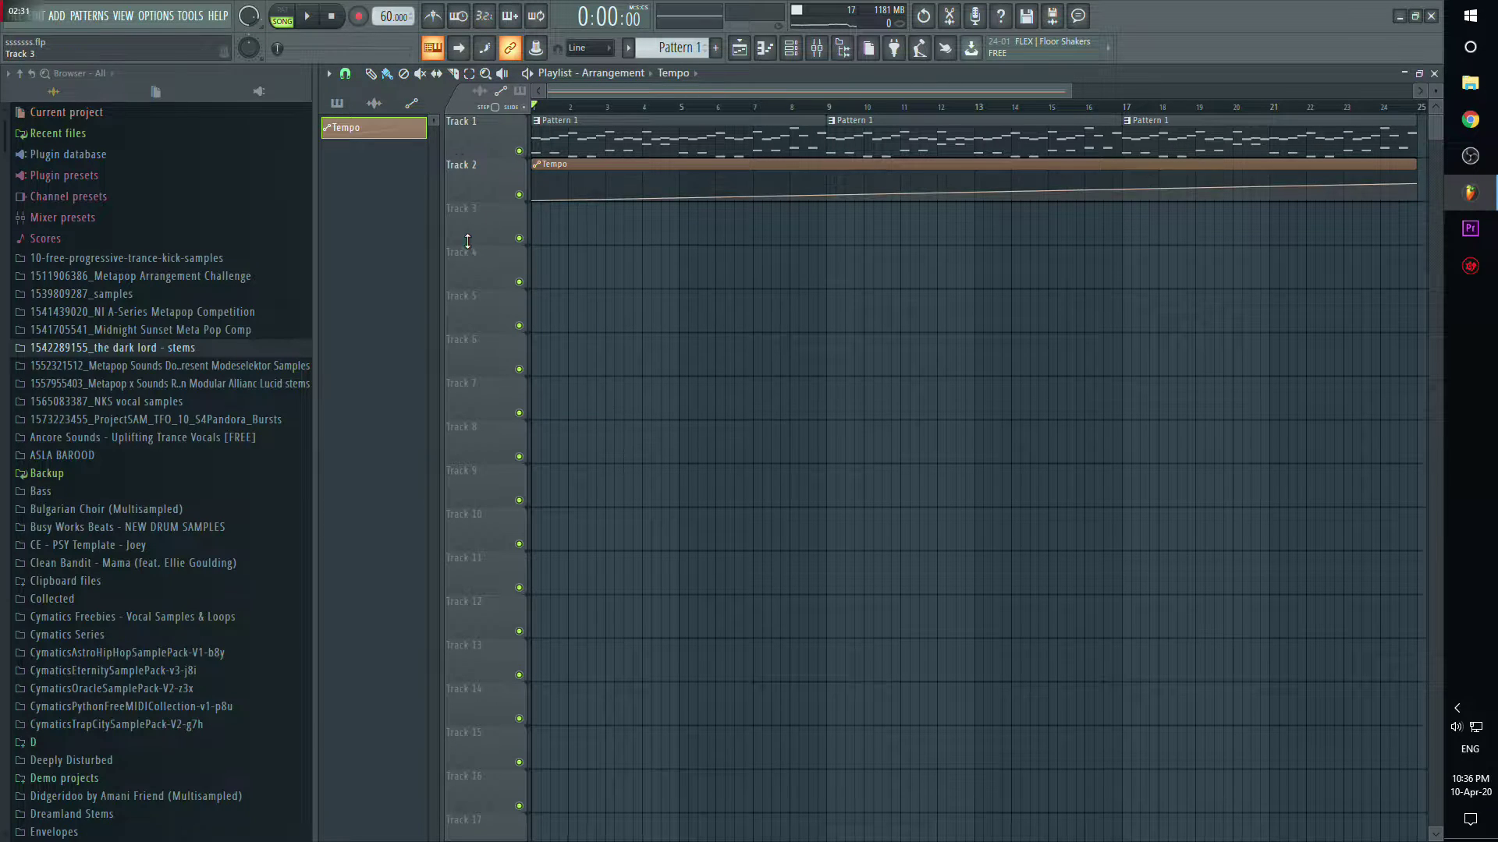
pyautogui.press('space')
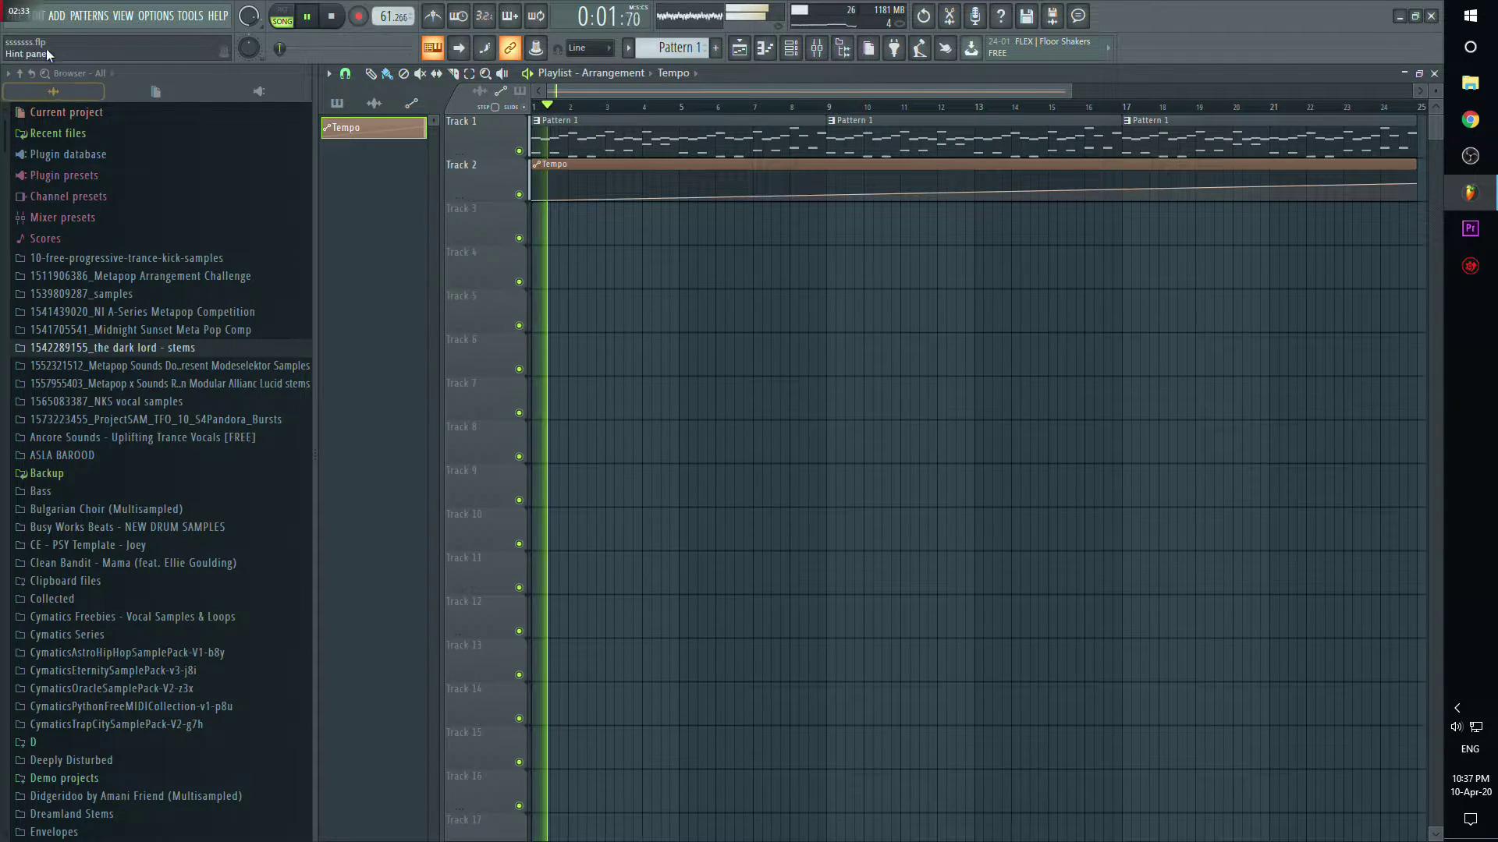
pyautogui.click(15, 17)
pyautogui.click(63, 89)
# Step: Mute the ARP Gitano channel in the channel rack
pyautogui.click(791, 48)
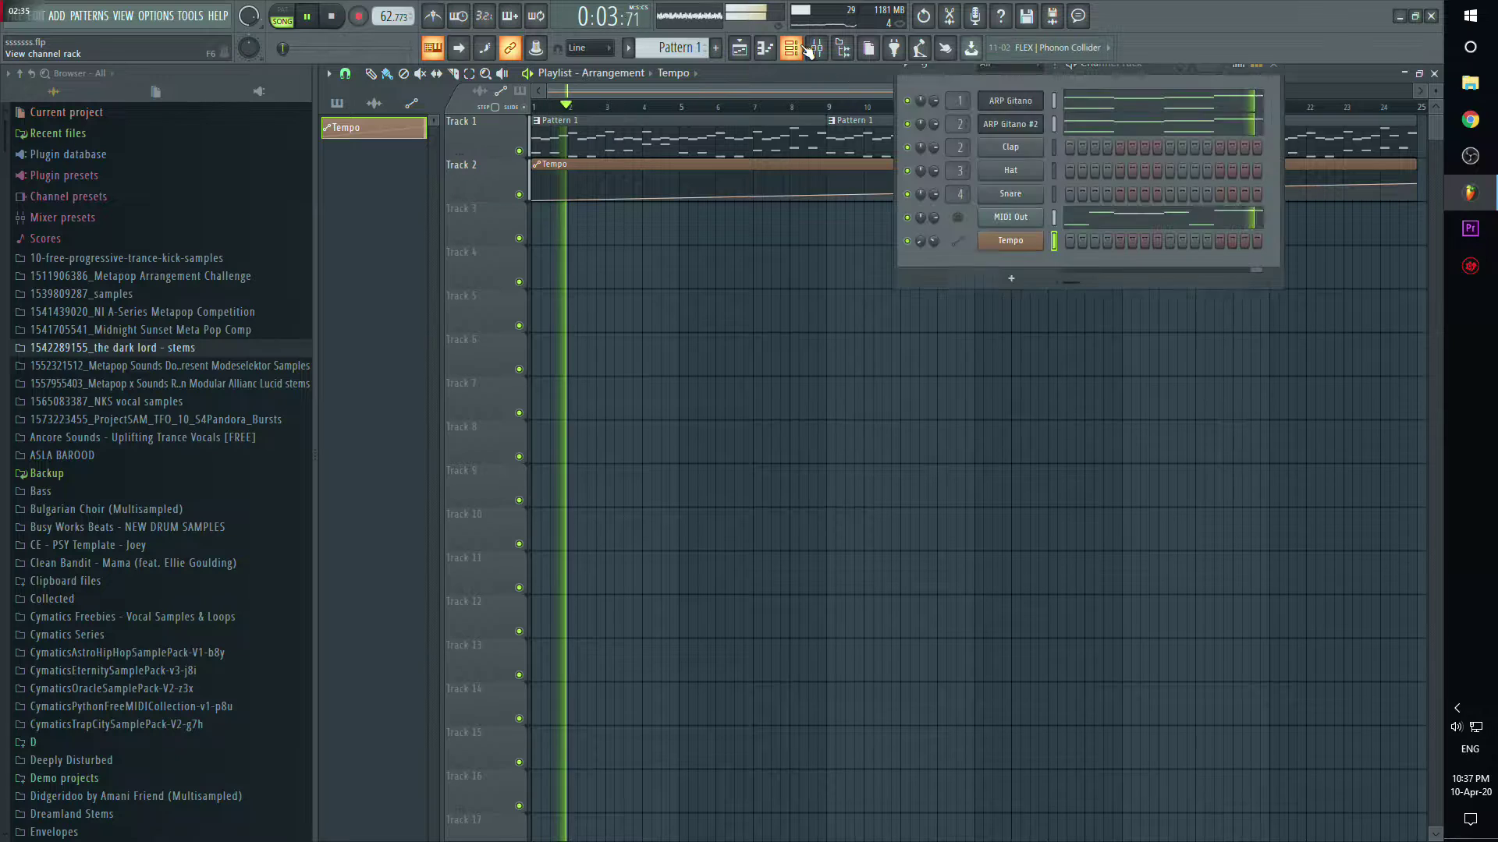
pyautogui.click(908, 101)
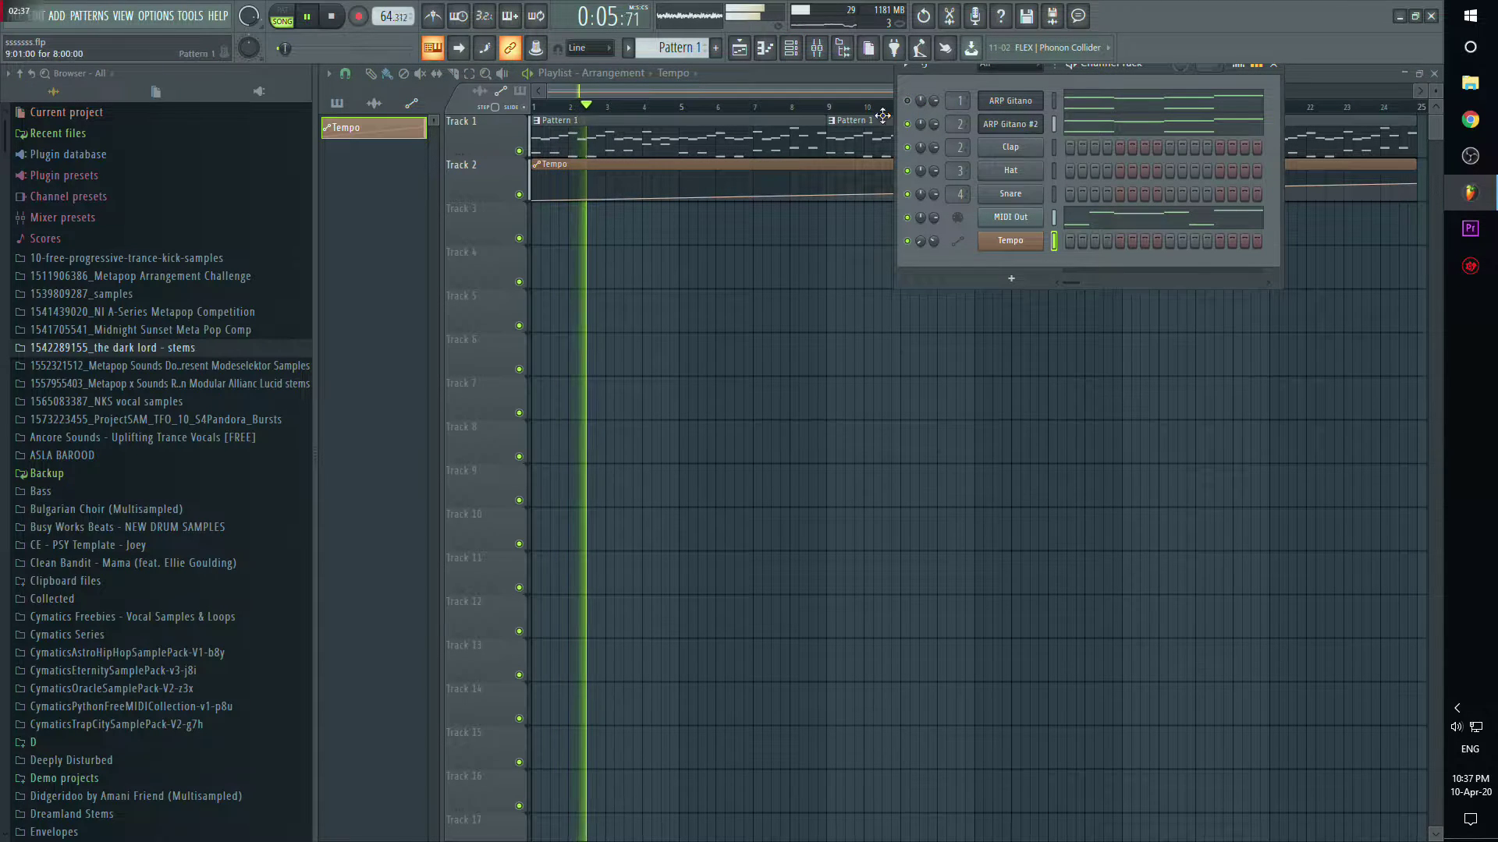
pyautogui.moveTo(714, 92)
pyautogui.mouseDown()
pyautogui.moveTo(805, 102)
pyautogui.moveTo(699, 92)
pyautogui.mouseUp()
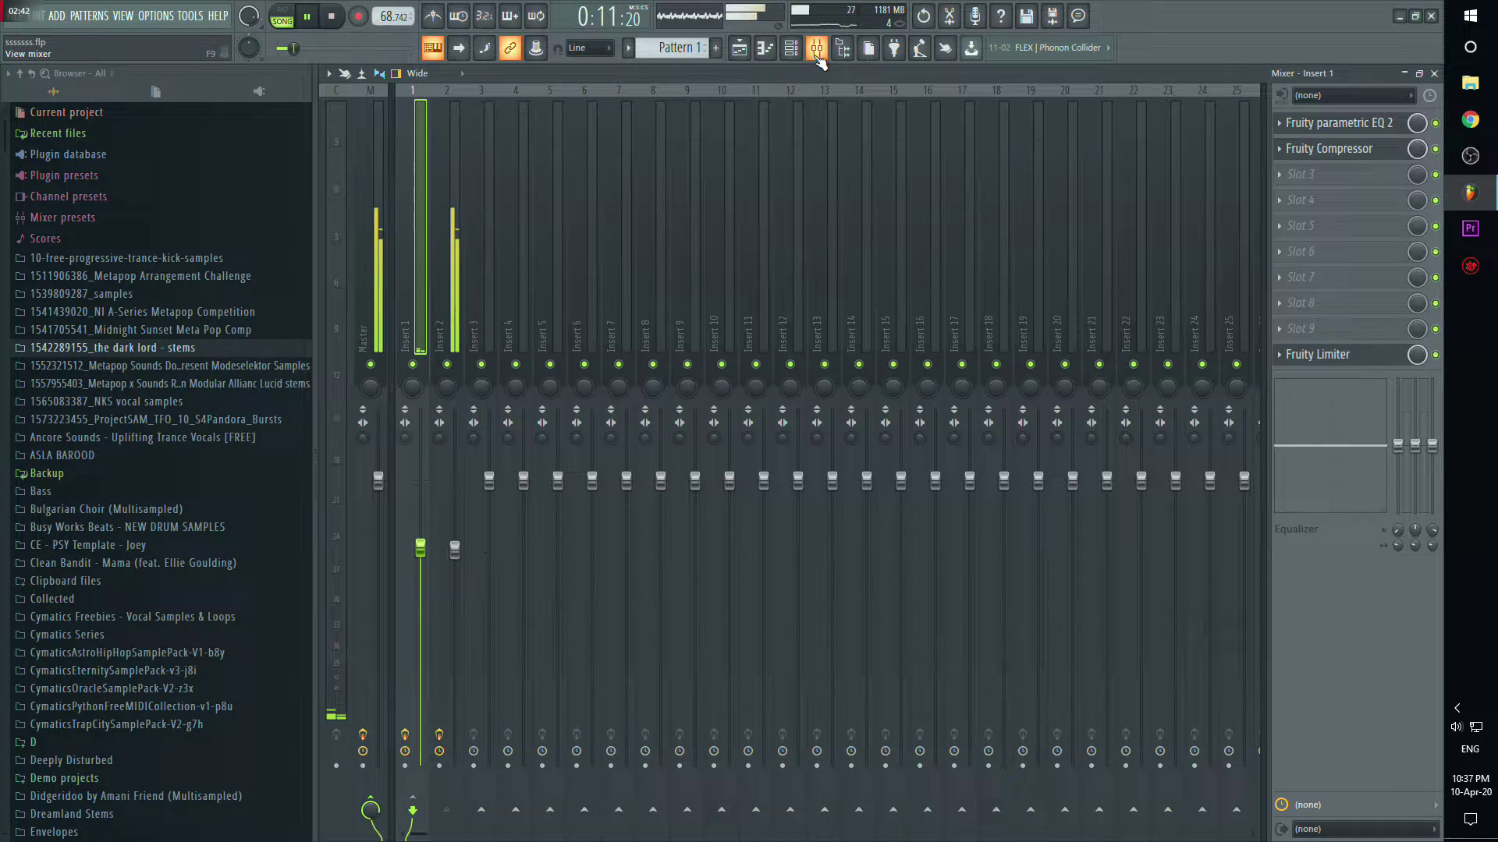
# Step: Open I Wish on mixer Insert 2 and raise its Pitch knob to the centre
pyautogui.click(816, 48)
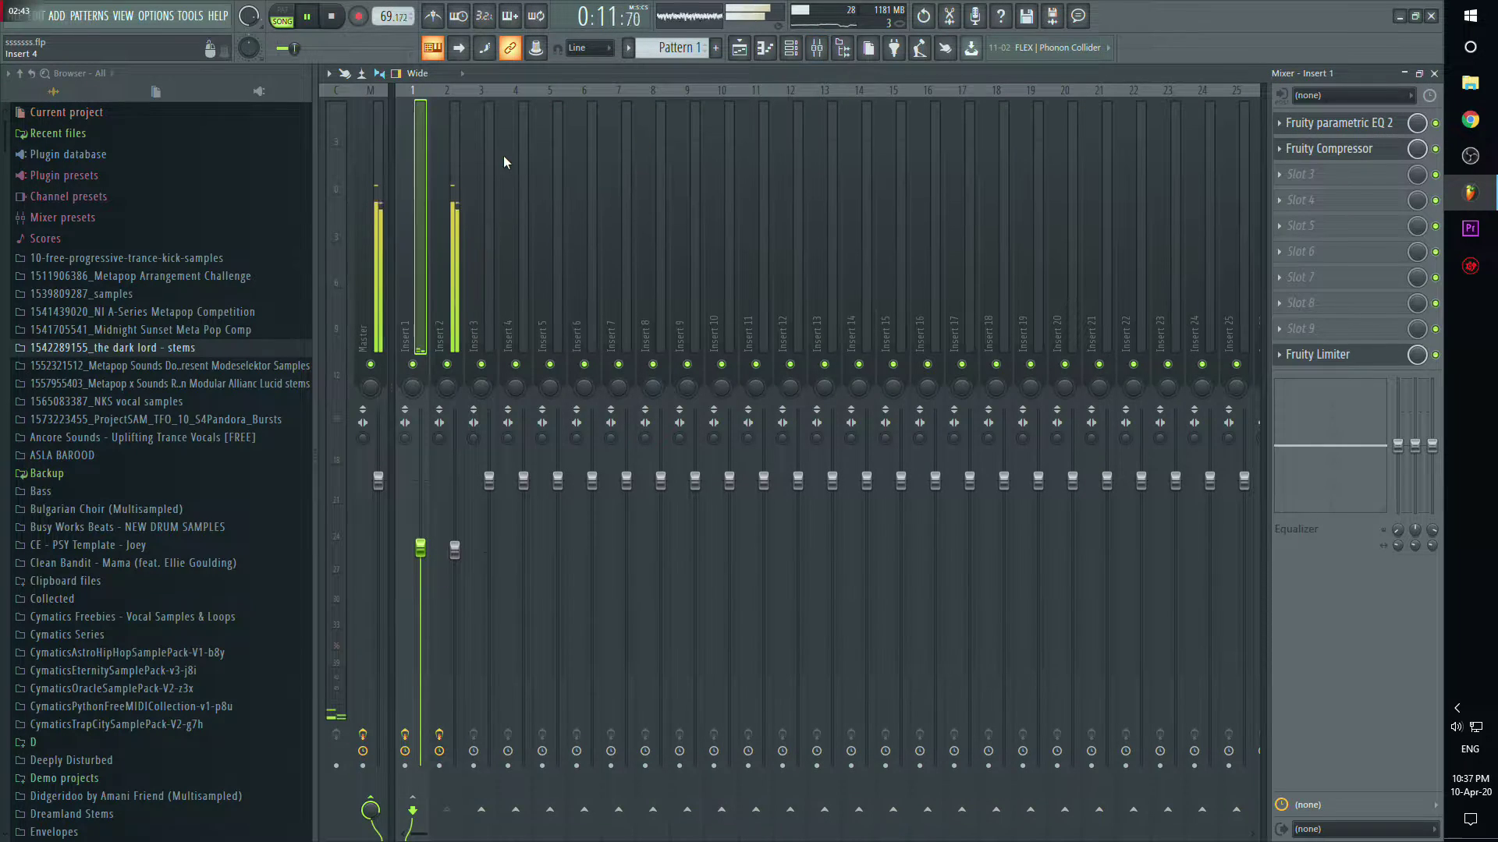
pyautogui.click(453, 157)
pyautogui.click(1328, 174)
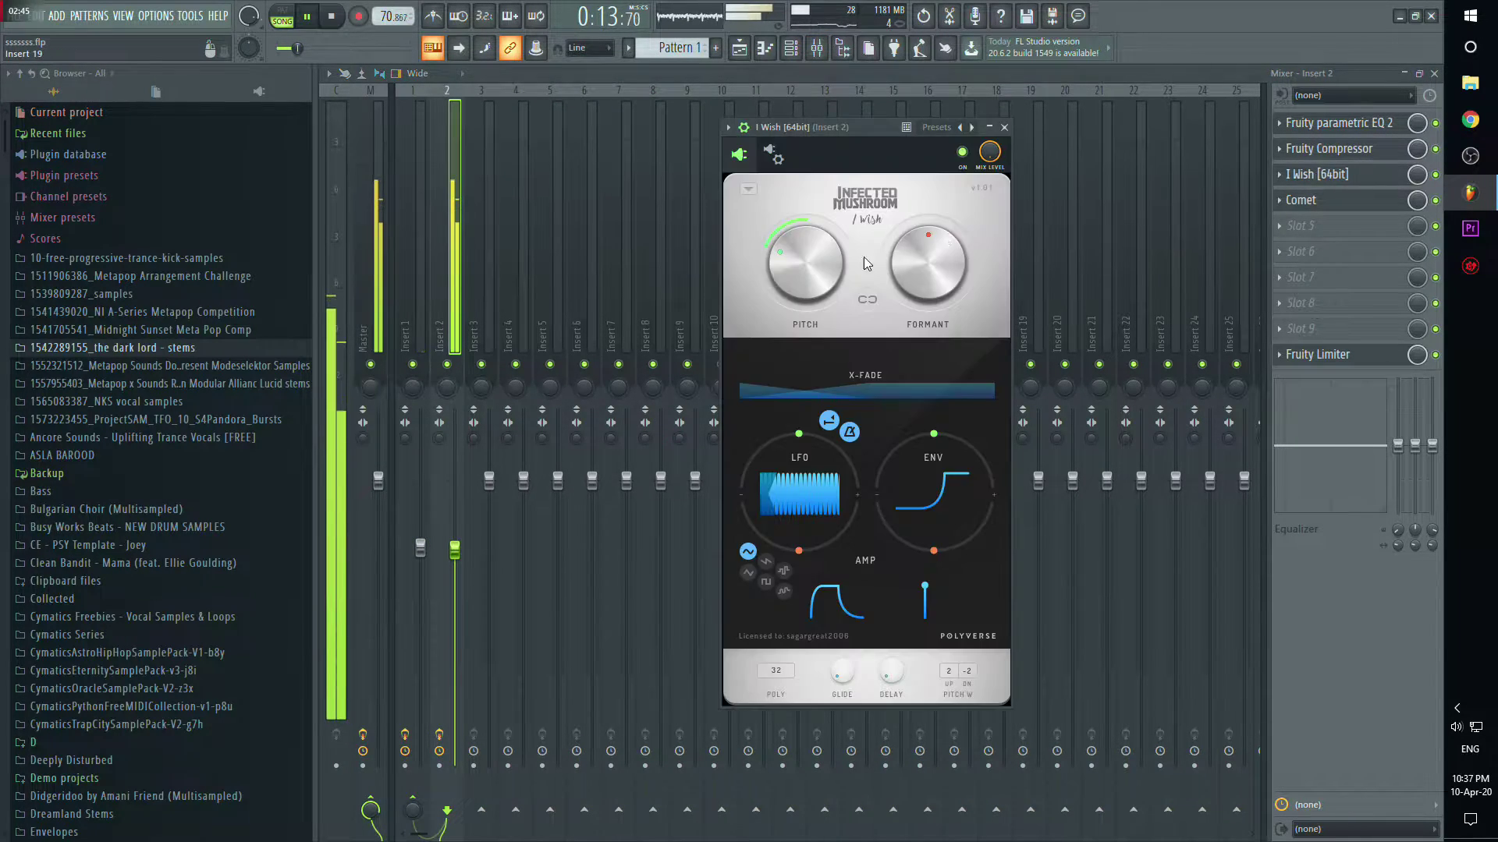
pyautogui.moveTo(771, 248); pyautogui.dragTo(807, 226)
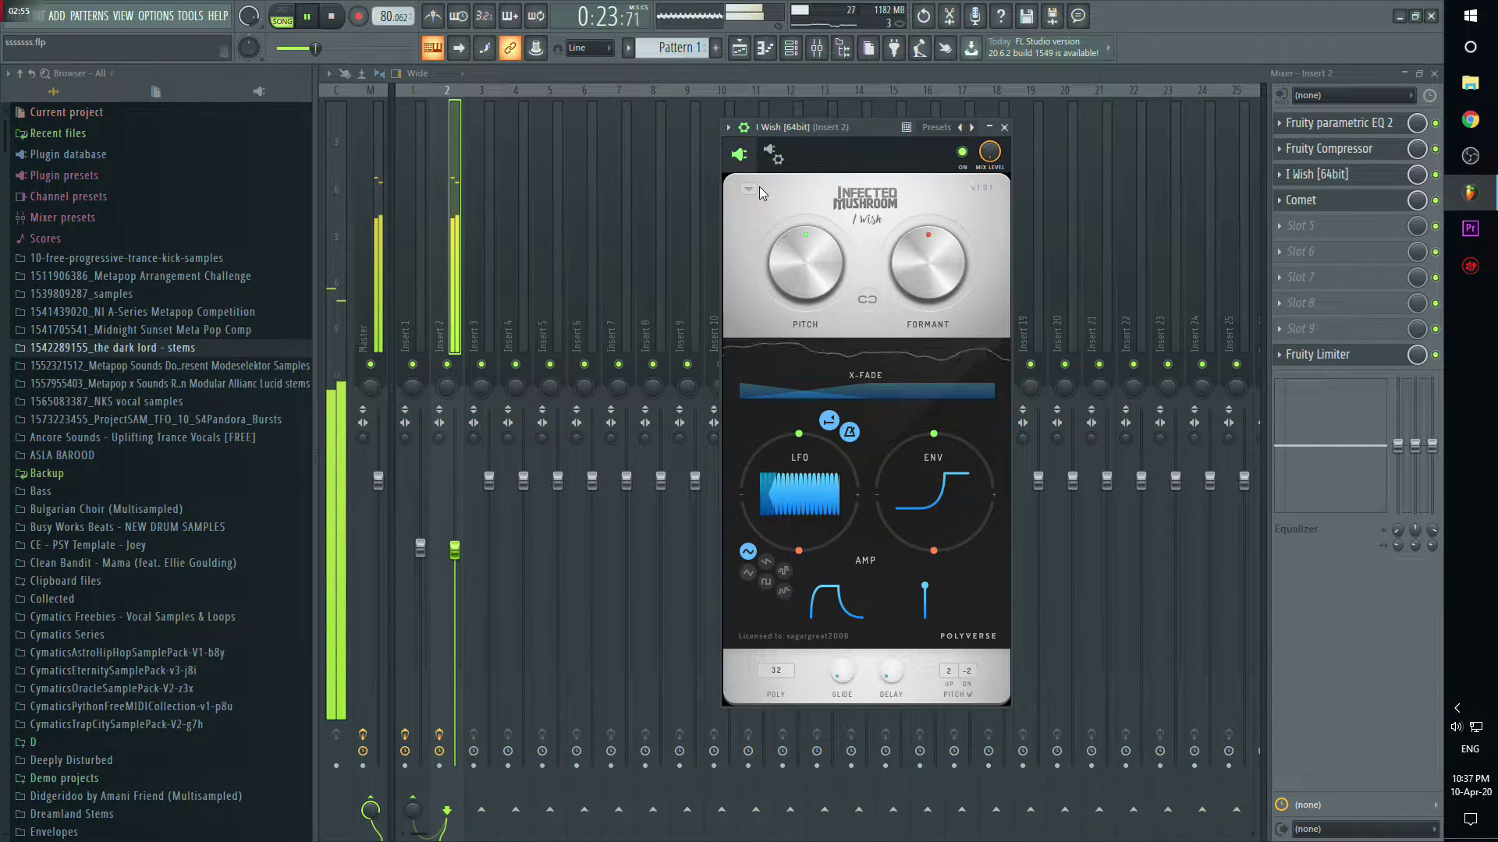
# Step: Load Manipulator [64bit] into slot 5 of Insert 2 and raise its Stereo amount
pyautogui.click(1331, 232)
pyautogui.moveTo(1326, 246)
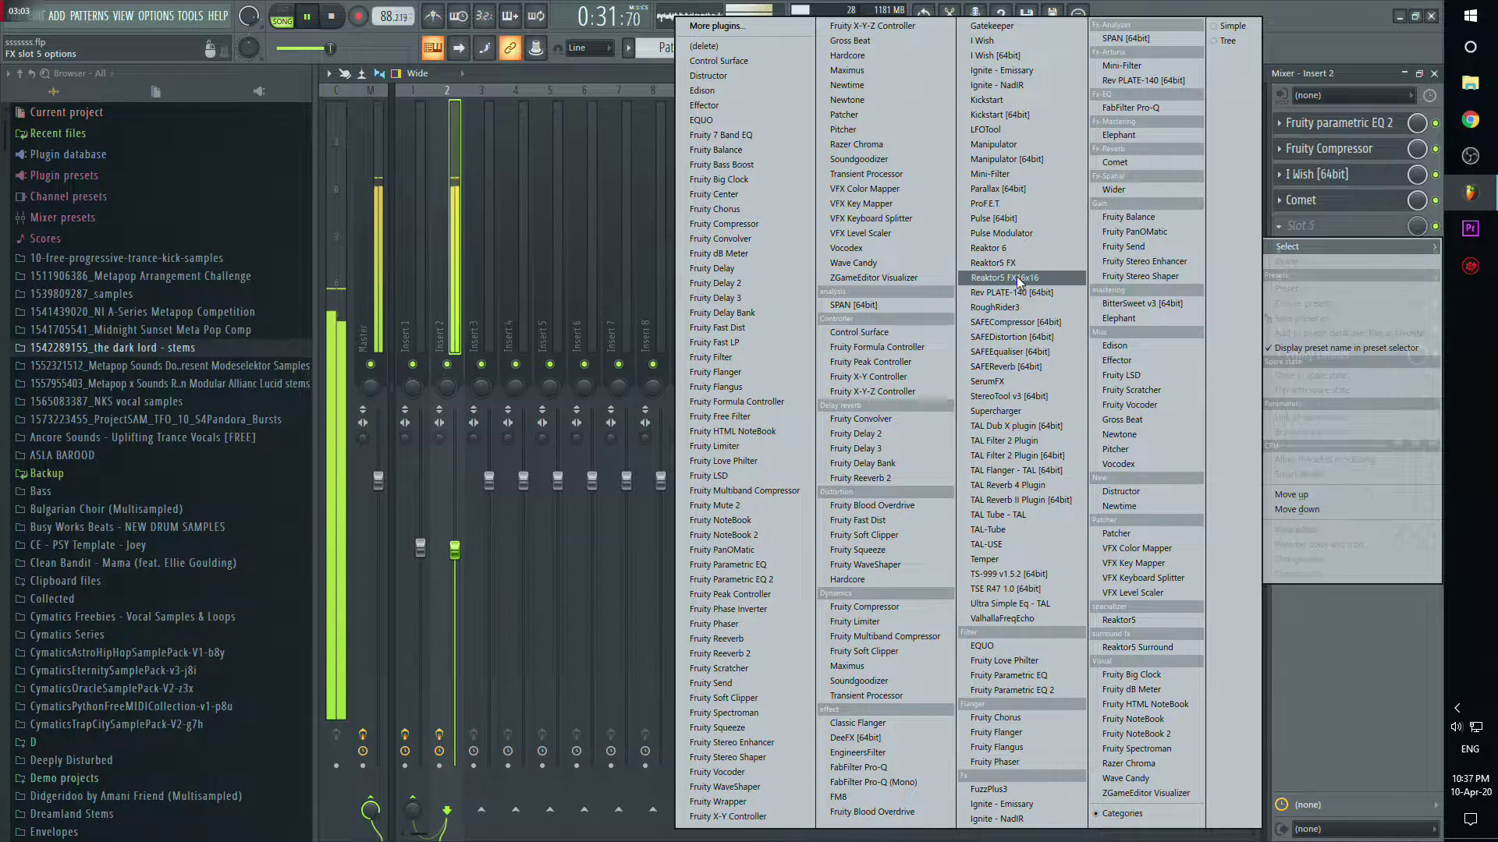
pyautogui.click(1007, 159)
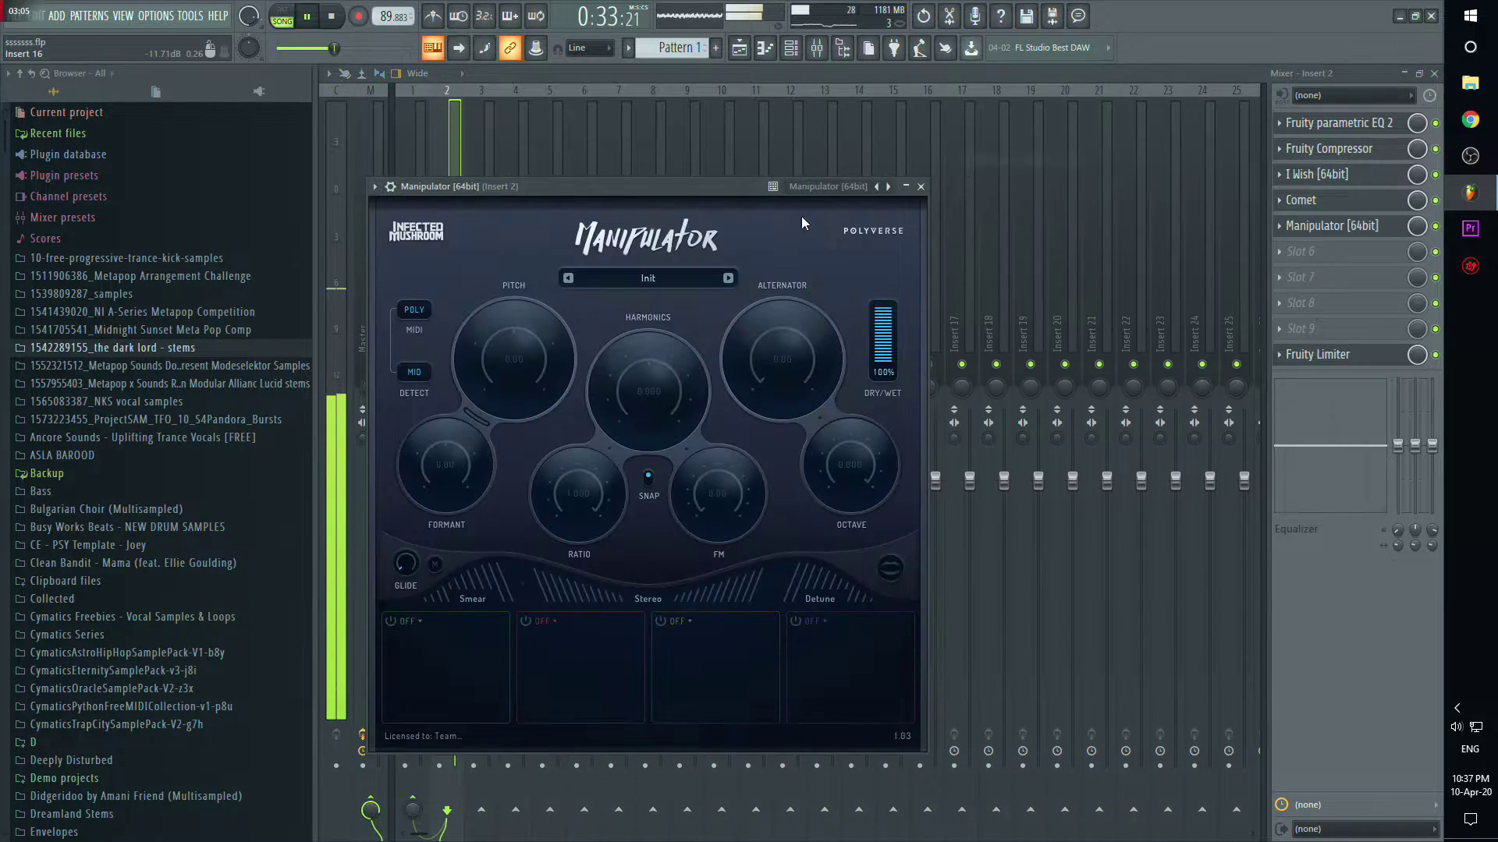
pyautogui.moveTo(872, 573); pyautogui.dragTo(849, 592)
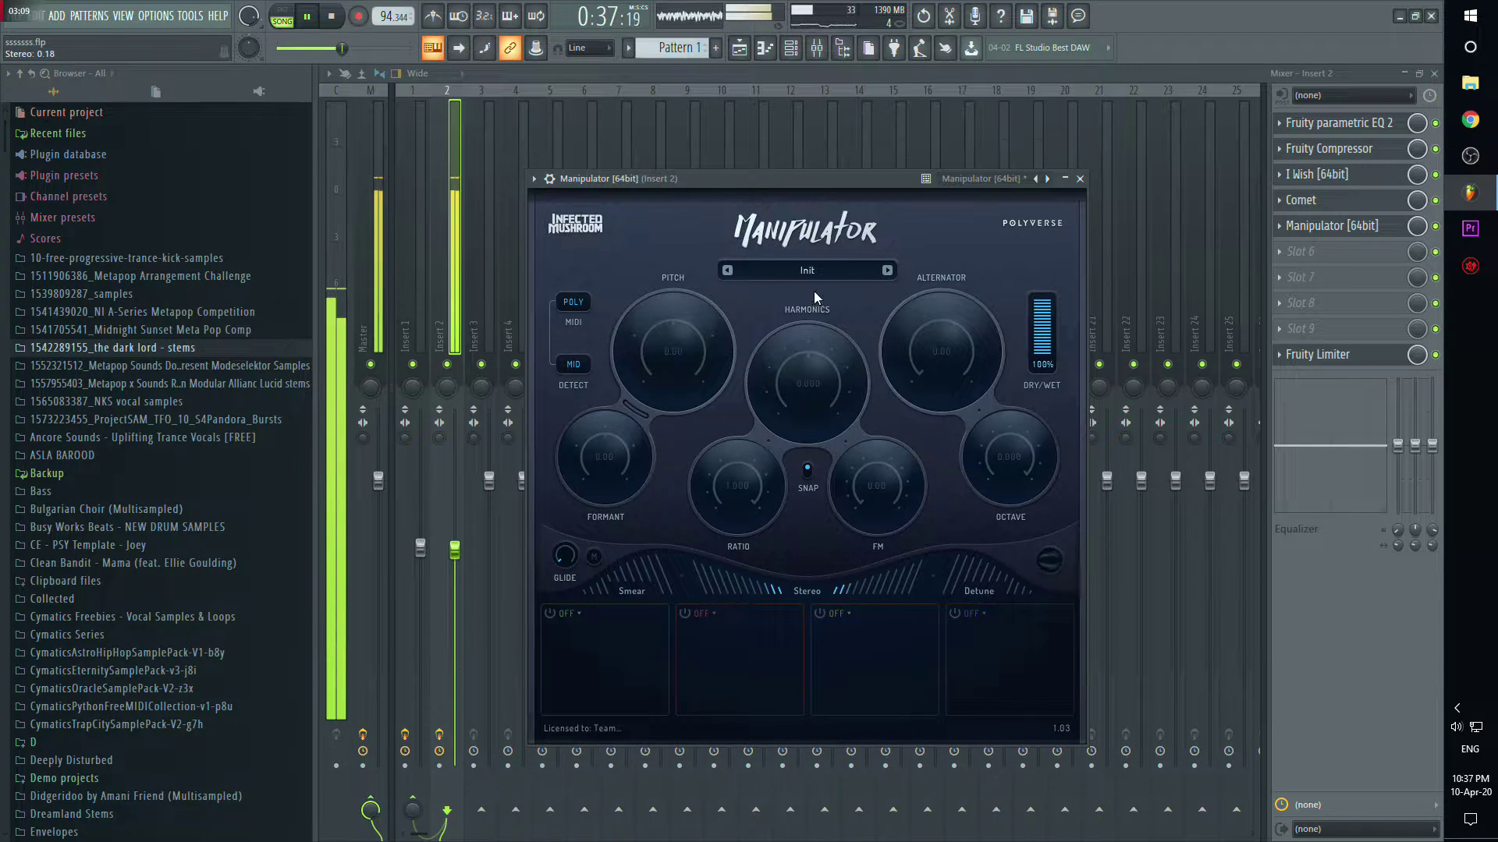
pyautogui.moveTo(1020, 588); pyautogui.dragTo(1018, 597)
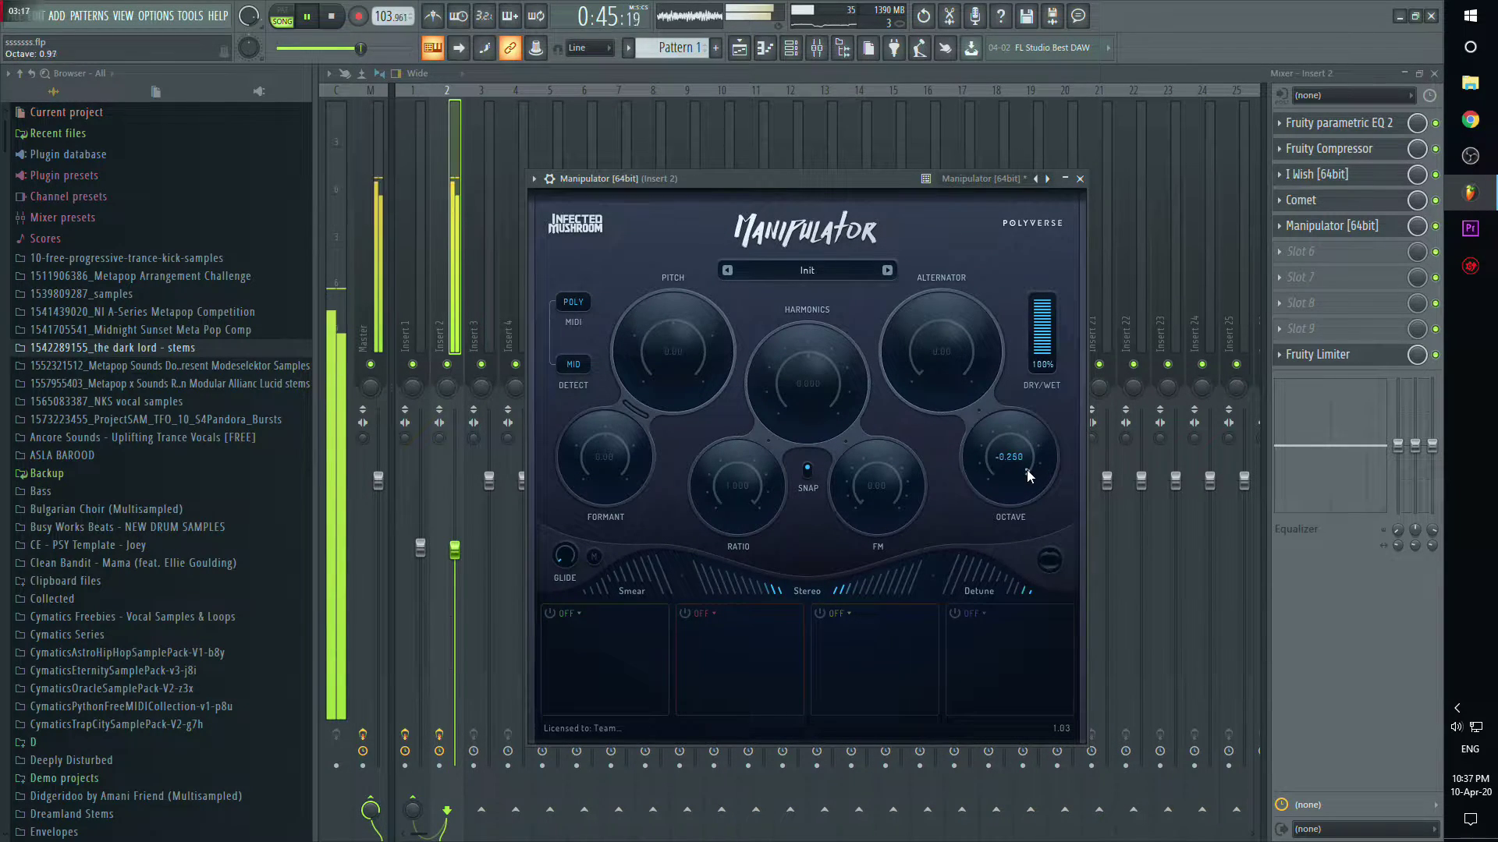
# Step: Set Manipulator's Octave to -1.000 and return its Harmonics to 0.000
pyautogui.scroll(-7, 1034, 465)
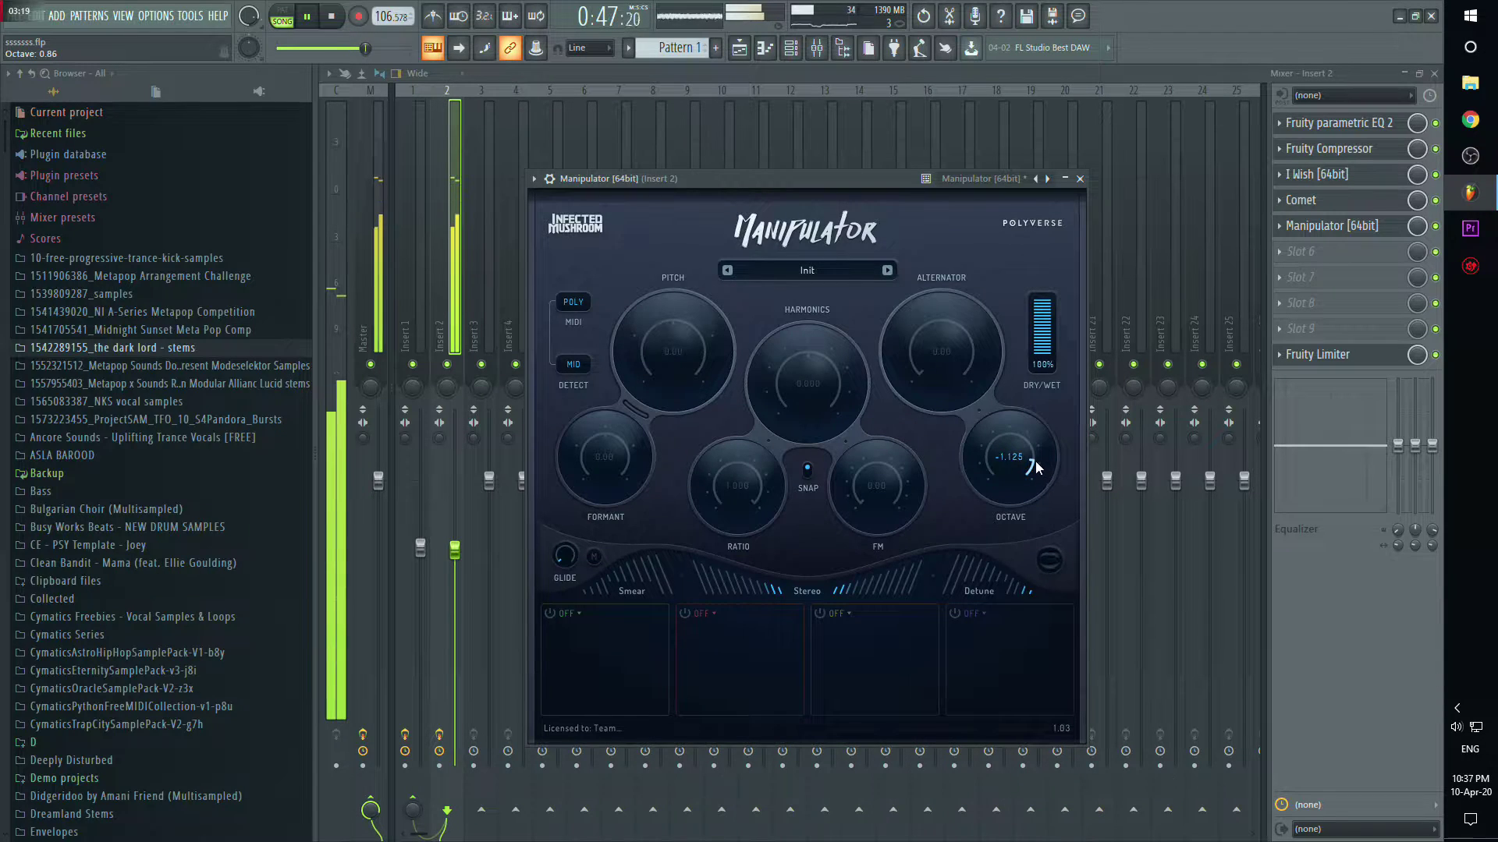
pyautogui.scroll(1, 1036, 461)
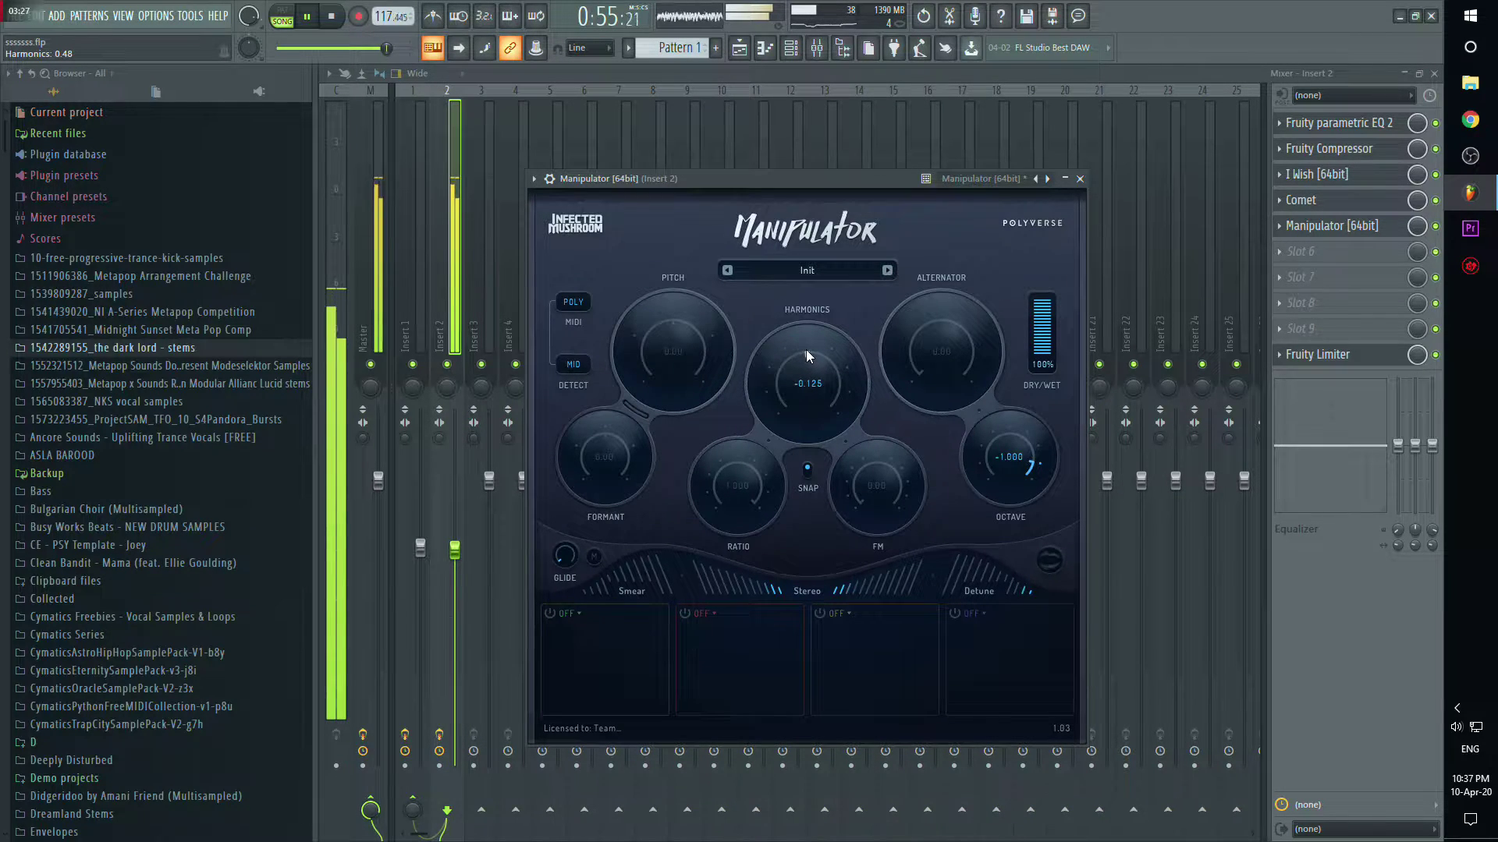
pyautogui.scroll(1, 808, 350)
# Step: Set Manipulator's FM to 7.00 and reset its Ratio to 1.000
pyautogui.moveTo(844, 488); pyautogui.dragTo(864, 459)
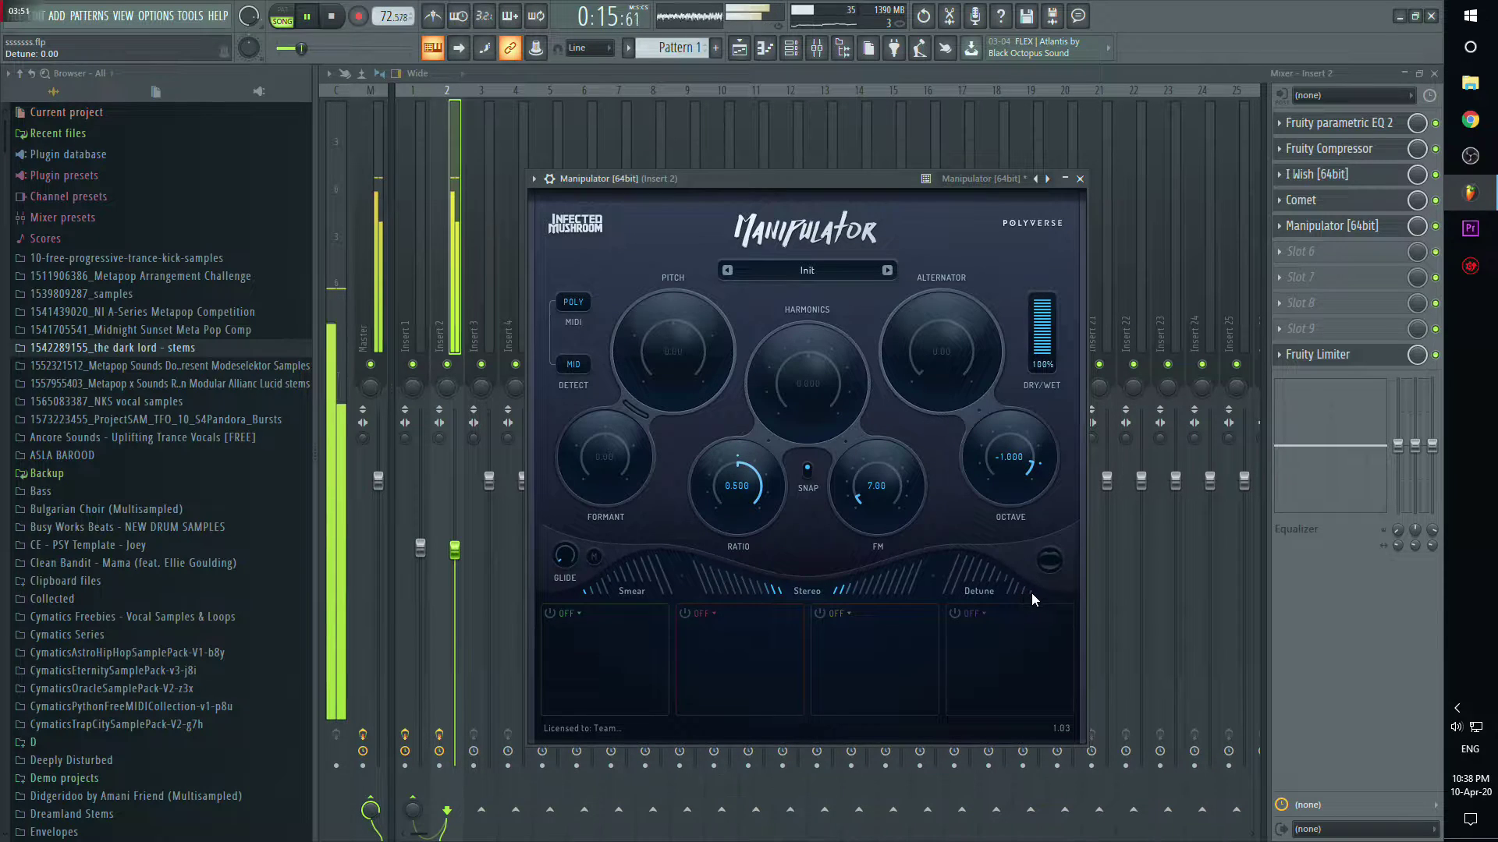
pyautogui.moveTo(1028, 594); pyautogui.dragTo(1020, 593)
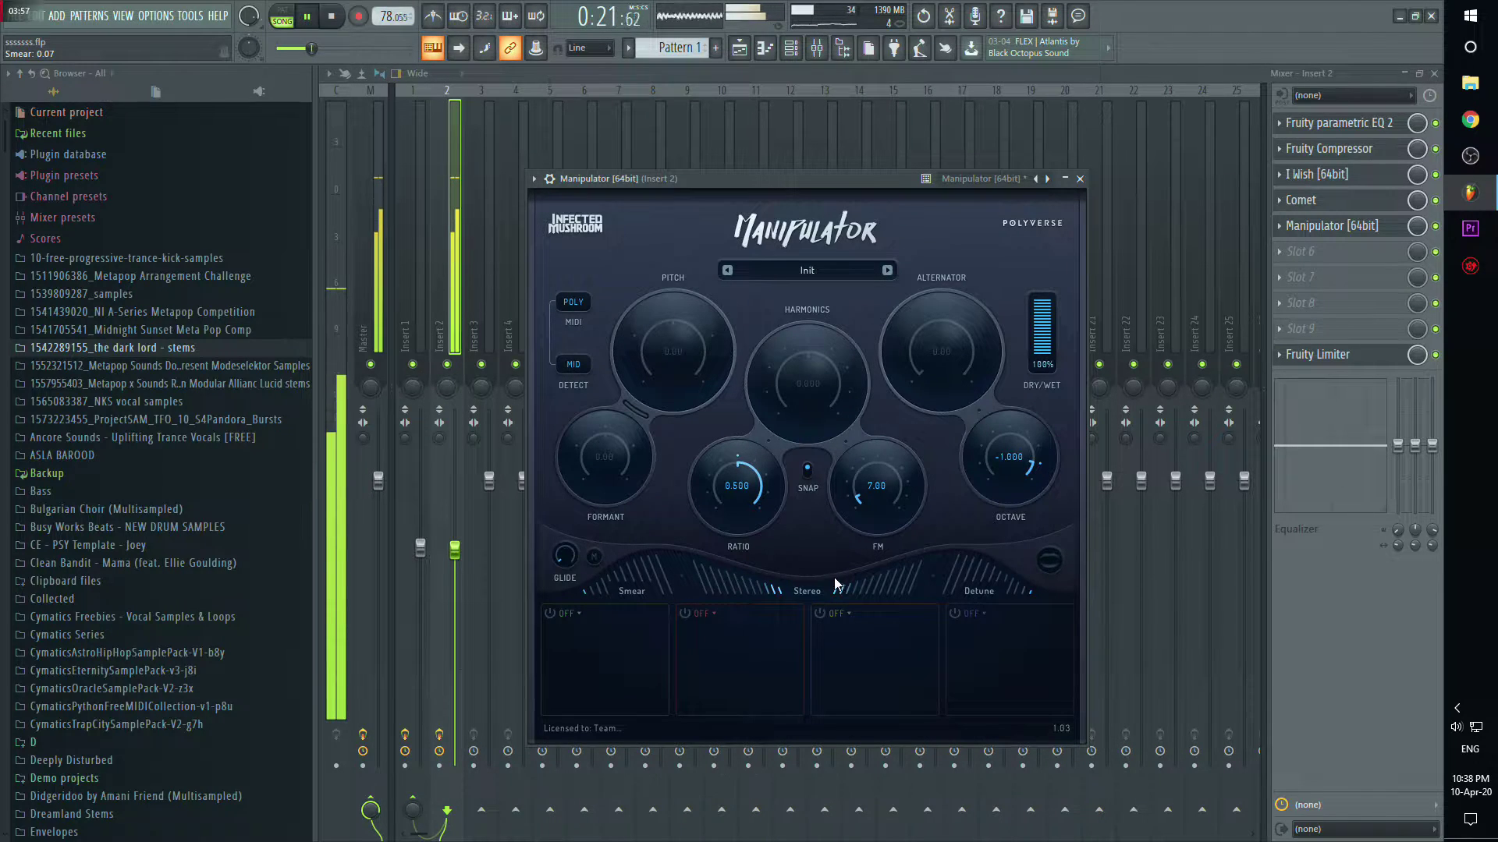
pyautogui.click(761, 512)
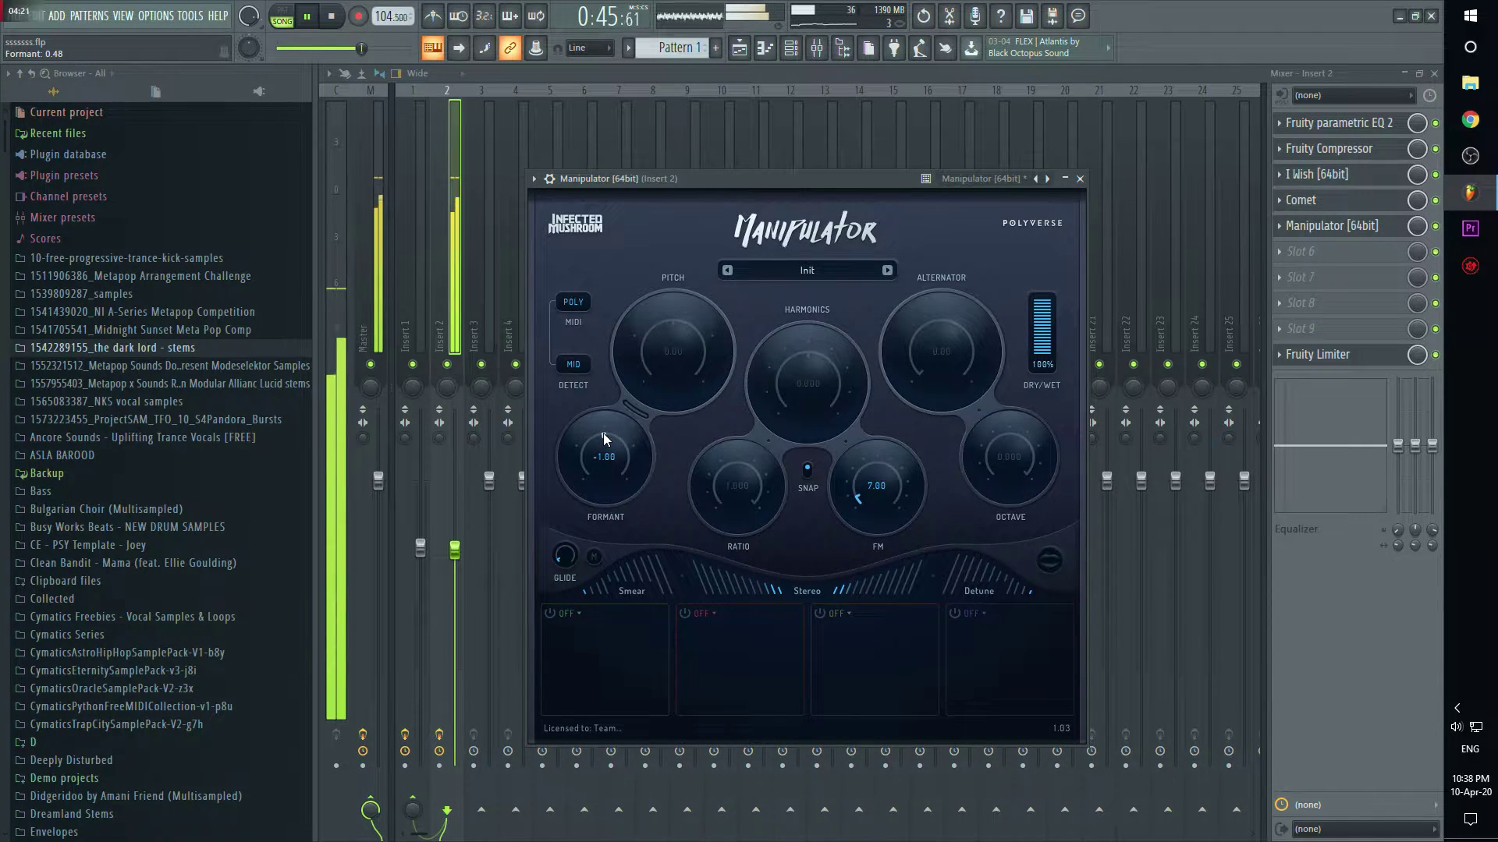
# Step: Reset Manipulator's Formant and set it to 1.00
pyautogui.moveTo(602, 433)
pyautogui.mouseDown()
pyautogui.moveTo(578, 447)
pyautogui.moveTo(627, 447)
pyautogui.moveTo(607, 434)
pyautogui.mouseUp()
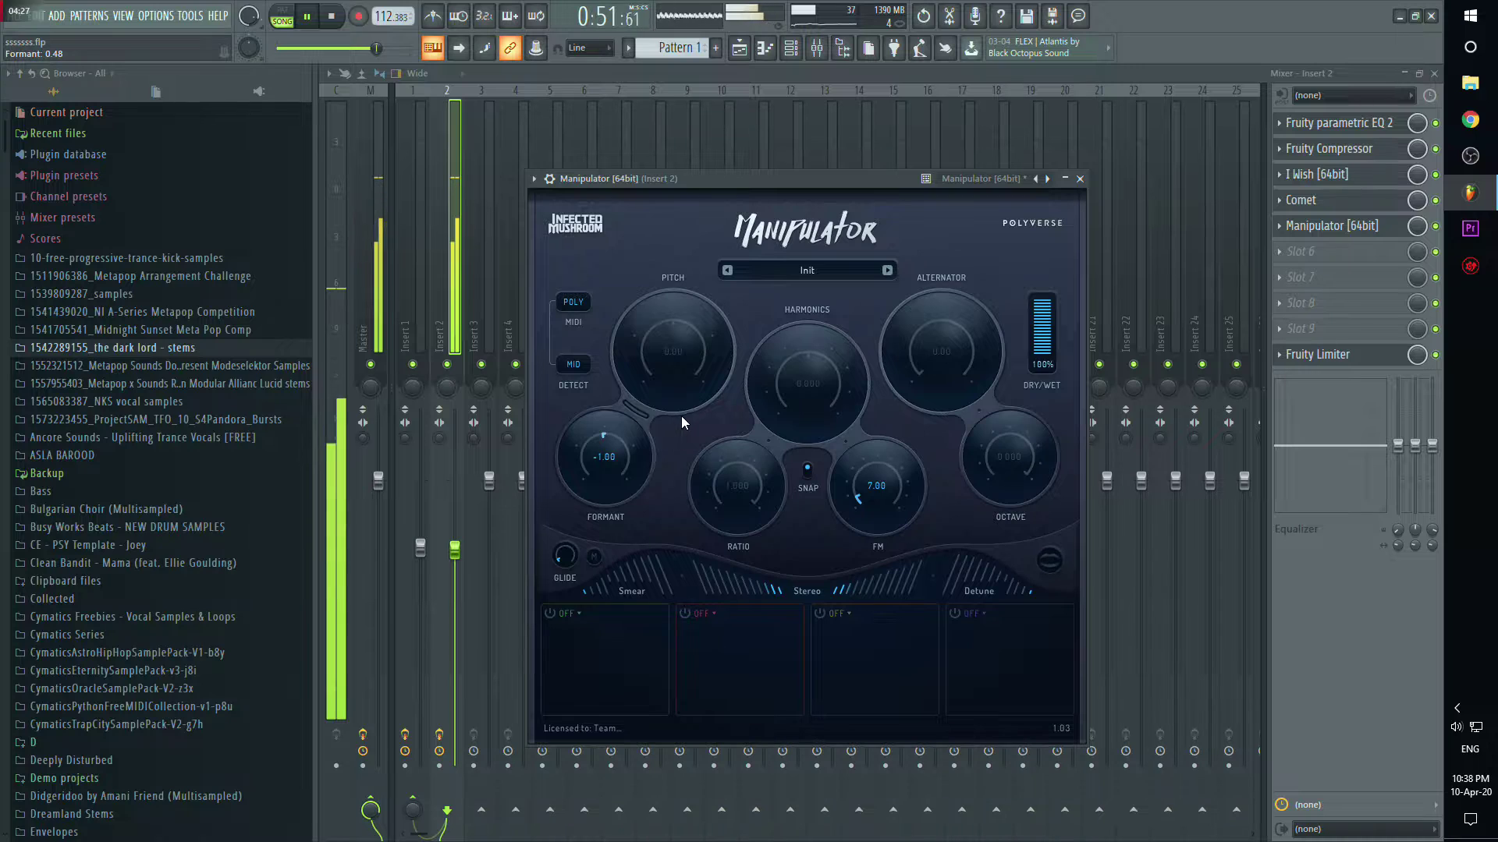
pyautogui.doubleClick(605, 435)
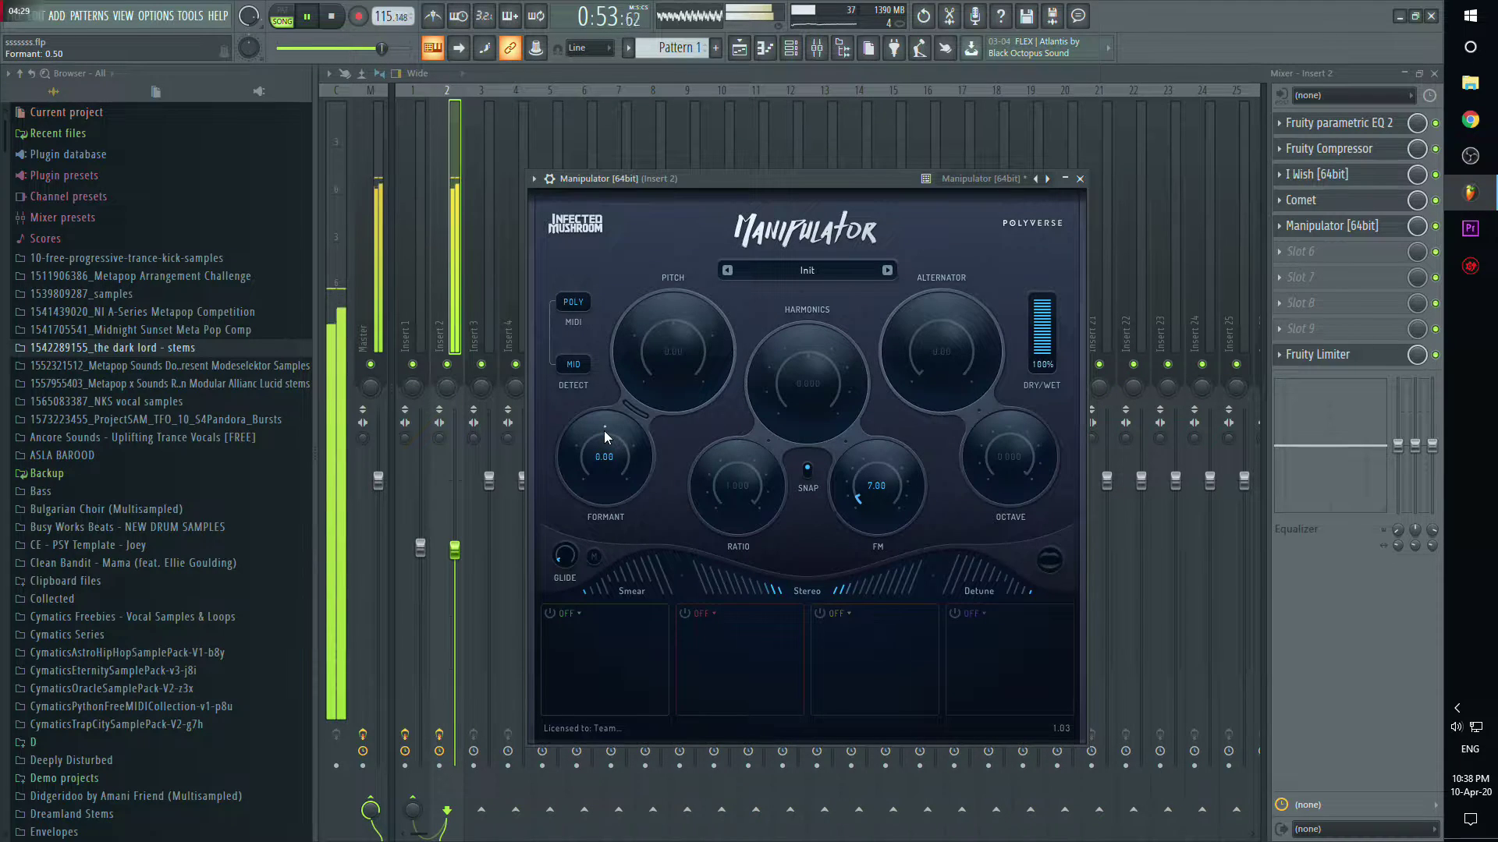
pyautogui.moveTo(605, 431); pyautogui.dragTo(606, 431)
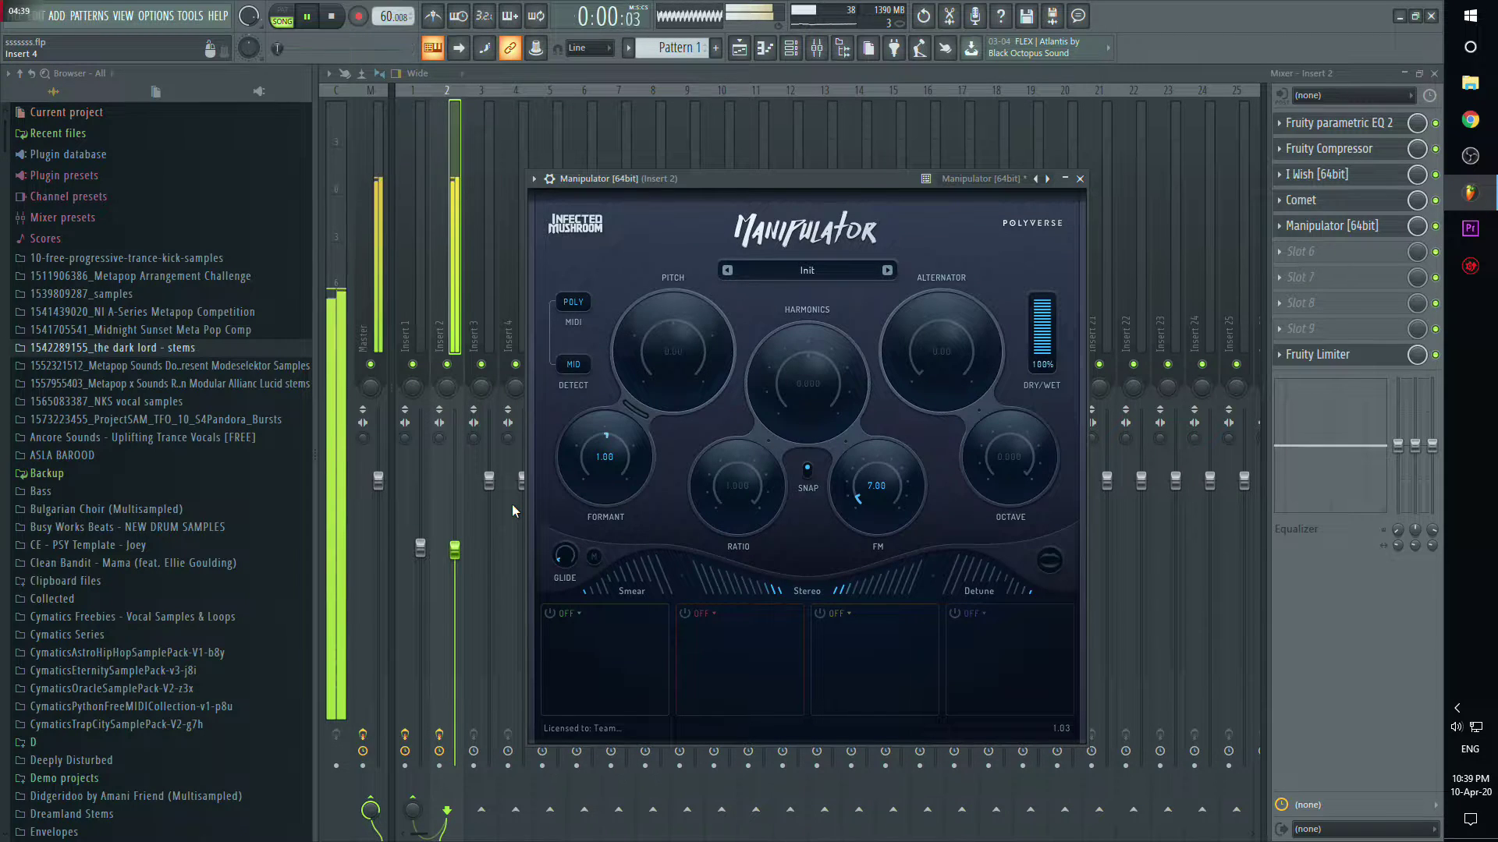
# Step: Bypass Manipulator, Comet and I Wish on Insert 2, and re-enable I Wish to compare the sound
pyautogui.click(1437, 227)
pyautogui.click(1437, 202)
pyautogui.click(1437, 177)
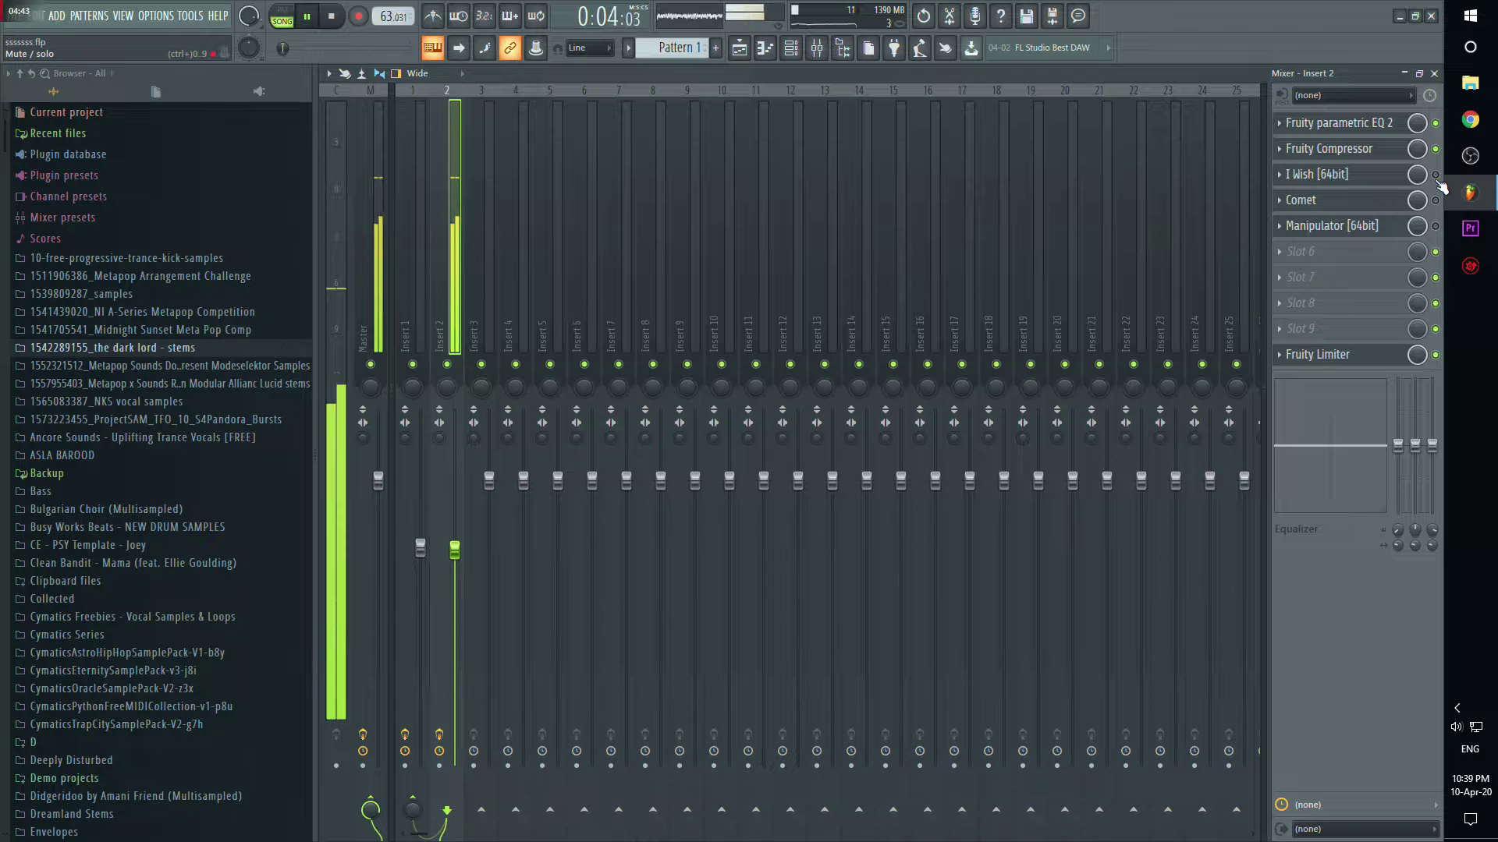
pyautogui.click(1436, 176)
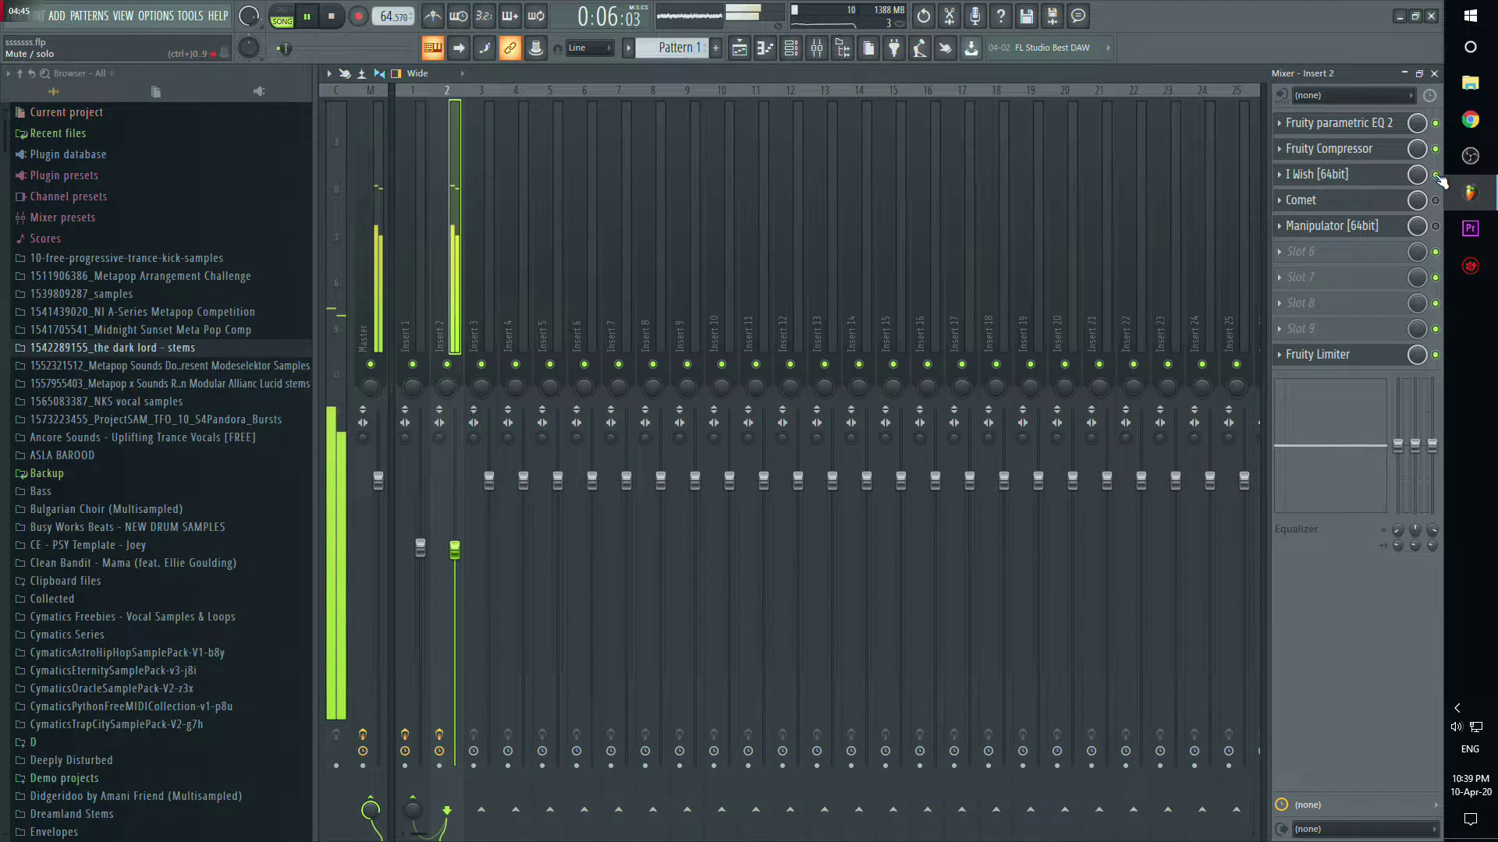
# Step: Move the low cut of Insert 2's Fruity parametric EQ 2 to 103 Hz, lower its high cut, and re-enable Comet
pyautogui.click(793, 50)
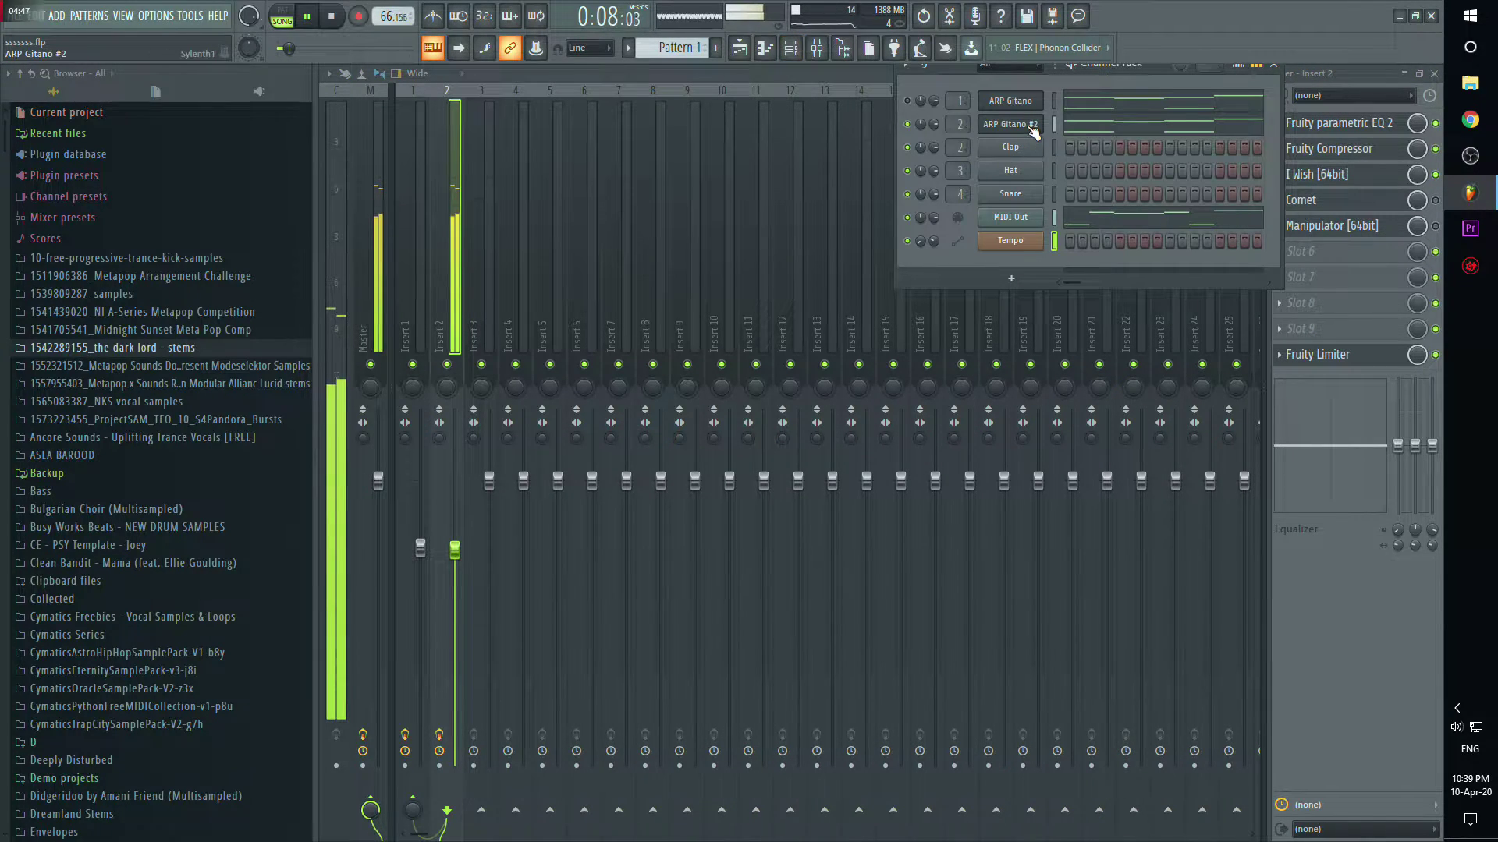
pyautogui.click(1334, 123)
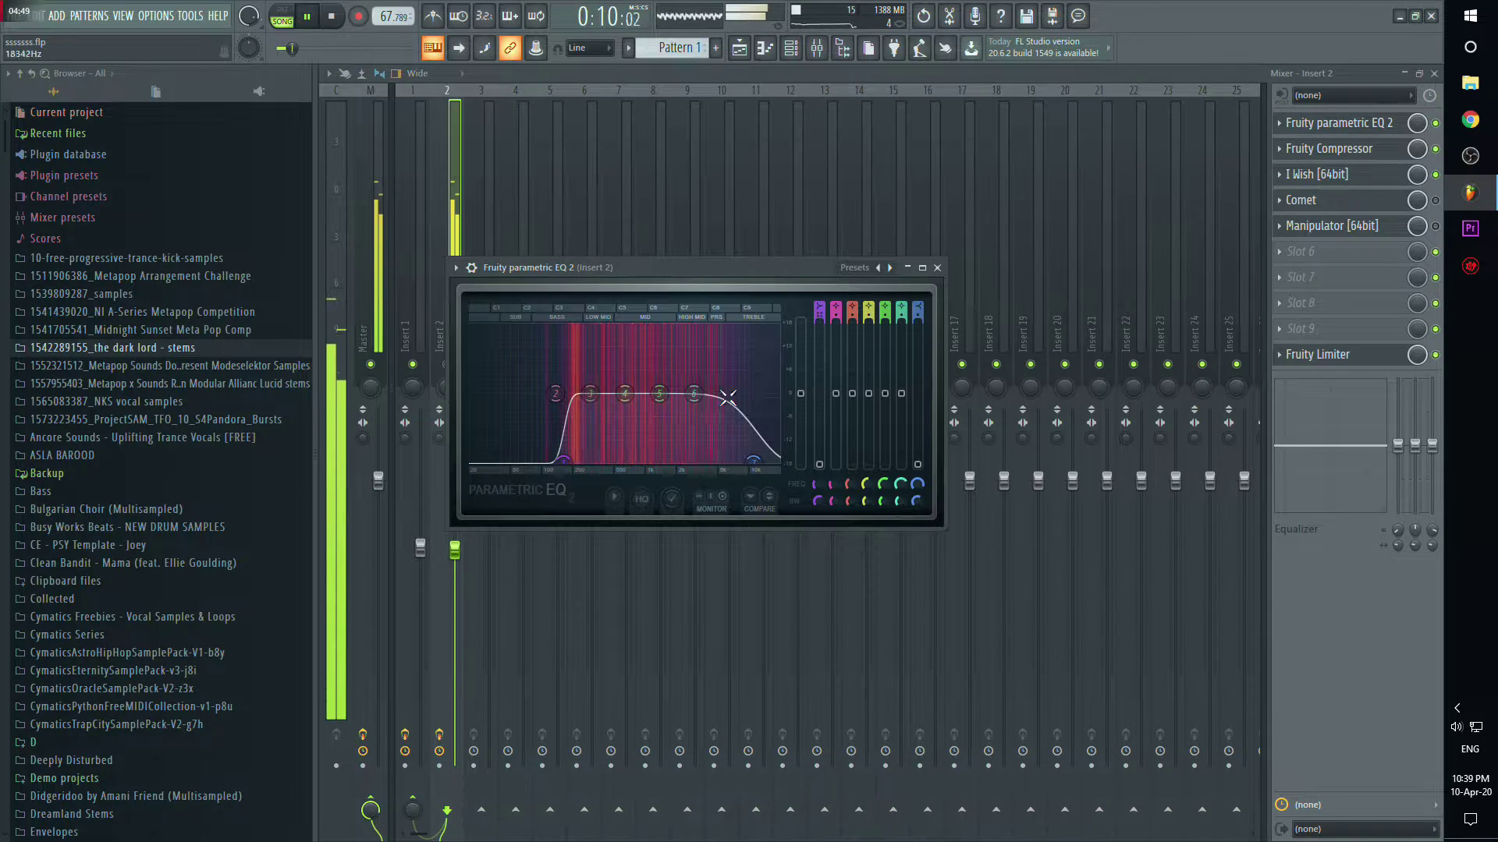
pyautogui.moveTo(548, 460); pyautogui.dragTo(543, 460)
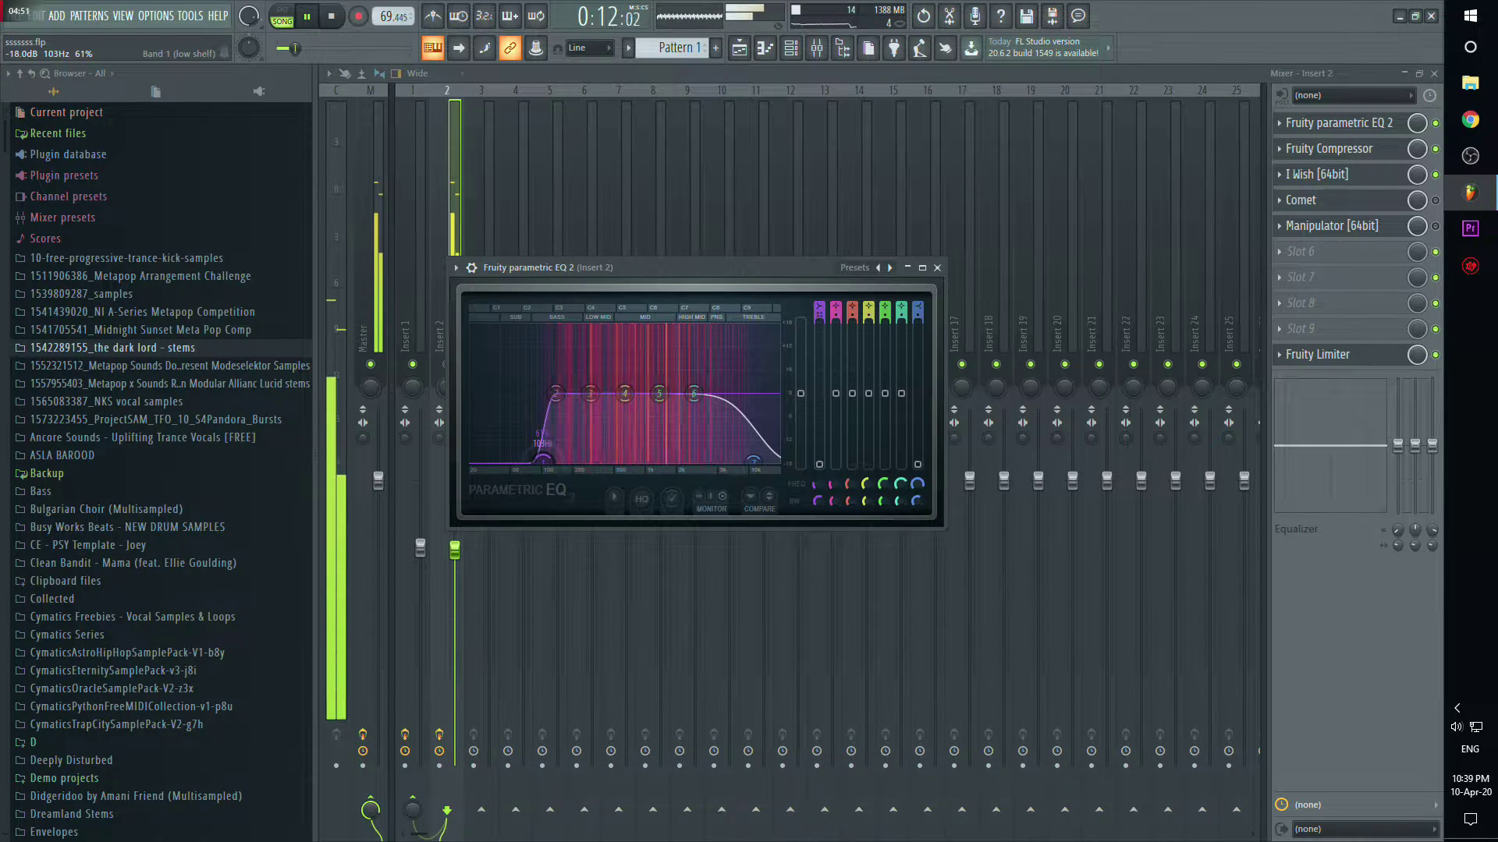
pyautogui.moveTo(753, 460); pyautogui.dragTo(731, 466)
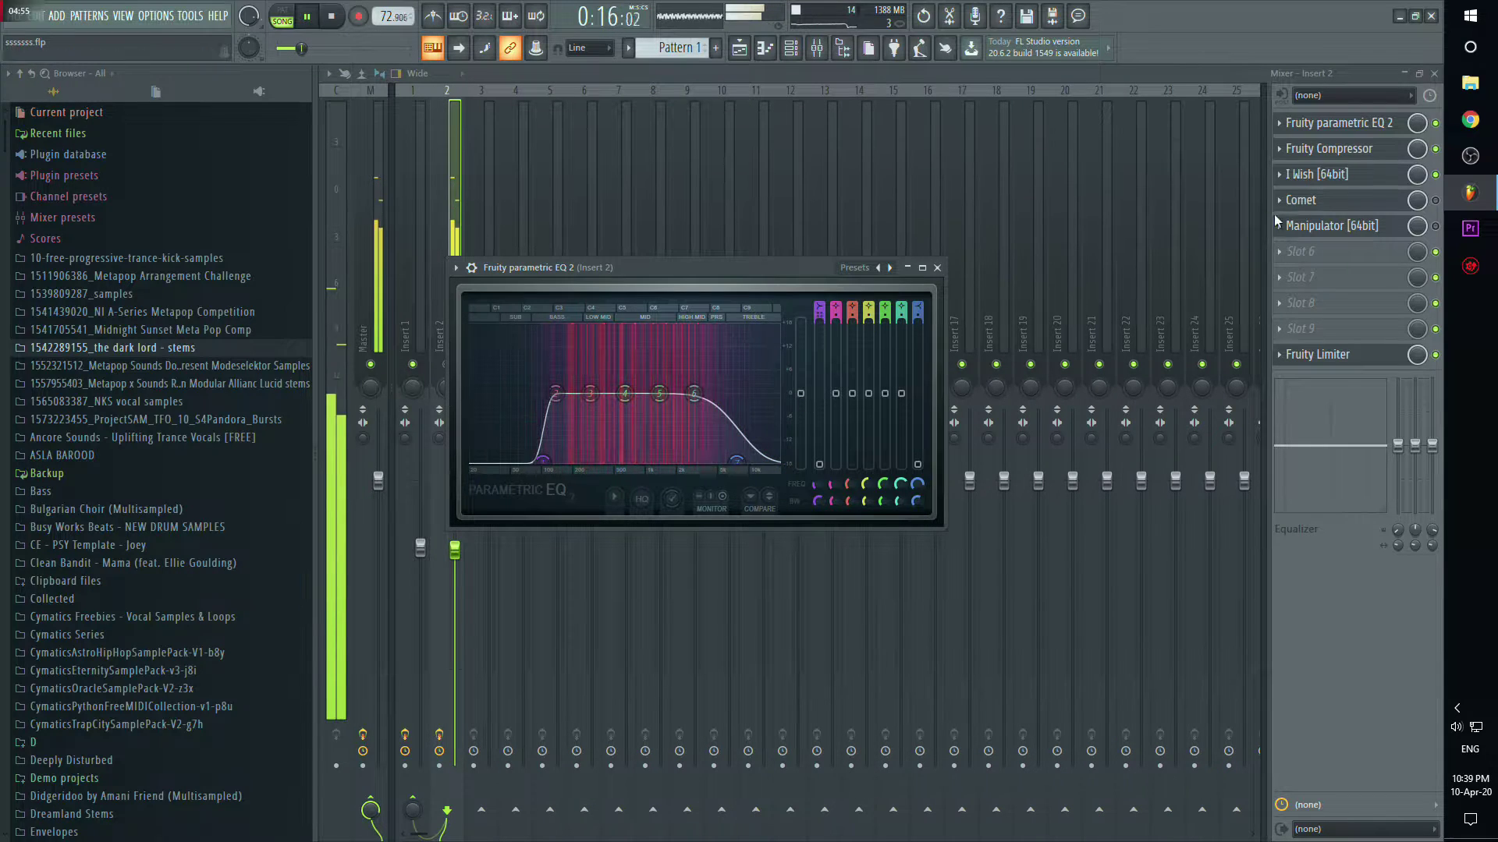
pyautogui.click(1435, 200)
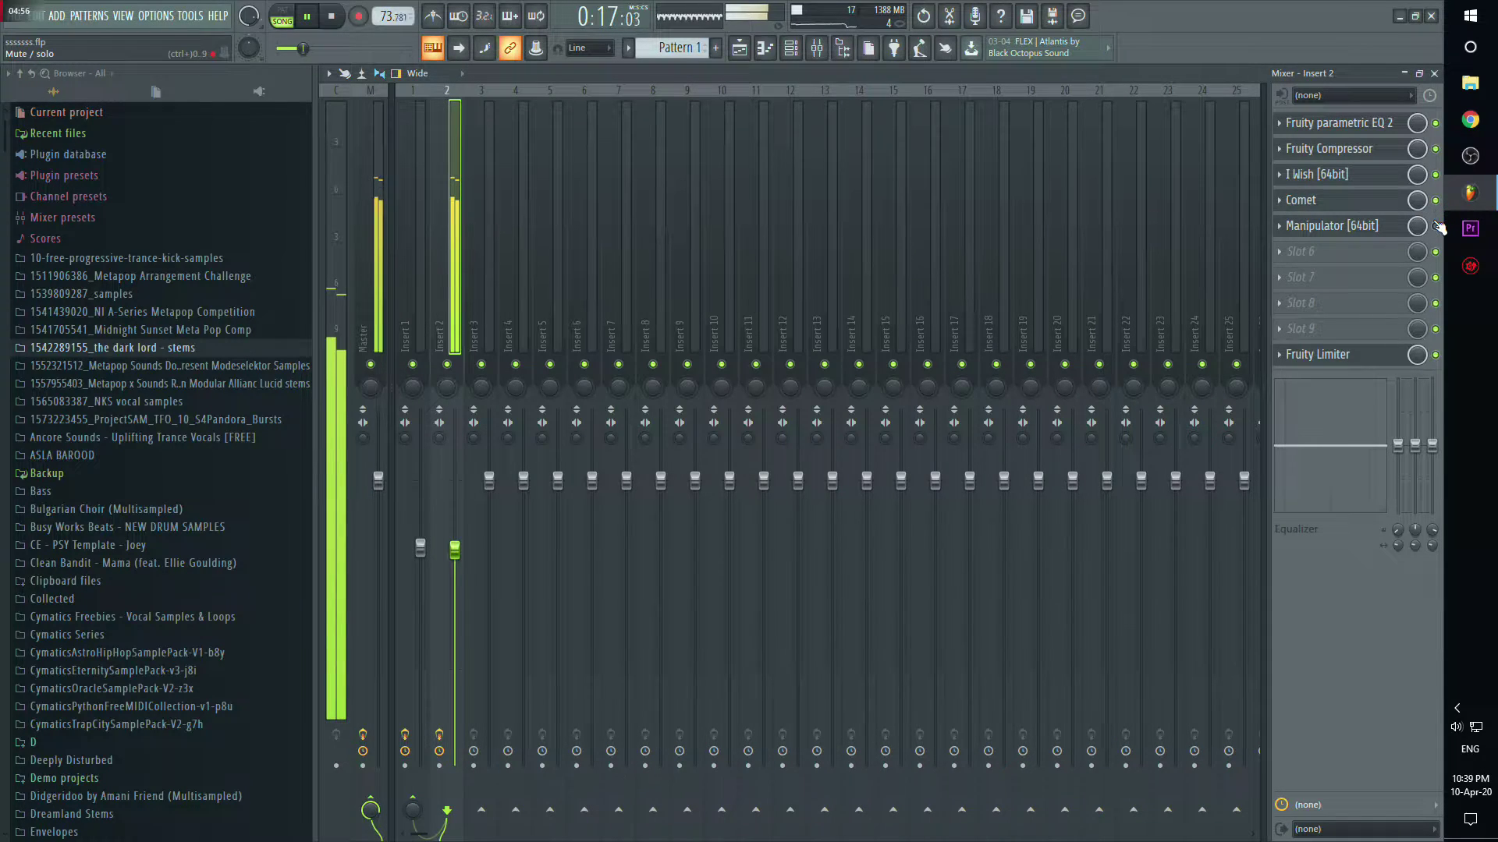
# Step: Lower Manipulator's dry/wet mix to about 50% and load Gatekeeper into the sixth effect slot of Insert 2
pyautogui.click(1361, 230)
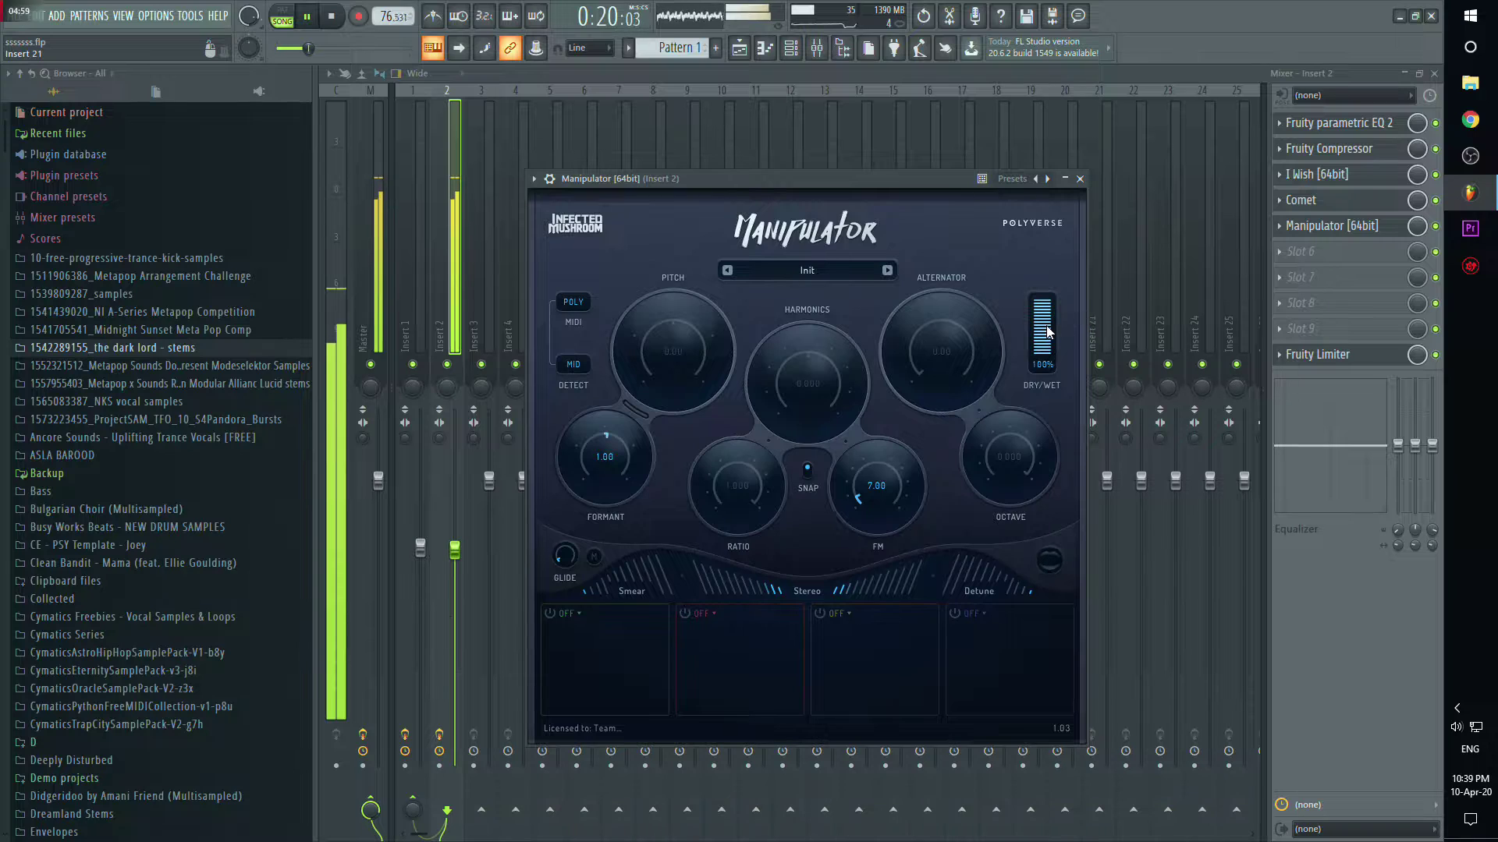
pyautogui.moveTo(1048, 331); pyautogui.dragTo(1040, 316)
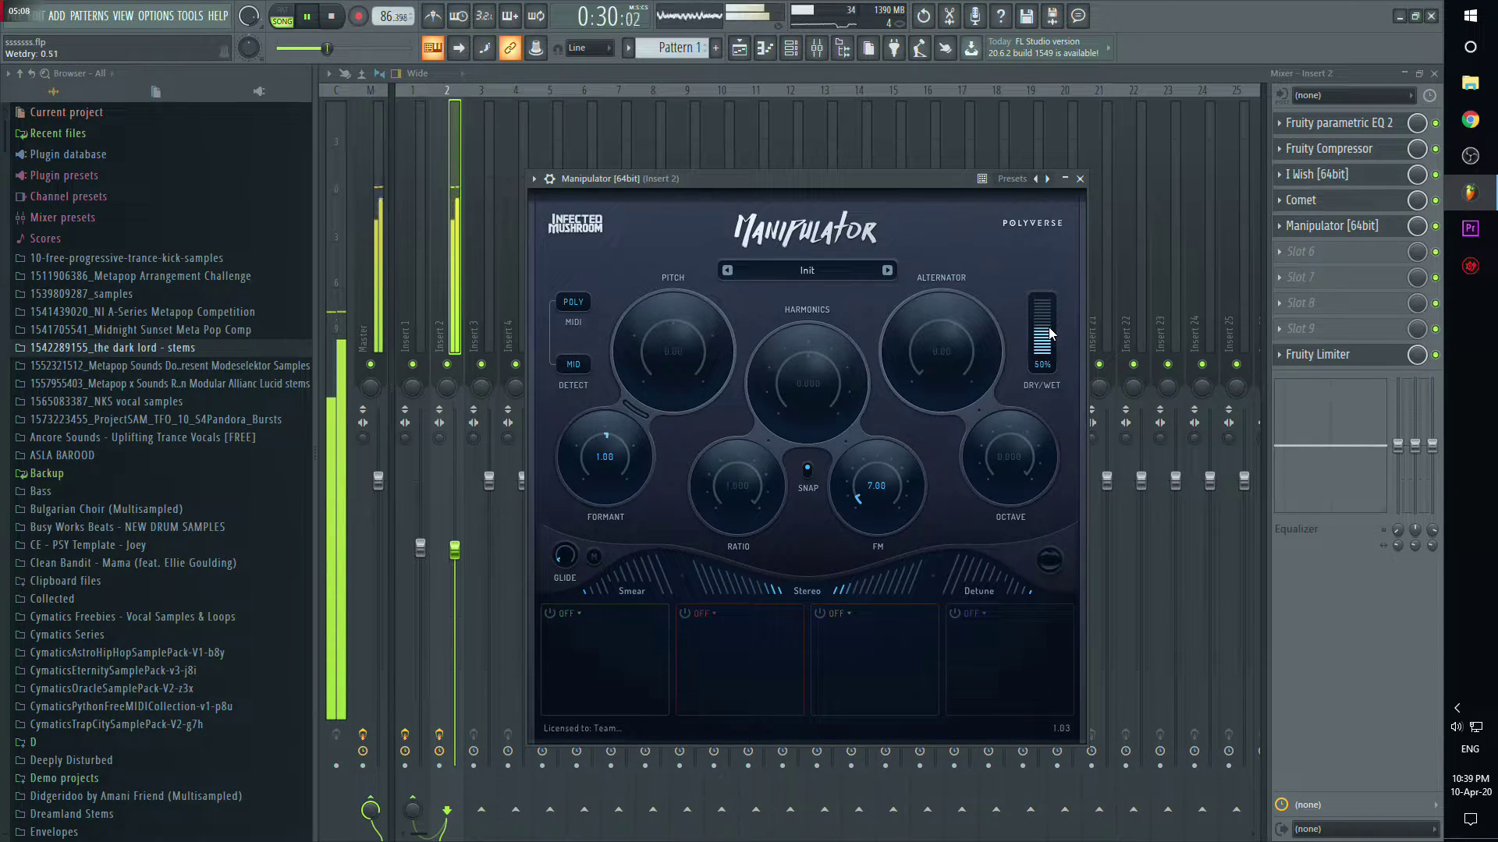
pyautogui.click(1300, 251)
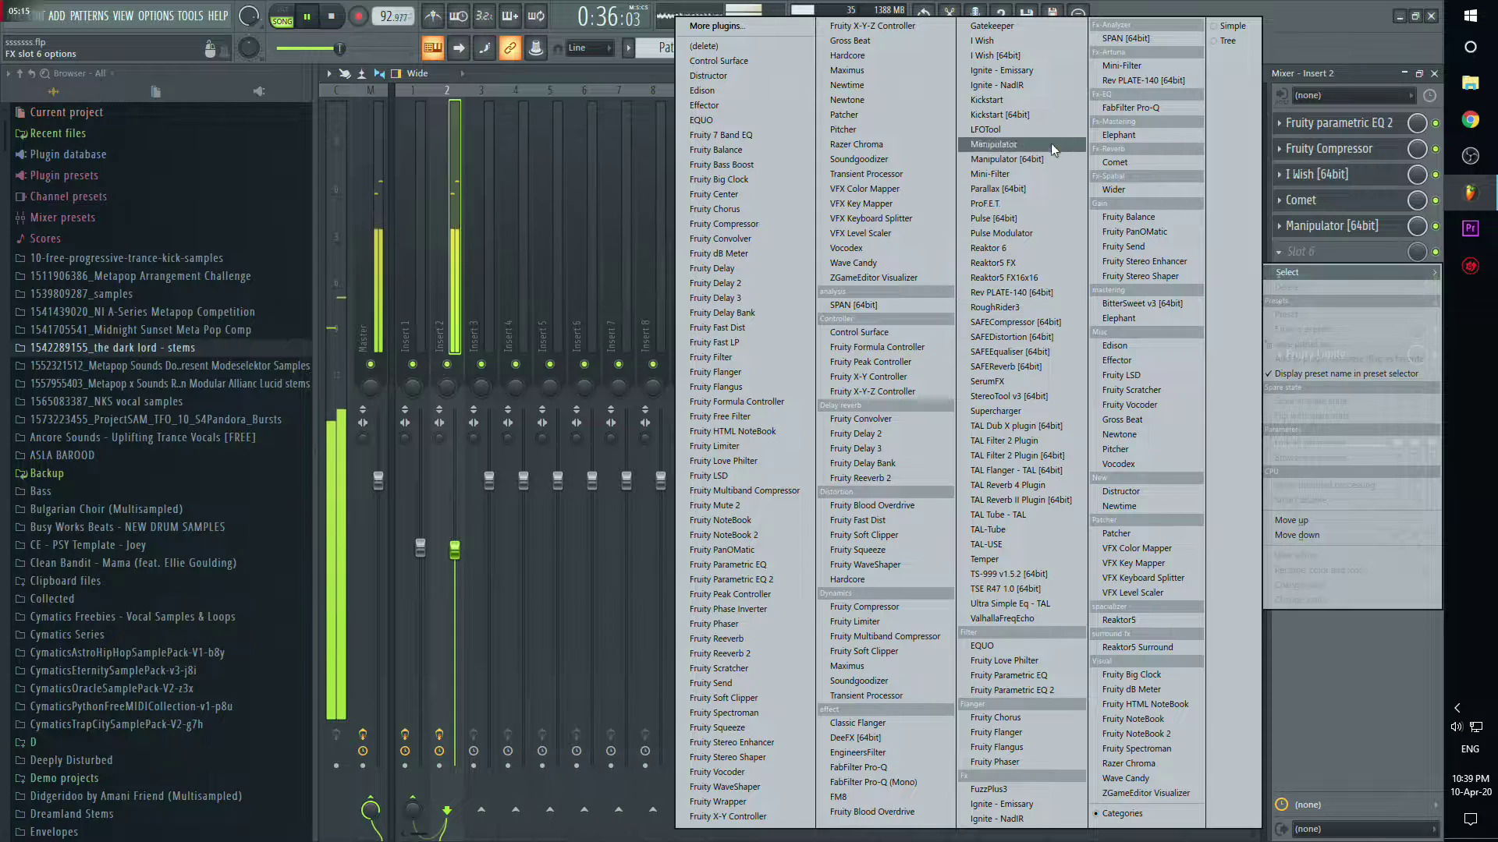
pyautogui.click(1062, 26)
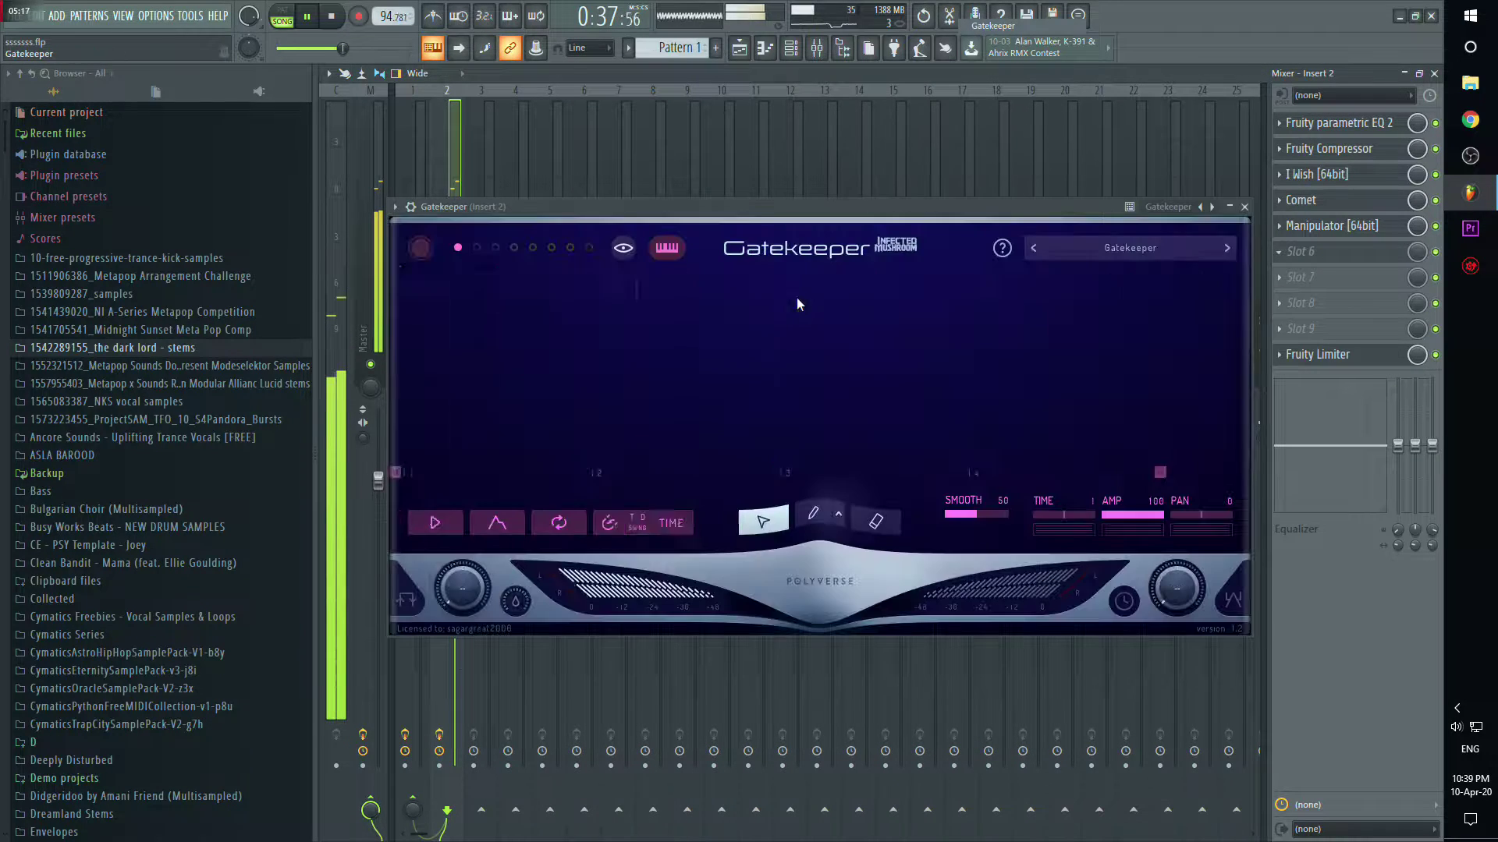
# Step: Fill Gatekeeper's envelope with repeated decaying curves on the 1/16 grid into bar 4 and set Smooth to 100
pyautogui.click(840, 516)
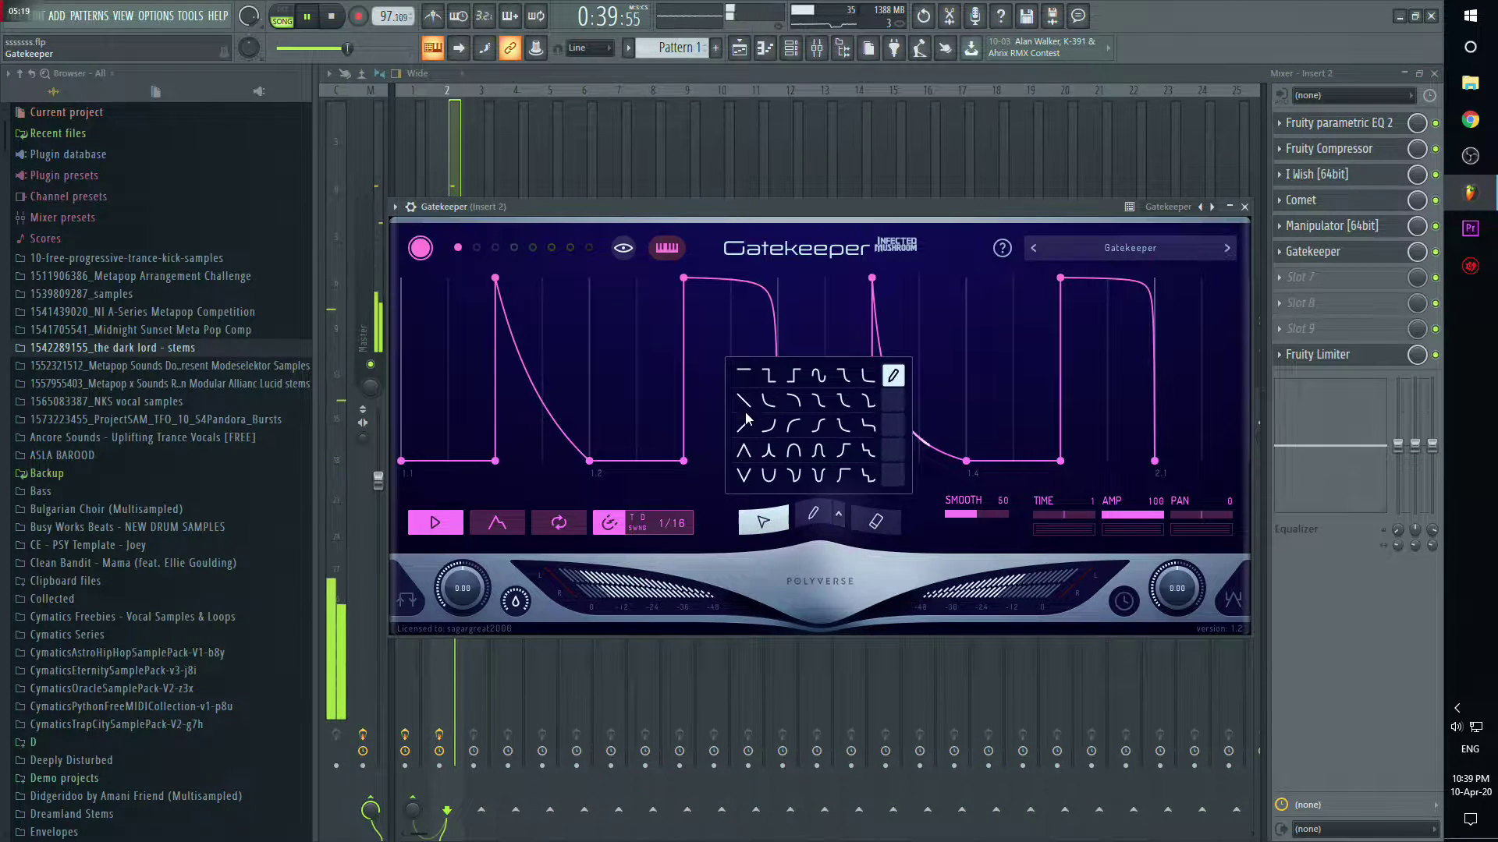
pyautogui.click(749, 370)
pyautogui.moveTo(448, 276)
pyautogui.mouseDown()
pyautogui.moveTo(500, 351)
pyautogui.moveTo(1131, 374)
pyautogui.moveTo(1154, 485)
pyautogui.mouseUp()
pyautogui.moveTo(977, 512); pyautogui.dragTo(923, 224)
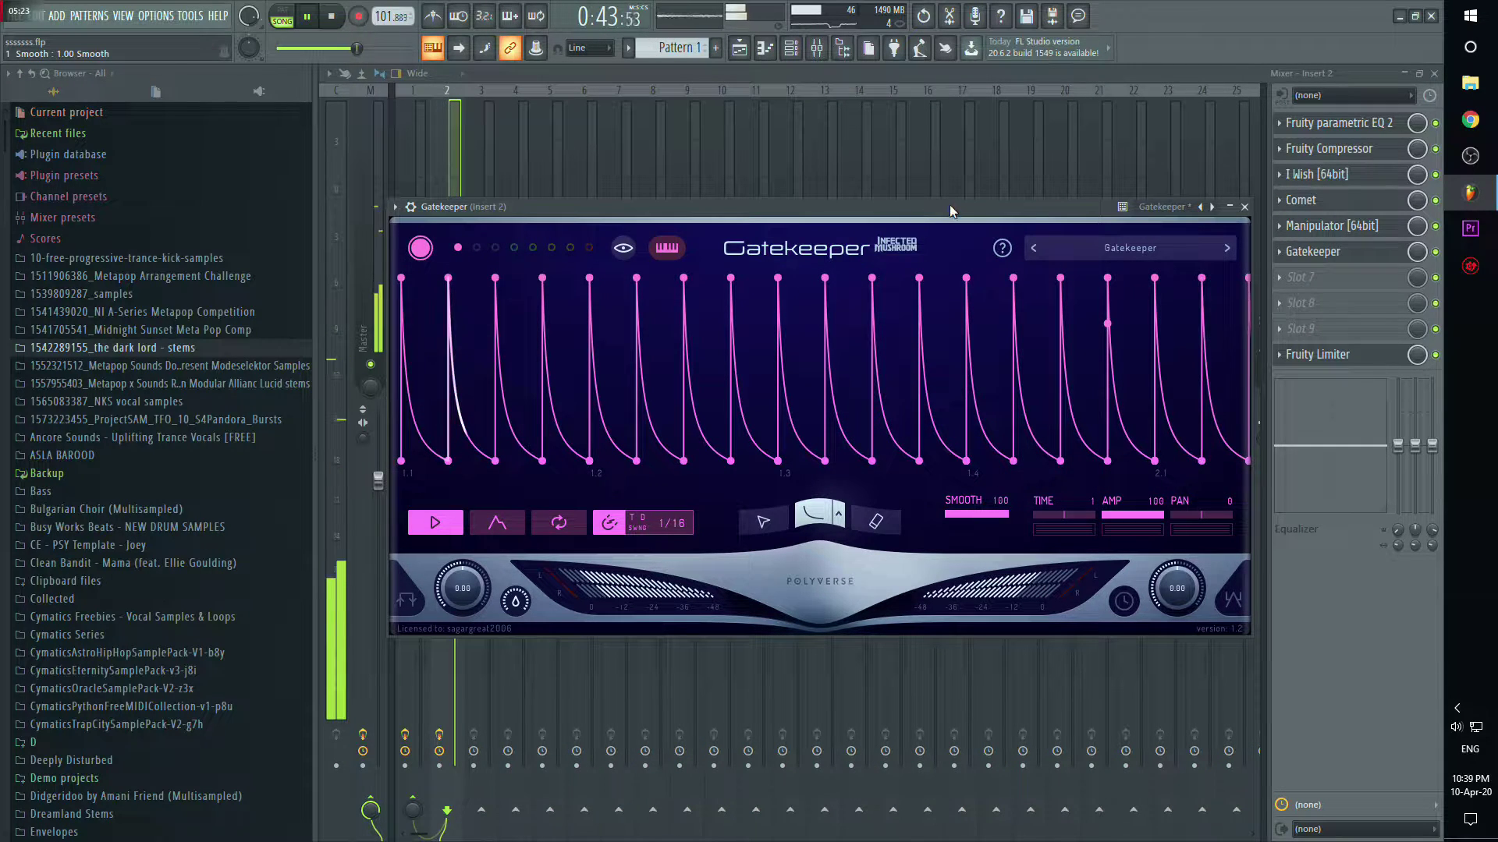
pyautogui.scroll(-3, 823, 368)
pyautogui.scroll(-4, 829, 361)
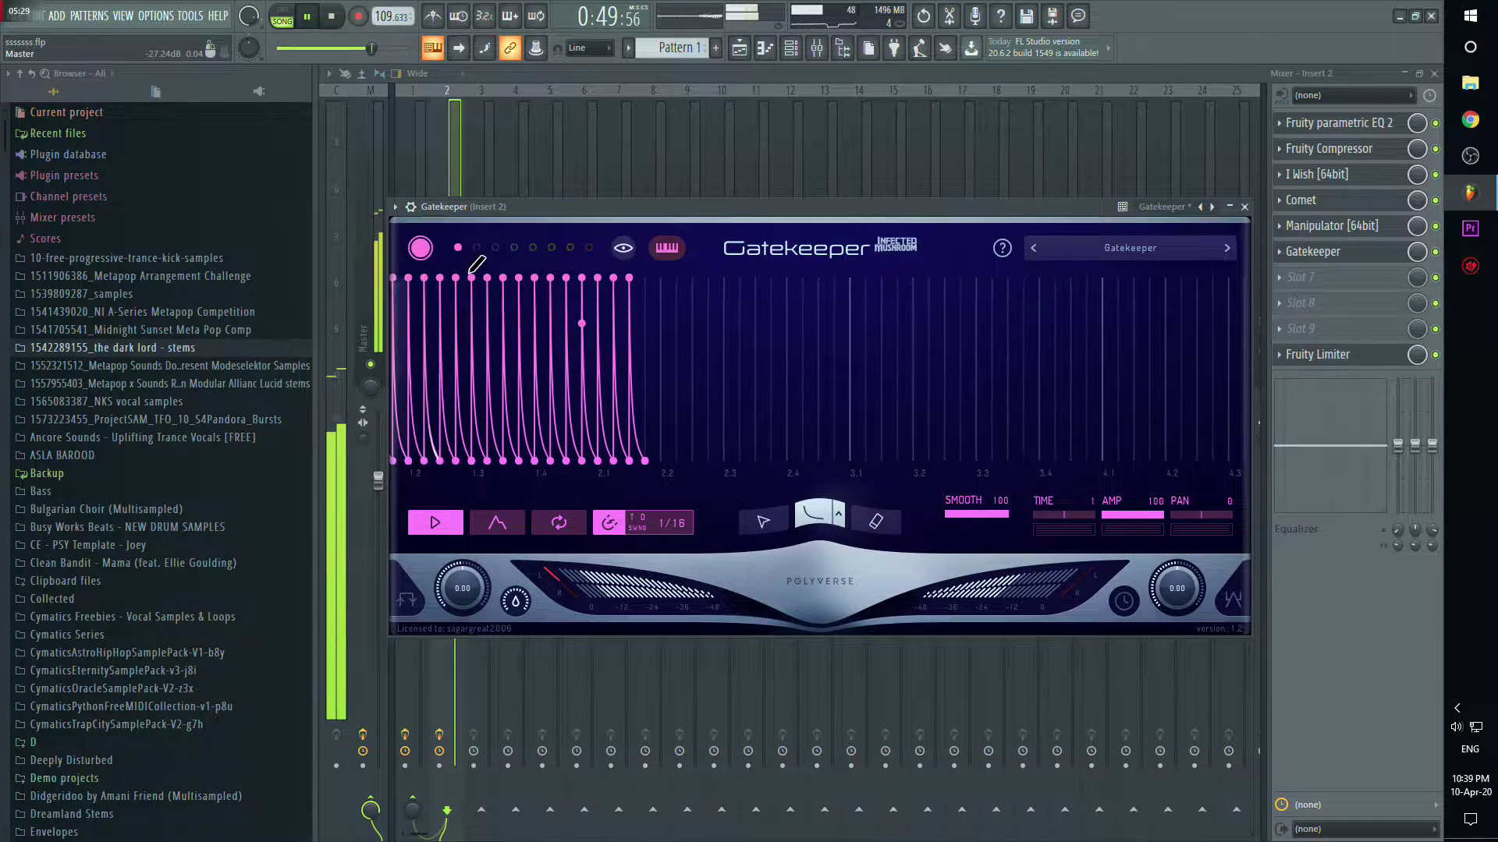
pyautogui.moveTo(478, 257)
pyautogui.mouseDown()
pyautogui.moveTo(889, 277)
pyautogui.moveTo(1248, 249)
pyautogui.mouseUp()
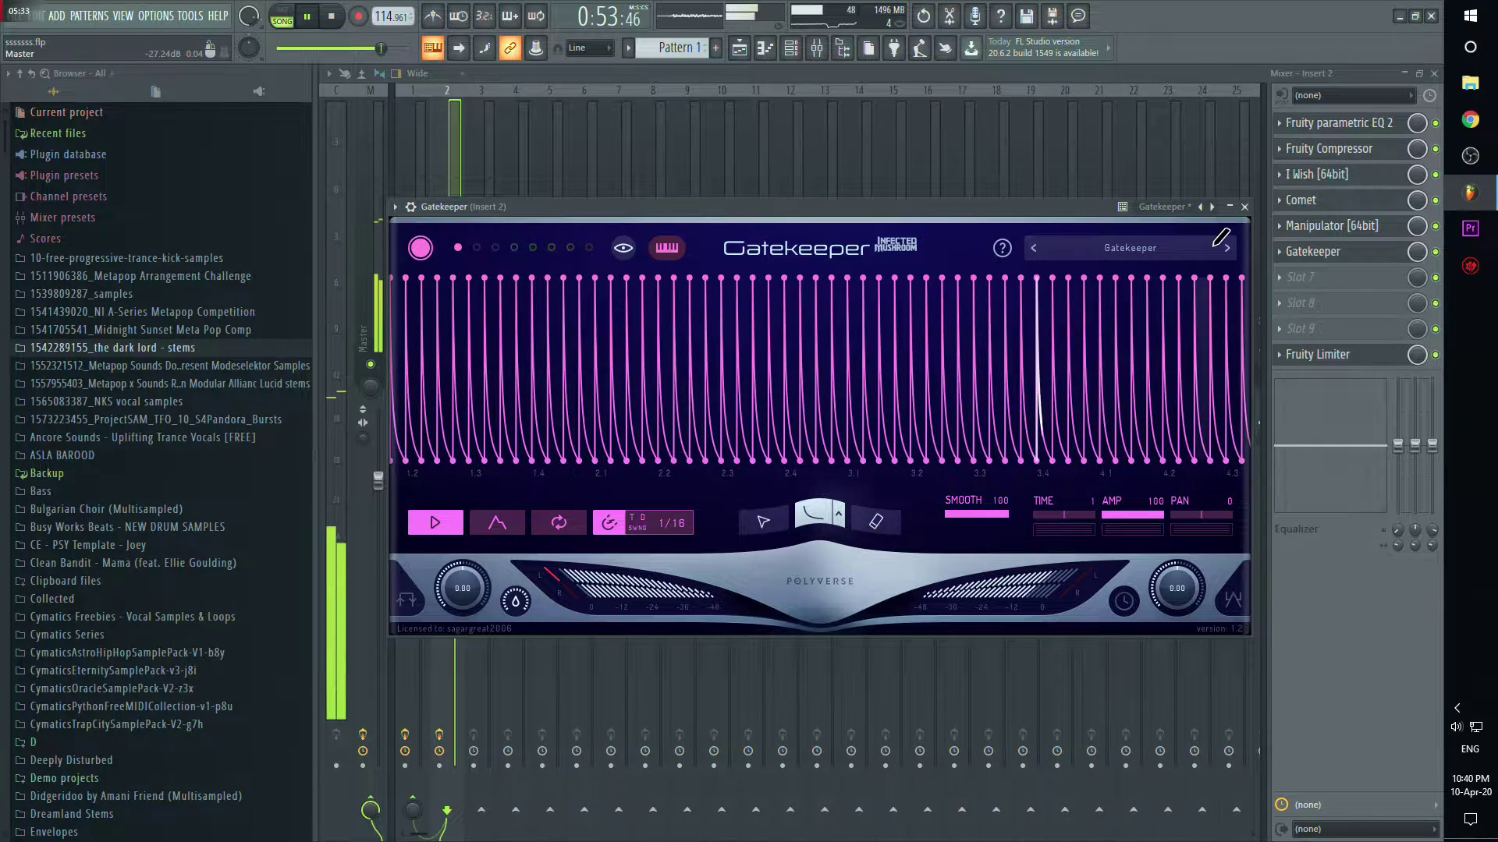
# Step: Set Gatekeeper's grid to 1/8 and redraw the decaying curves across the envelope
pyautogui.click(839, 515)
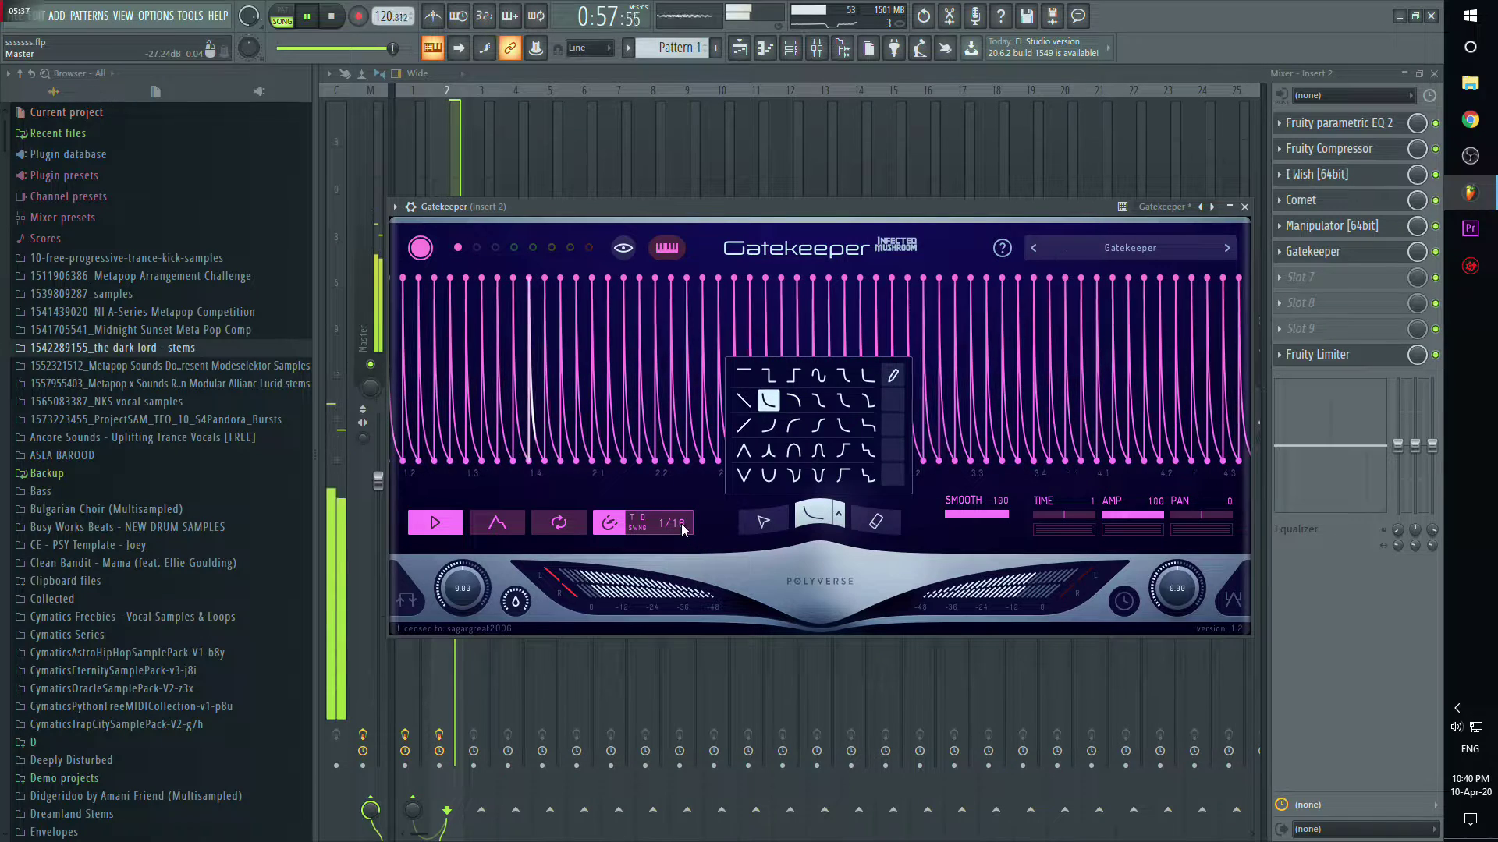
pyautogui.scroll(-1, 681, 528)
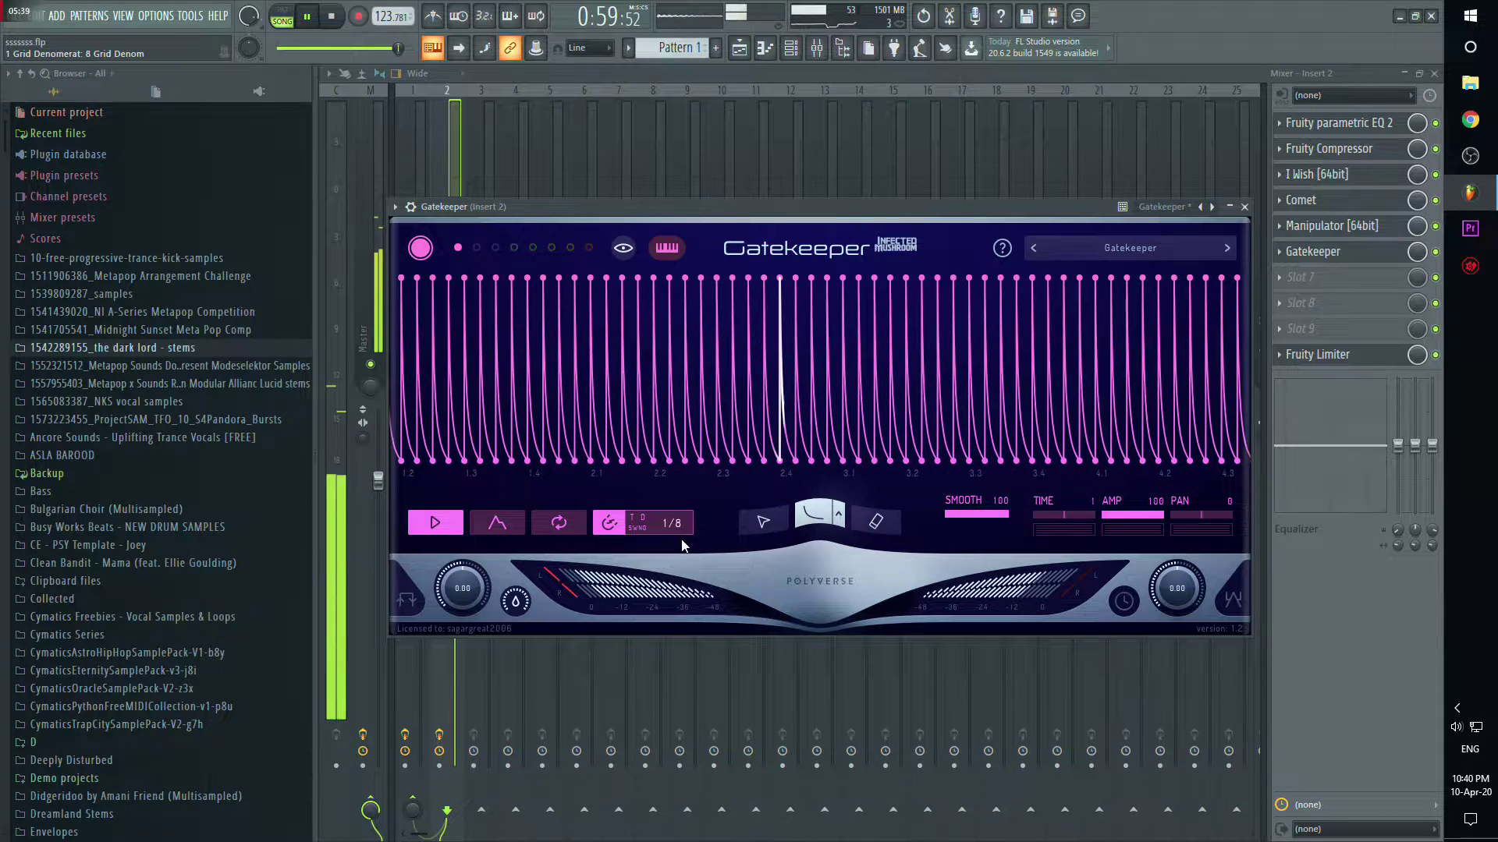
pyautogui.moveTo(401, 282)
pyautogui.mouseDown()
pyautogui.moveTo(1279, 254)
pyautogui.moveTo(1246, 263)
pyautogui.mouseUp()
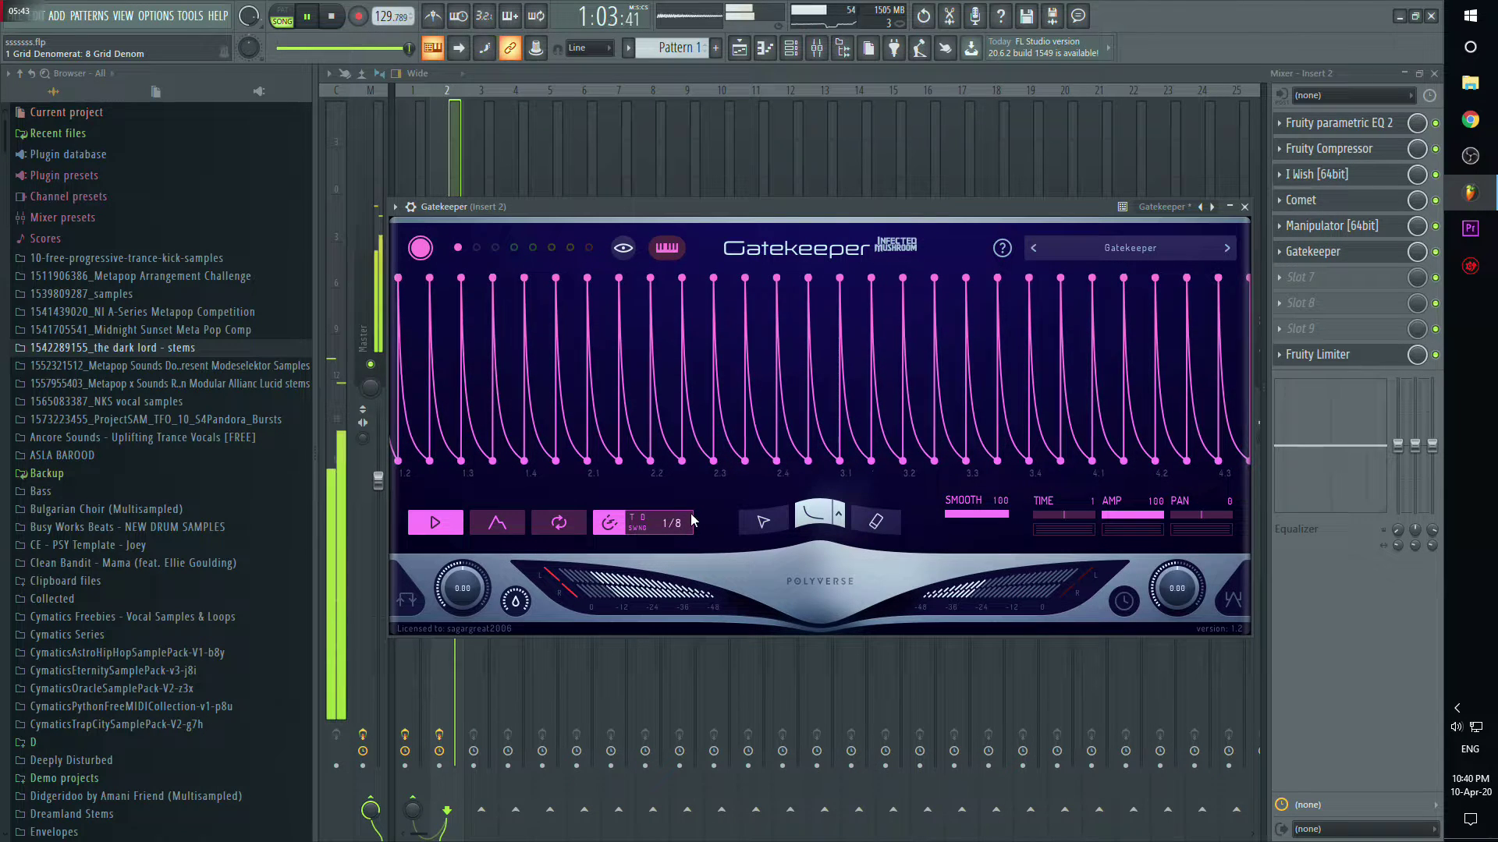
# Step: Return Gatekeeper's grid to 1/16 and draw faster decaying curves at several points between bars 1 and 4
pyautogui.scroll(1, 681, 524)
pyautogui.moveTo(518, 284); pyautogui.dragTo(553, 282)
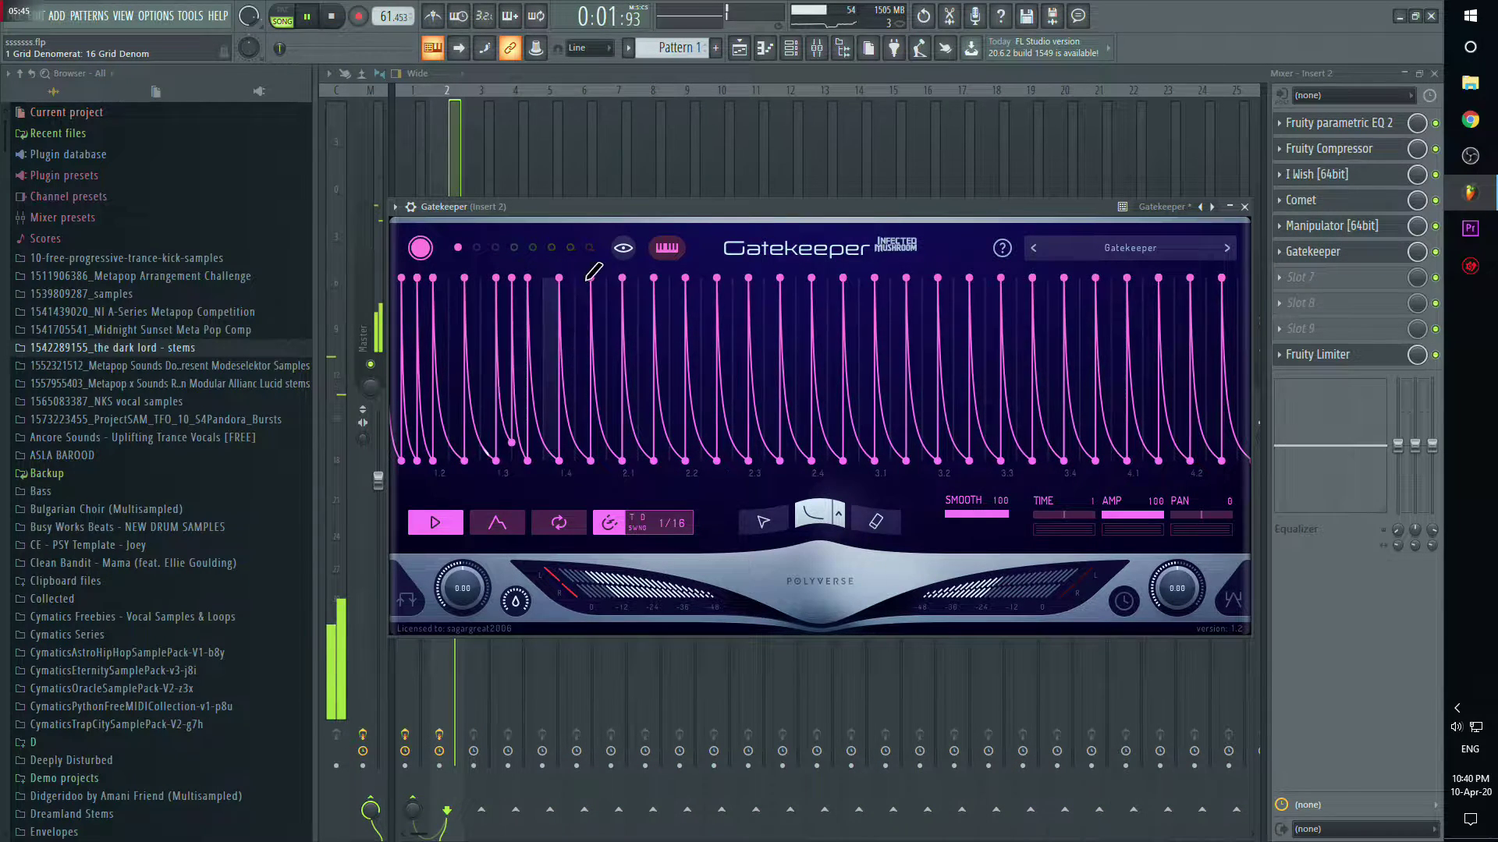
pyautogui.click(582, 290)
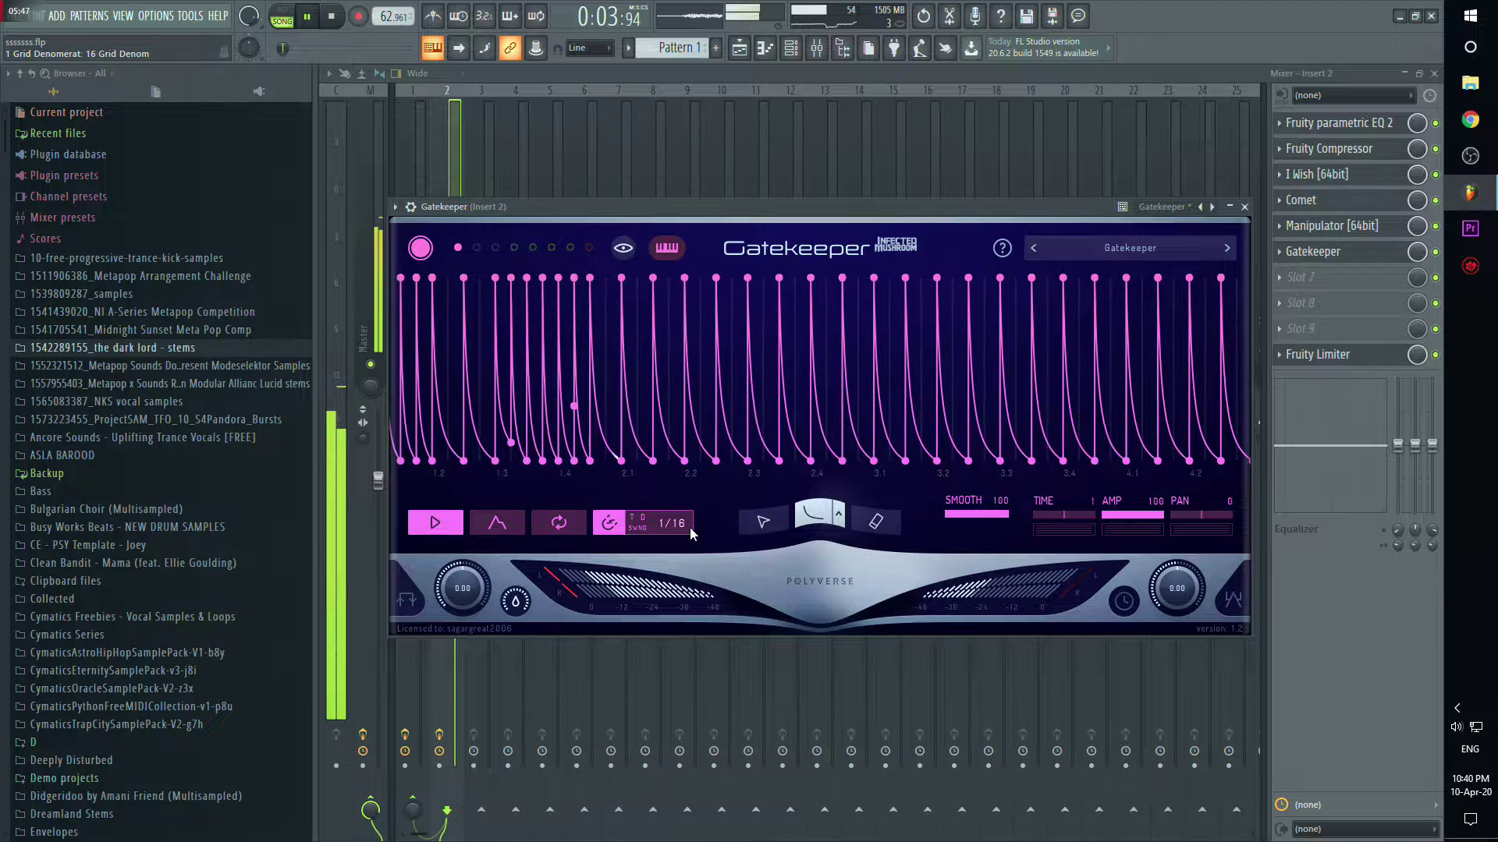
pyautogui.moveTo(755, 276); pyautogui.dragTo(798, 278)
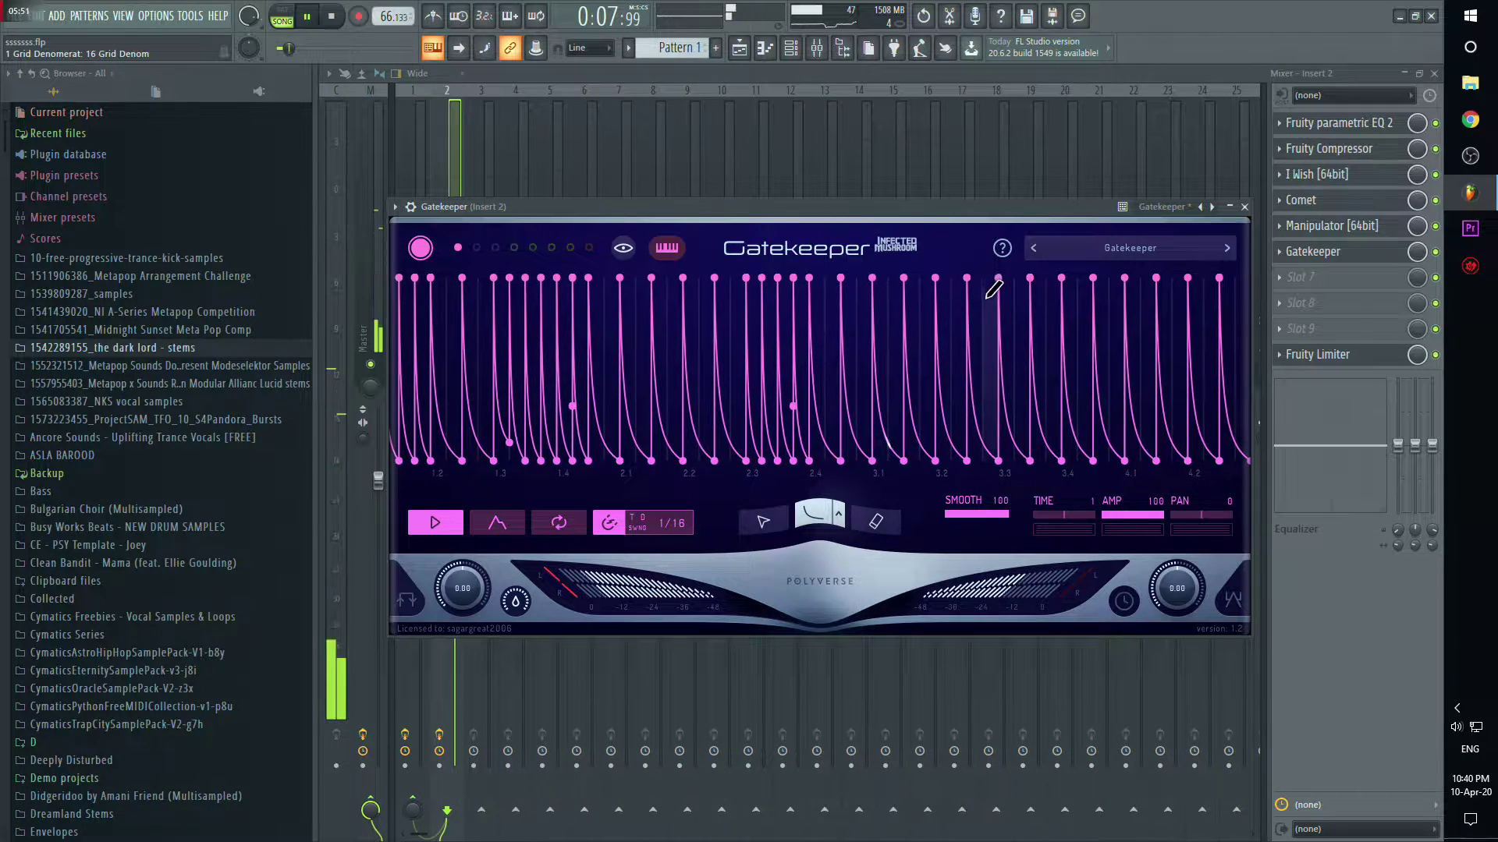
pyautogui.moveTo(986, 294); pyautogui.dragTo(1059, 284)
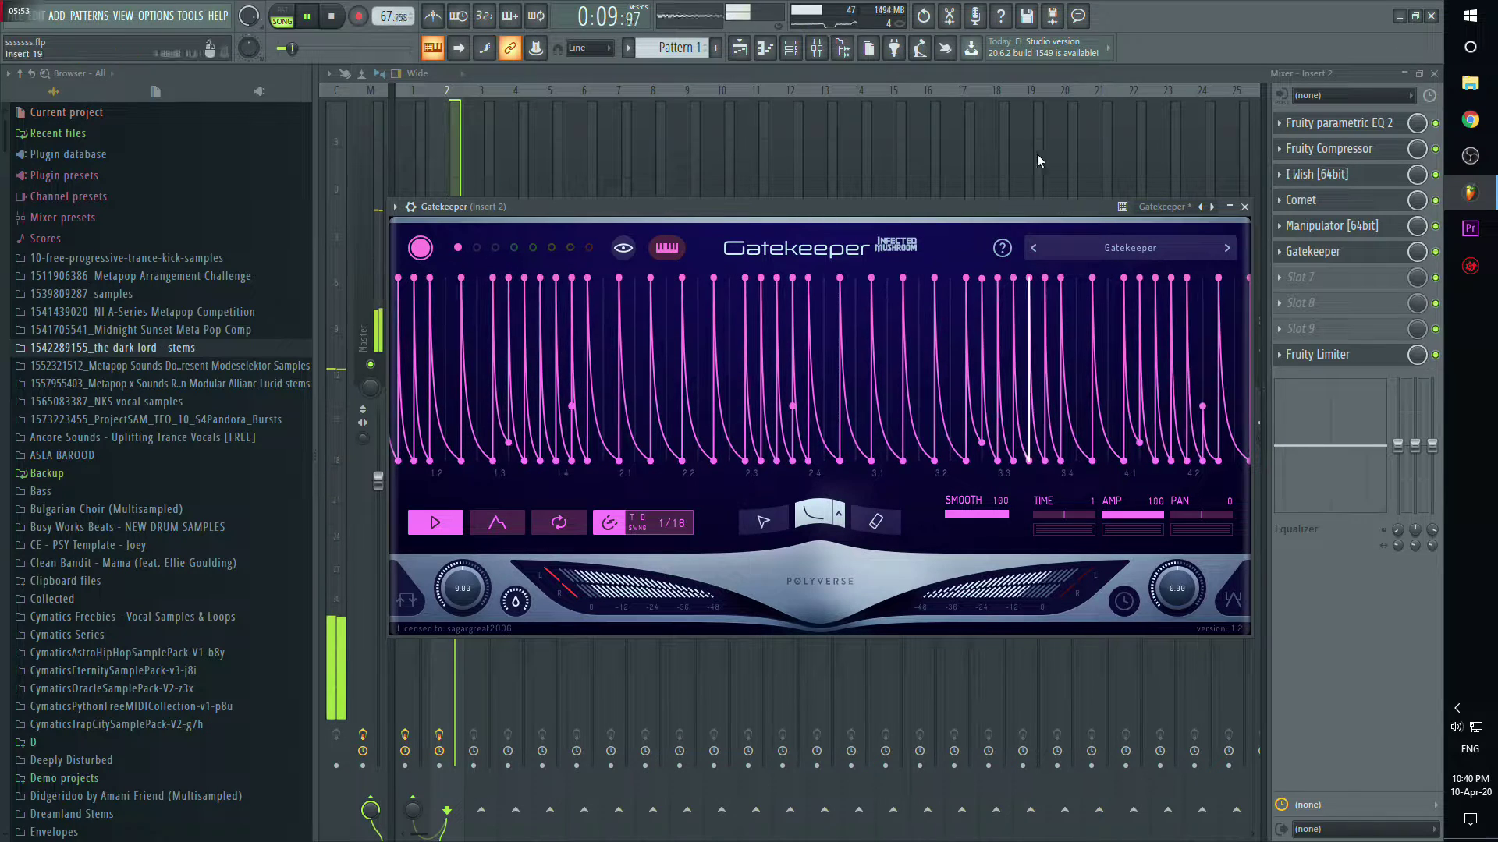
# Step: Bypass Manipulator on Insert 2
pyautogui.click(1064, 67)
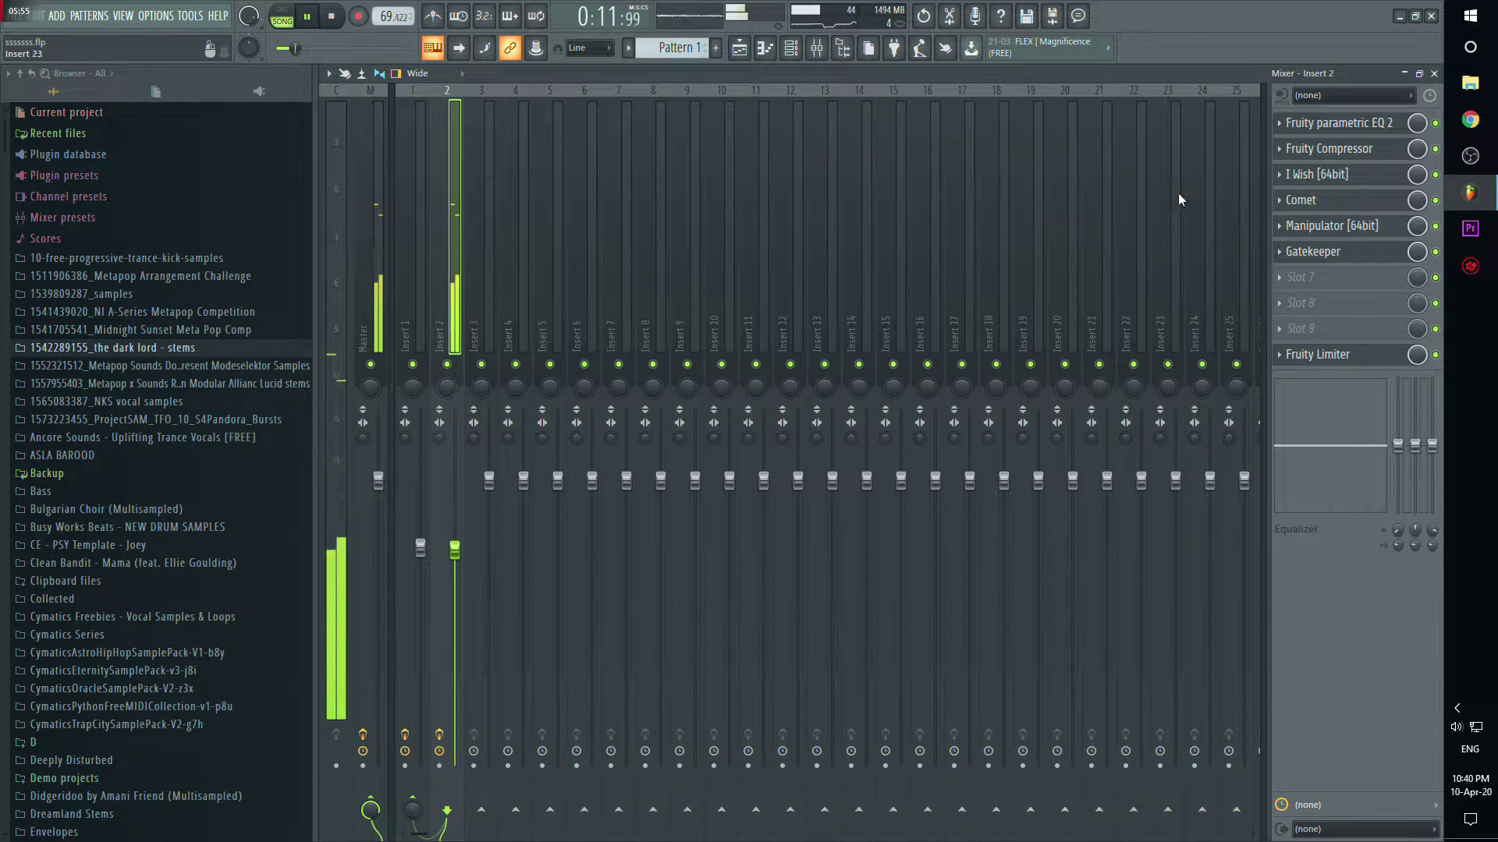
pyautogui.click(1435, 226)
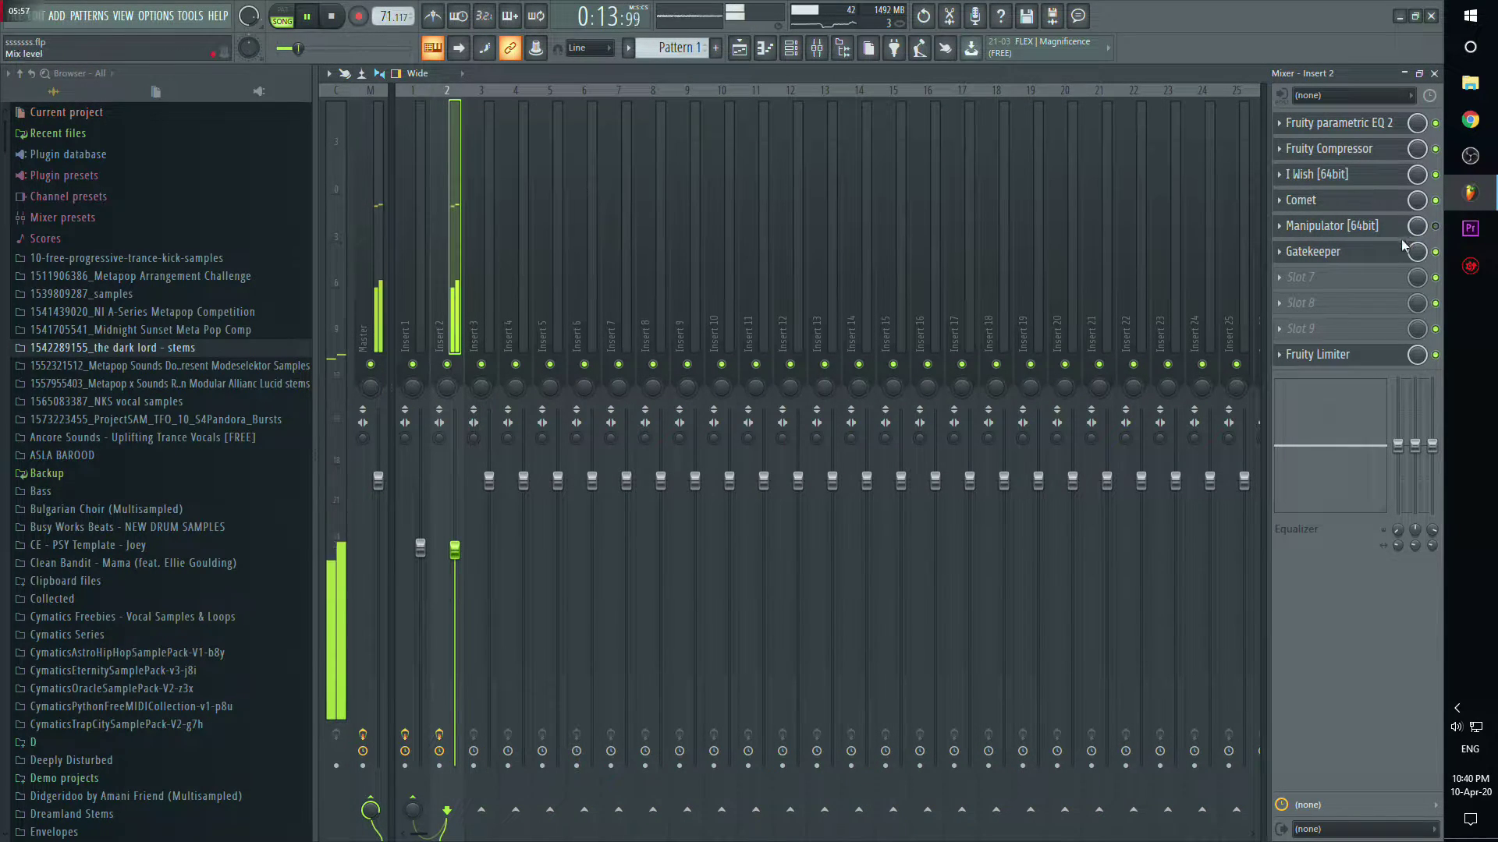
# Step: Audition Comet's Lovely Vocal and Huge Epic presets, choose Bright and Splashy, and set its dry/wet mix to 40.5
pyautogui.click(1326, 200)
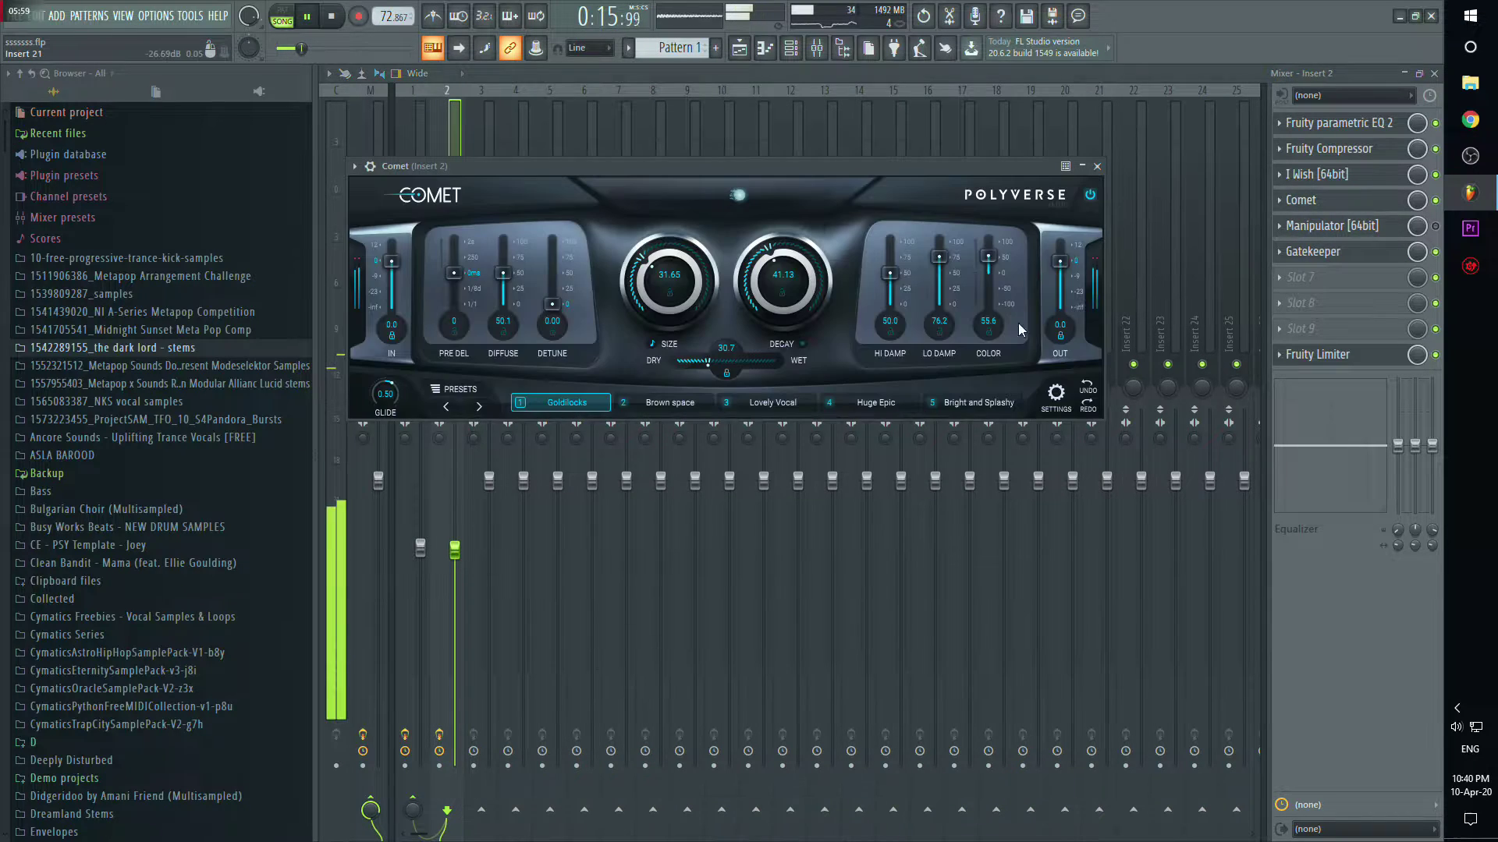
pyautogui.click(769, 404)
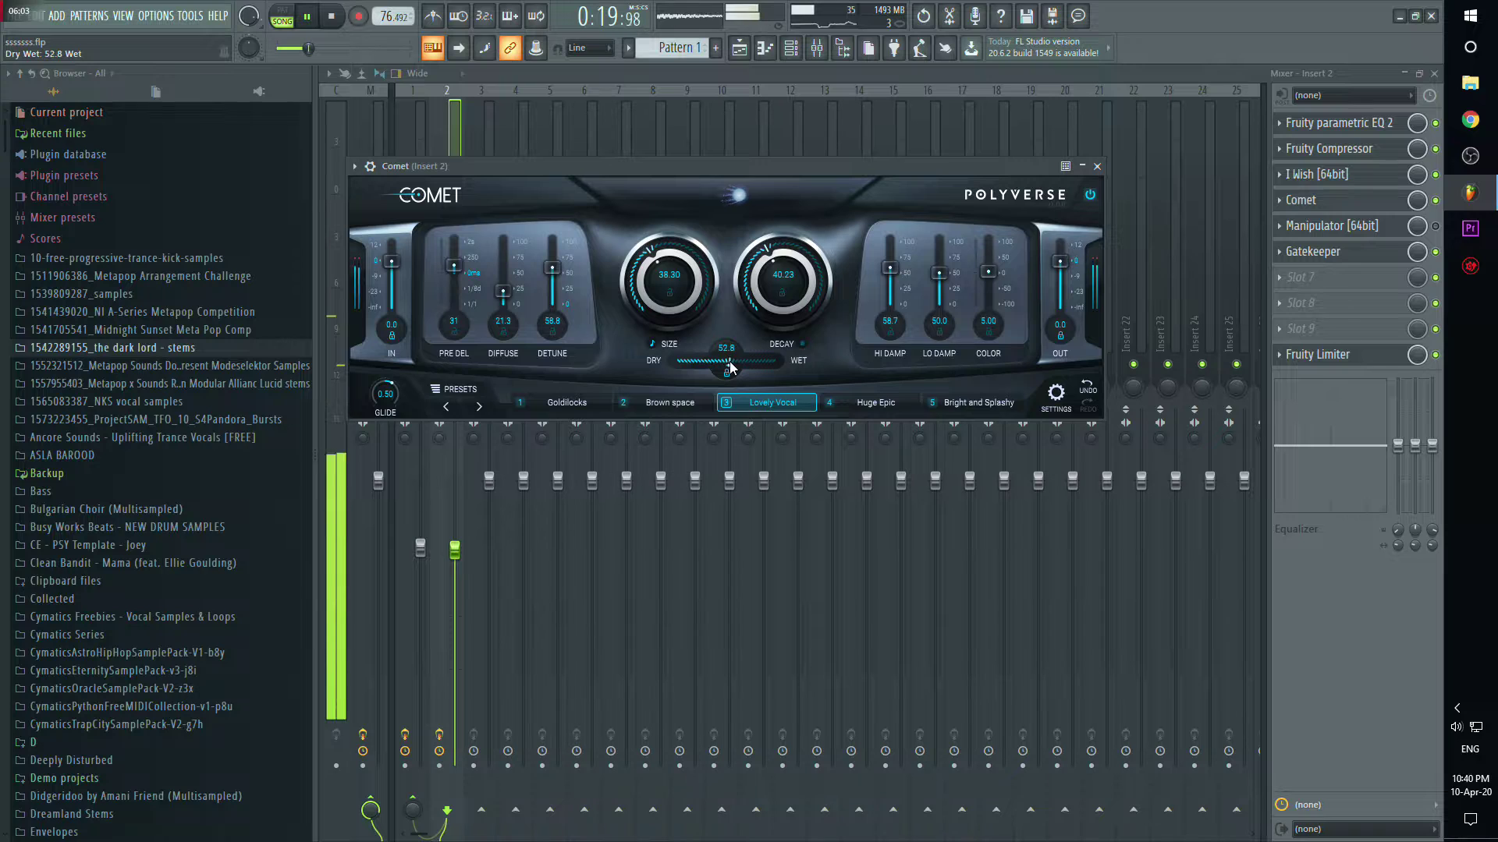
pyautogui.click(875, 403)
pyautogui.click(976, 402)
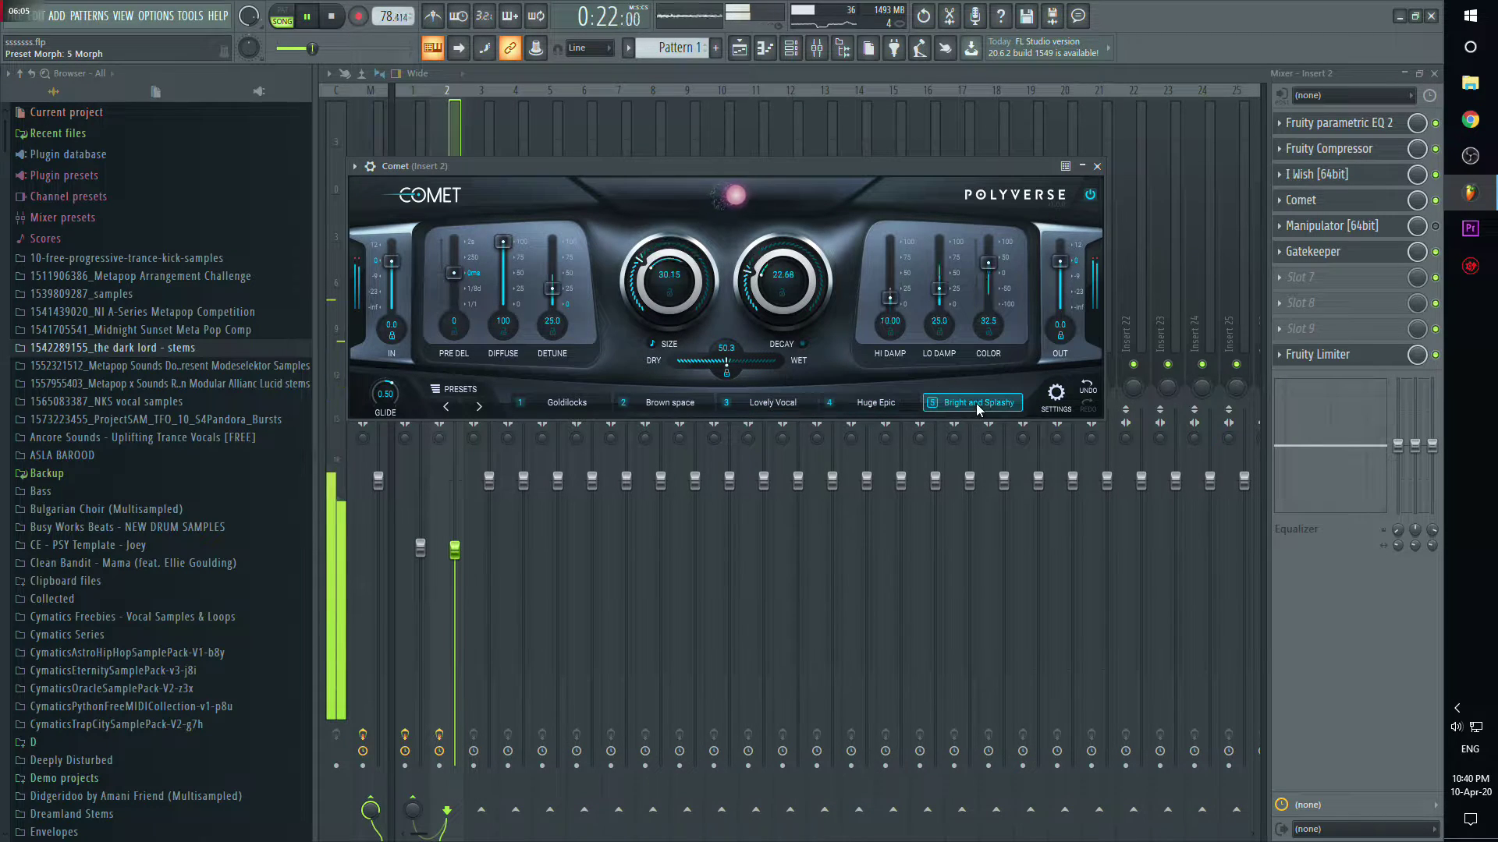
pyautogui.moveTo(727, 366); pyautogui.dragTo(719, 366)
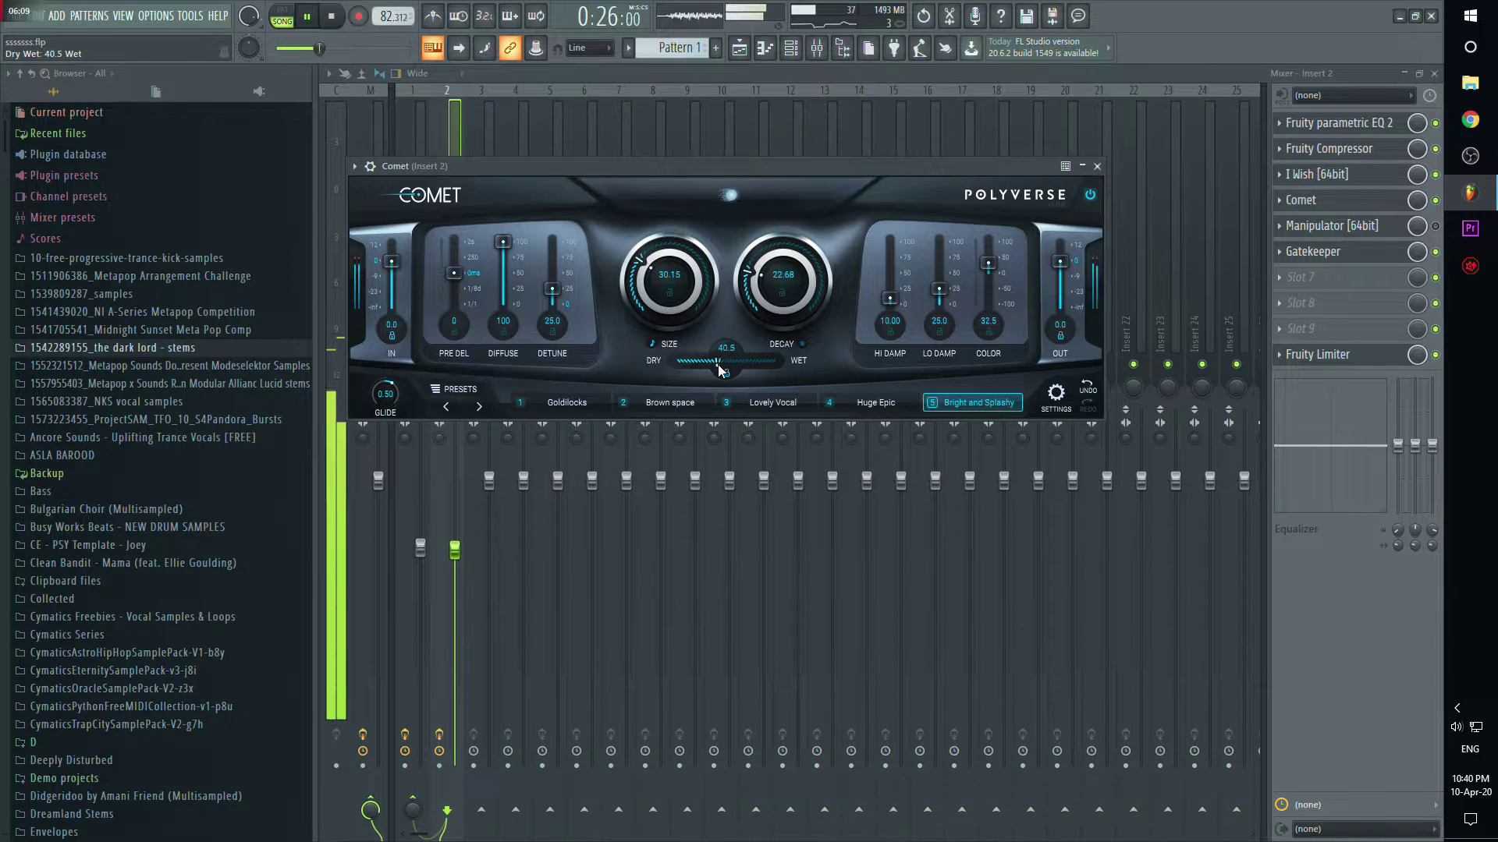
# Step: Set I Wish's formant to 12 semi and adjust its X-Fade
pyautogui.click(1338, 174)
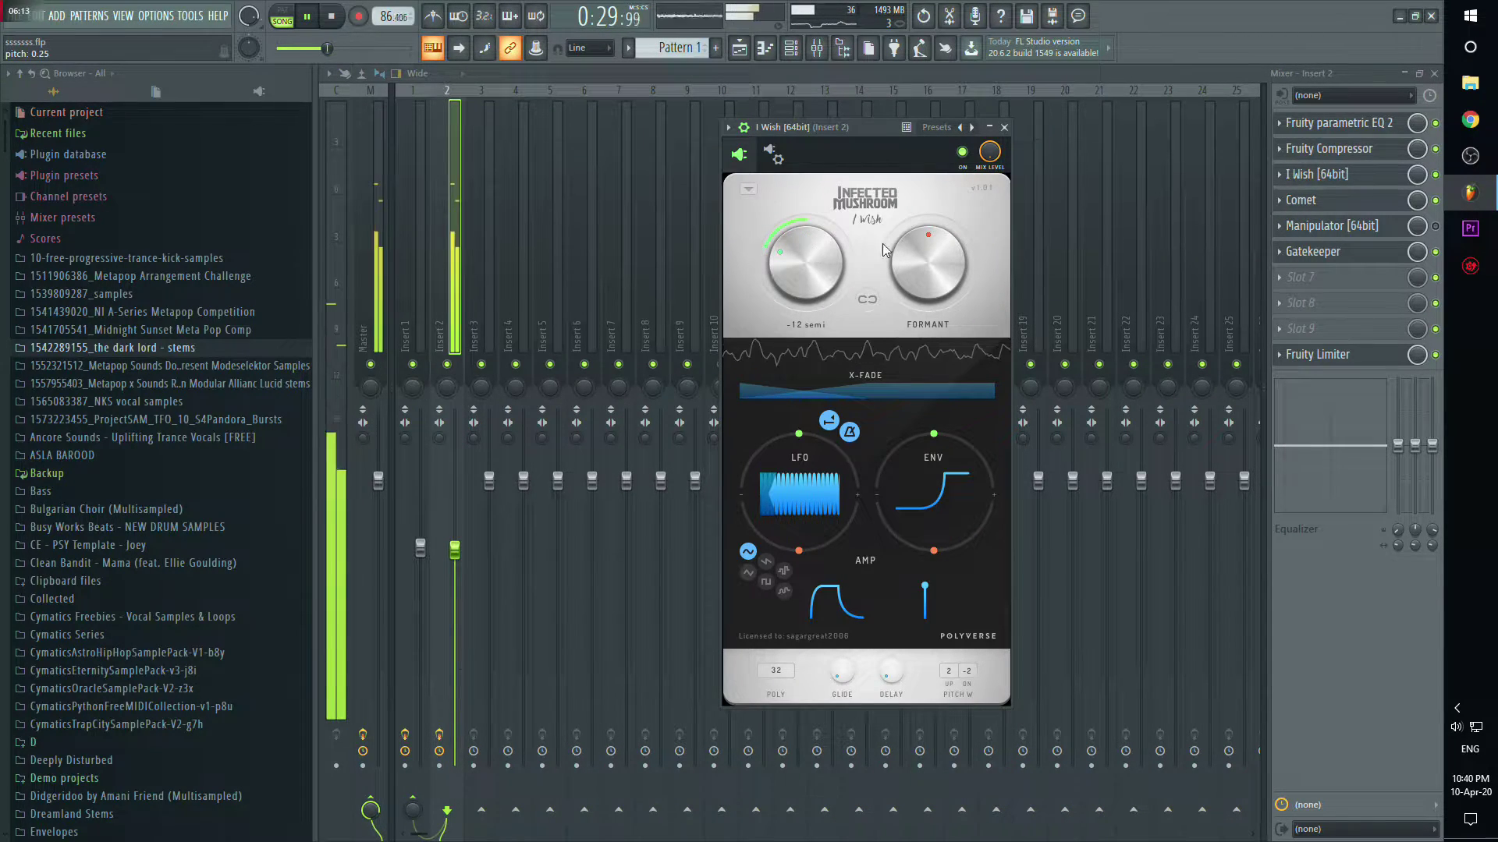
pyautogui.moveTo(941, 223); pyautogui.dragTo(972, 249)
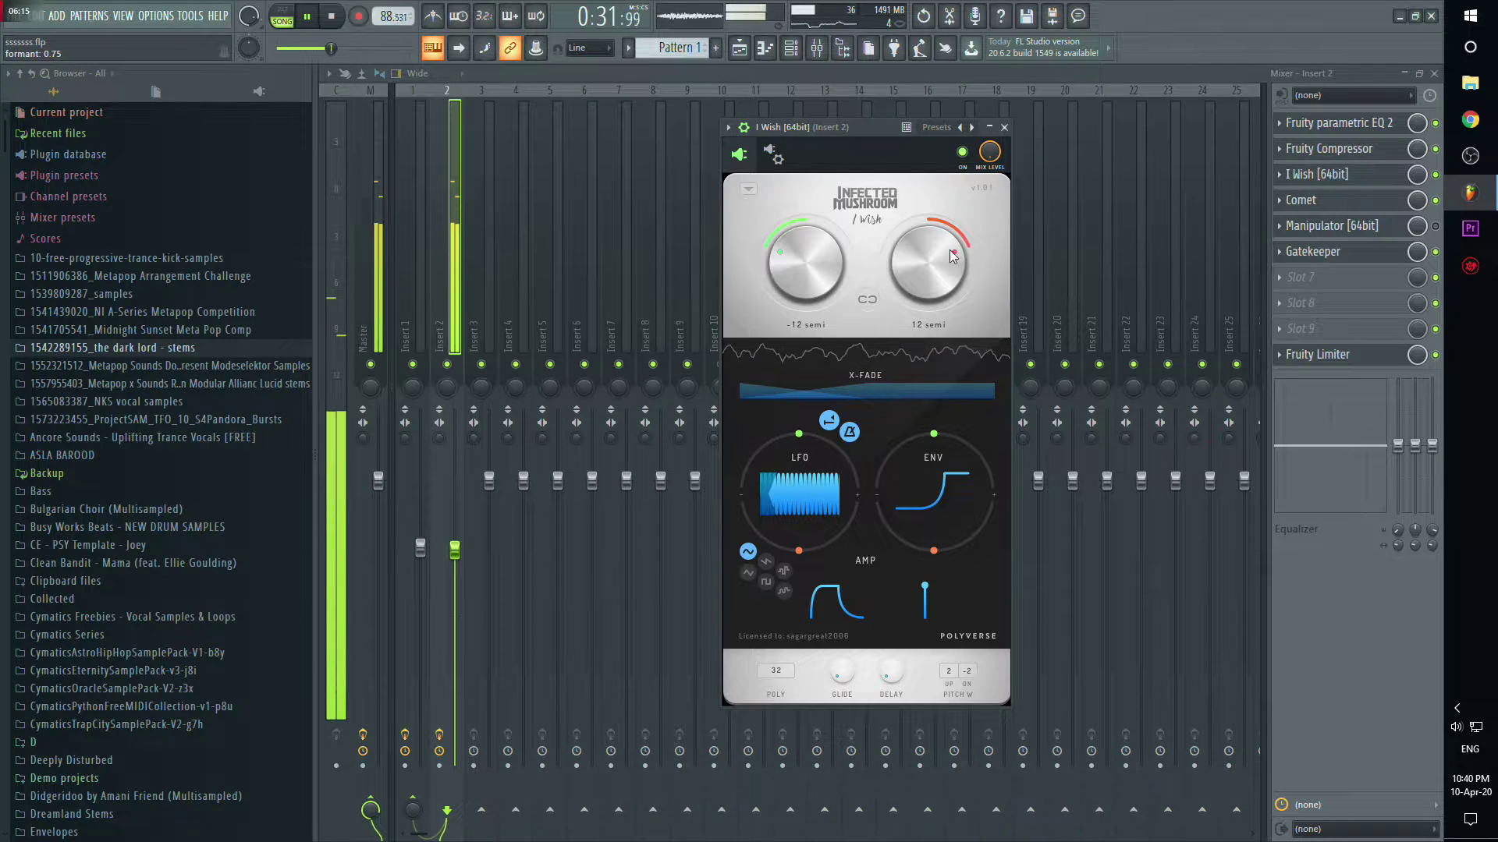
pyautogui.moveTo(855, 391); pyautogui.dragTo(945, 396)
# Step: Try Gatekeeper's Tripplets presets BlipDat and BlipDis, switch to Black Shawarma 2 and set Smooth to 100
pyautogui.click(1336, 251)
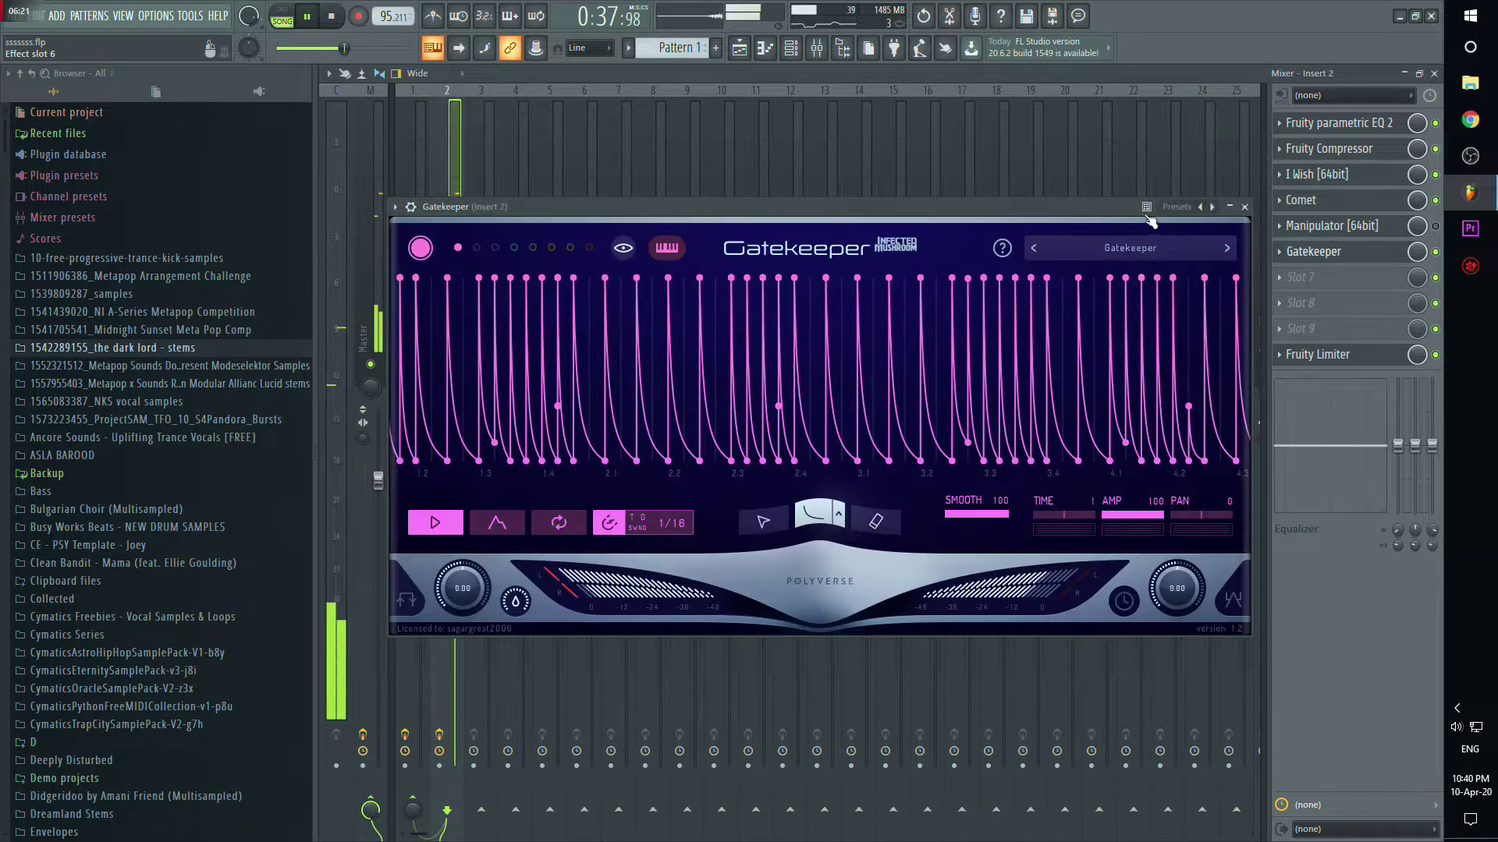
pyautogui.click(1123, 248)
pyautogui.moveTo(1083, 361)
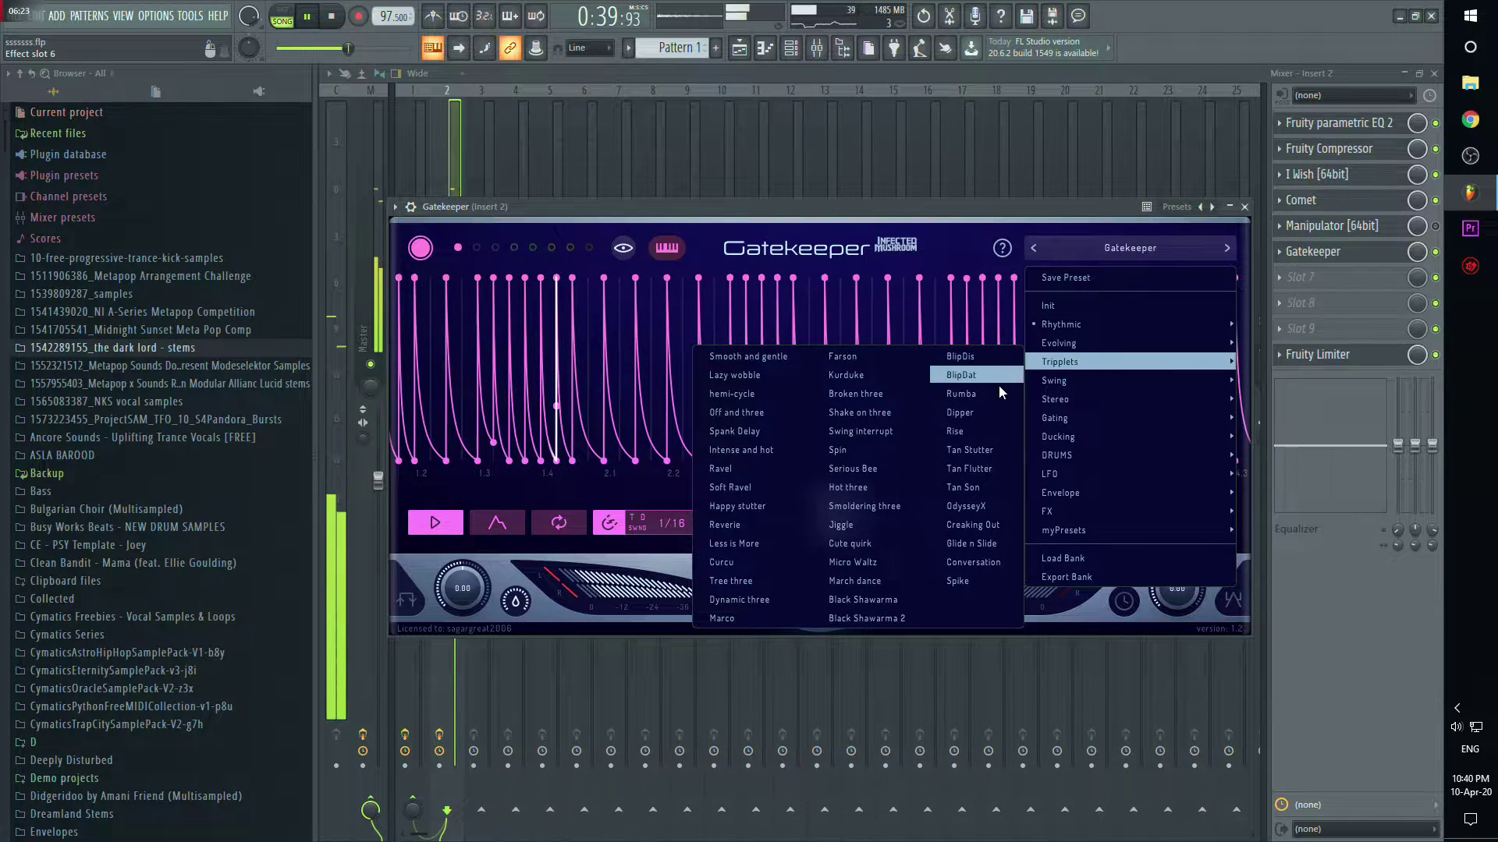
pyautogui.click(967, 376)
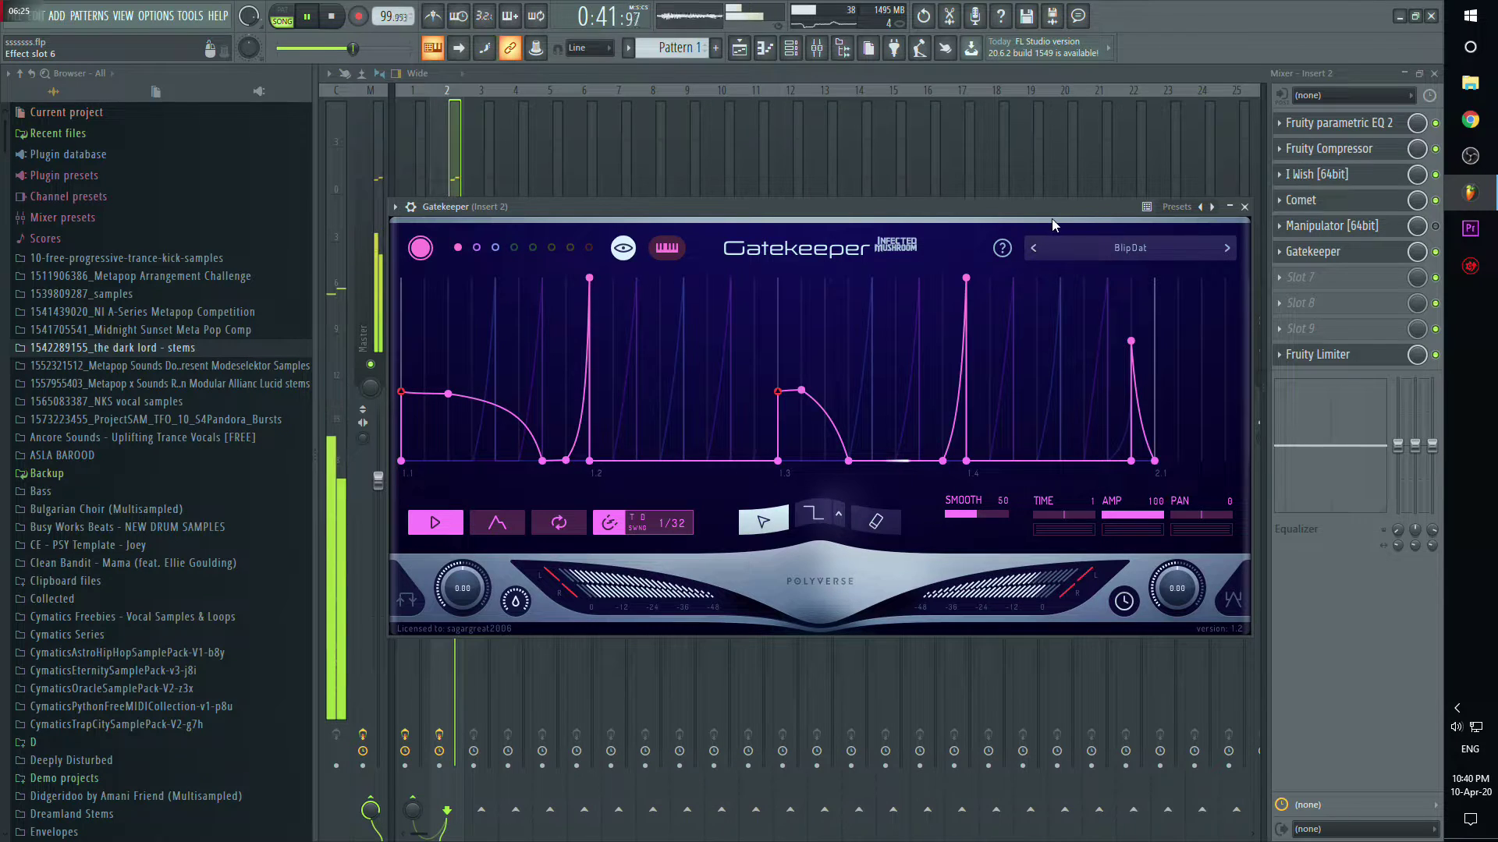
pyautogui.click(1033, 248)
pyautogui.click(1028, 279)
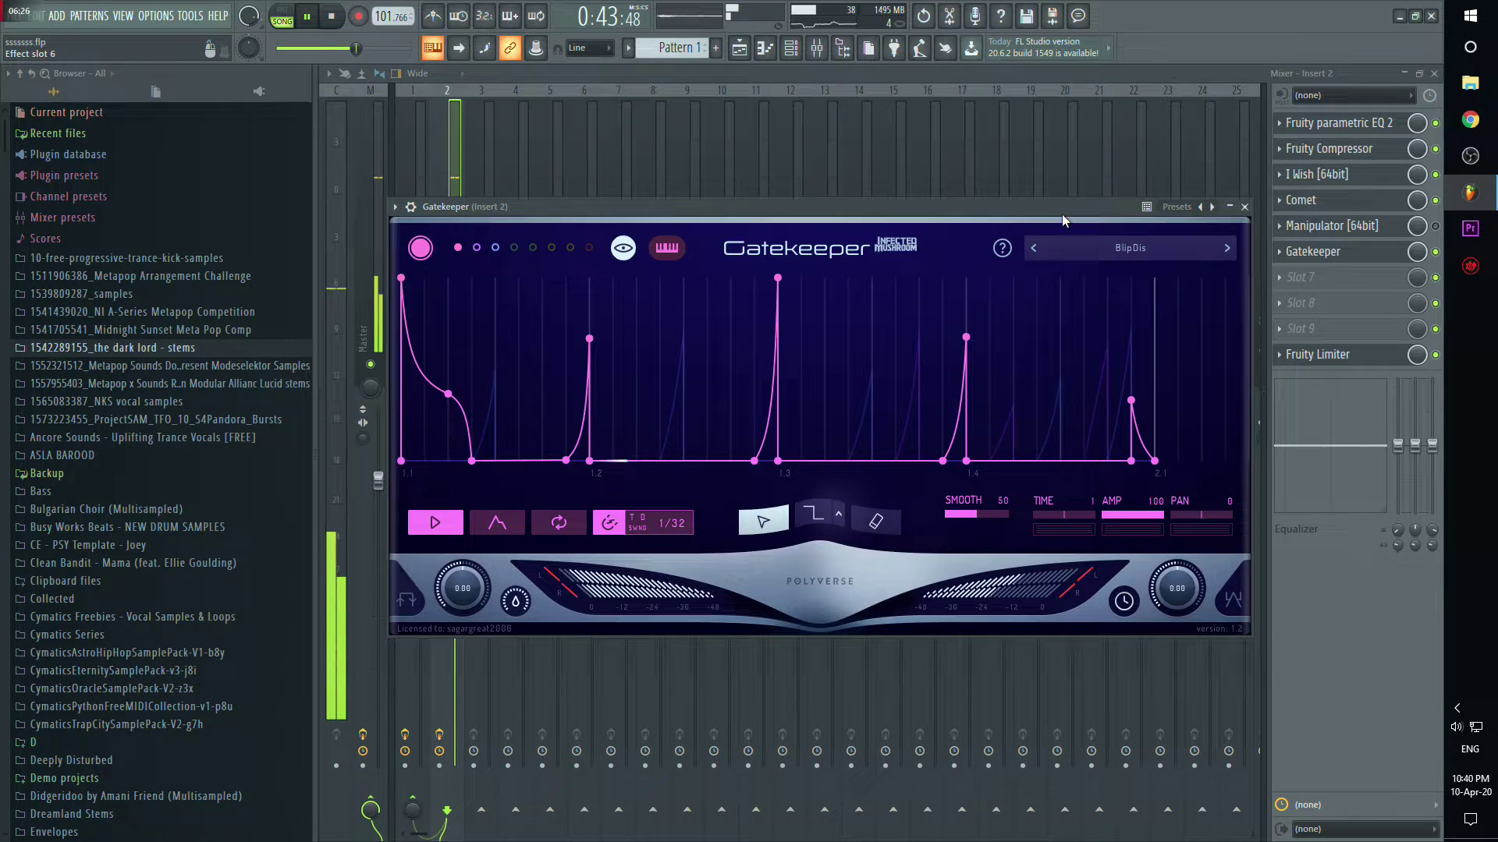
pyautogui.click(1033, 248)
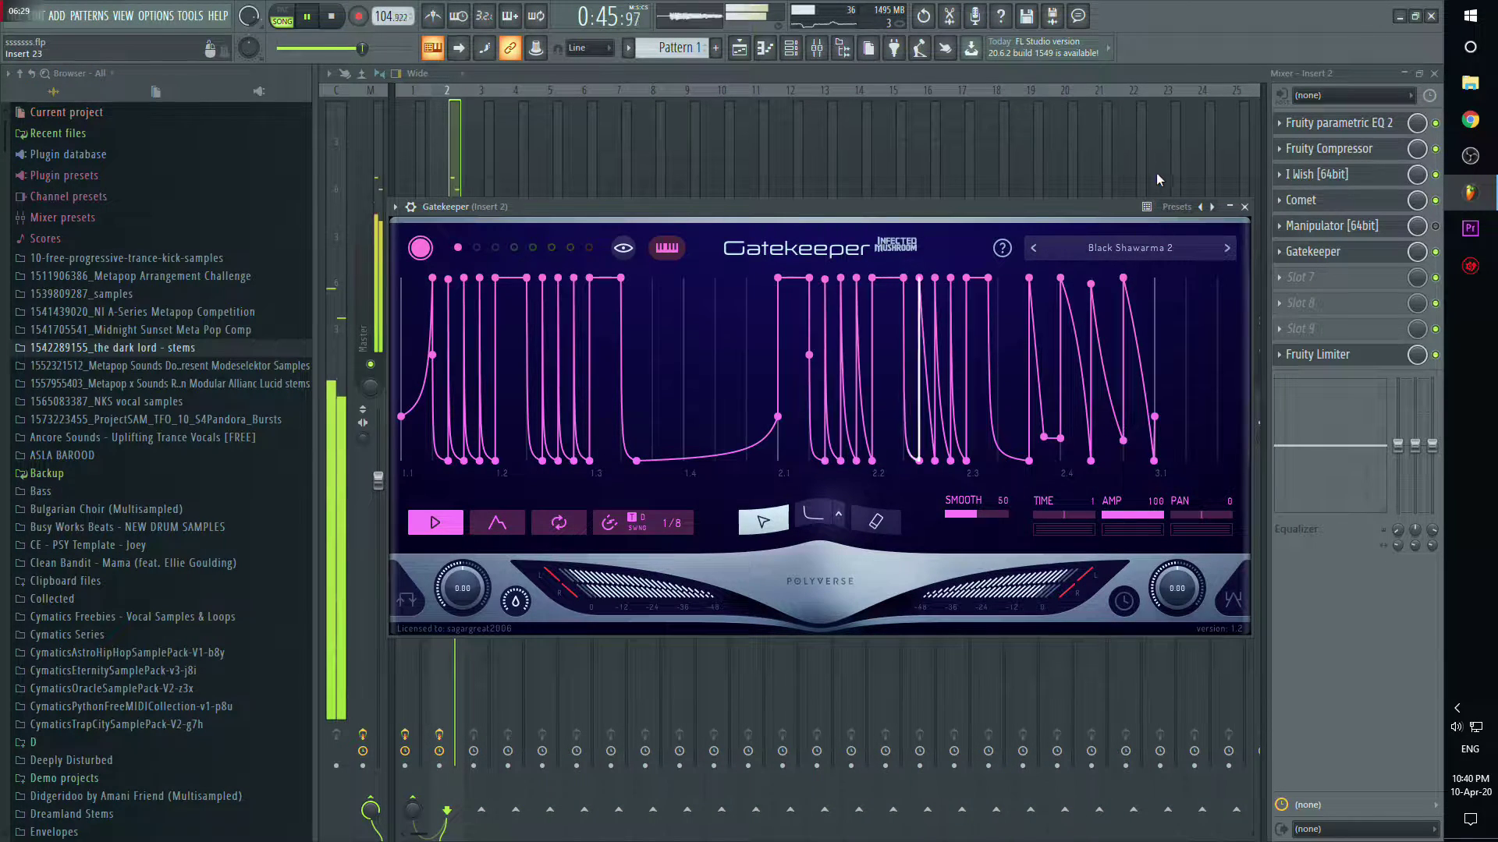
pyautogui.moveTo(964, 516); pyautogui.dragTo(1133, 497)
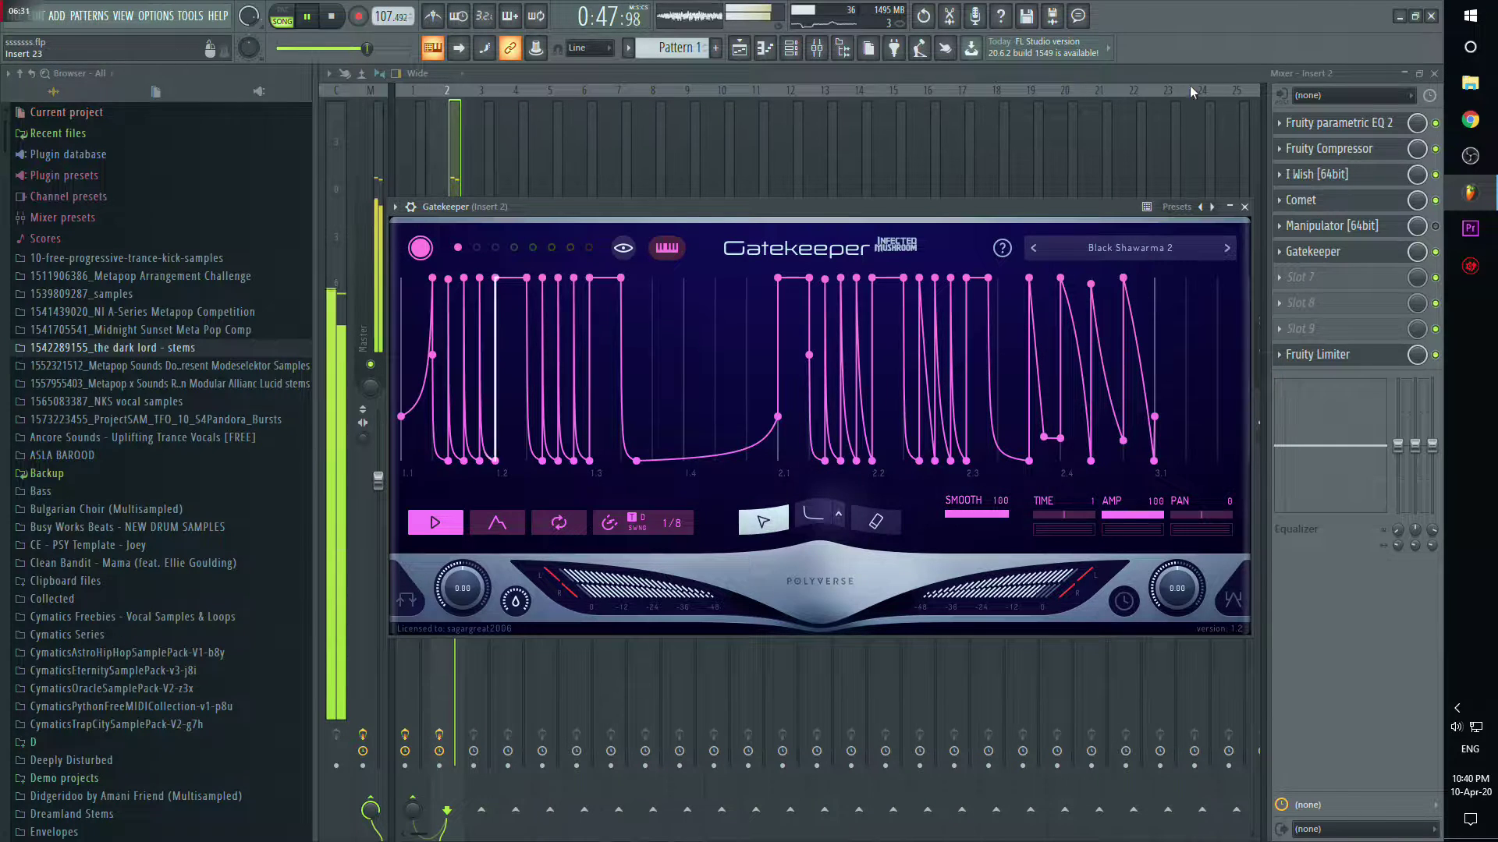
# Step: Bring up the playlist and mute the Tempo automation on Track 2
pyautogui.press('Escape')
pyautogui.click(1433, 75)
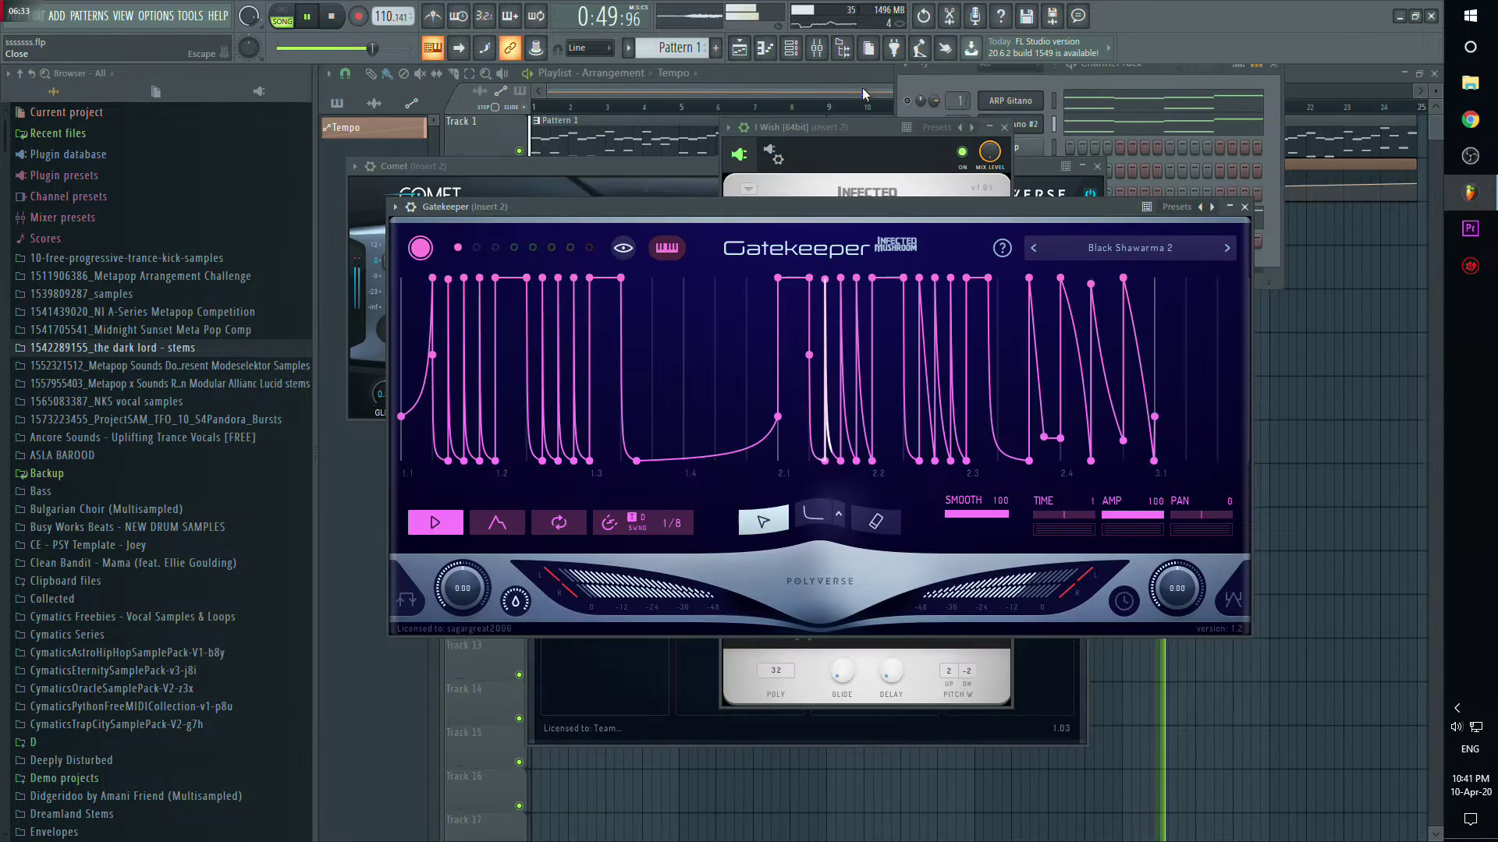
pyautogui.click(862, 86)
pyautogui.click(14, 20)
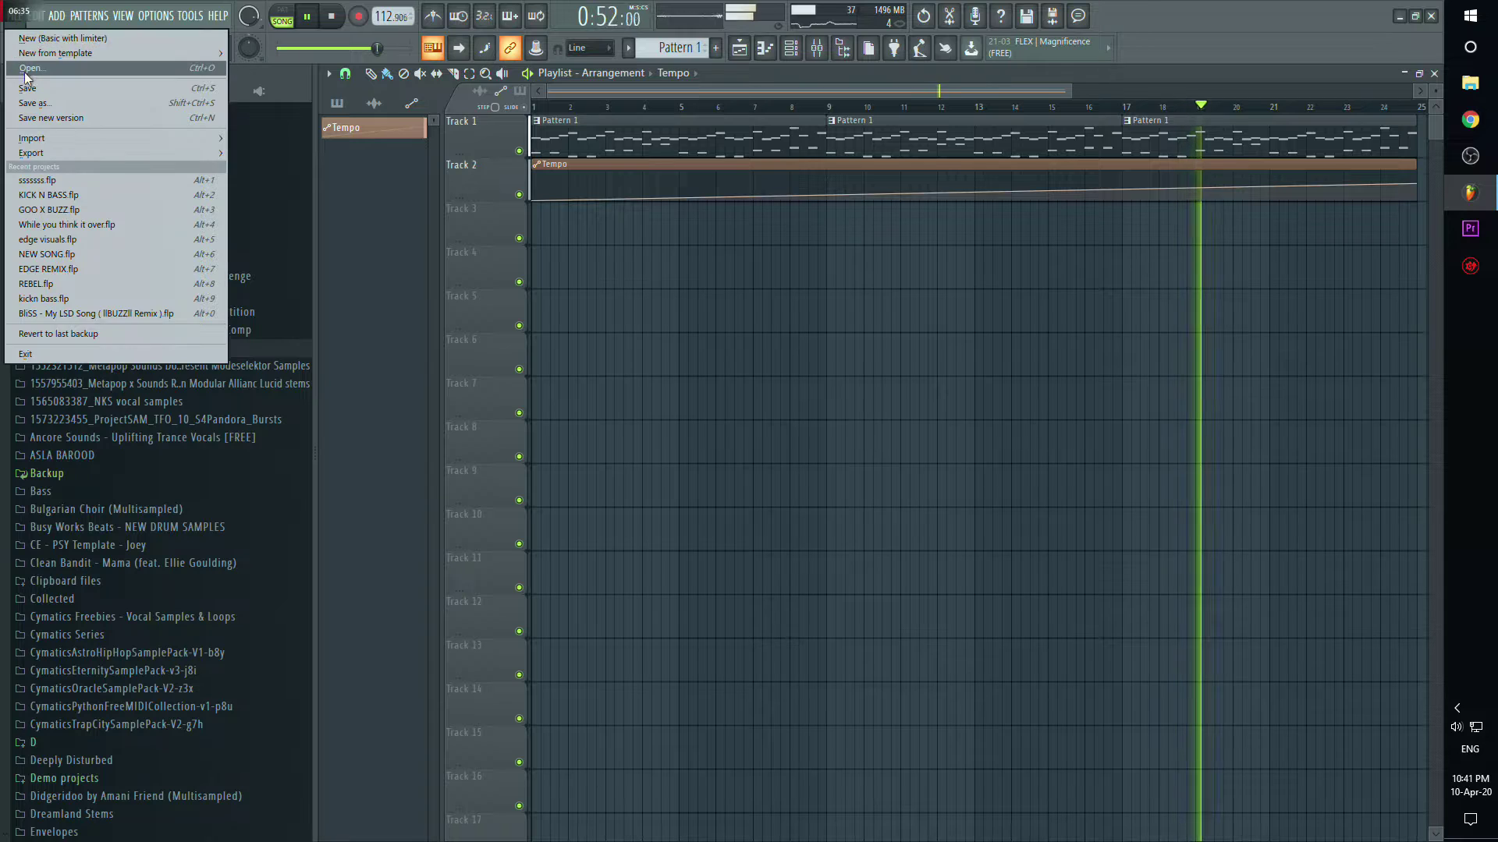
pyautogui.click(364, 177)
pyautogui.click(519, 195)
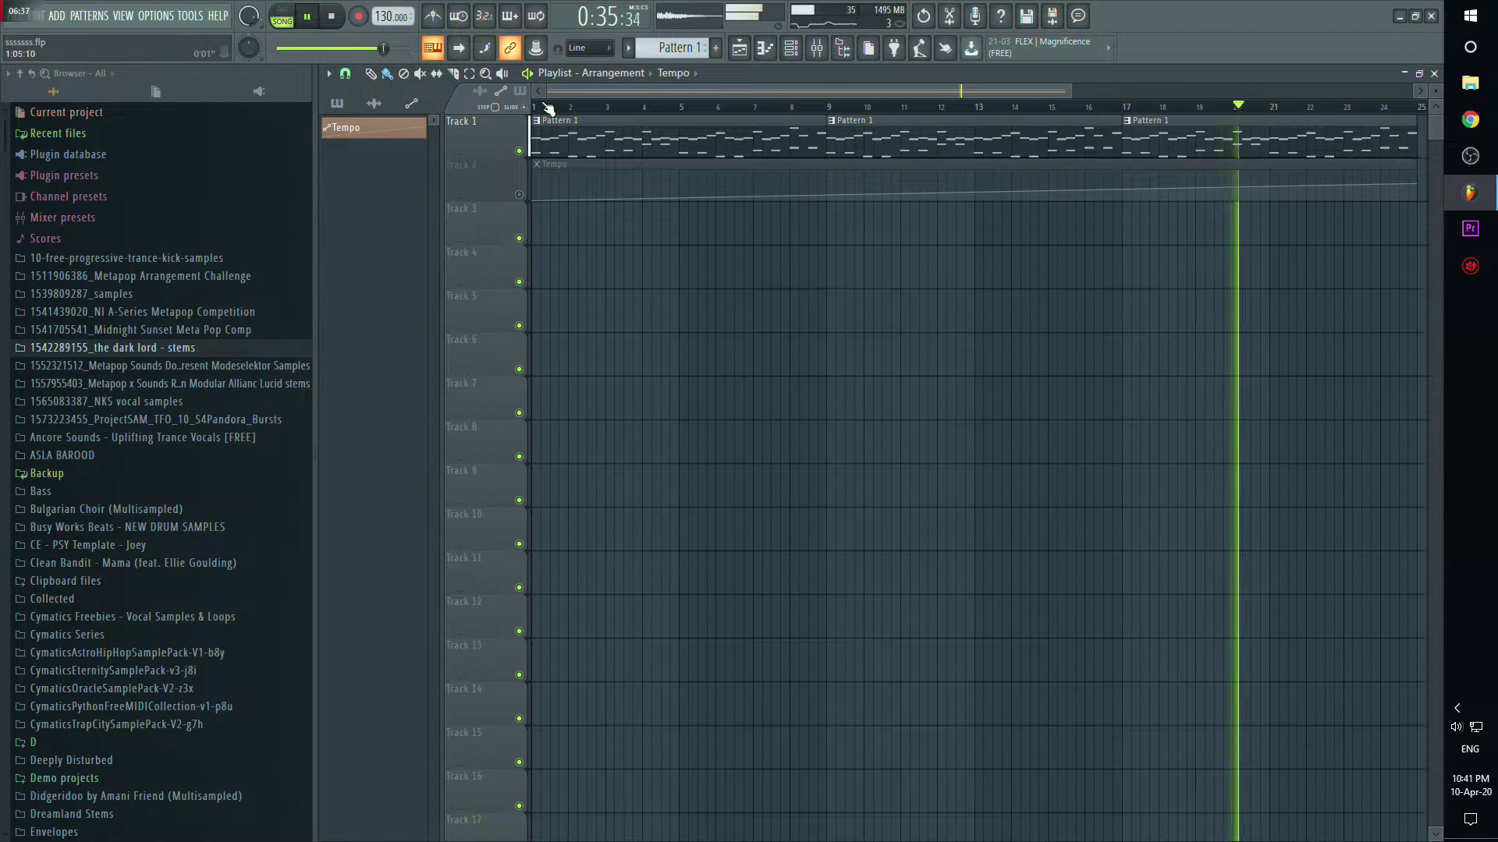
# Step: Change Gatekeeper on Insert 2 to the Black Shawarma preset
pyautogui.click(817, 48)
pyautogui.click(1326, 251)
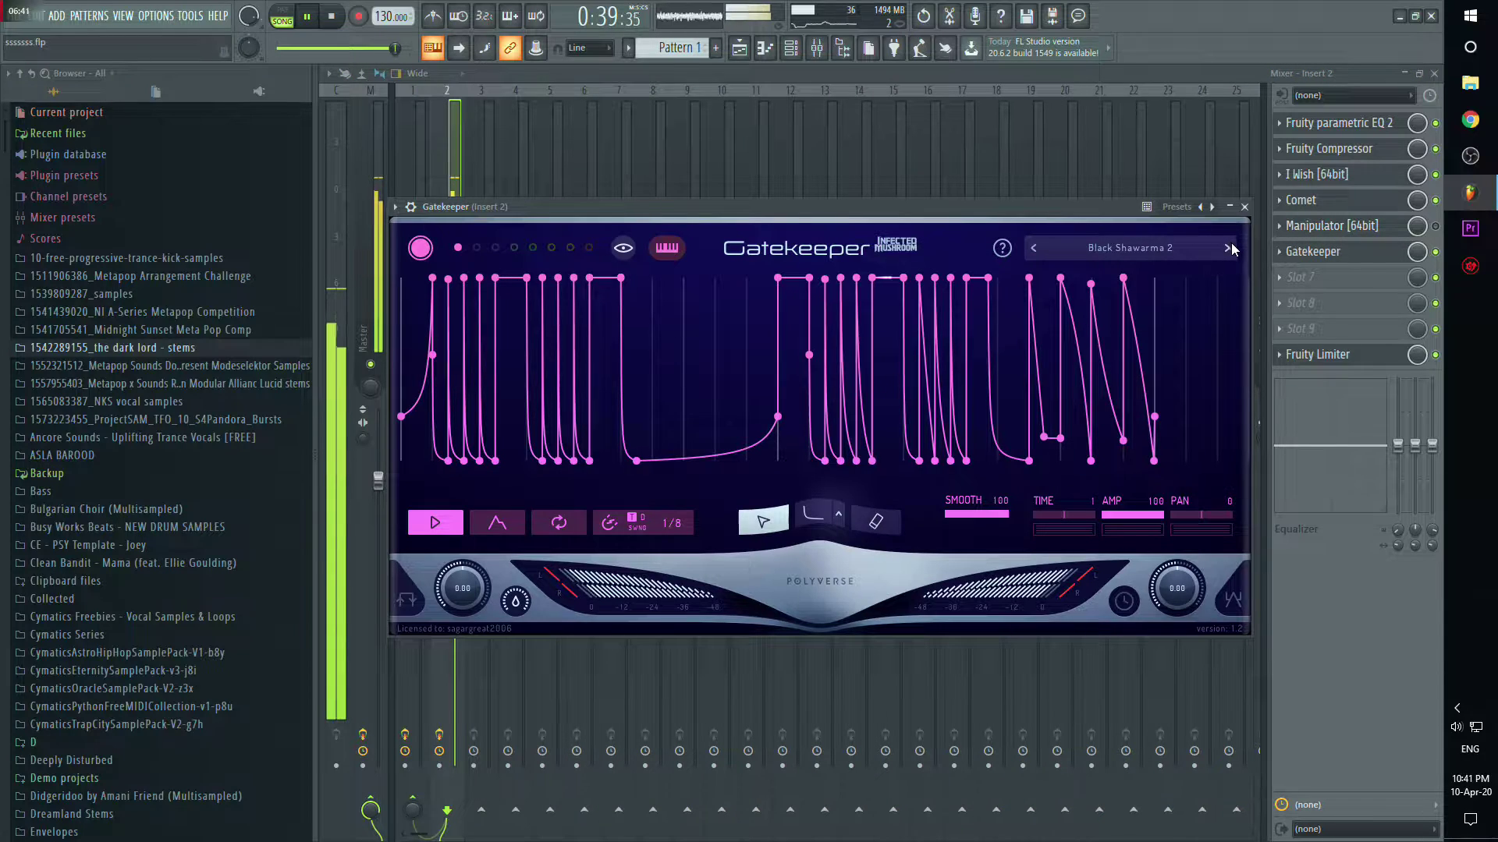
pyautogui.click(1035, 250)
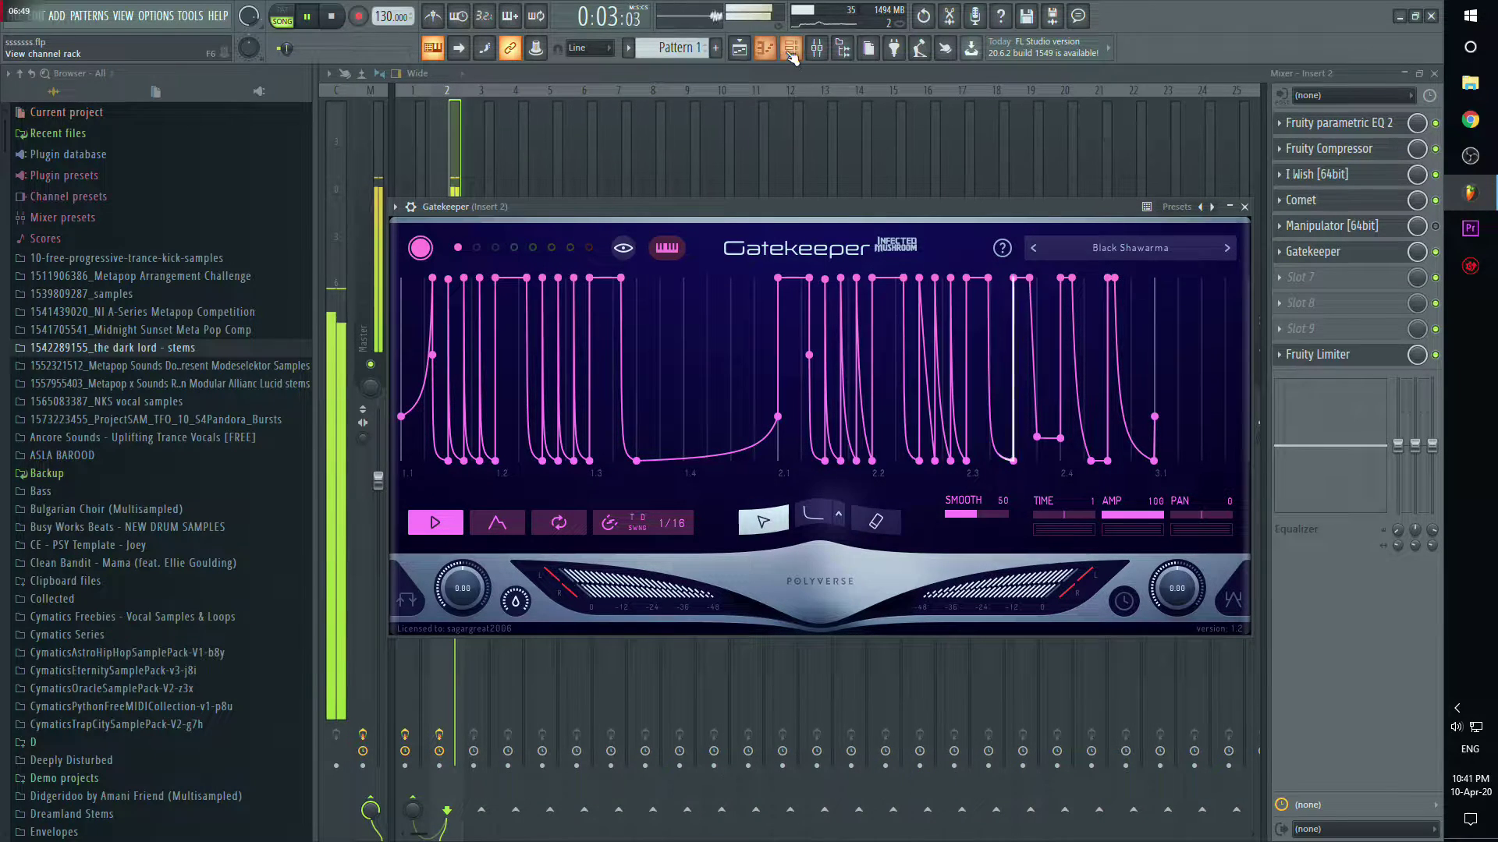
# Step: Add a Kick 2 channel and load its factory Psy Trance 03 preset
pyautogui.press('F6')
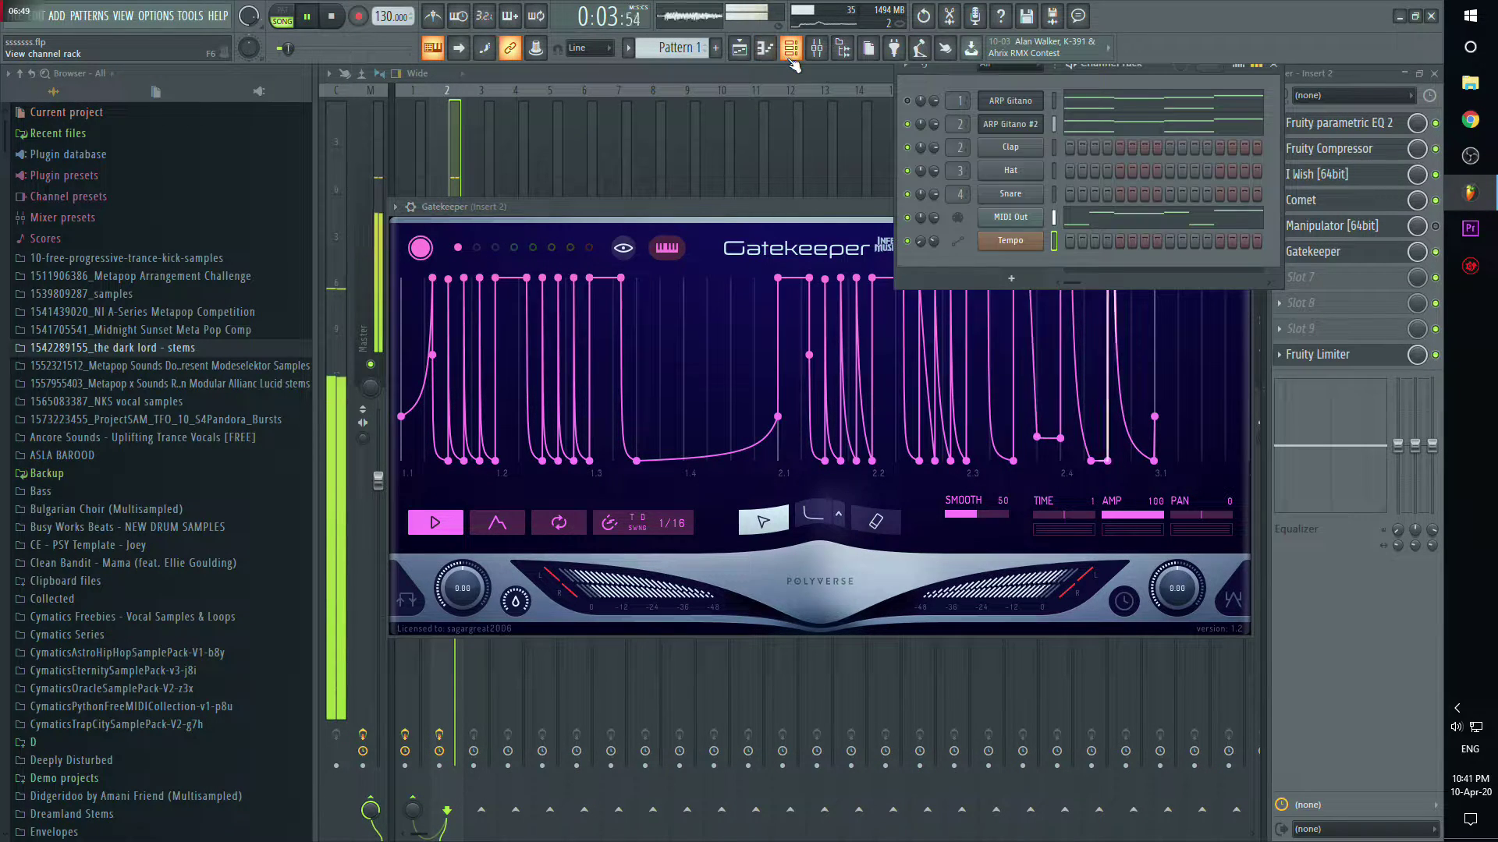
pyautogui.click(1011, 278)
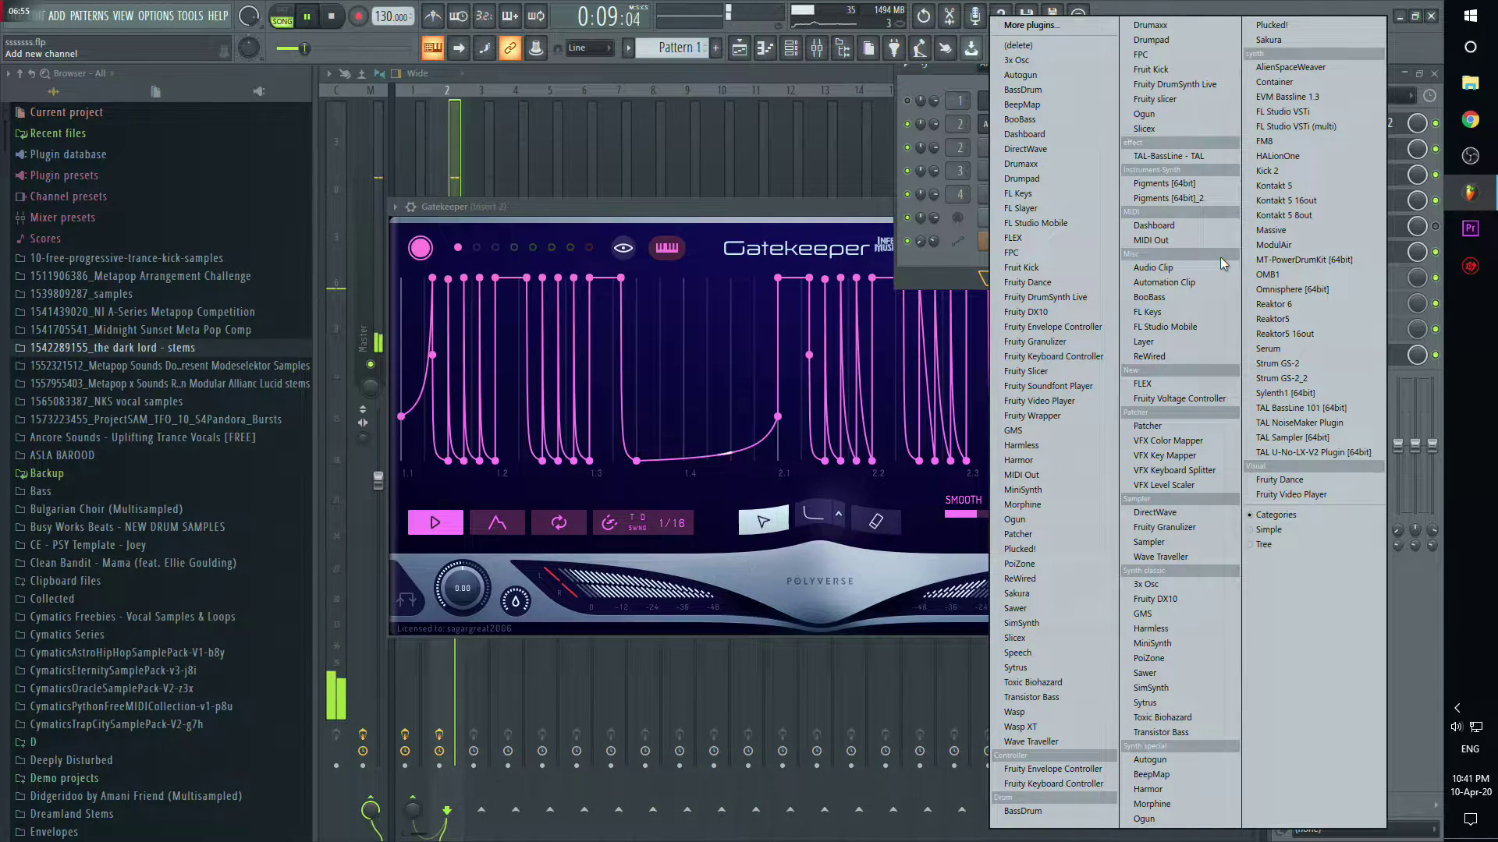
pyautogui.click(1267, 170)
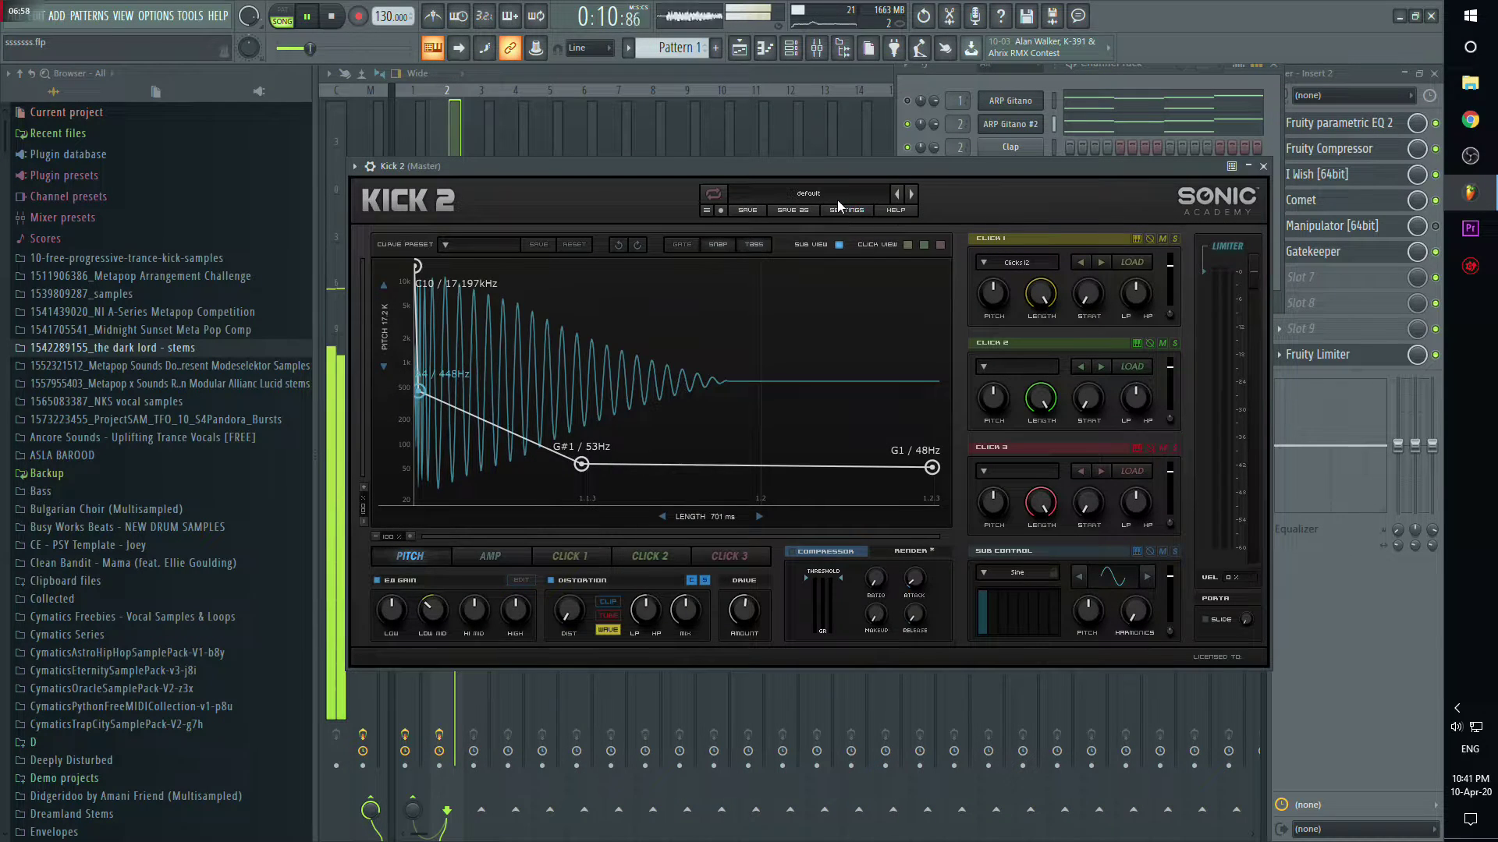
pyautogui.click(837, 199)
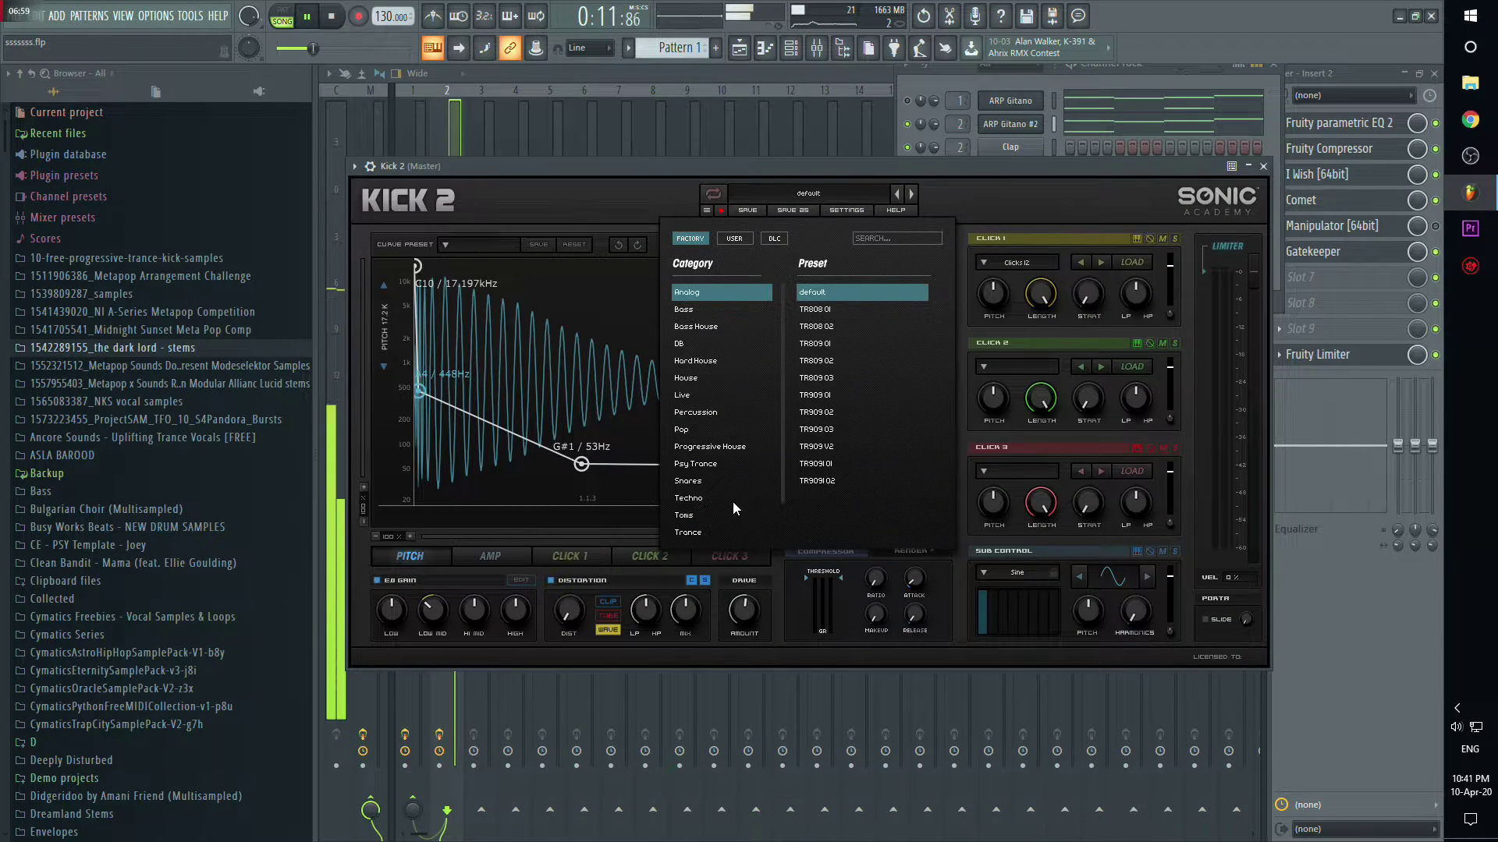
pyautogui.click(752, 464)
pyautogui.click(854, 329)
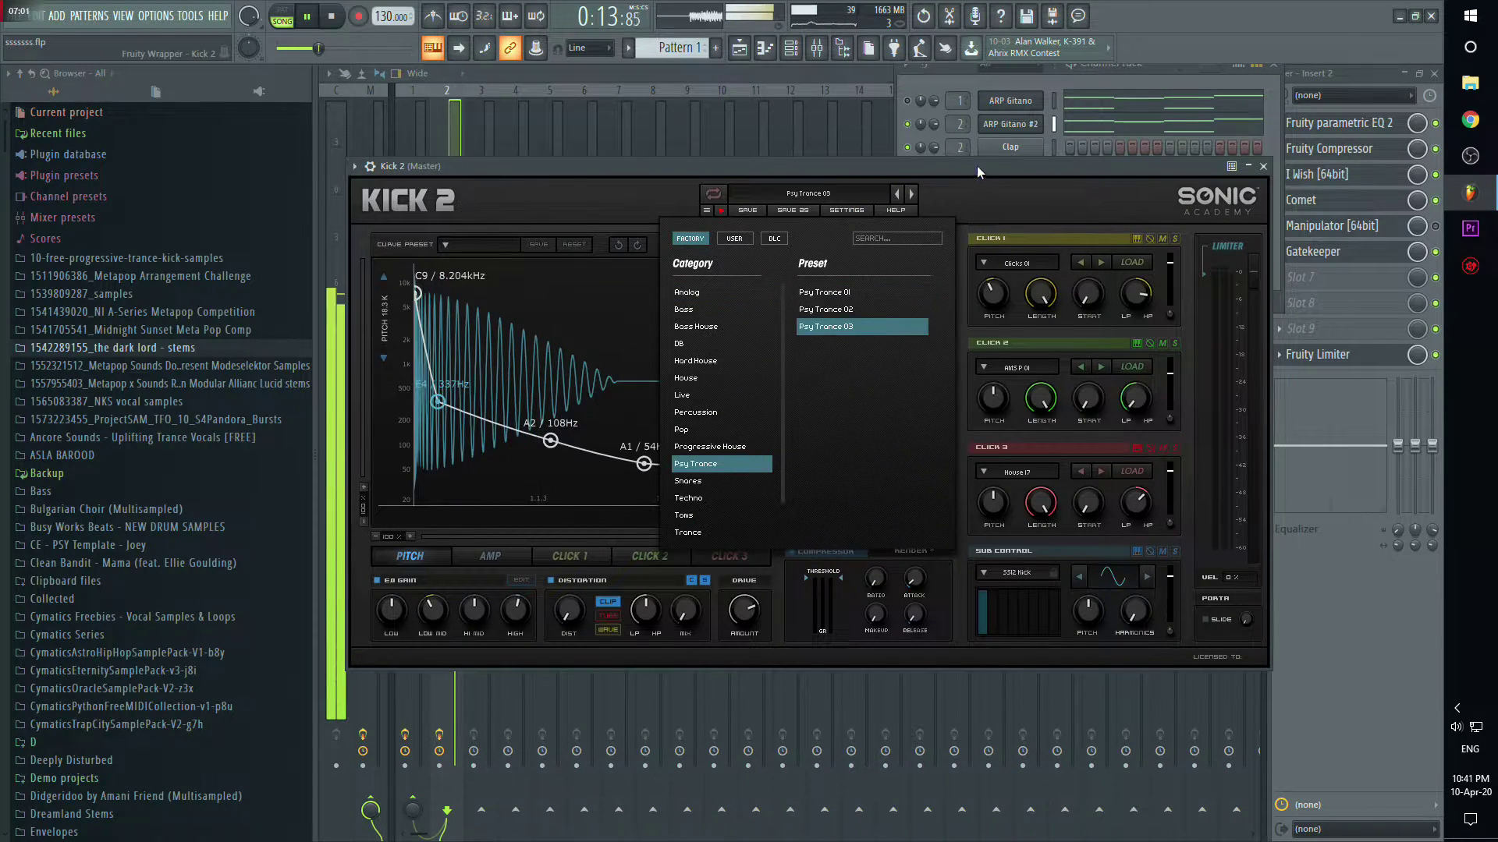
pyautogui.moveTo(976, 166); pyautogui.dragTo(1087, 637)
# Step: Fill every 4 steps of the Kick 2 channel and route it to mixer Insert 3
pyautogui.rightClick(1014, 266)
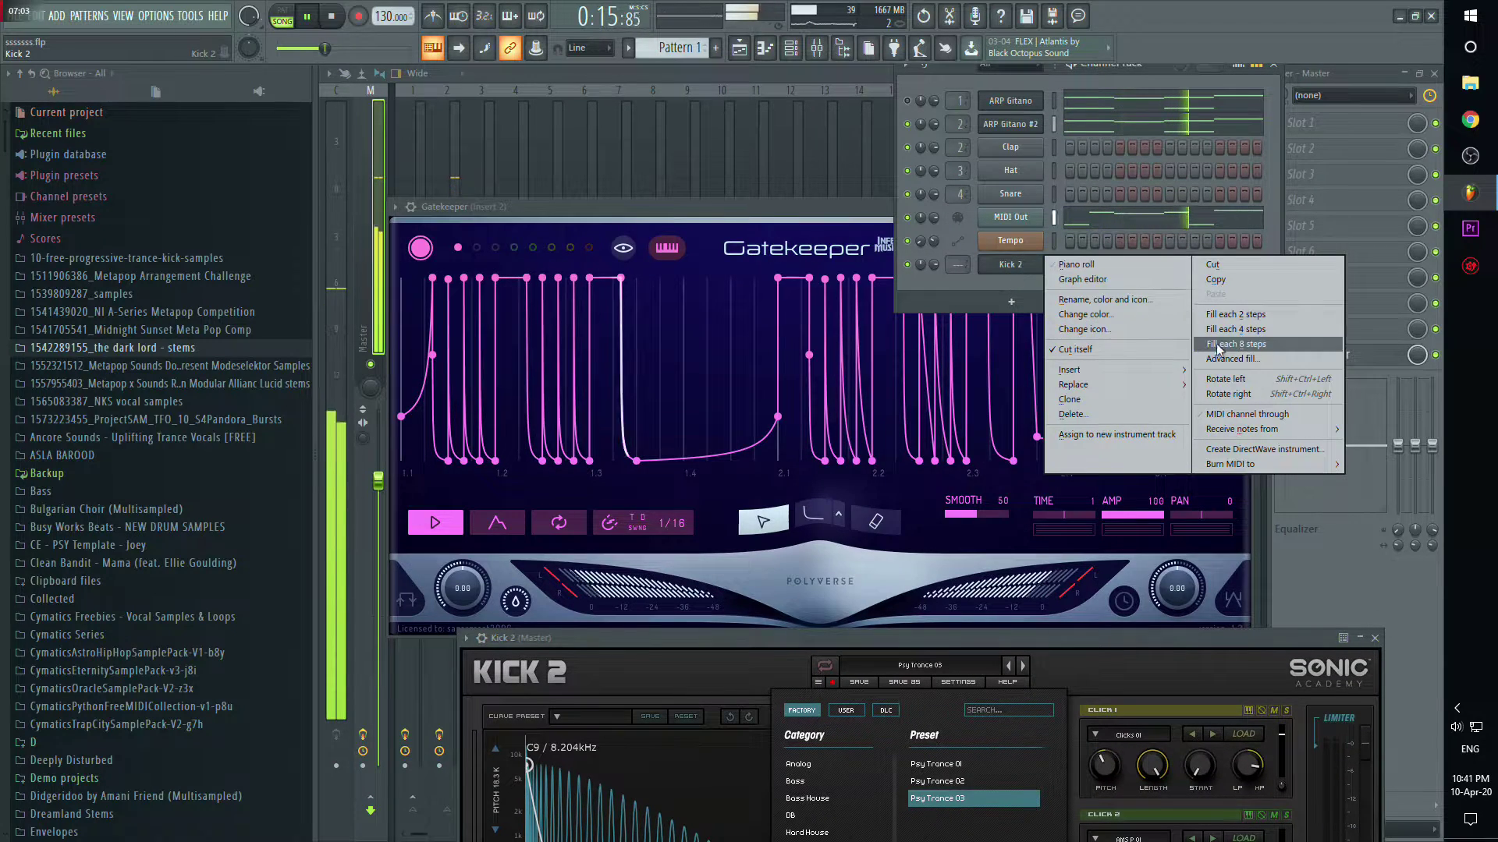
pyautogui.click(1236, 329)
pyautogui.moveTo(959, 265); pyautogui.dragTo(958, 266)
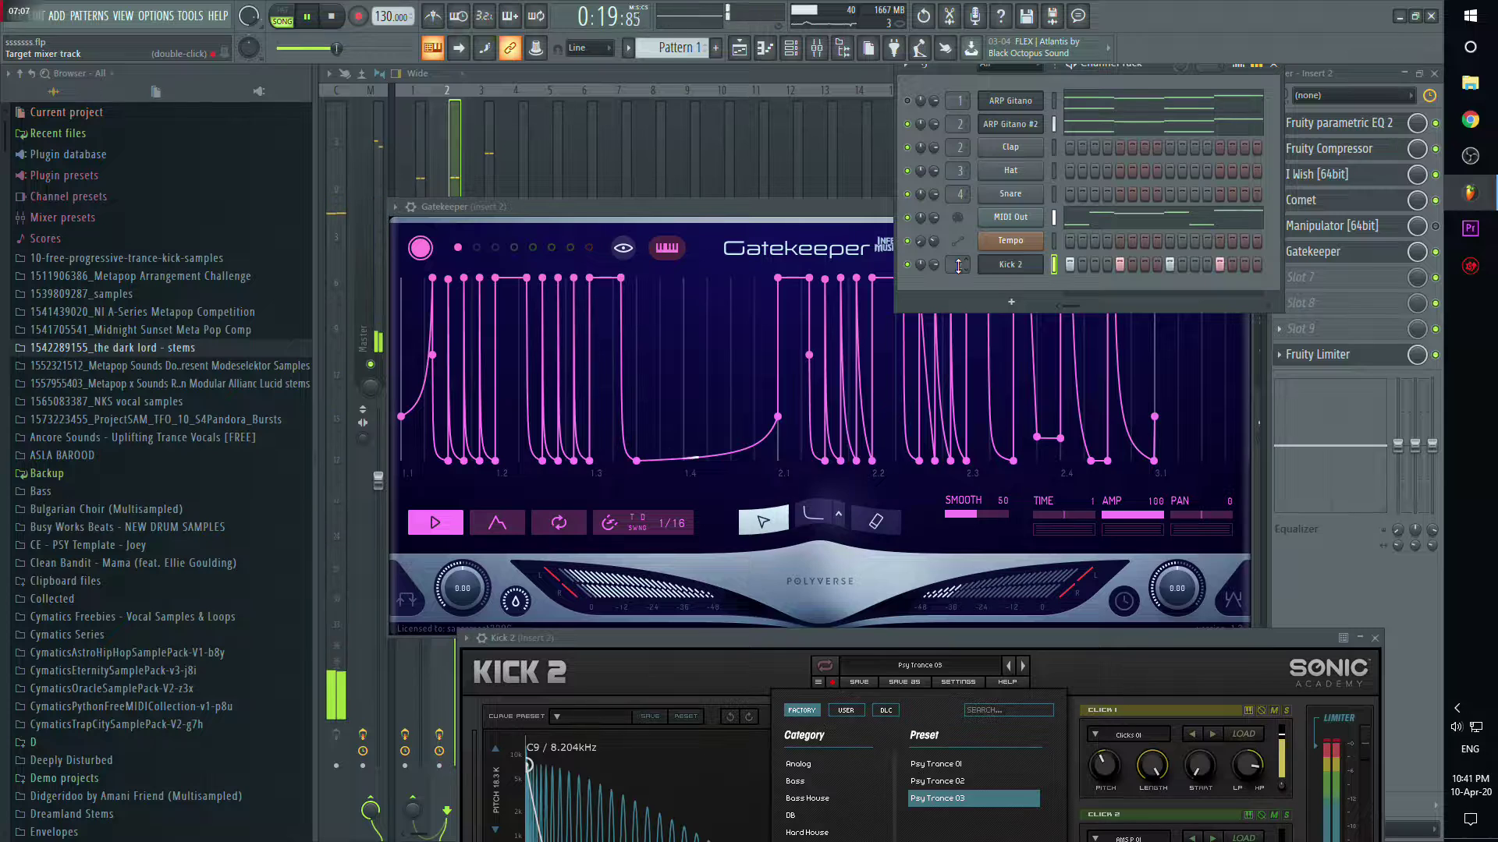
pyautogui.press('F9')
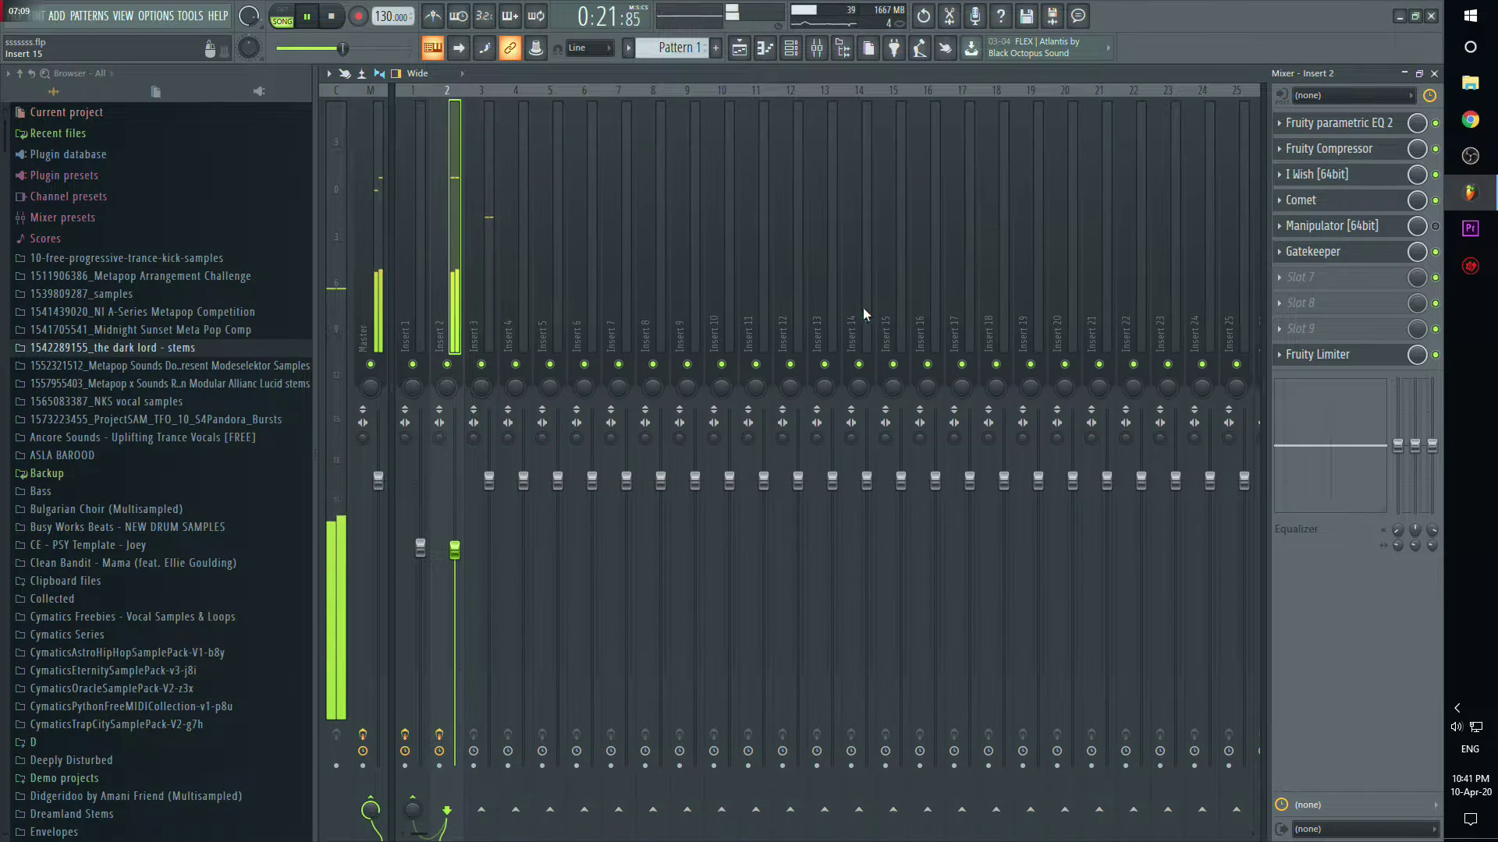
pyautogui.click(787, 57)
pyautogui.moveTo(959, 266); pyautogui.dragTo(958, 262)
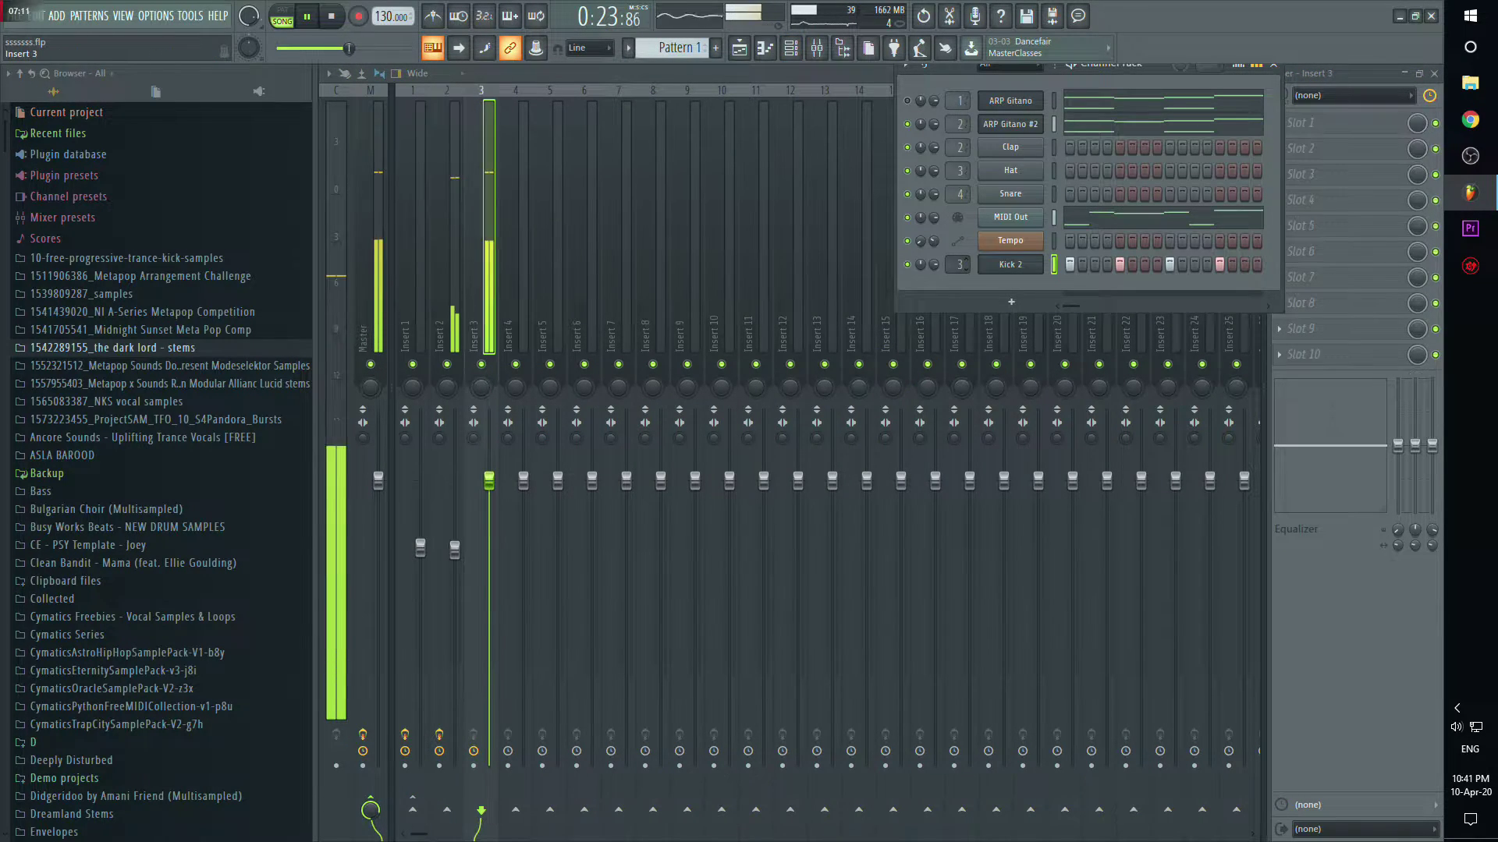
# Step: Lower Insert 3's level to about -4.3 dB and adjust its stereo separation
pyautogui.moveTo(490, 481); pyautogui.dragTo(490, 546)
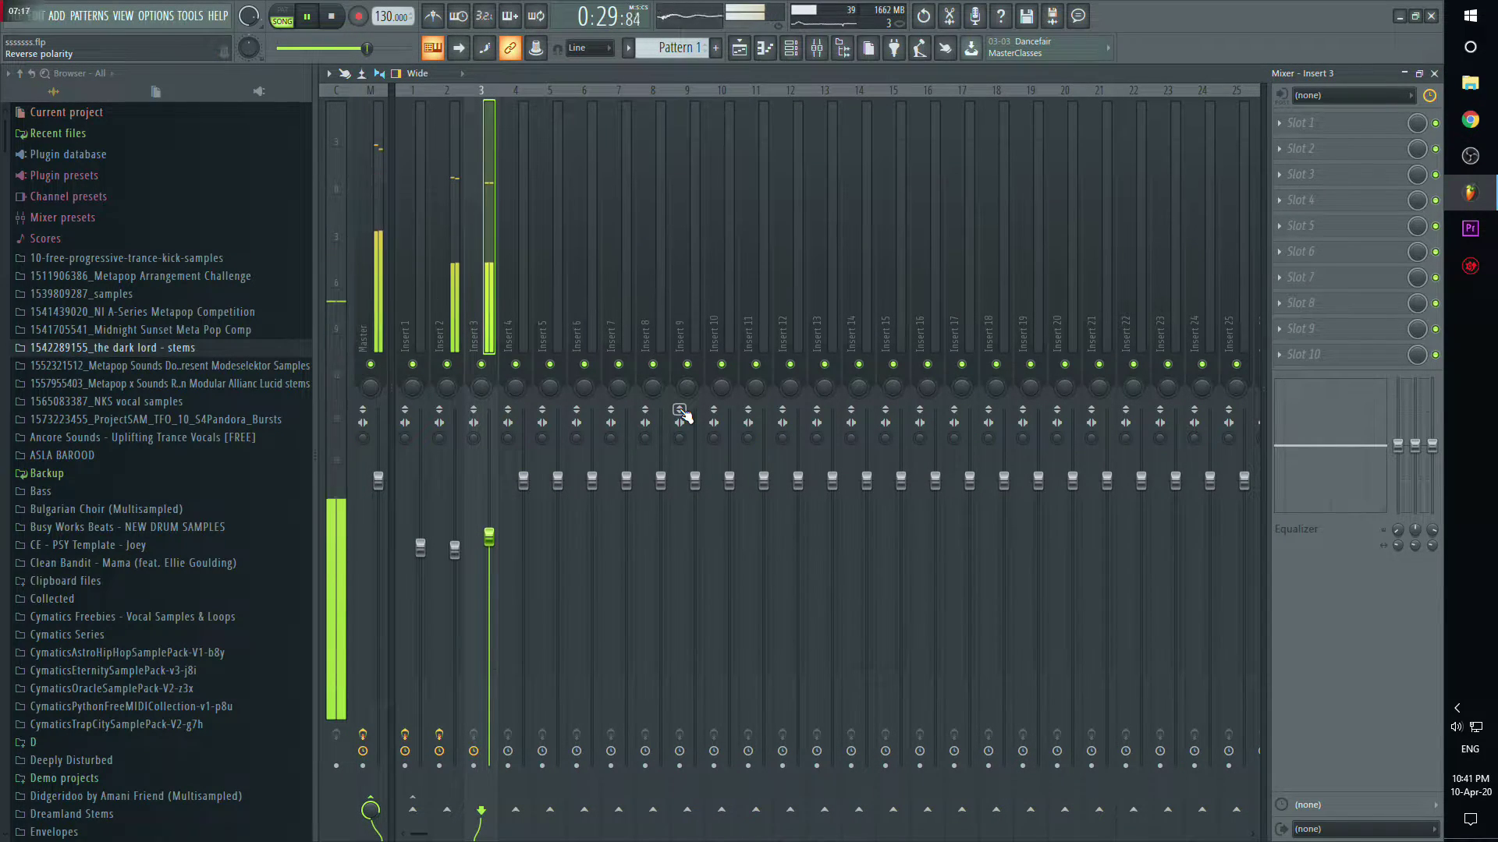
pyautogui.moveTo(489, 538); pyautogui.dragTo(489, 536)
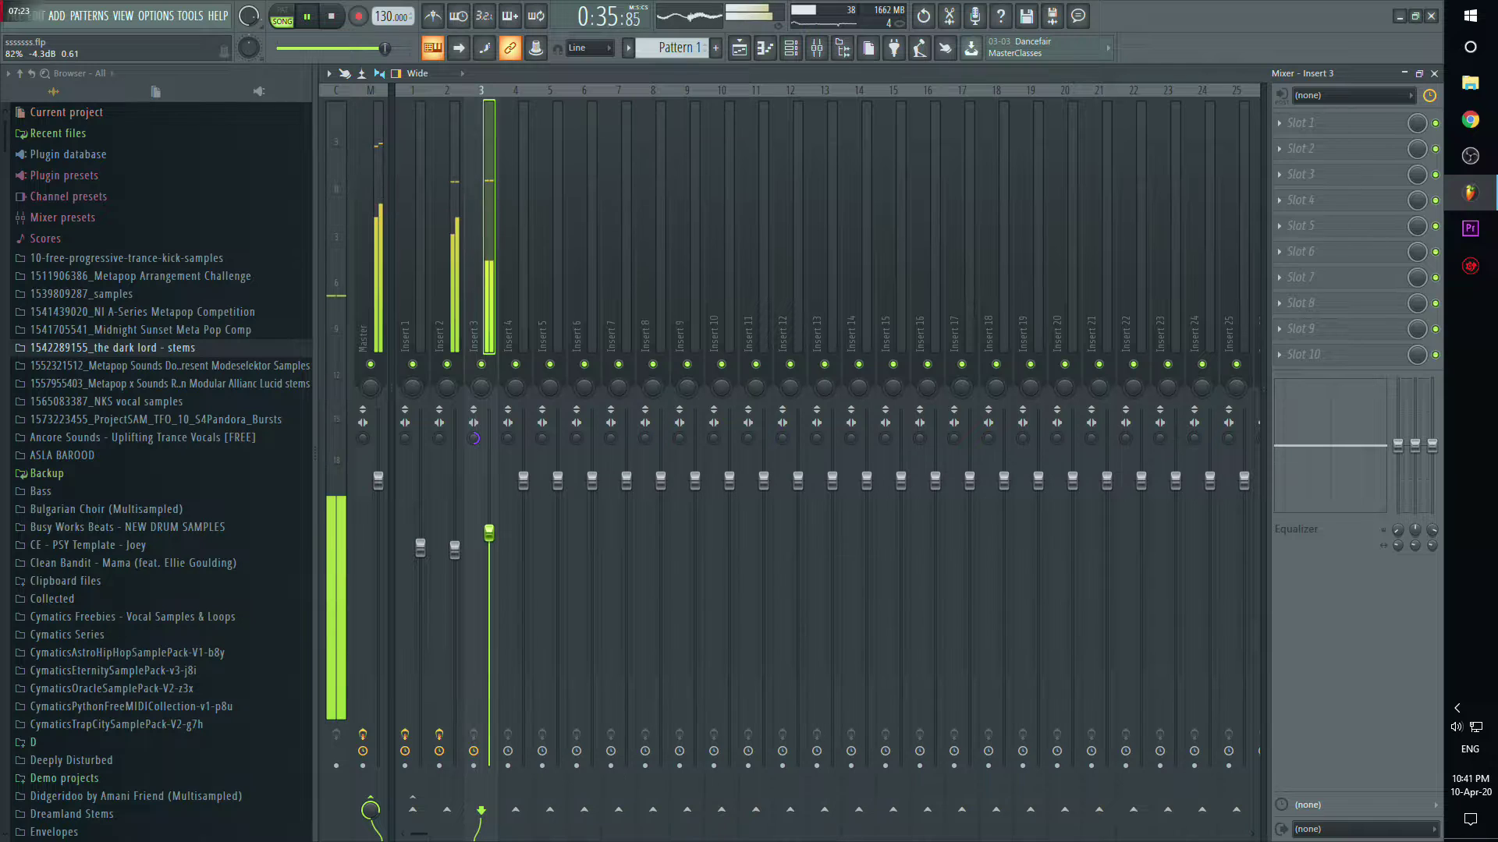
# Step: In Kick 2, set Click 1's LP/HP to 0.82 and the Sub Harmonics to 0.11
pyautogui.click(790, 47)
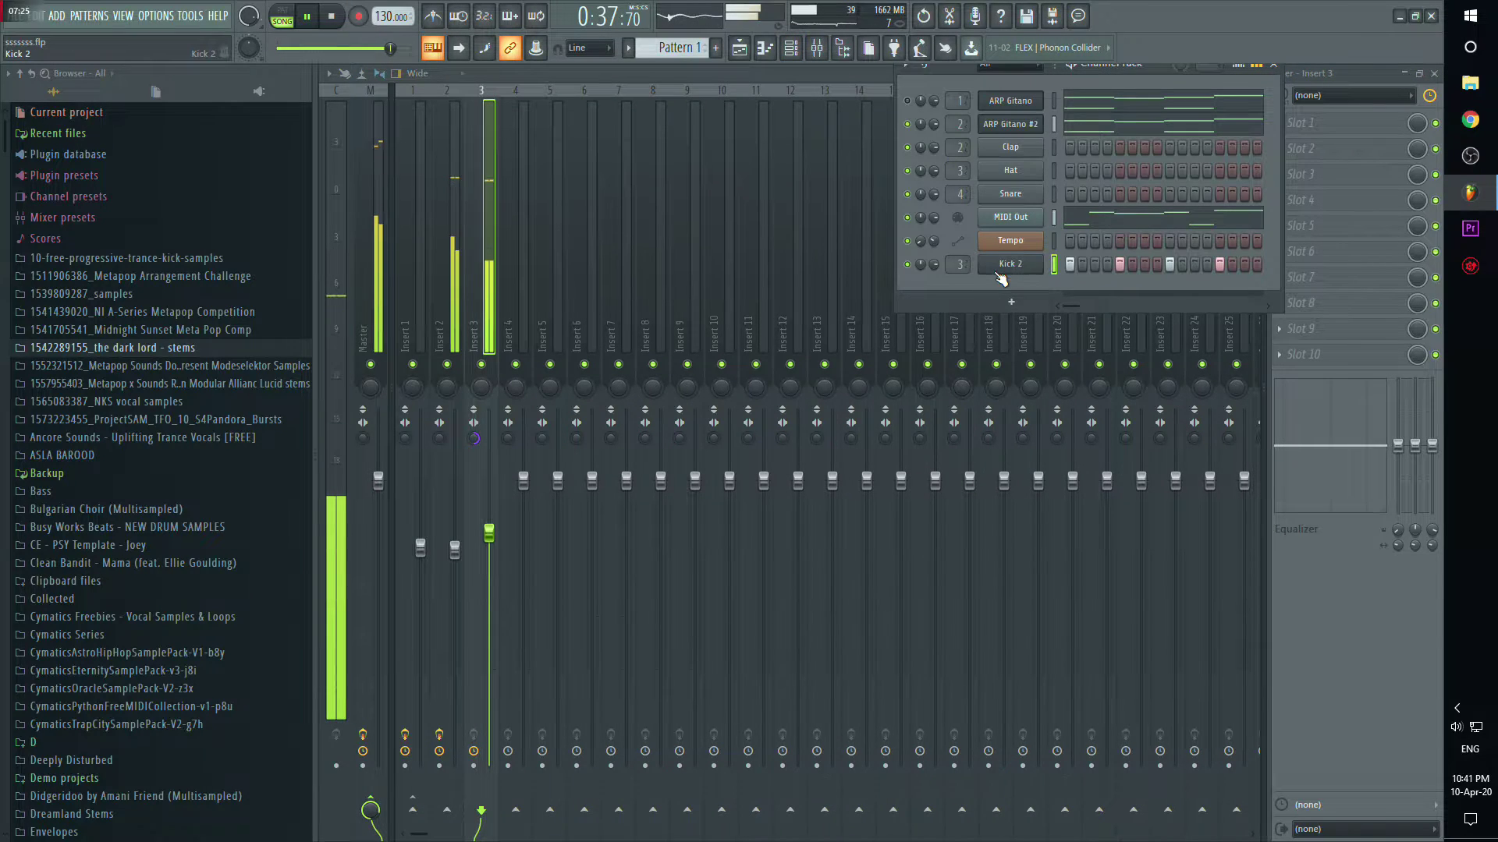
pyautogui.click(1003, 267)
pyautogui.moveTo(1047, 630); pyautogui.dragTo(978, 281)
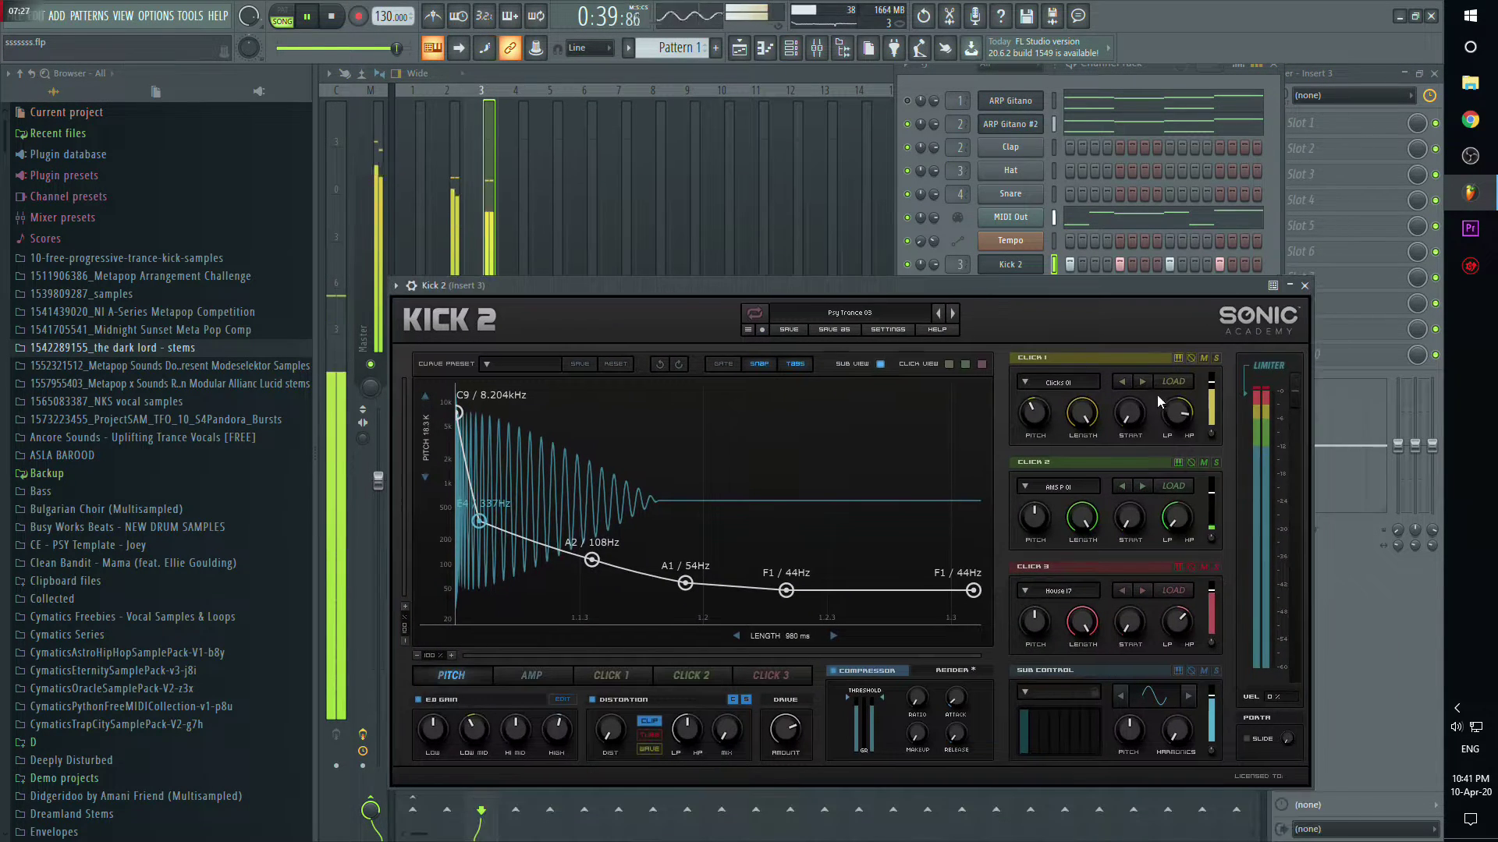
pyautogui.moveTo(1195, 460); pyautogui.dragTo(1191, 390)
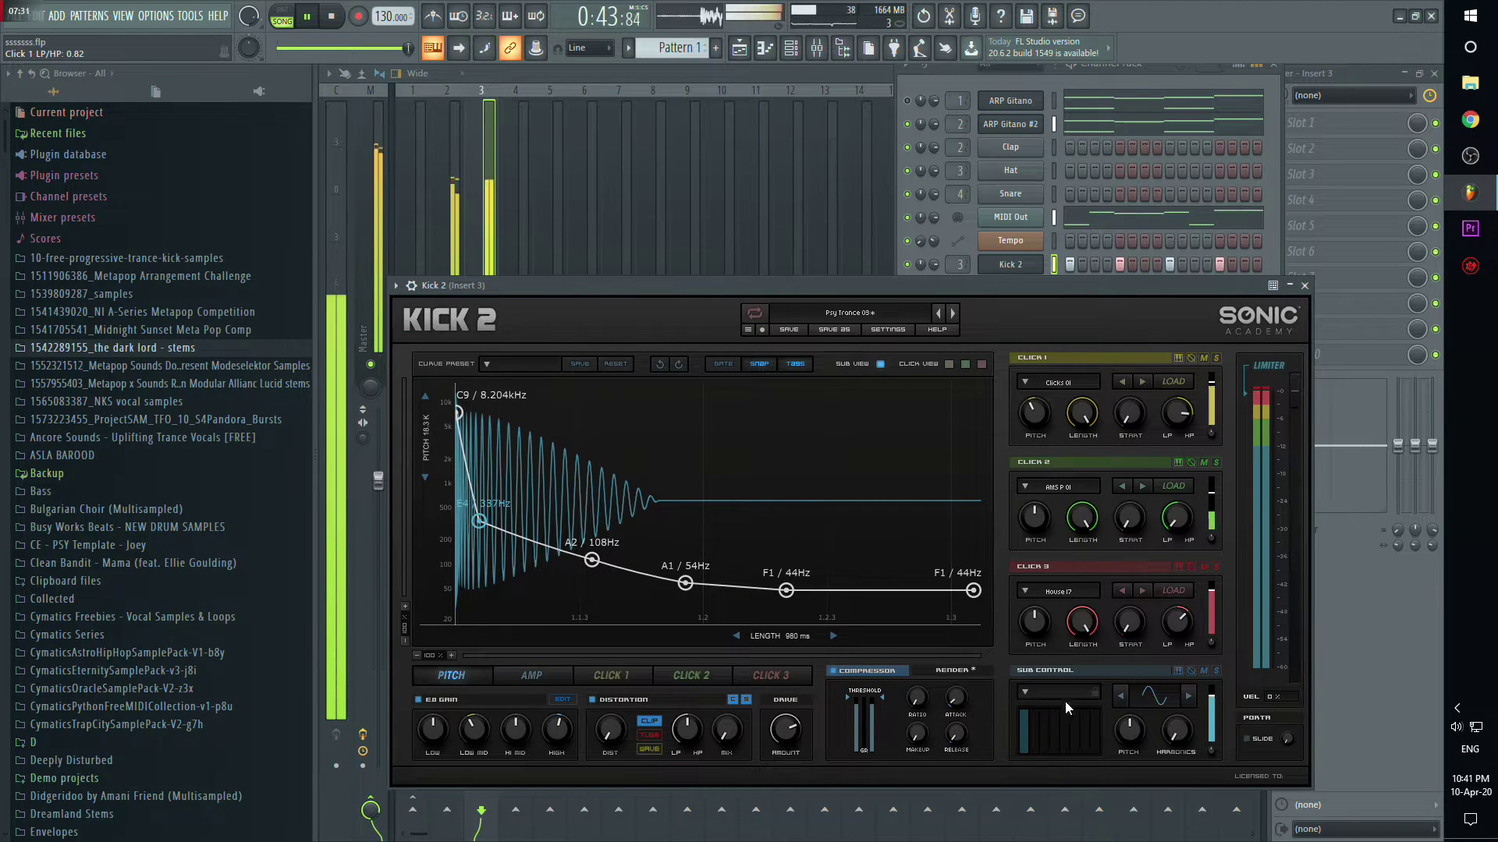
pyautogui.moveTo(1176, 730); pyautogui.dragTo(1177, 709)
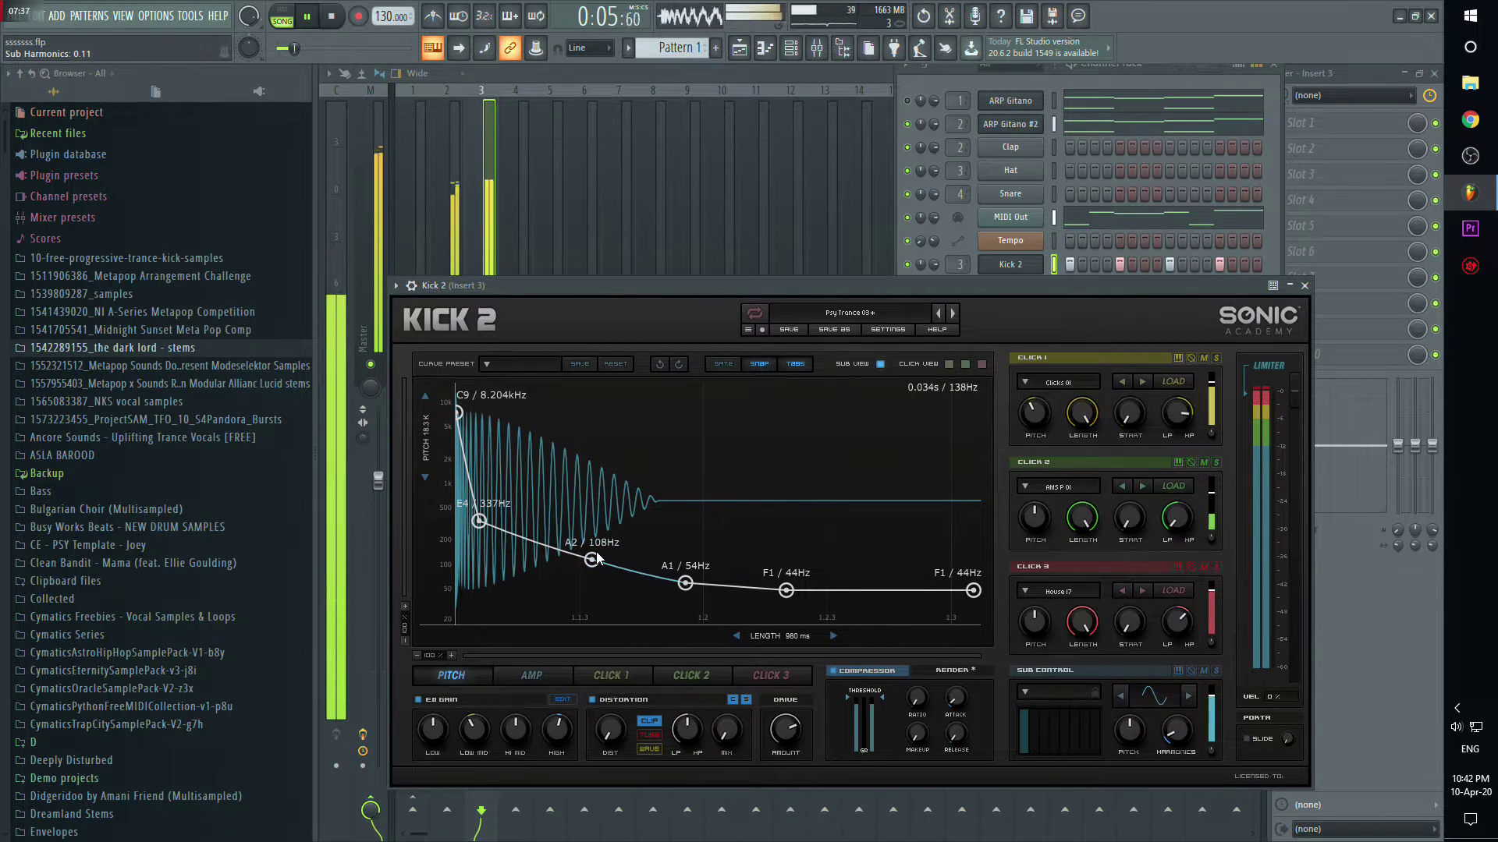
# Step: Lower Kick 2's Low Mid EQ gain and raise its Hi Mid gain to 6.8 dB
pyautogui.moveTo(474, 730)
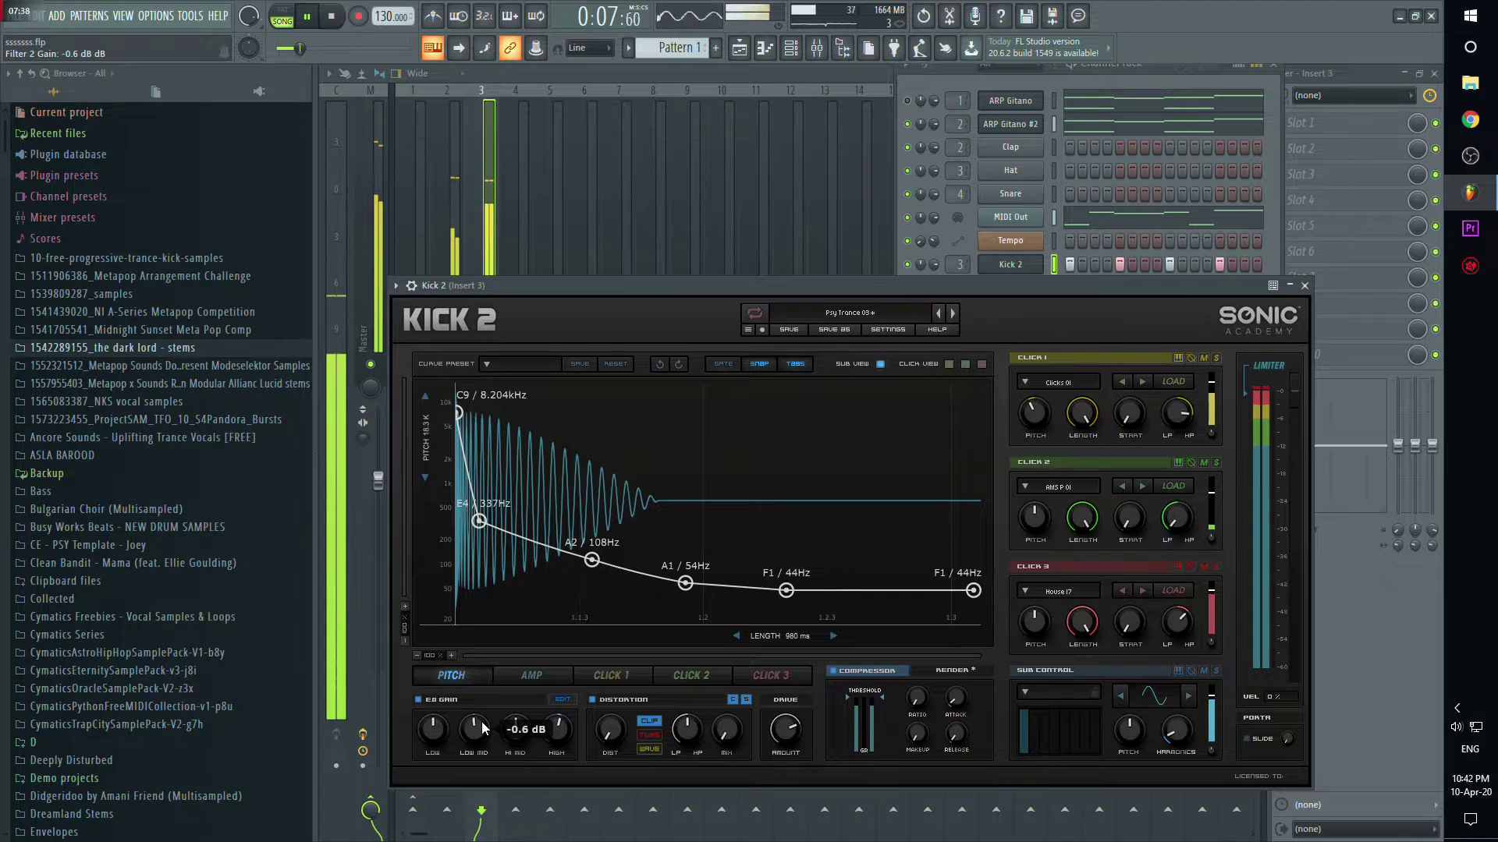
pyautogui.moveTo(477, 759); pyautogui.dragTo(531, 717)
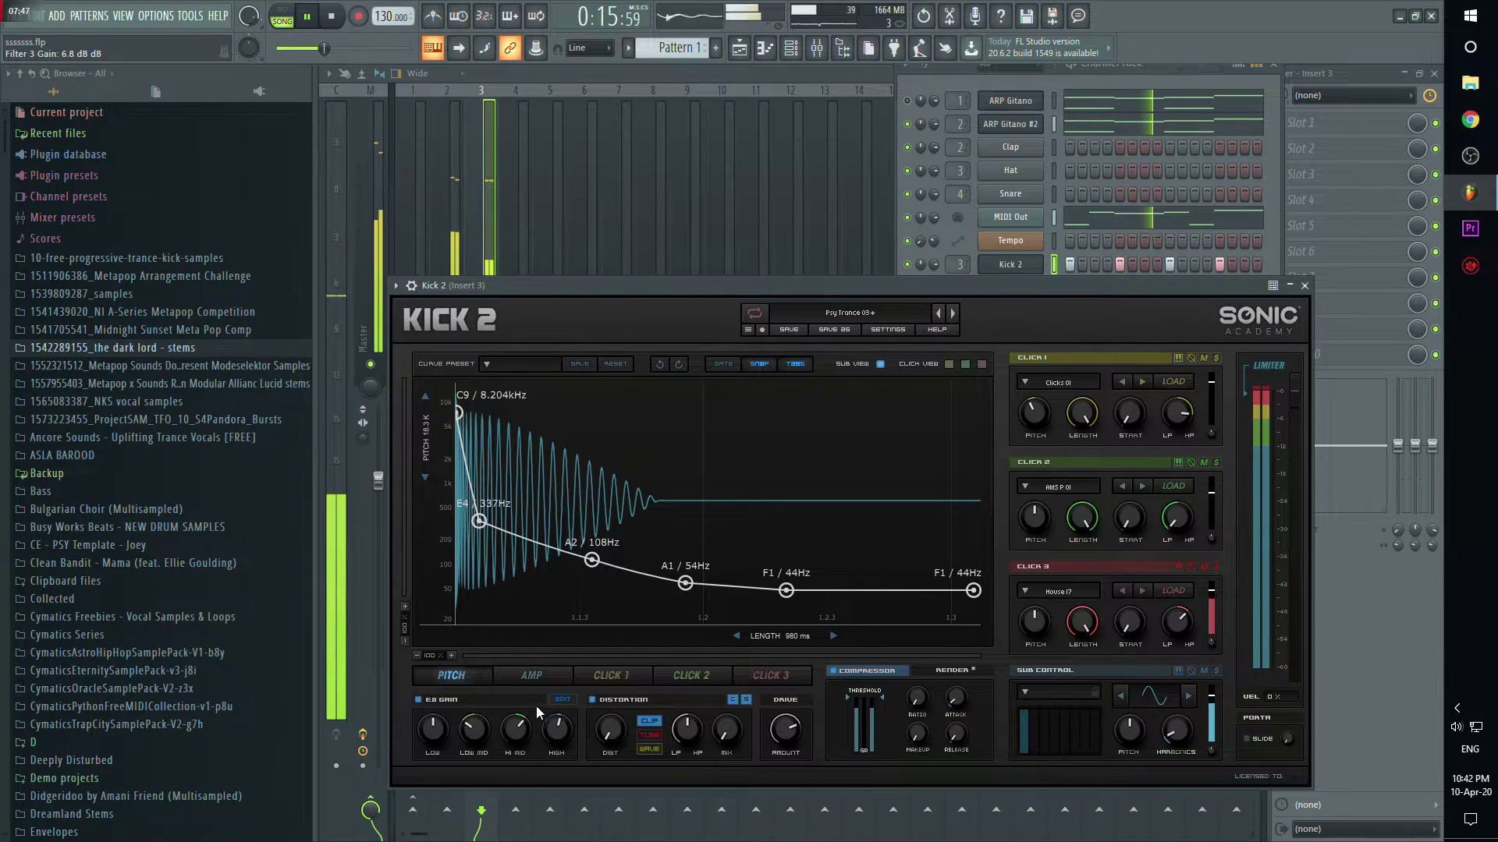
# Step: Sidechain mixer Insert 2 to Insert 3
pyautogui.click(456, 181)
pyautogui.rightClick(481, 812)
pyautogui.click(515, 766)
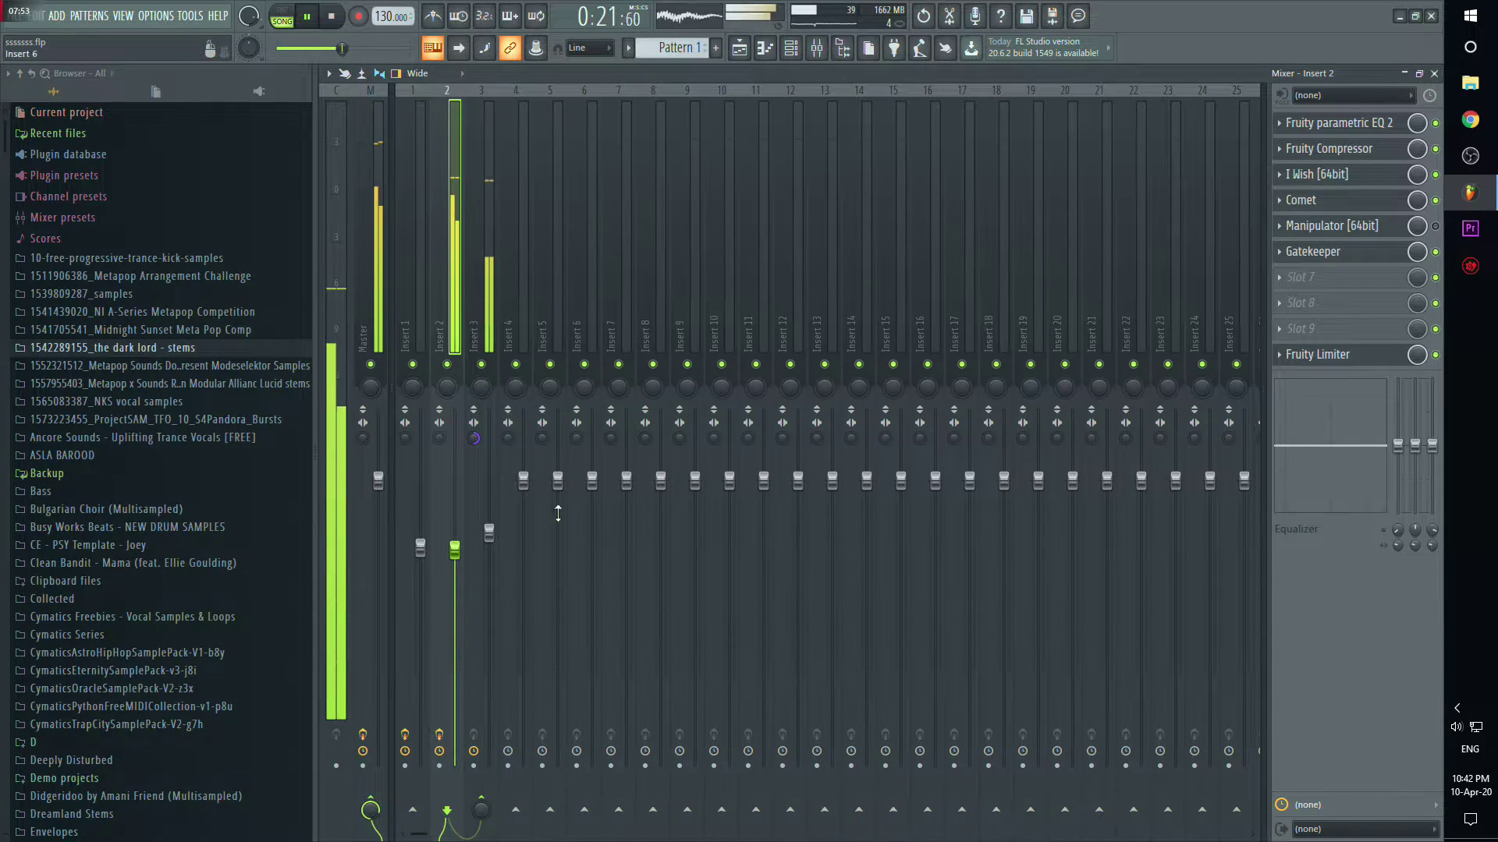
# Step: Add Fruity Parametric EQ 2 to Insert 3, cutting band 1 to -18 dB at about 30 Hz and boosting band 7
pyautogui.click(490, 222)
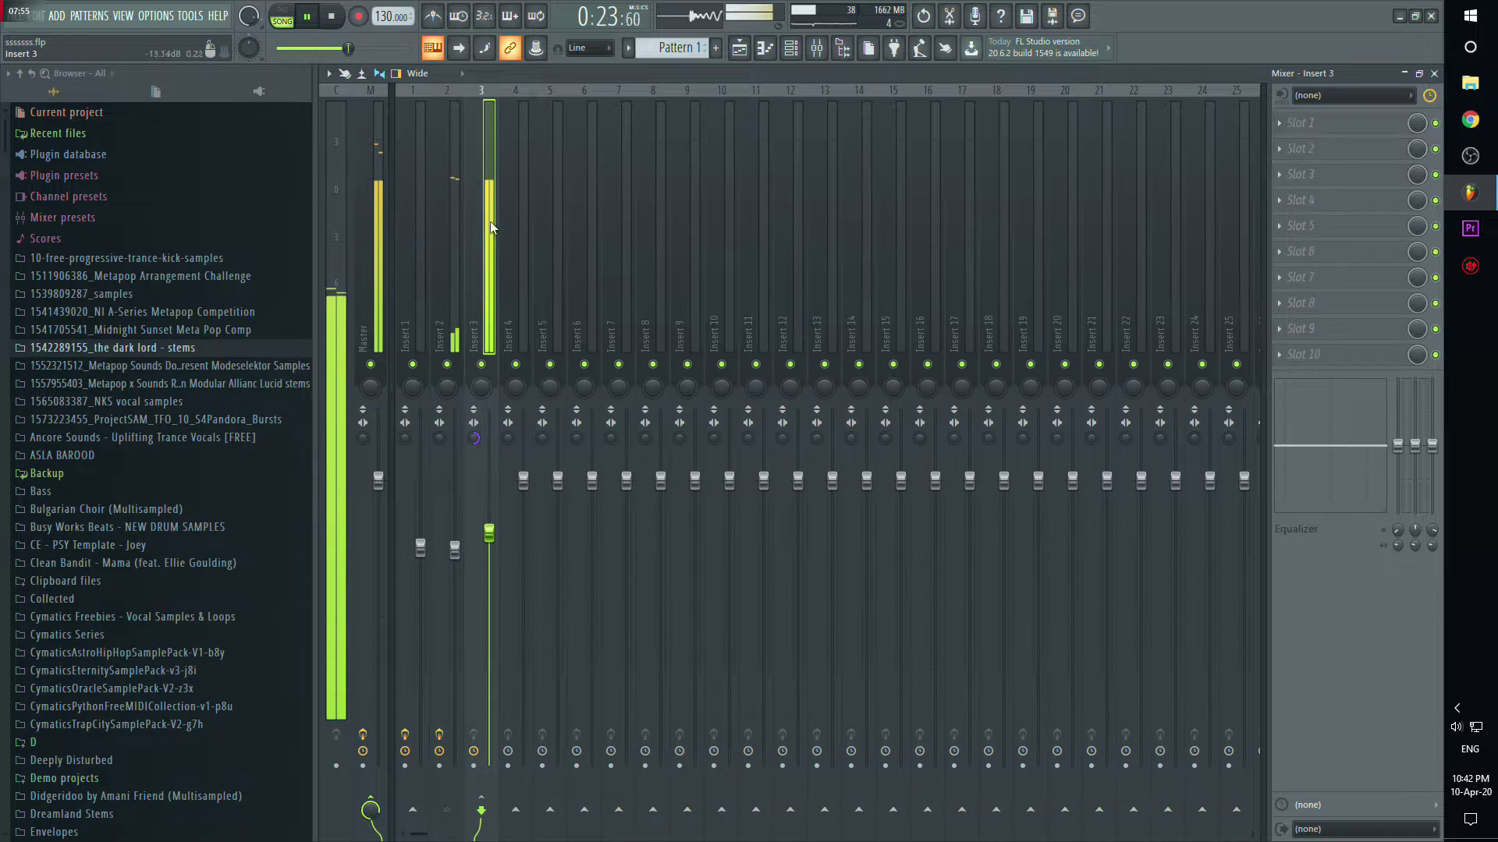
pyautogui.click(1289, 121)
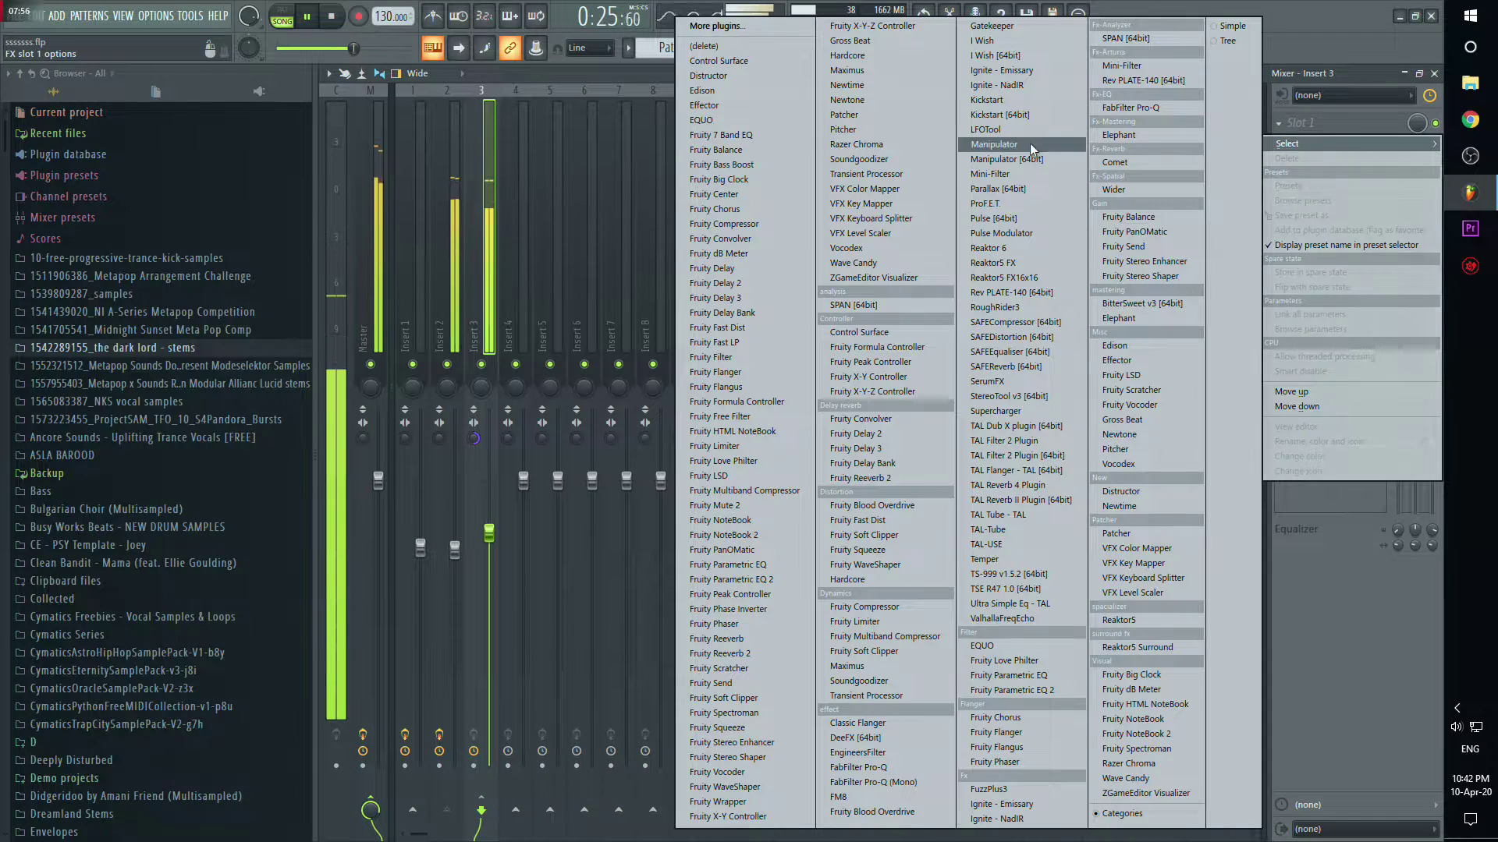
pyautogui.click(795, 580)
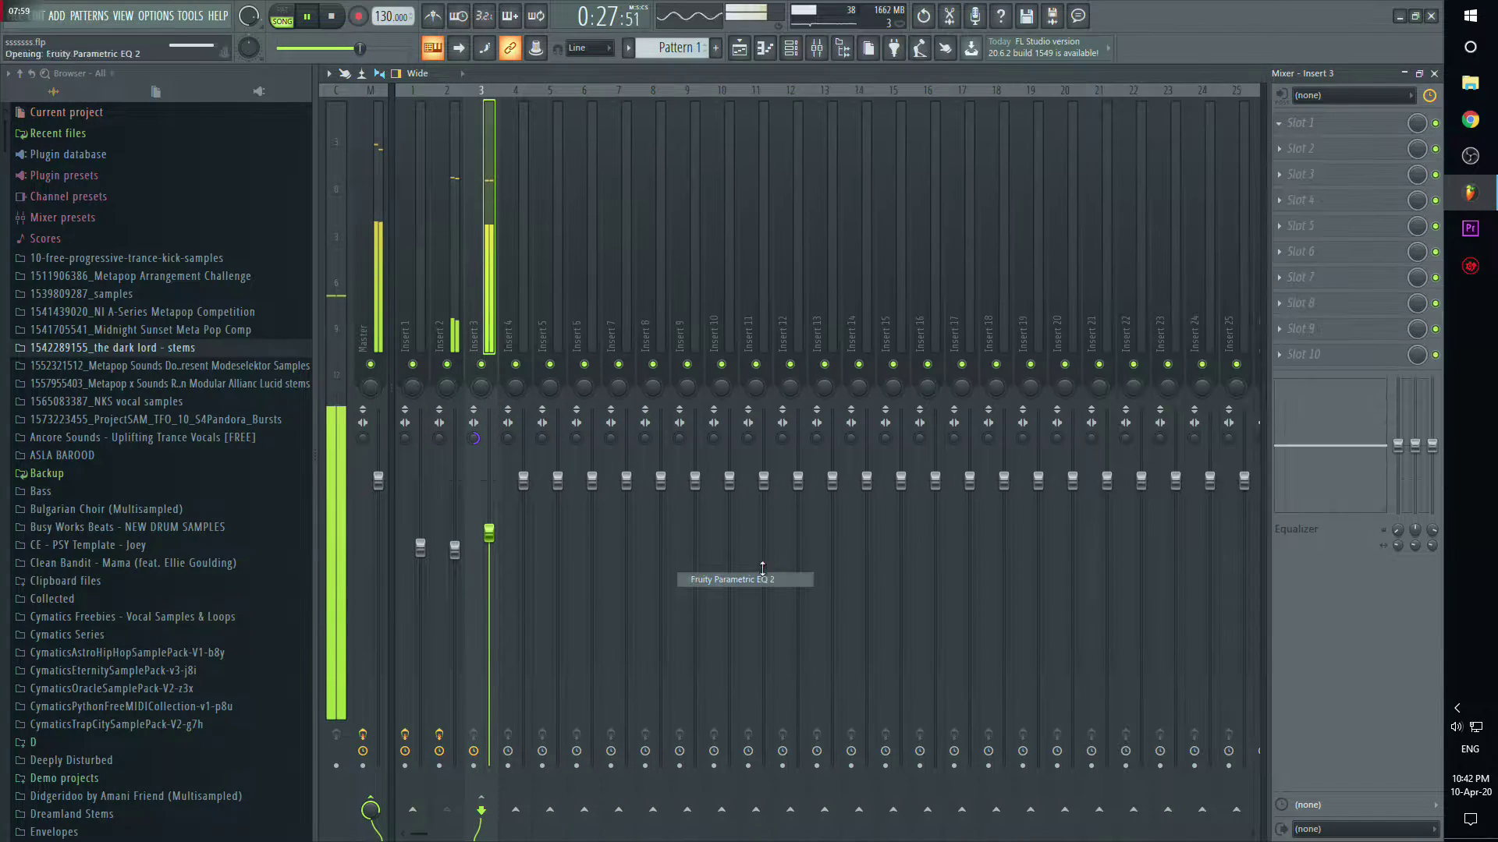
pyautogui.moveTo(397, 272); pyautogui.dragTo(364, 338)
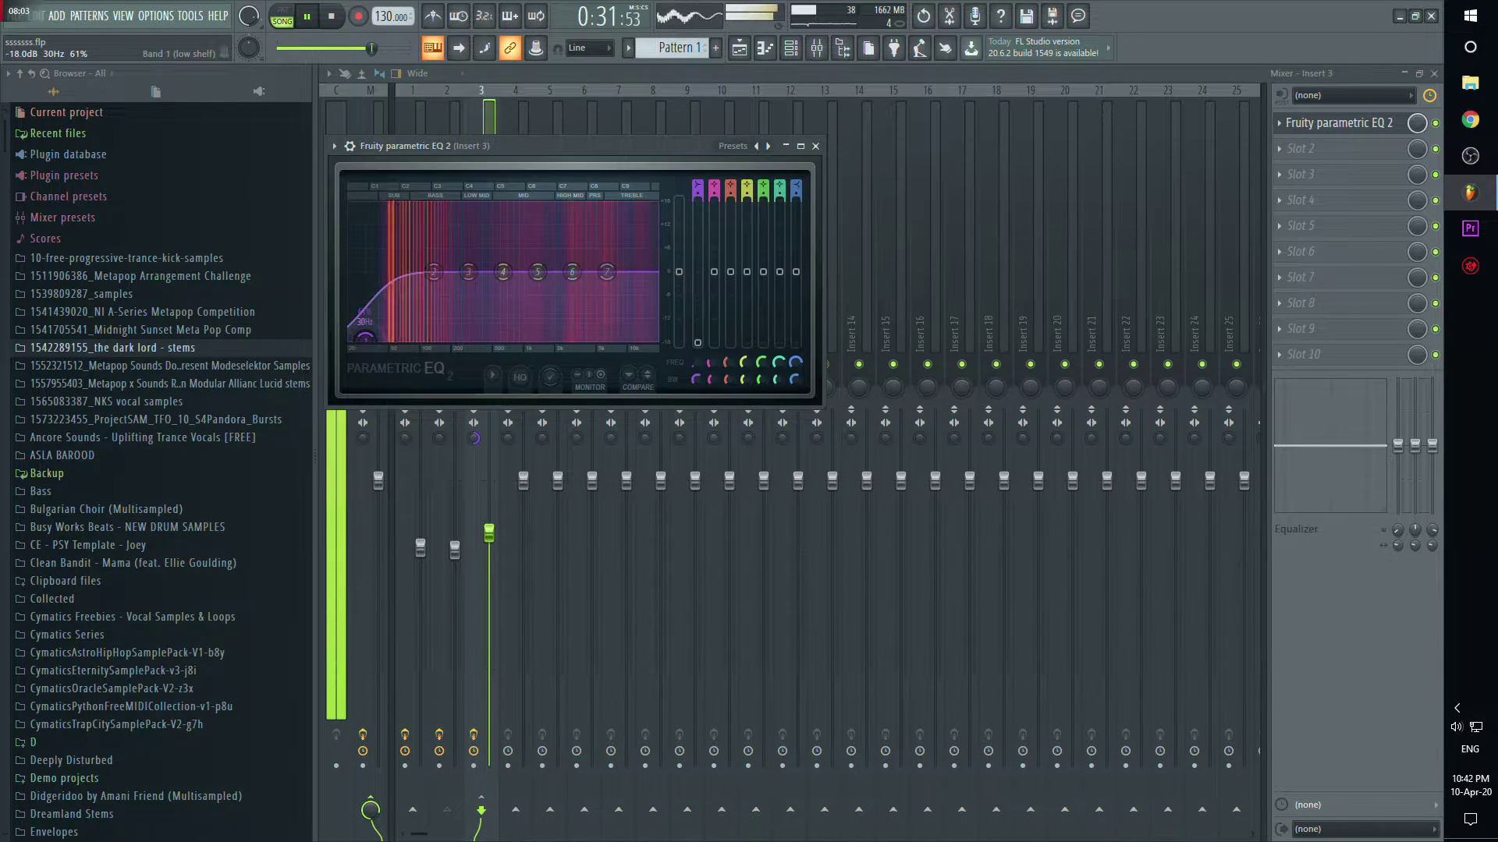
pyautogui.moveTo(606, 271); pyautogui.dragTo(620, 262)
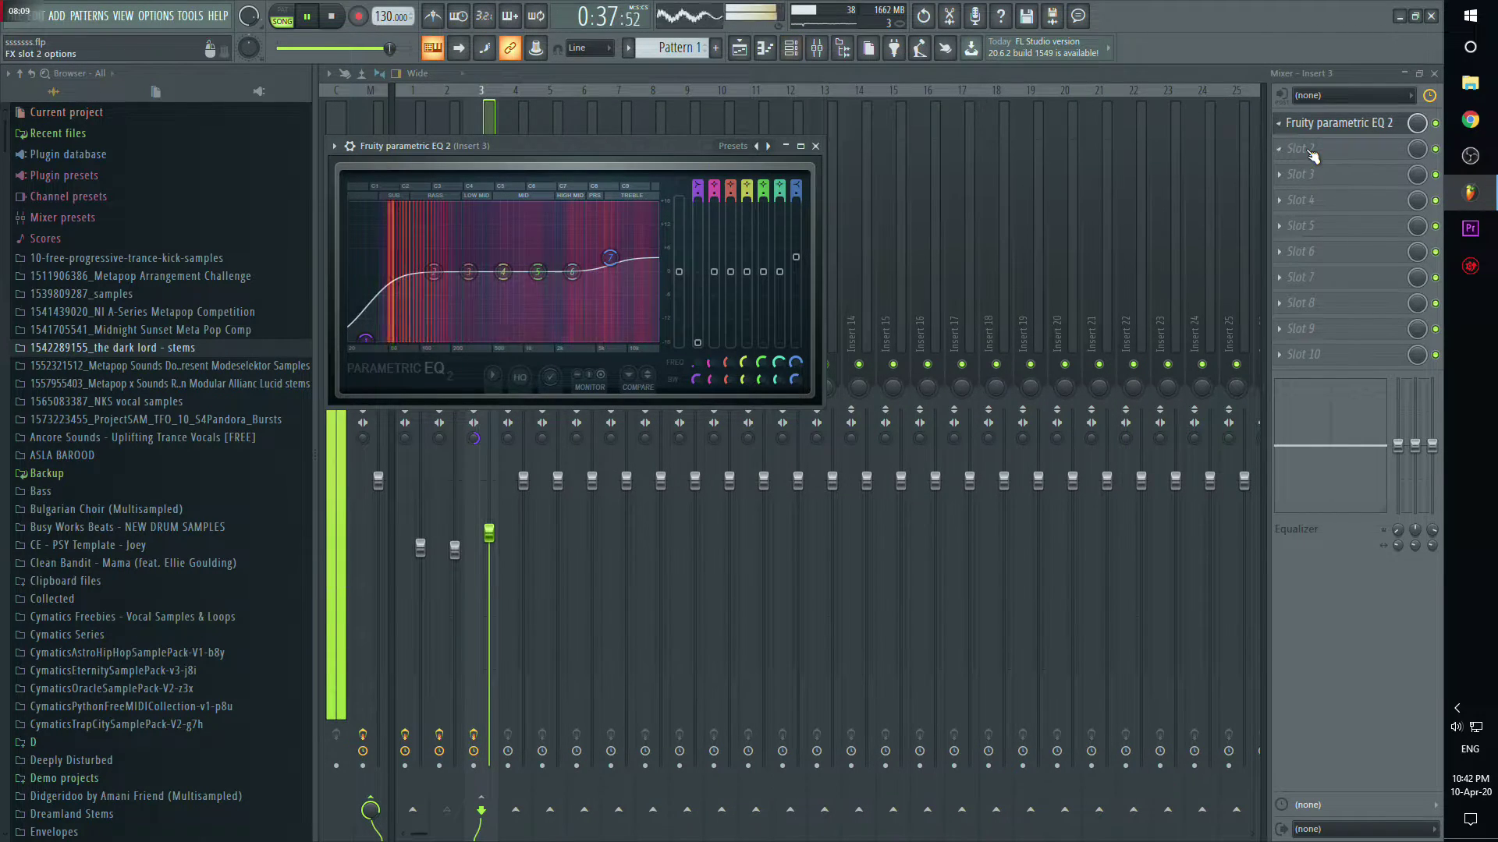
# Step: Add Fruity Compressor with the Drums preset to Insert 3 and lower the track's fader to about Insert 2's position
pyautogui.click(1311, 148)
pyautogui.click(728, 225)
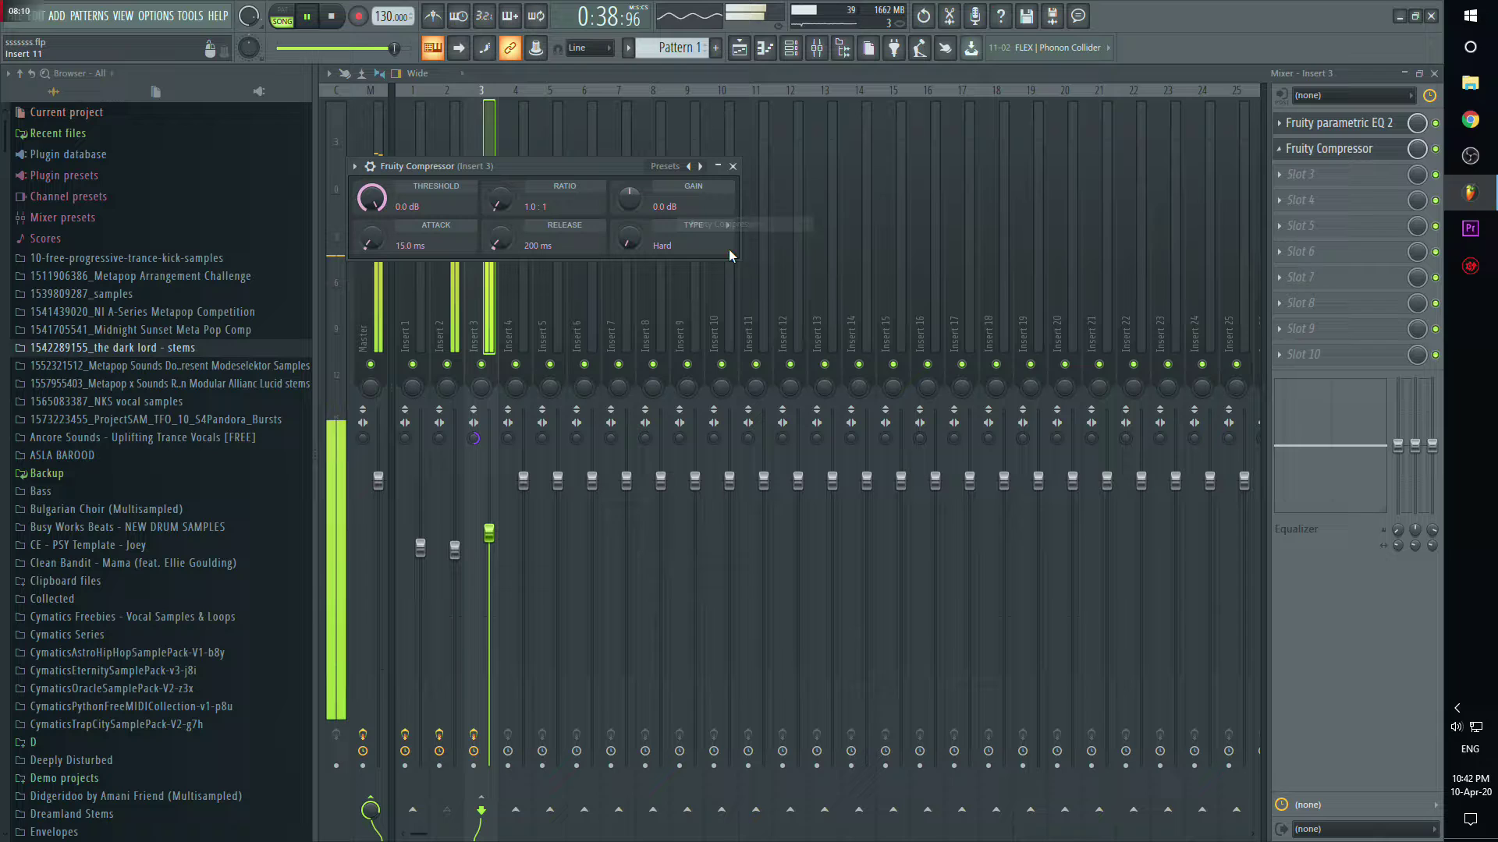
pyautogui.click(671, 168)
pyautogui.click(718, 452)
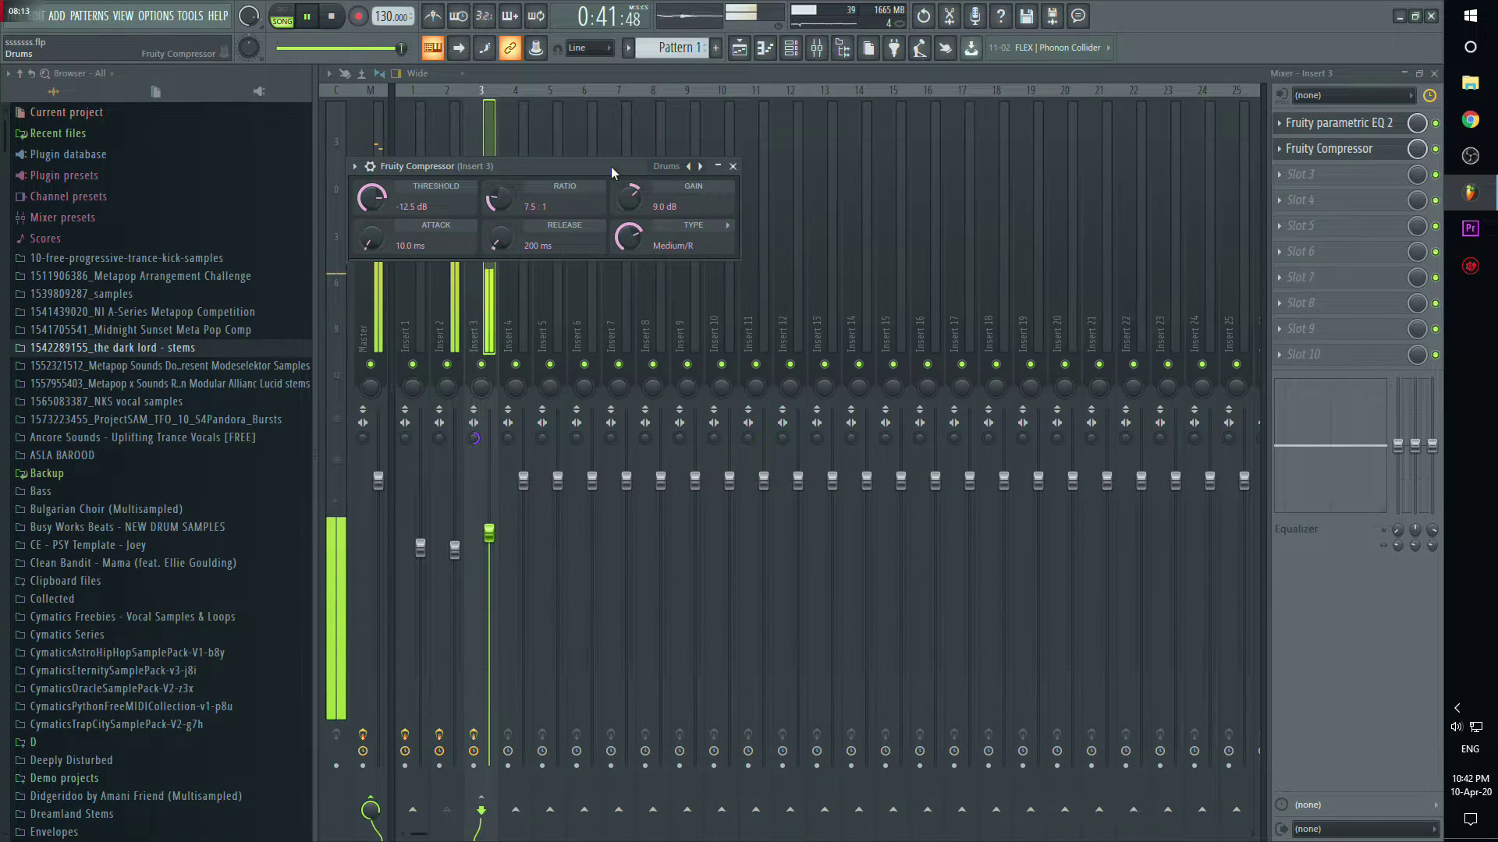
pyautogui.moveTo(611, 166); pyautogui.dragTo(967, 193)
pyautogui.moveTo(489, 532); pyautogui.dragTo(490, 554)
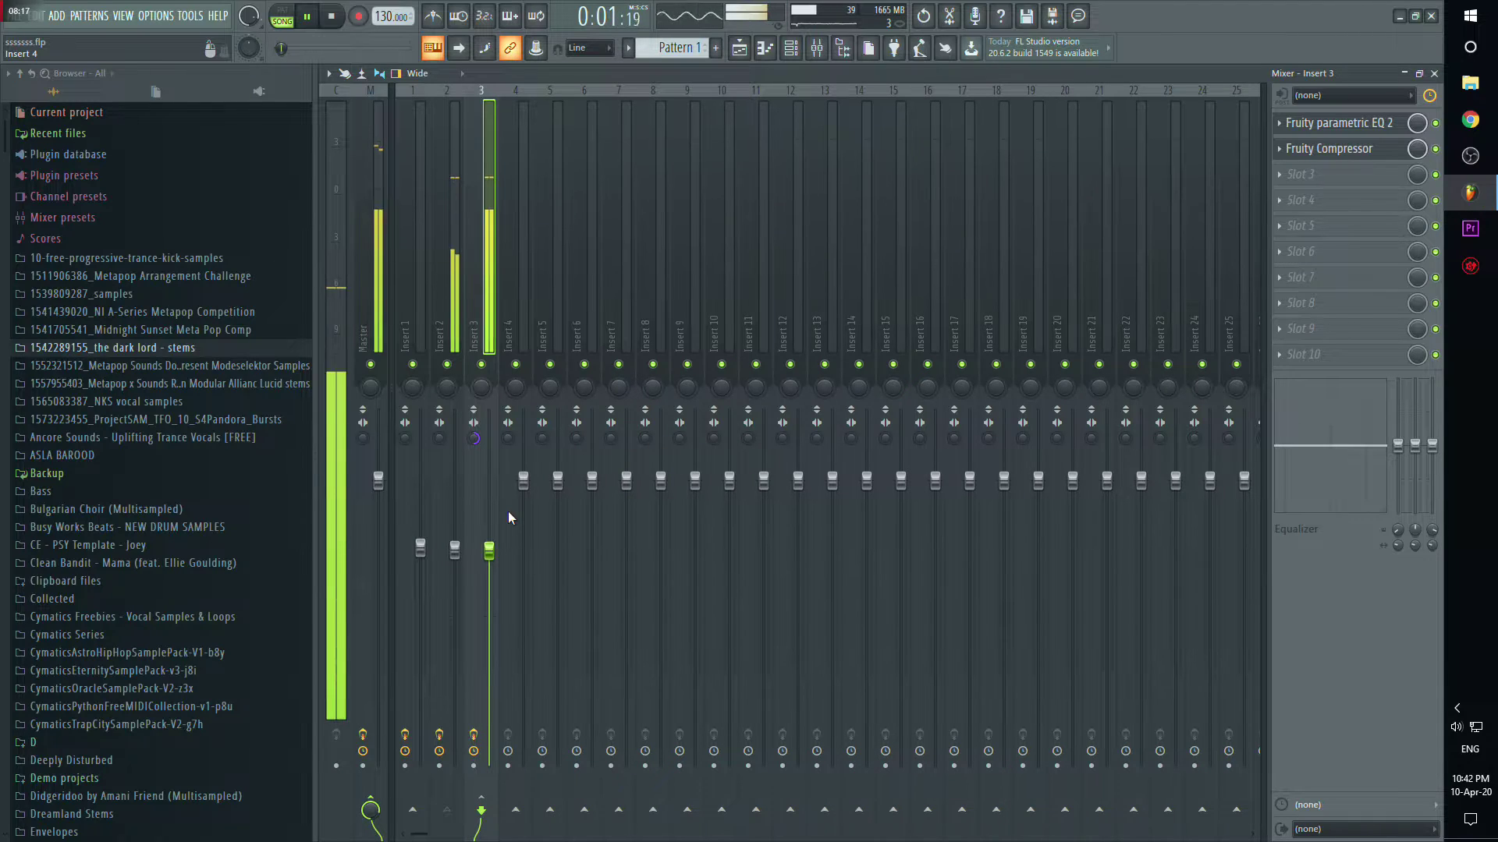
# Step: Switch Kick 2 to the Psy Trance 01 preset and move its window clear of the mixer effects
pyautogui.click(790, 48)
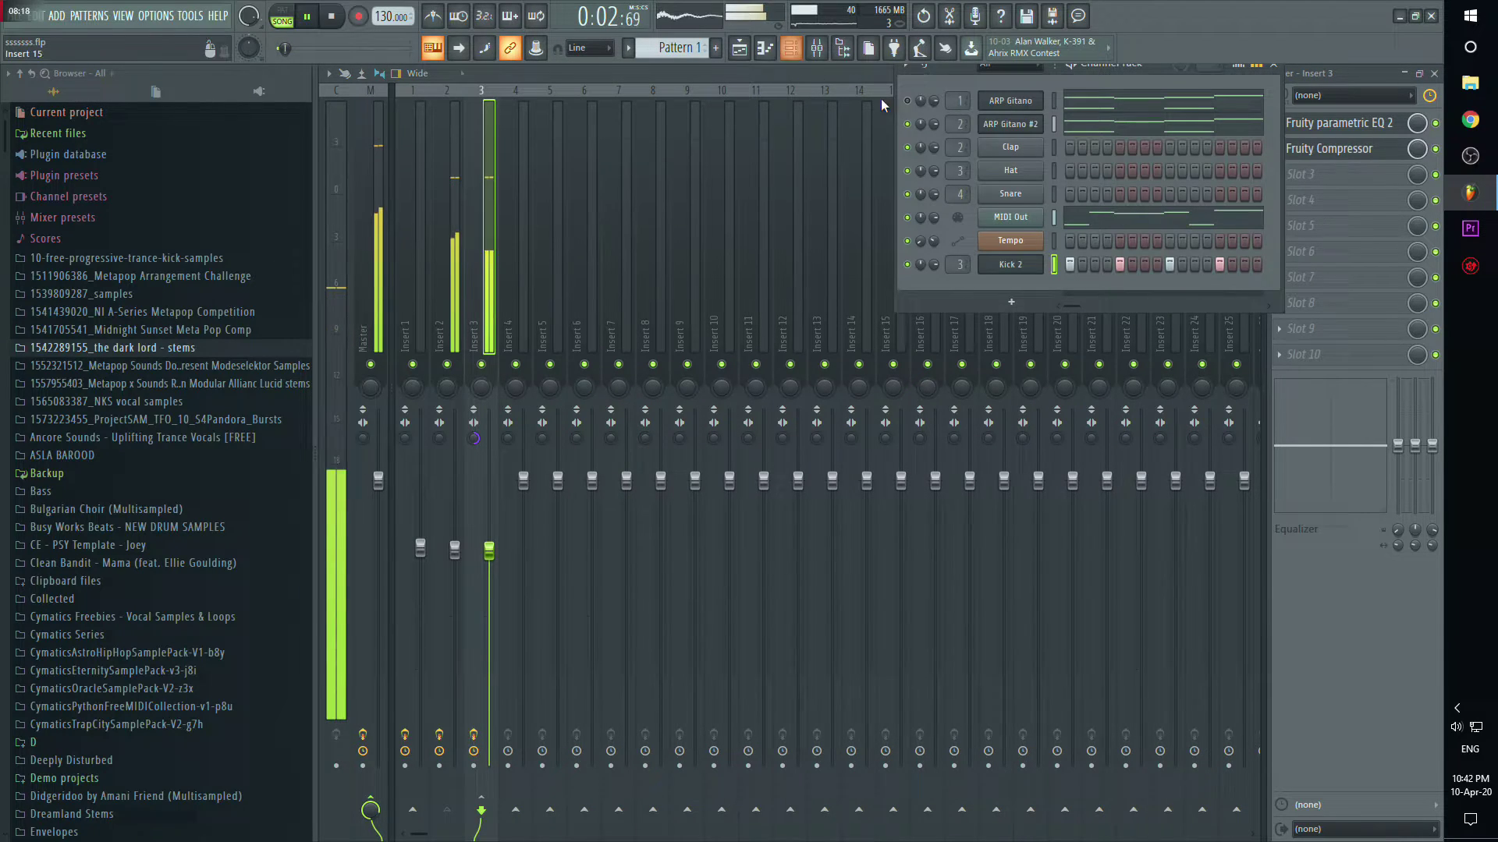
pyautogui.click(1012, 263)
pyautogui.click(937, 314)
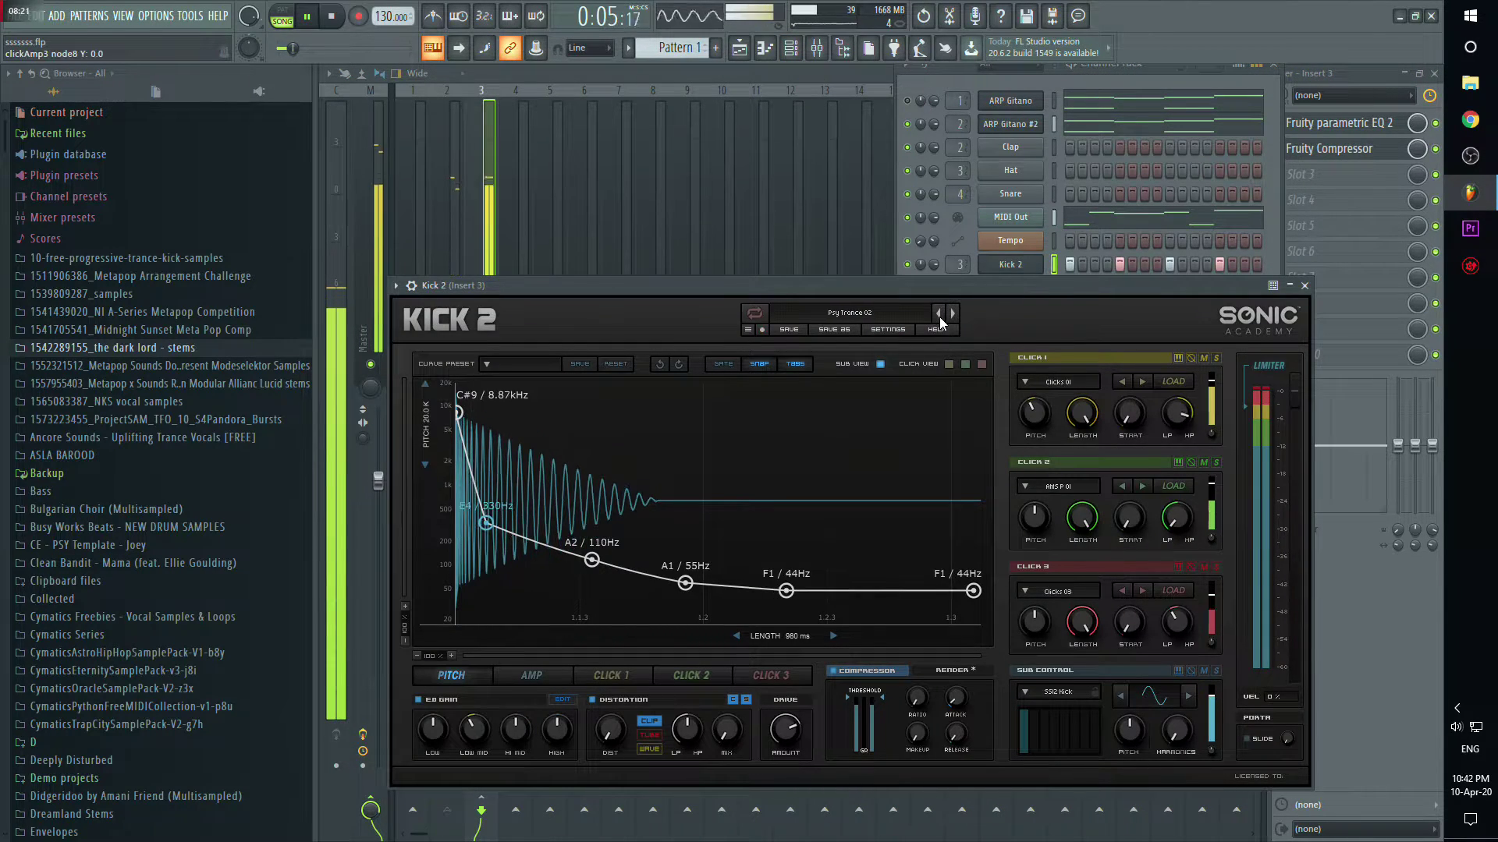
pyautogui.click(937, 314)
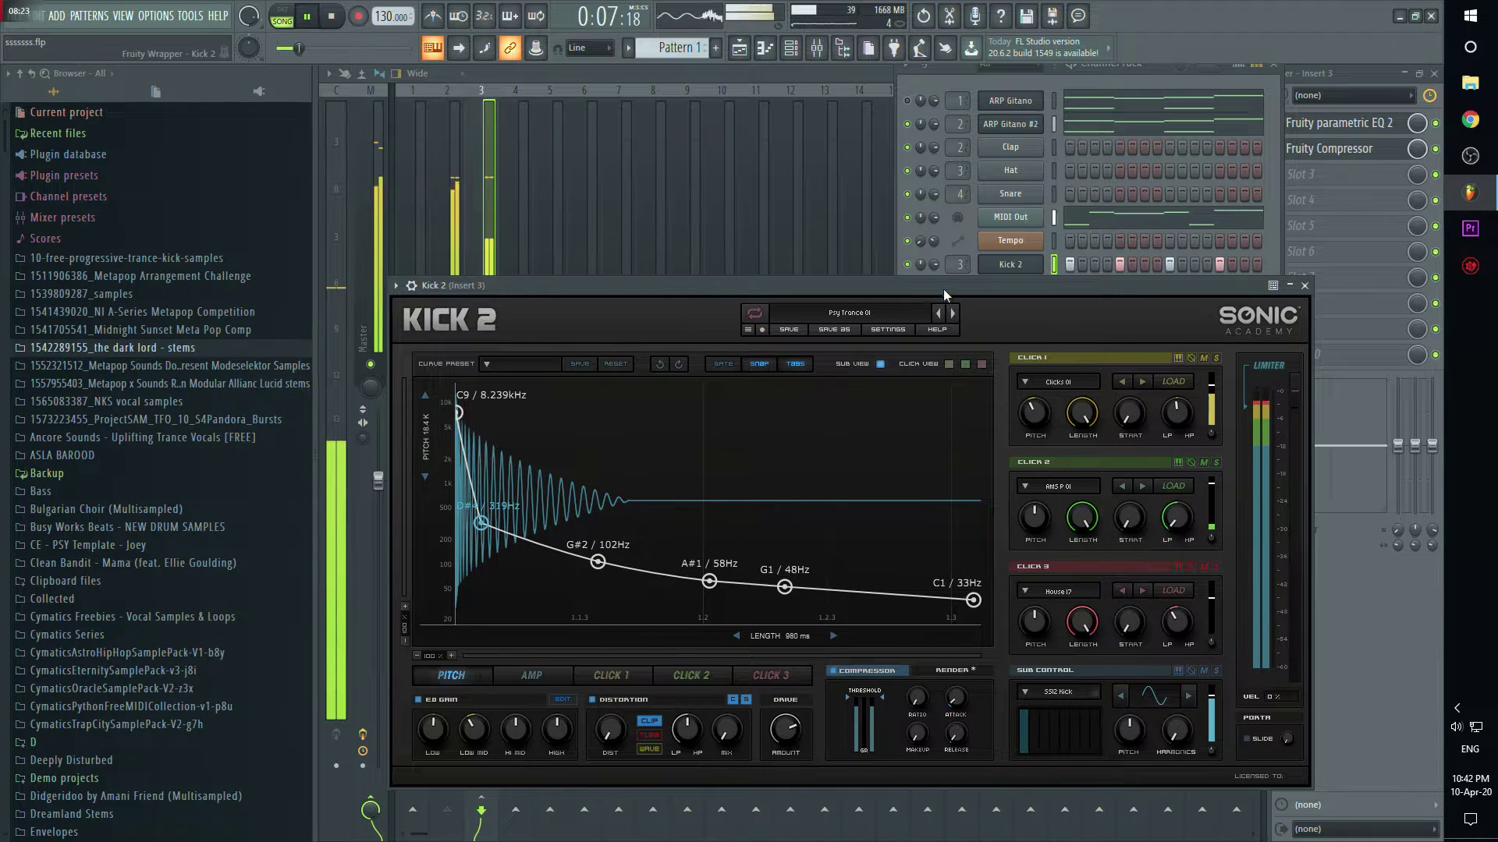
pyautogui.moveTo(936, 286); pyautogui.dragTo(1134, 511)
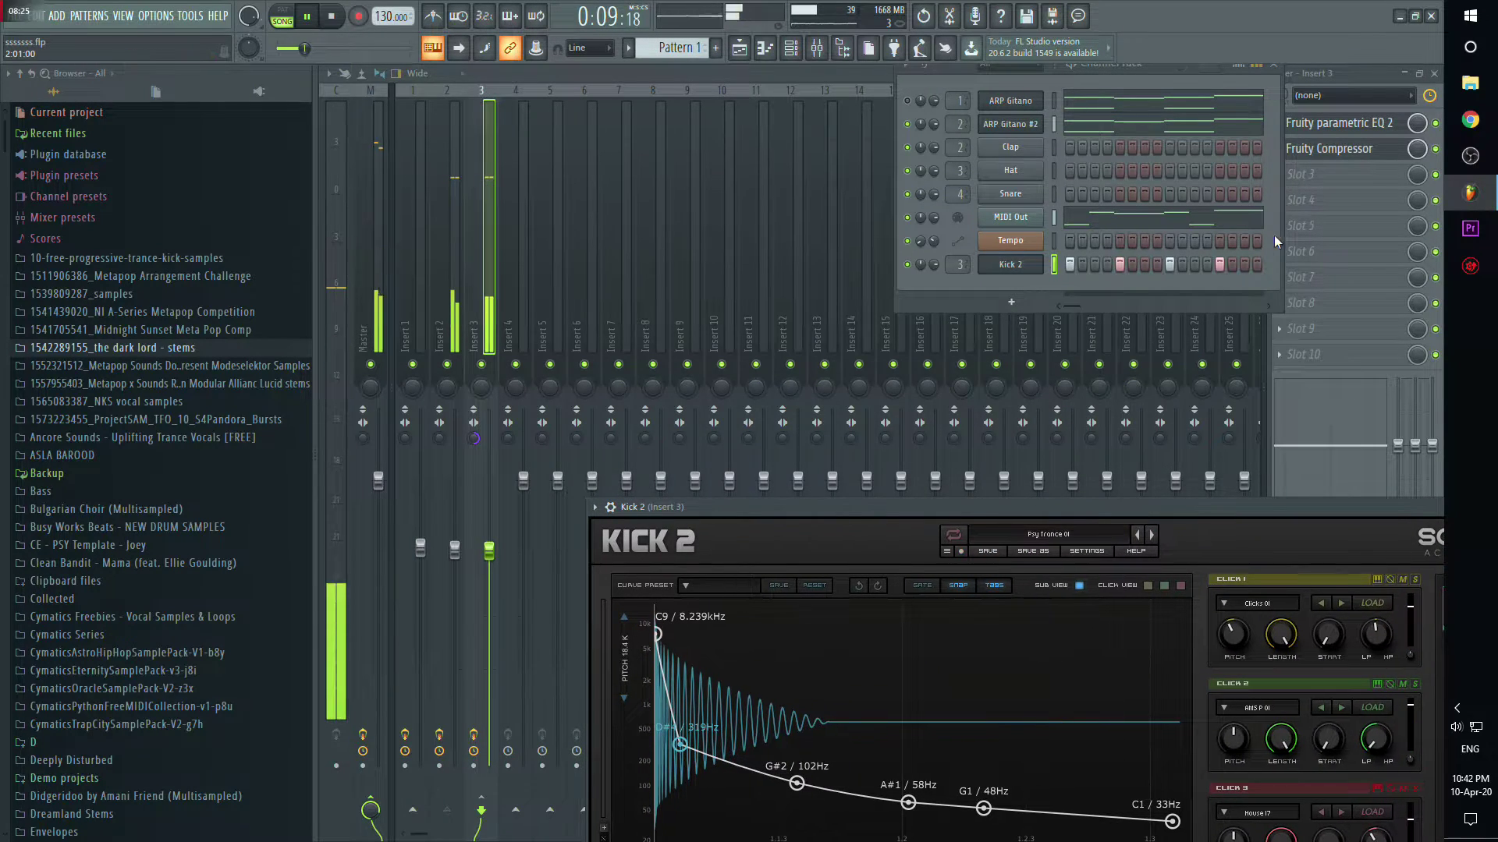
# Step: In Insert 3's Parametric EQ 2, shift the band 1 cut slightly higher in frequency and boost band 7 a little more
pyautogui.click(1339, 122)
pyautogui.moveTo(381, 343); pyautogui.dragTo(389, 344)
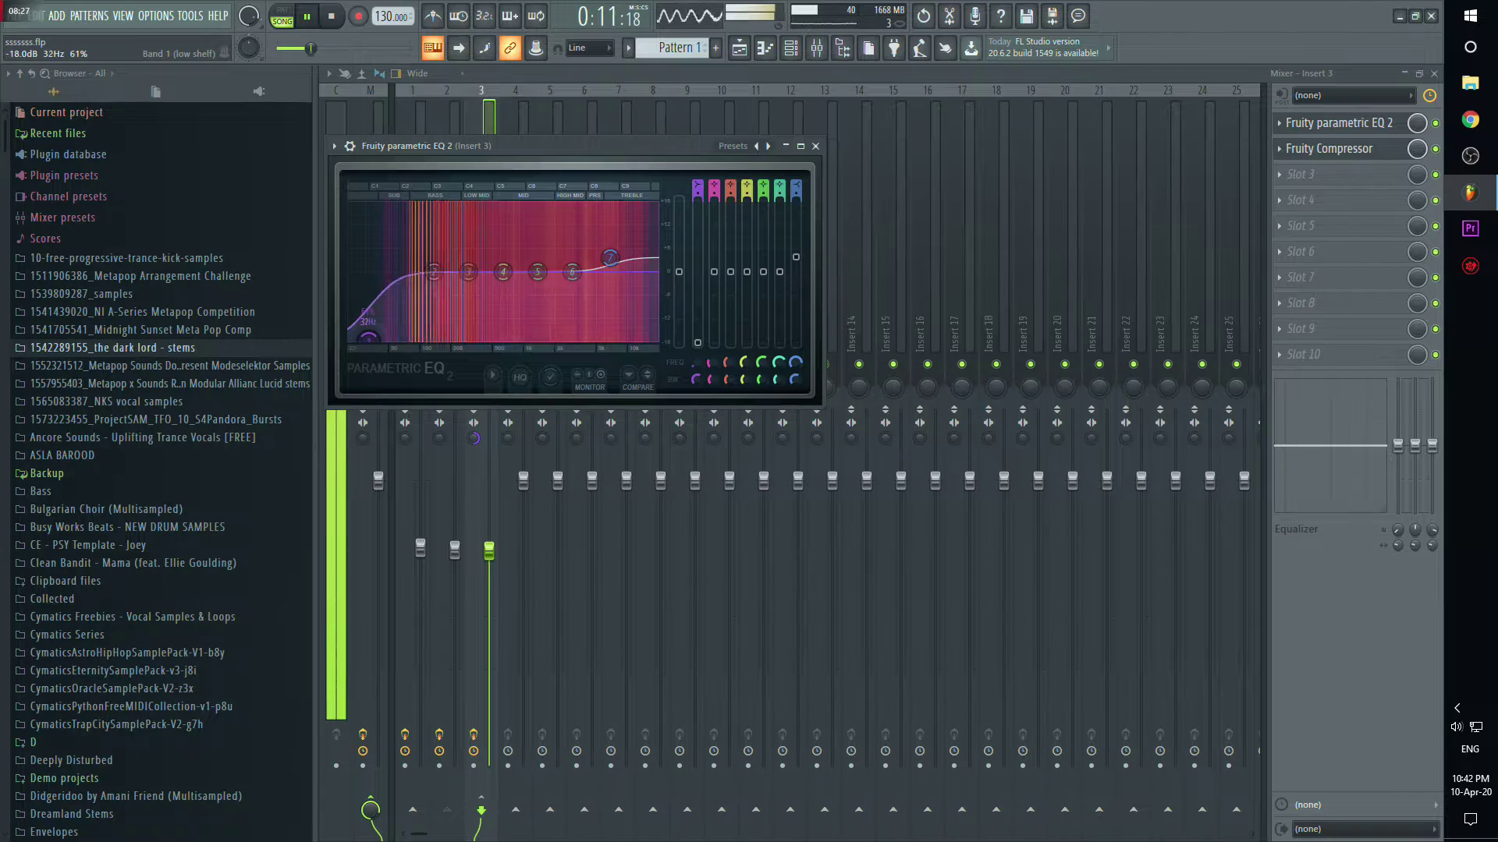
pyautogui.moveTo(609, 258); pyautogui.dragTo(607, 252)
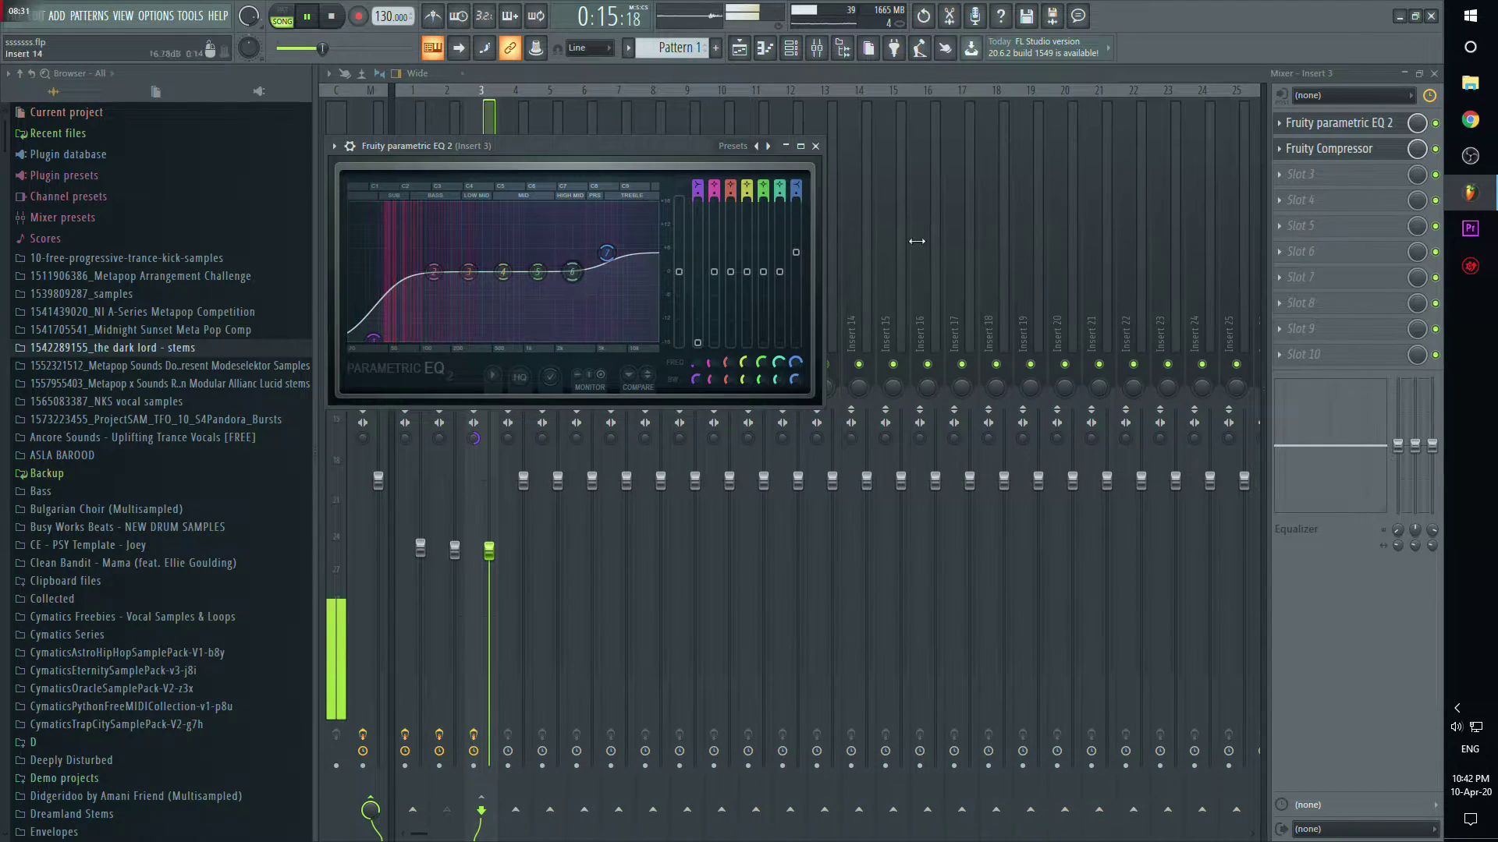
# Step: Change Gatekeeper on Insert 2 to the Chaplin preset
pyautogui.click(456, 120)
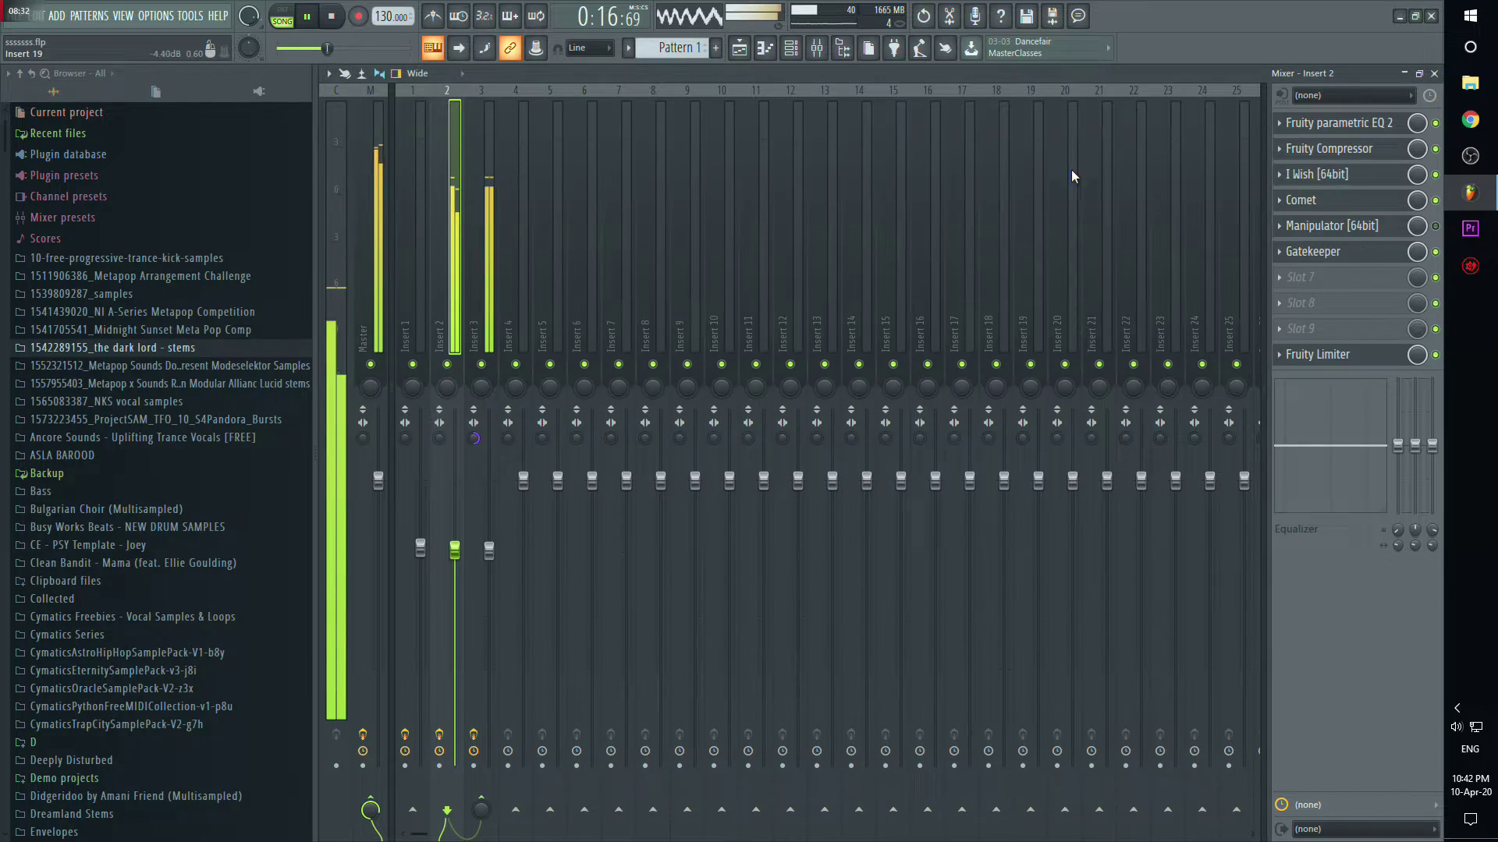
pyautogui.click(1330, 252)
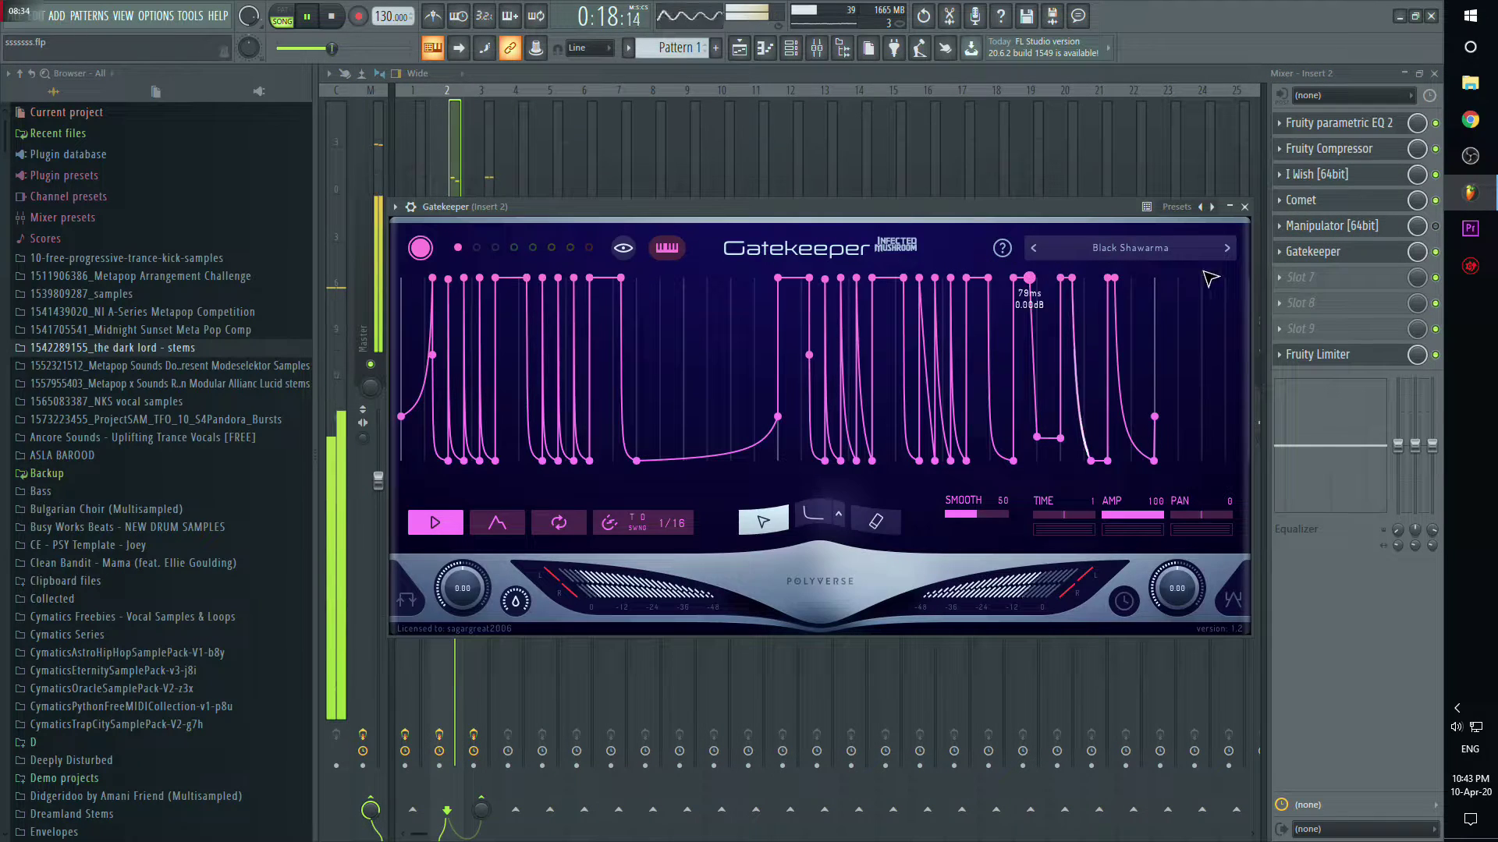
pyautogui.click(1101, 249)
pyautogui.click(966, 405)
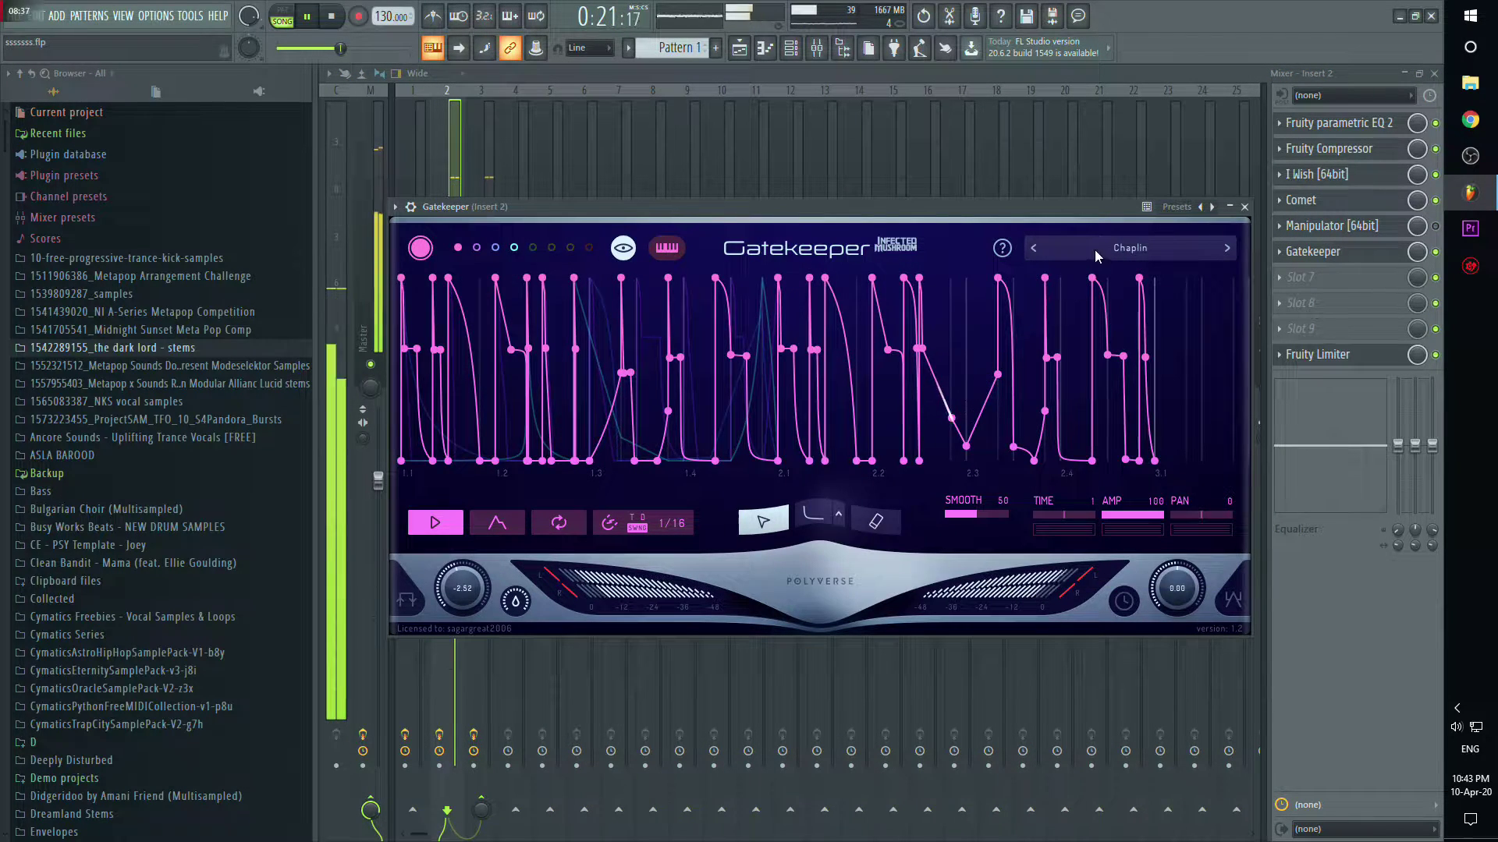
# Step: Raise the smoothing to 100 on envelopes 1, 2 and 4 of Gatekeeper's Chaplin preset
pyautogui.moveTo(970, 515); pyautogui.dragTo(1109, 513)
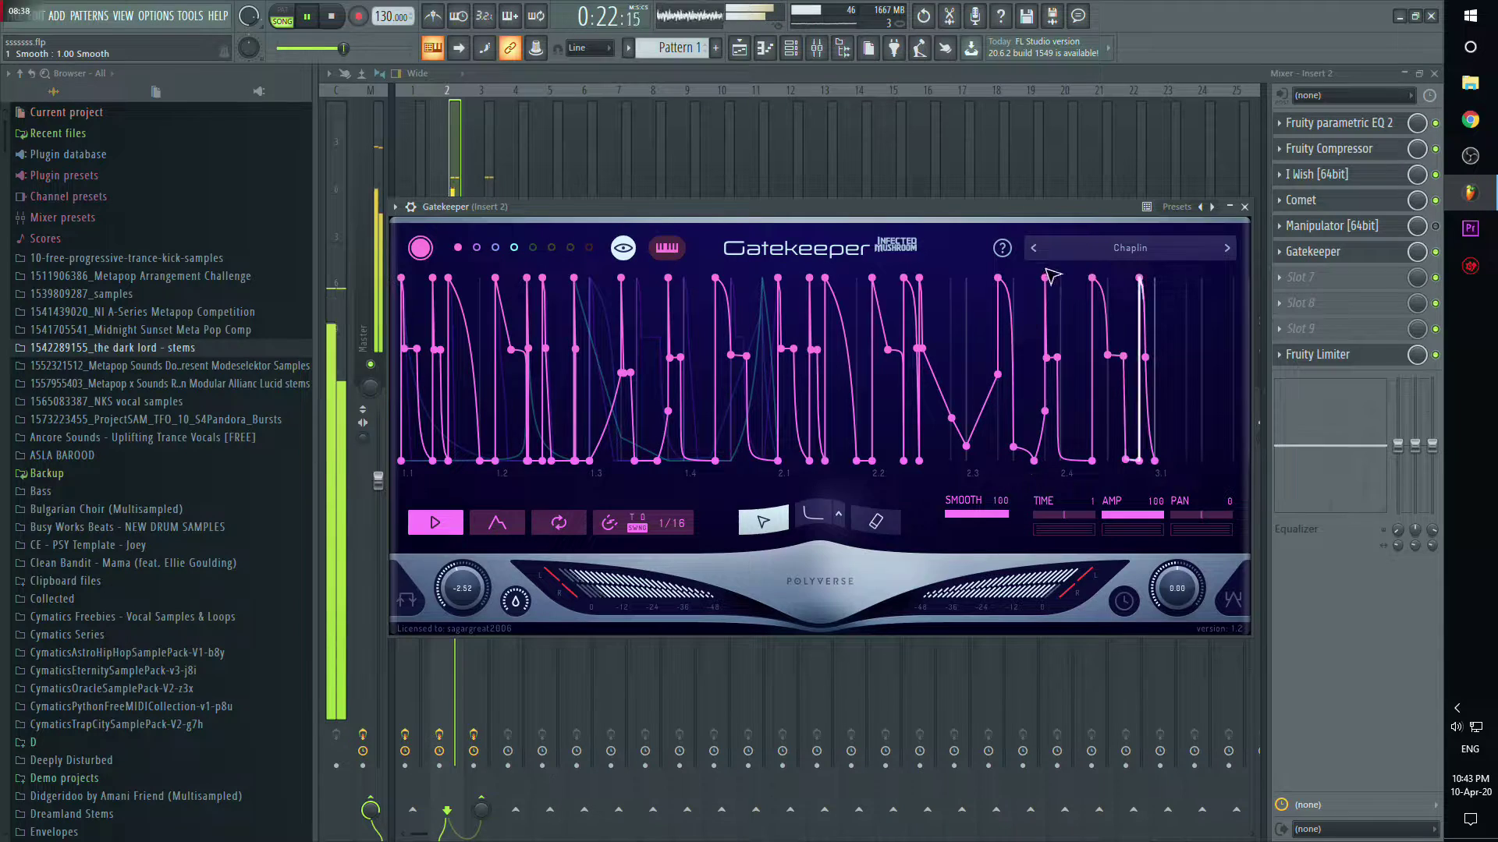
pyautogui.click(476, 249)
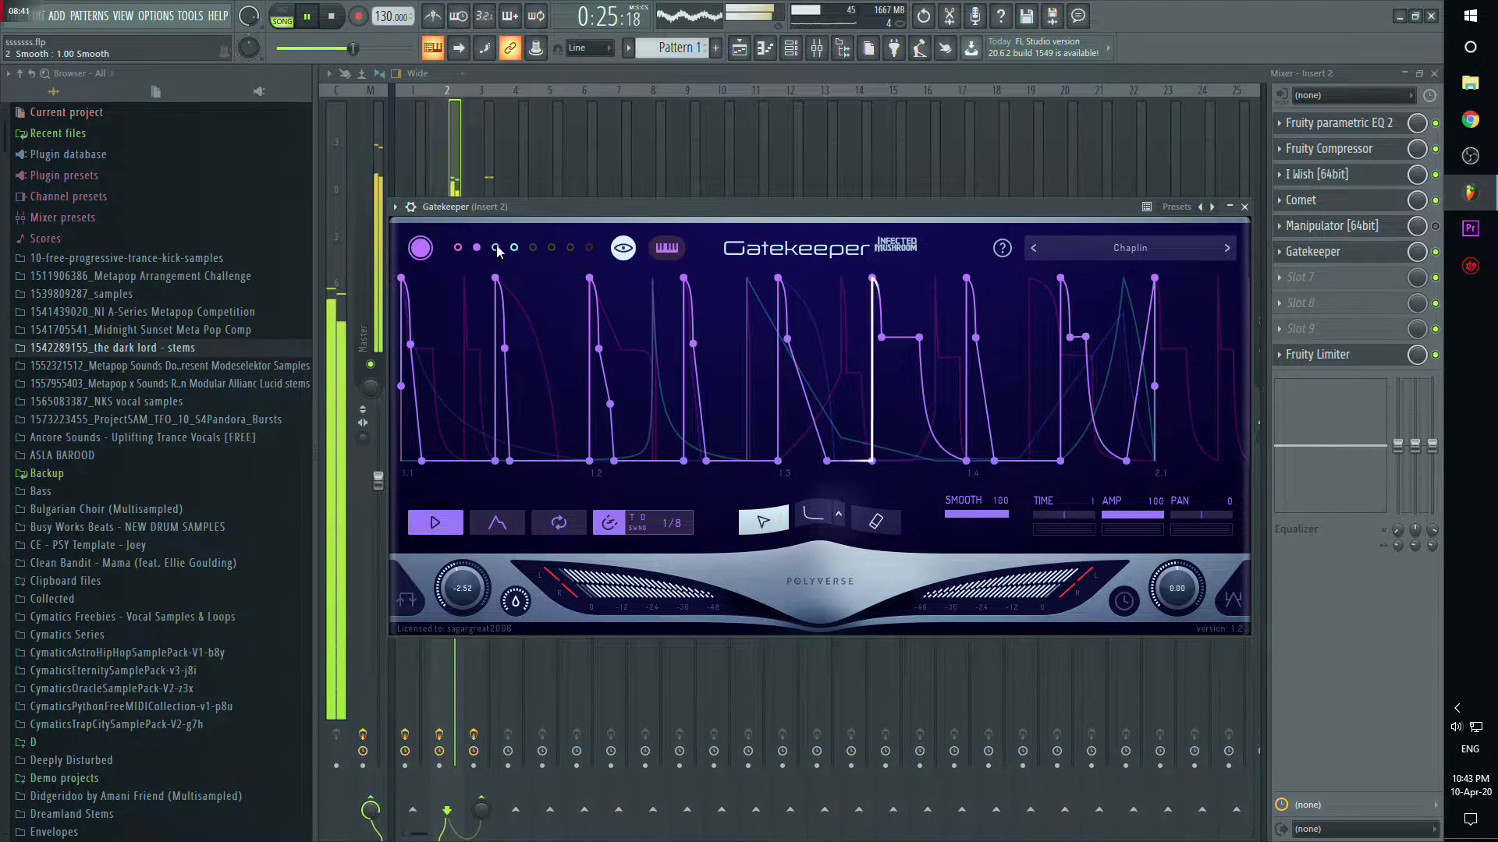
pyautogui.click(496, 248)
pyautogui.click(514, 248)
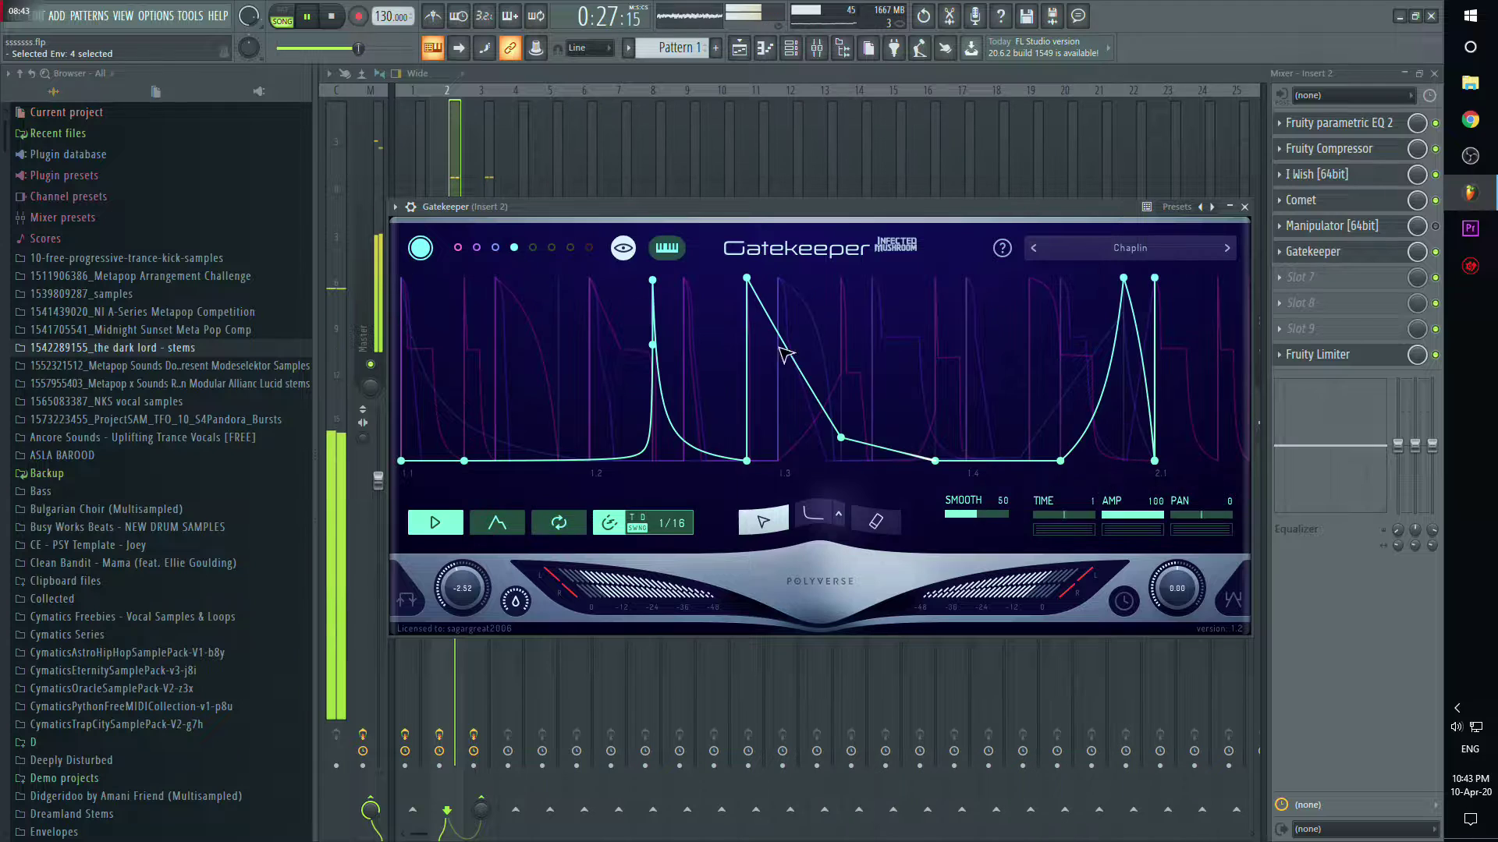
pyautogui.moveTo(964, 513); pyautogui.dragTo(1038, 488)
# Step: Load Gatekeeper's Spike dance 2 preset from the Evolving category and raise the smoothing of its envelopes to 100
pyautogui.click(1097, 244)
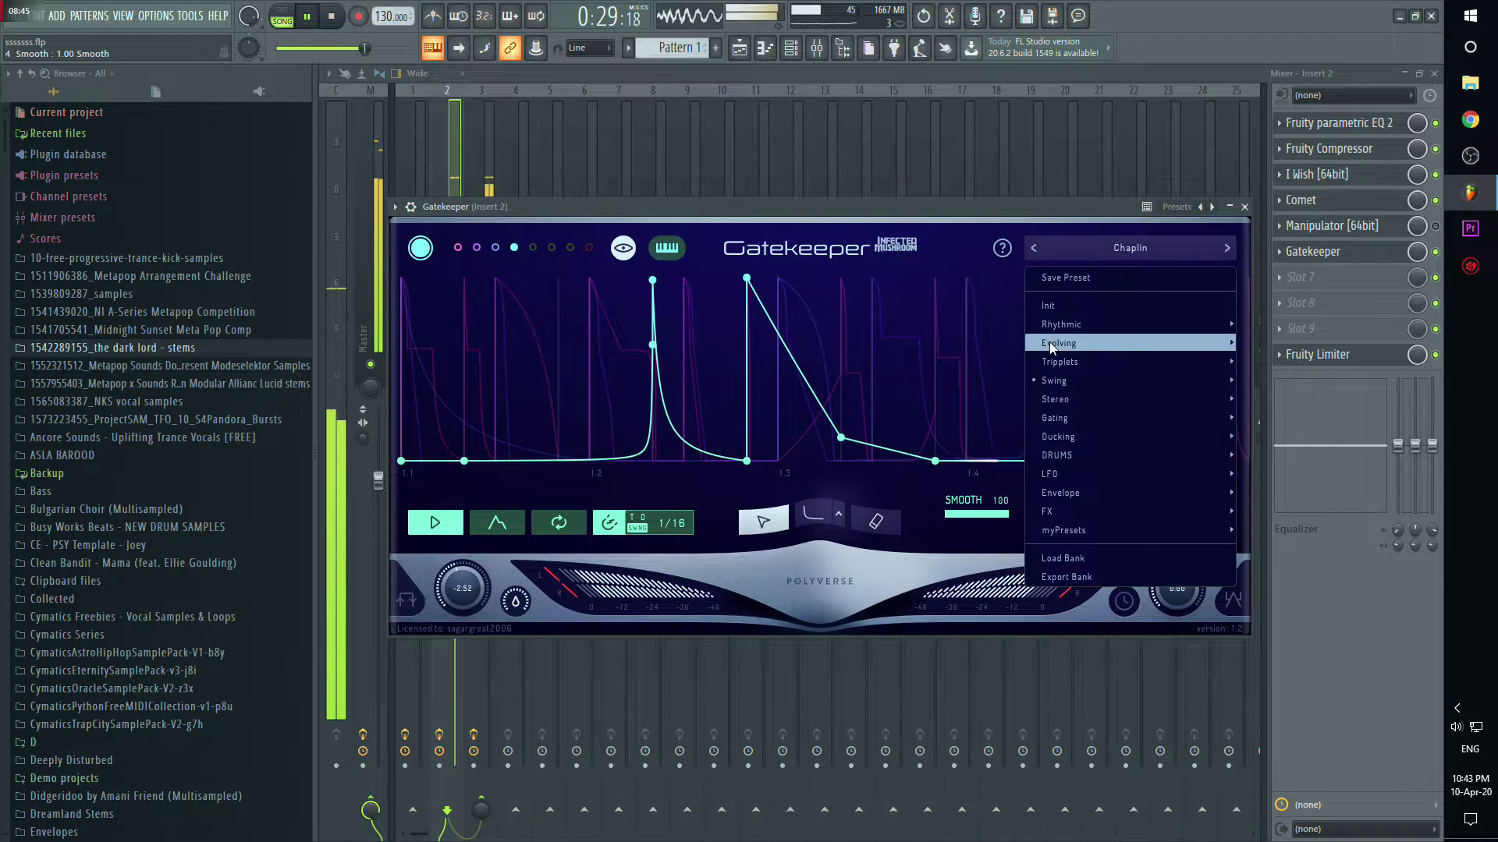
pyautogui.moveTo(1055, 343)
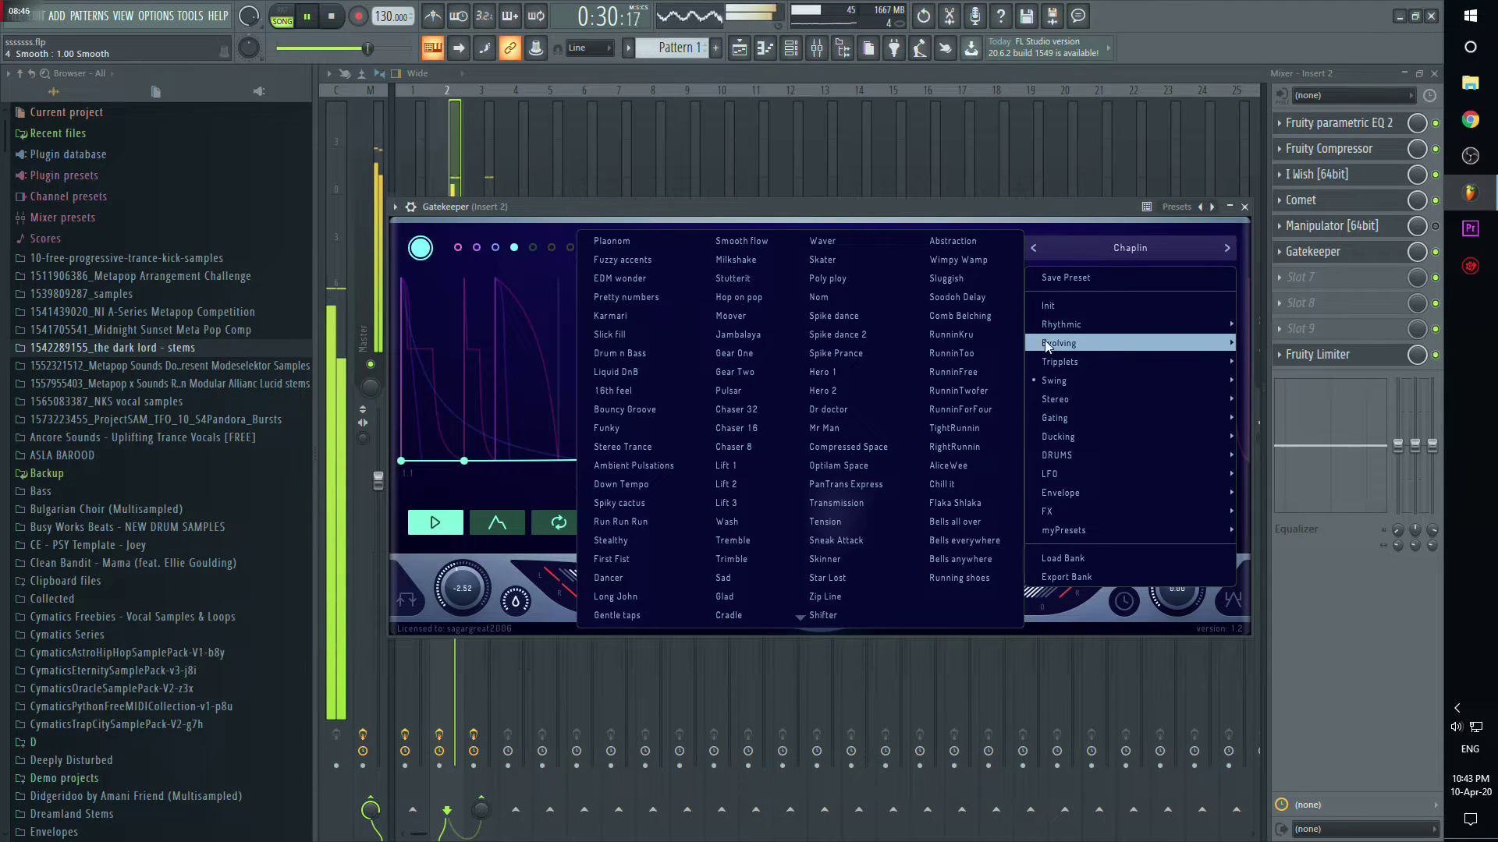
pyautogui.click(864, 337)
pyautogui.click(903, 340)
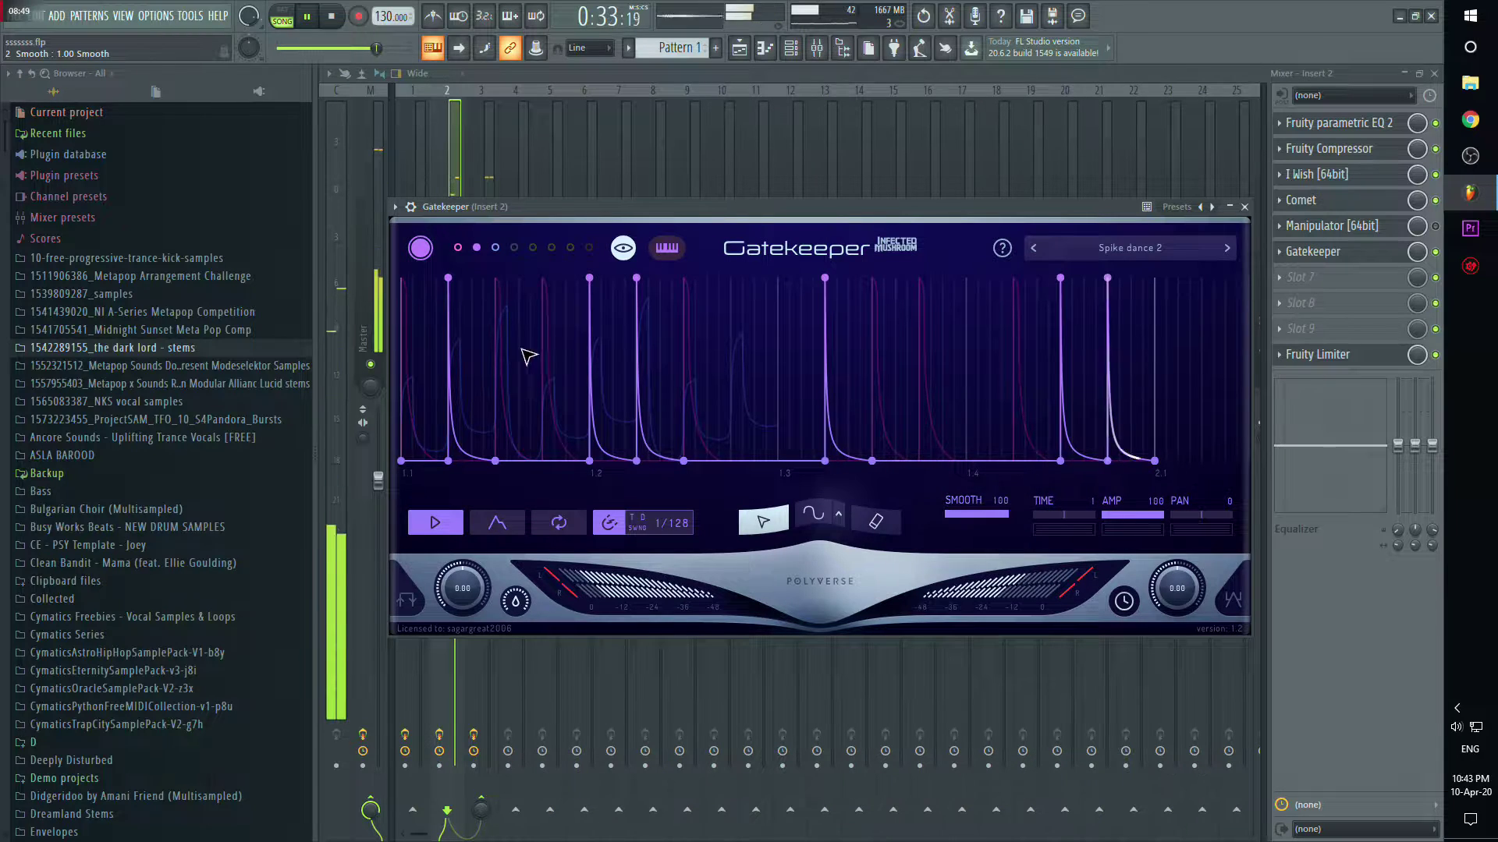
pyautogui.click(458, 247)
pyautogui.moveTo(972, 517); pyautogui.dragTo(1078, 519)
# Step: Set envelope 3's time to maximum and amplitude to 100 in Spike dance 2, and raise envelope 1's time to maximum
pyautogui.click(496, 248)
pyautogui.moveTo(1073, 515); pyautogui.dragTo(1230, 500)
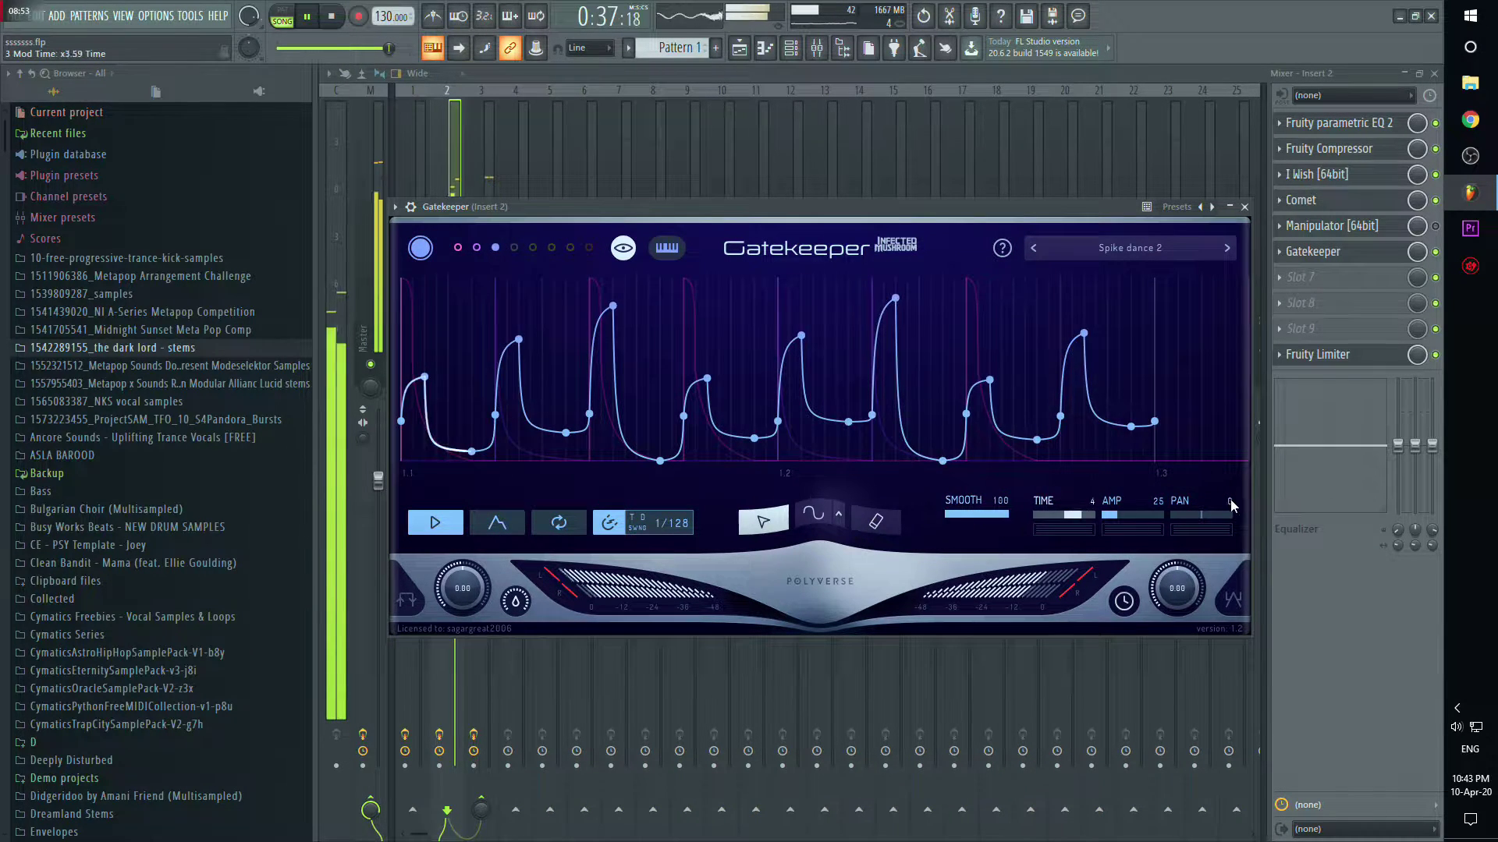
pyautogui.moveTo(1108, 515); pyautogui.dragTo(1139, 512)
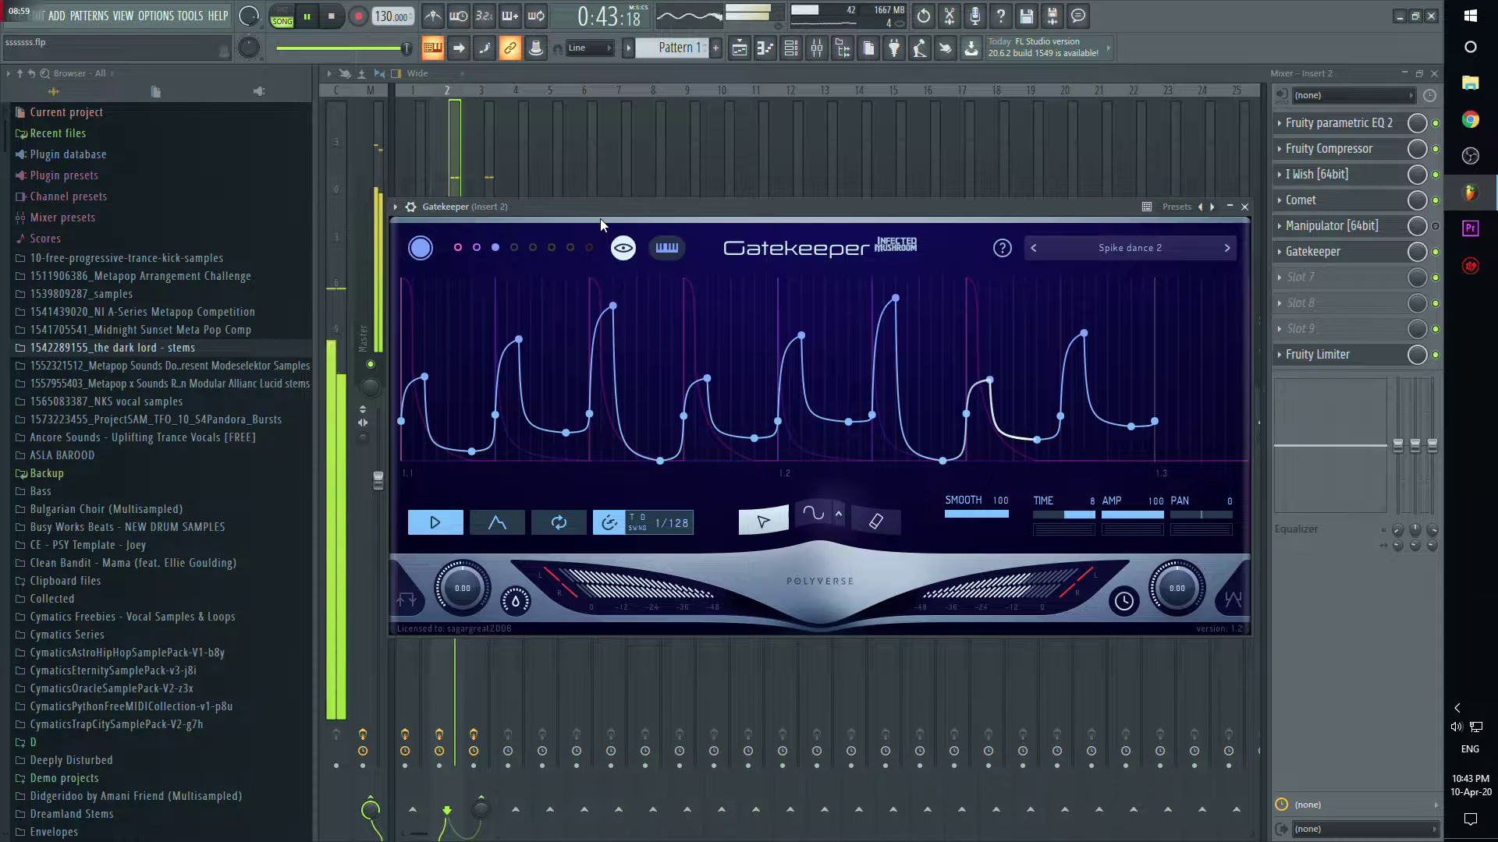
pyautogui.click(476, 247)
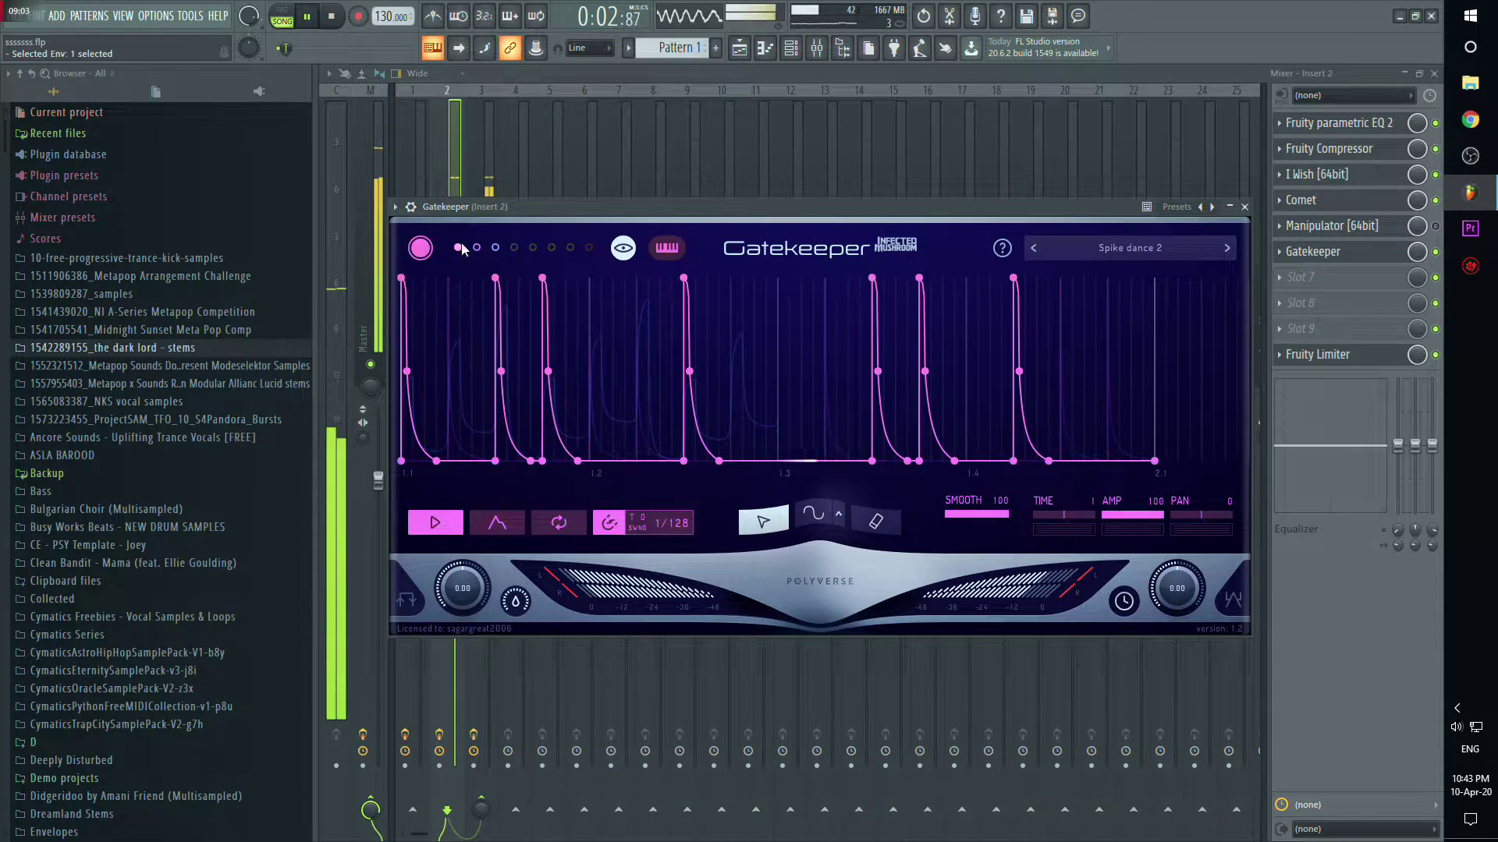
pyautogui.moveTo(1104, 511); pyautogui.dragTo(1068, 512)
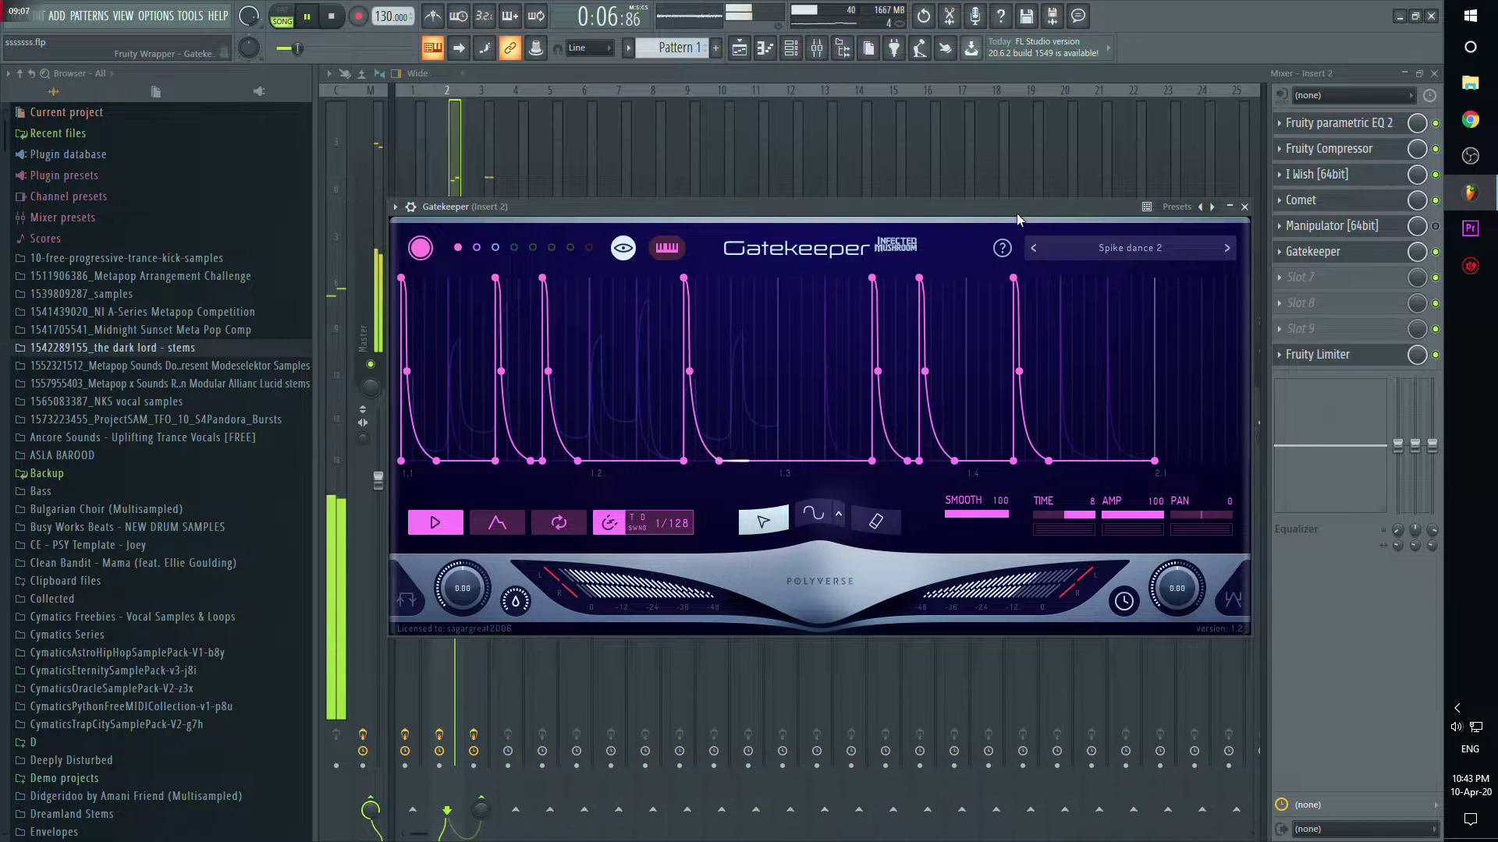
# Step: Load Gatekeeper's Broken three preset from the Tripplets category, and step back through the presets to Dynamic three
pyautogui.click(1131, 247)
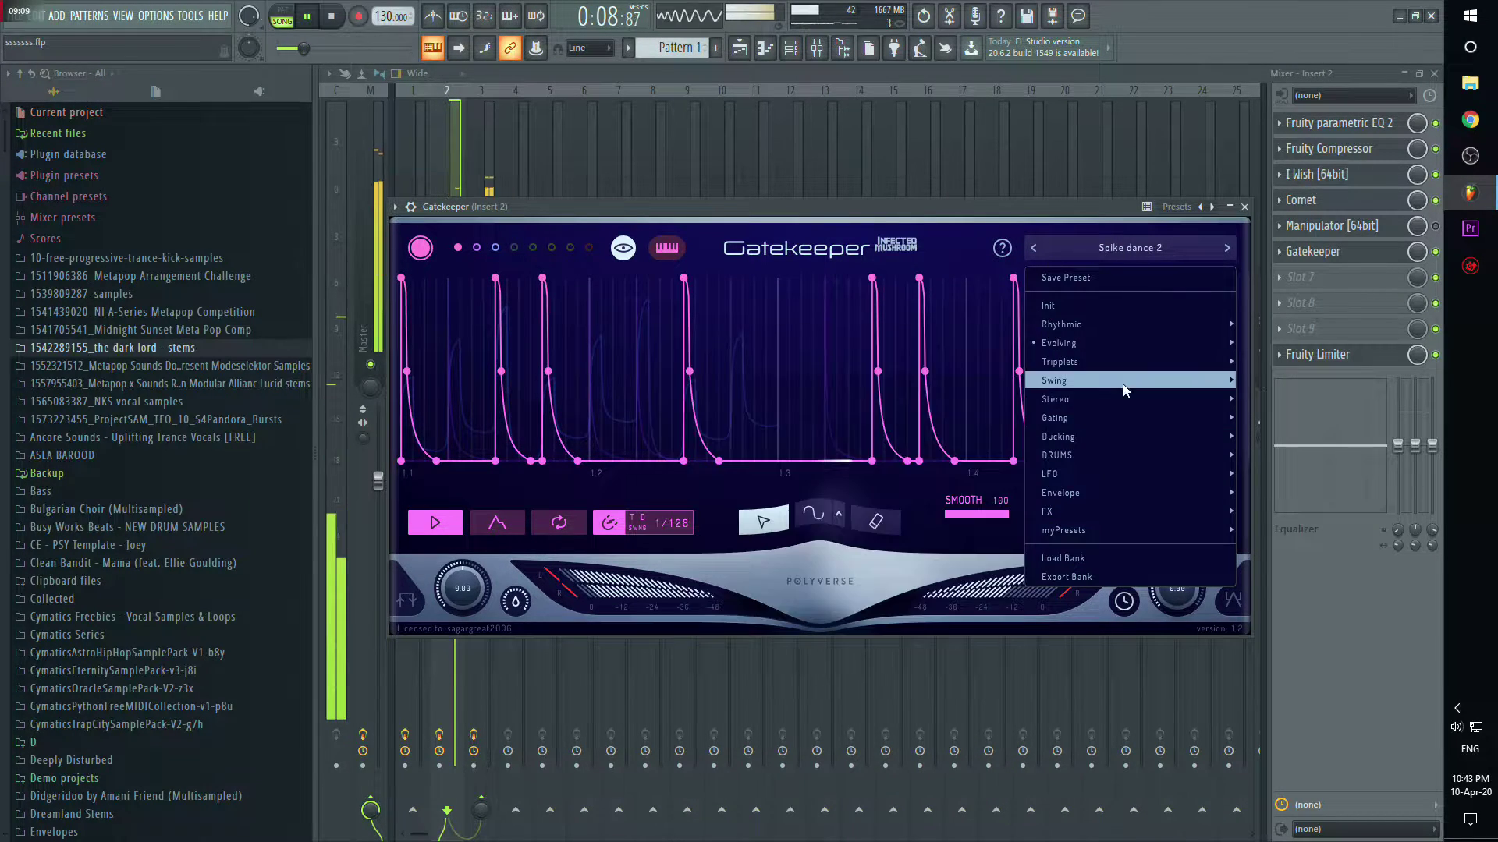
pyautogui.moveTo(1122, 379)
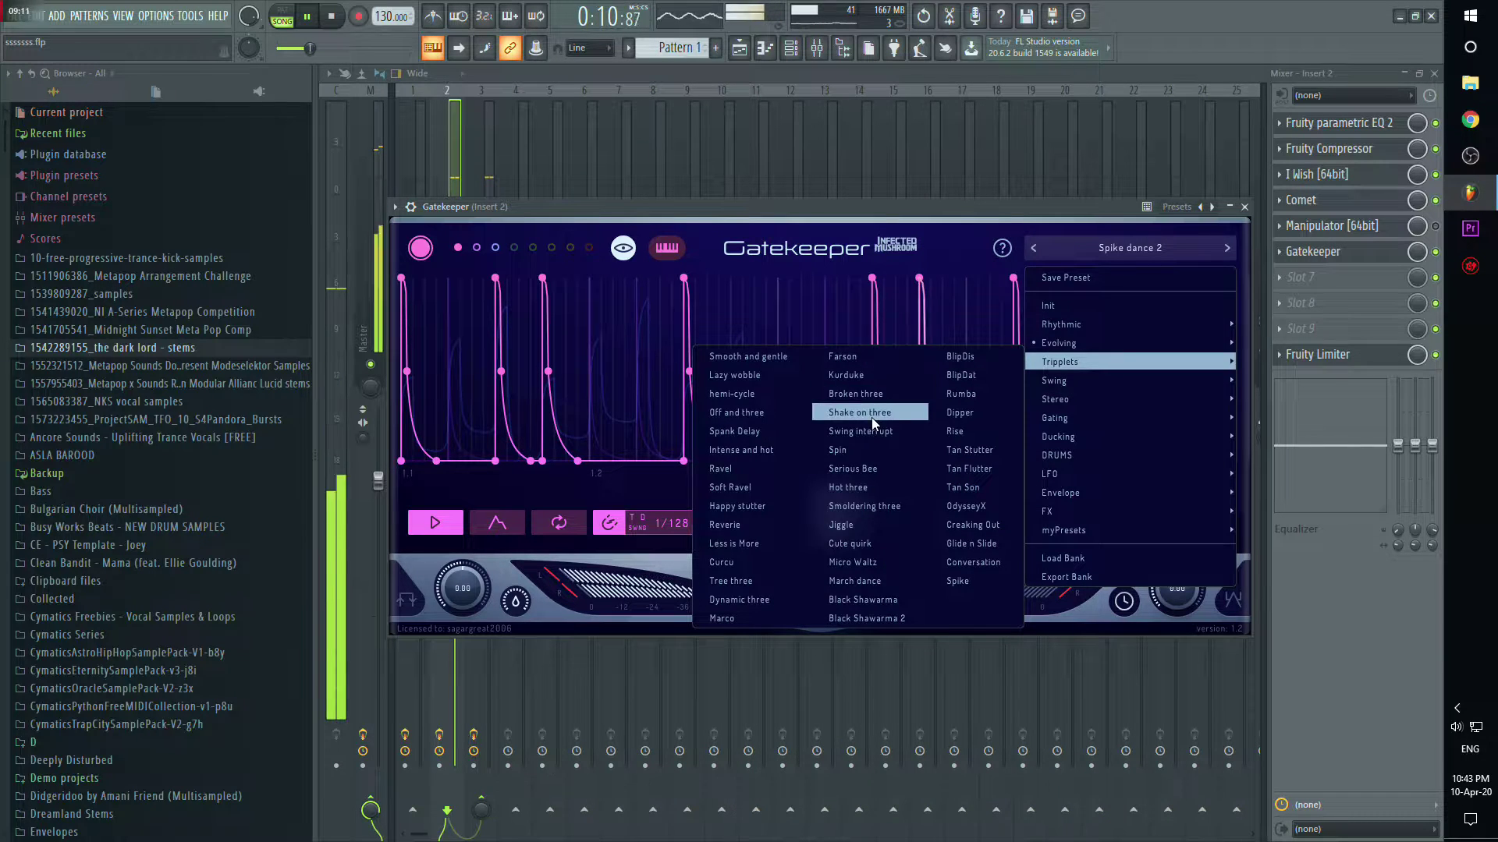
pyautogui.click(883, 396)
pyautogui.click(885, 394)
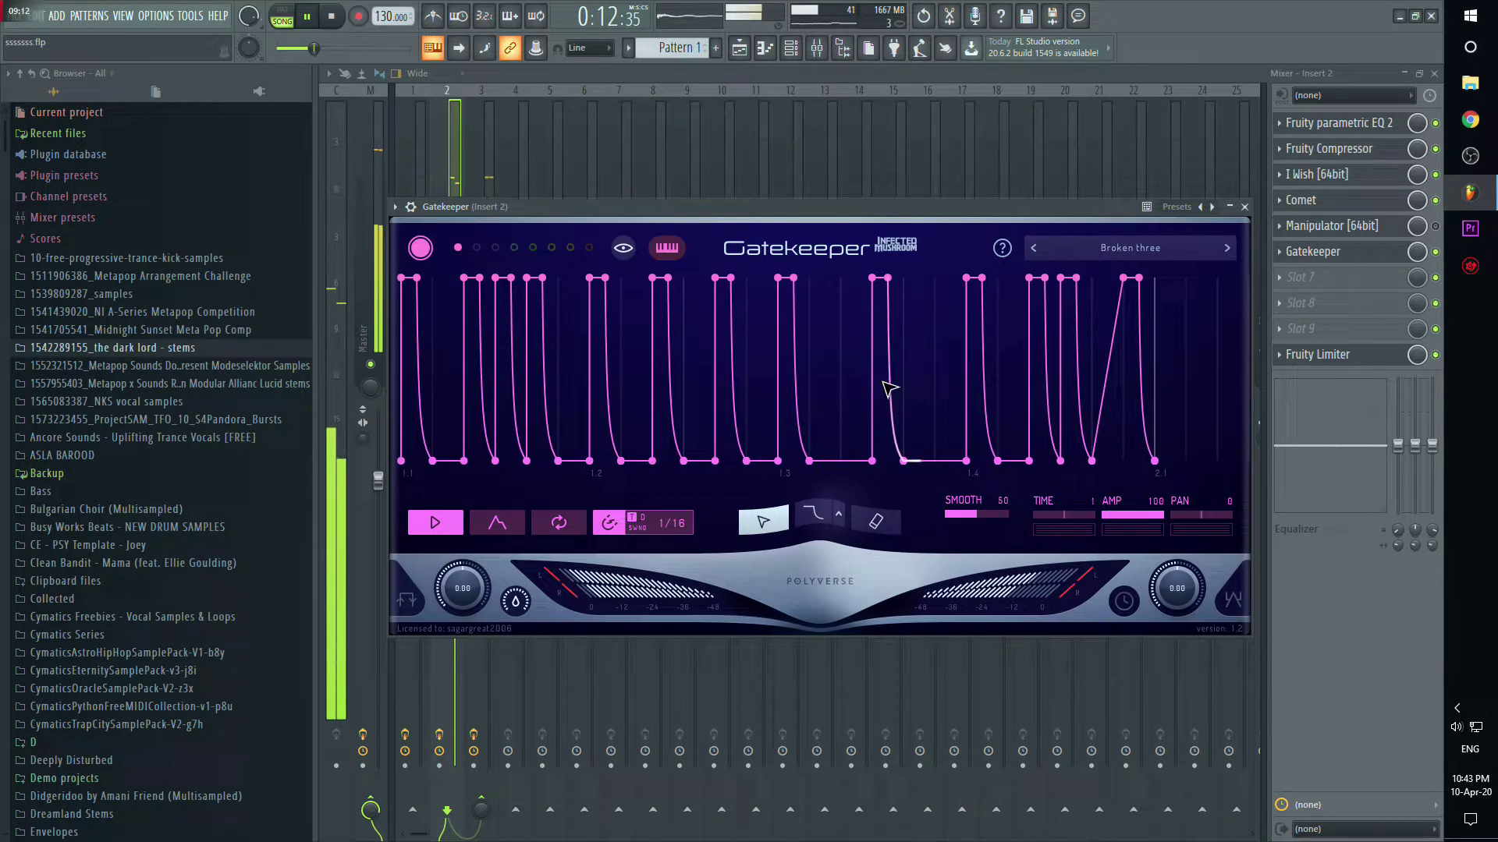
pyautogui.click(1034, 248)
pyautogui.click(1034, 248)
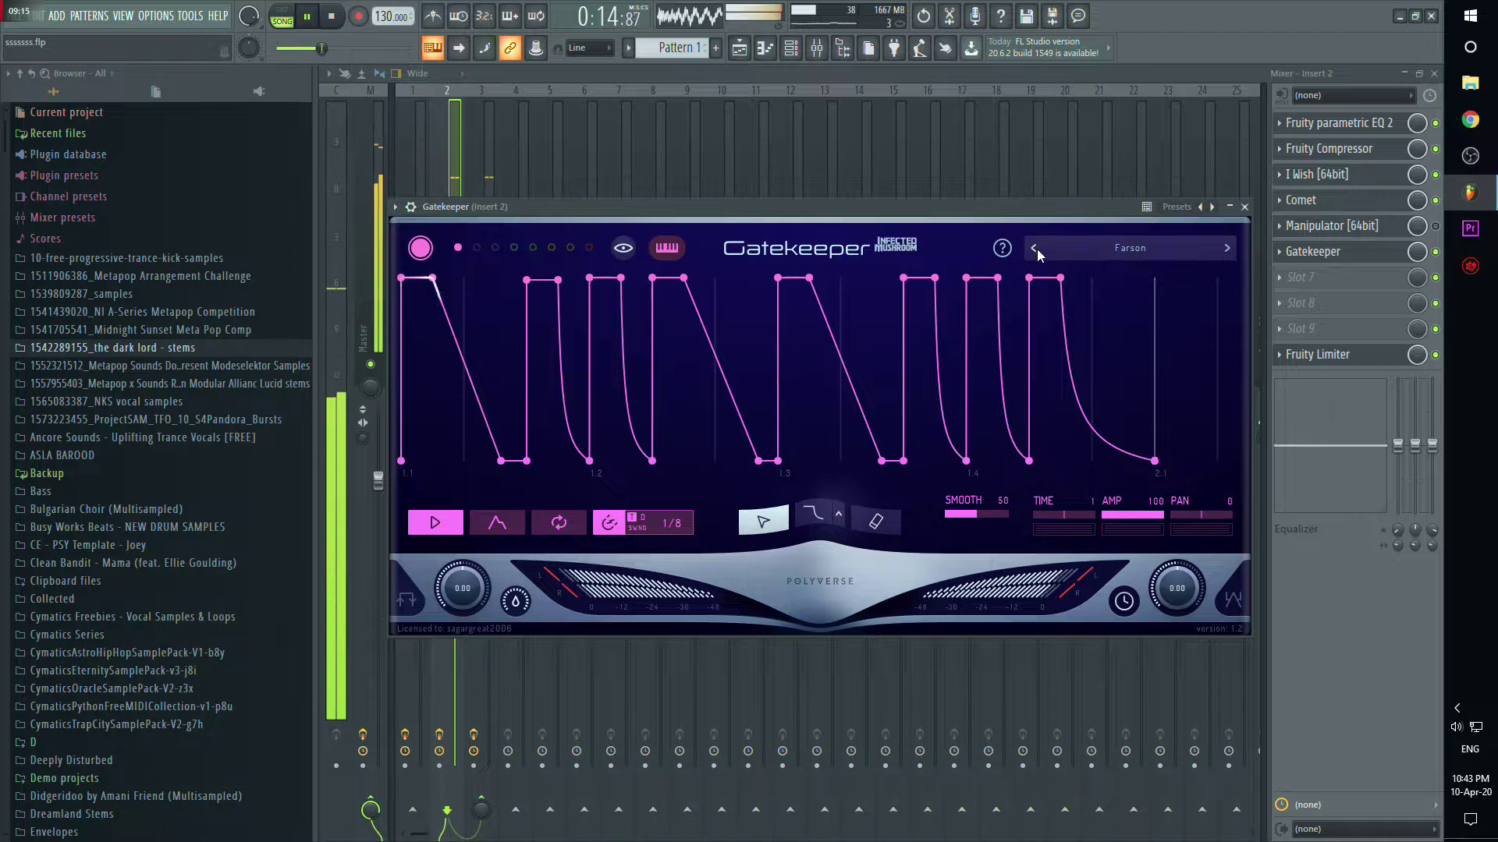
pyautogui.click(1035, 249)
pyautogui.click(1034, 248)
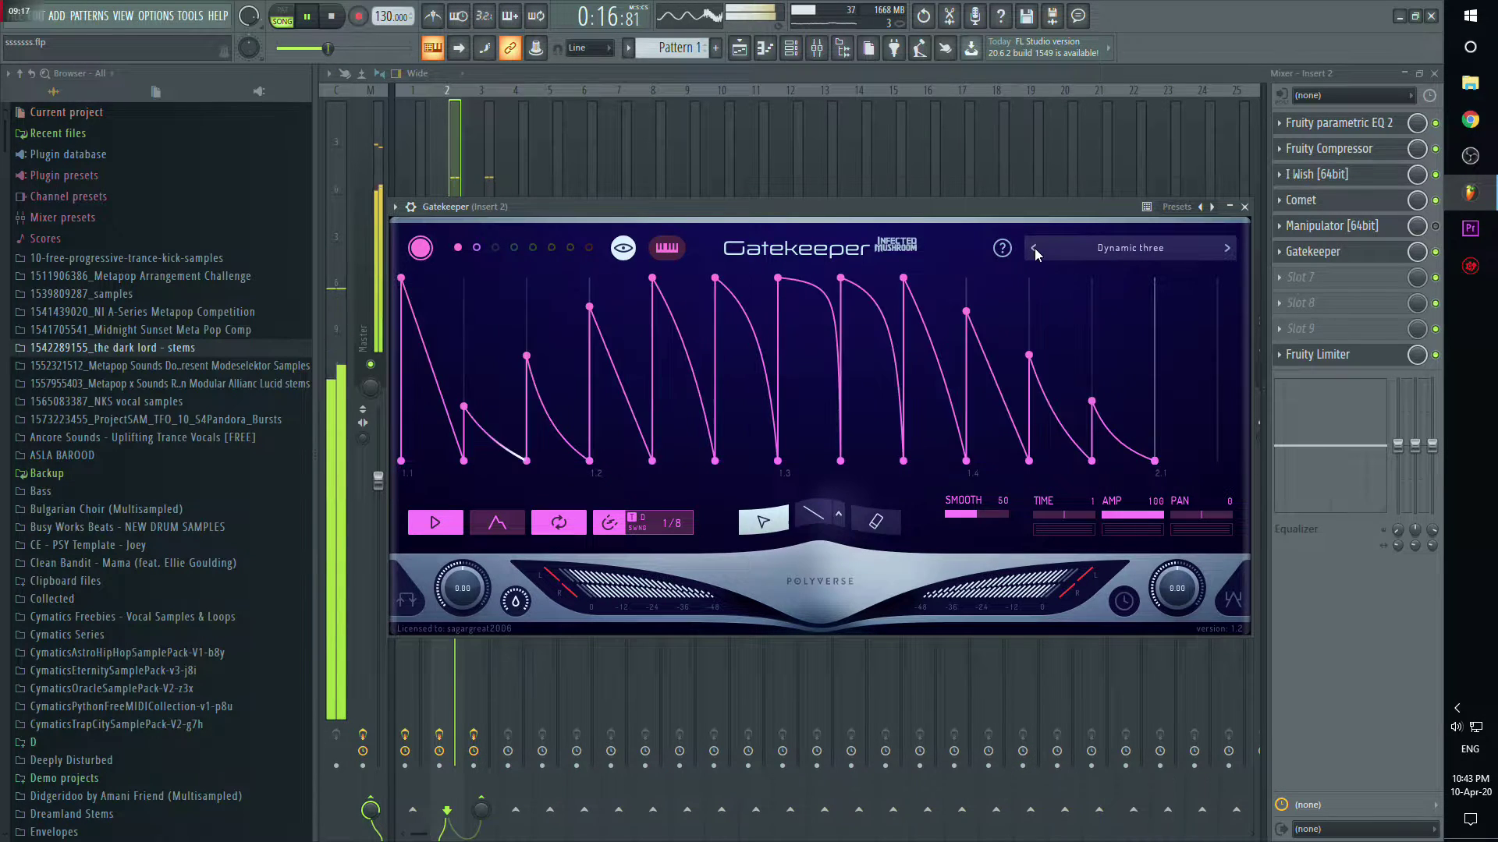
# Step: In Dynamic three, set smoothing to 100 and grid to 1/16, paint curved decays around beat 1.4, and lower one point to the floor
pyautogui.click(1007, 512)
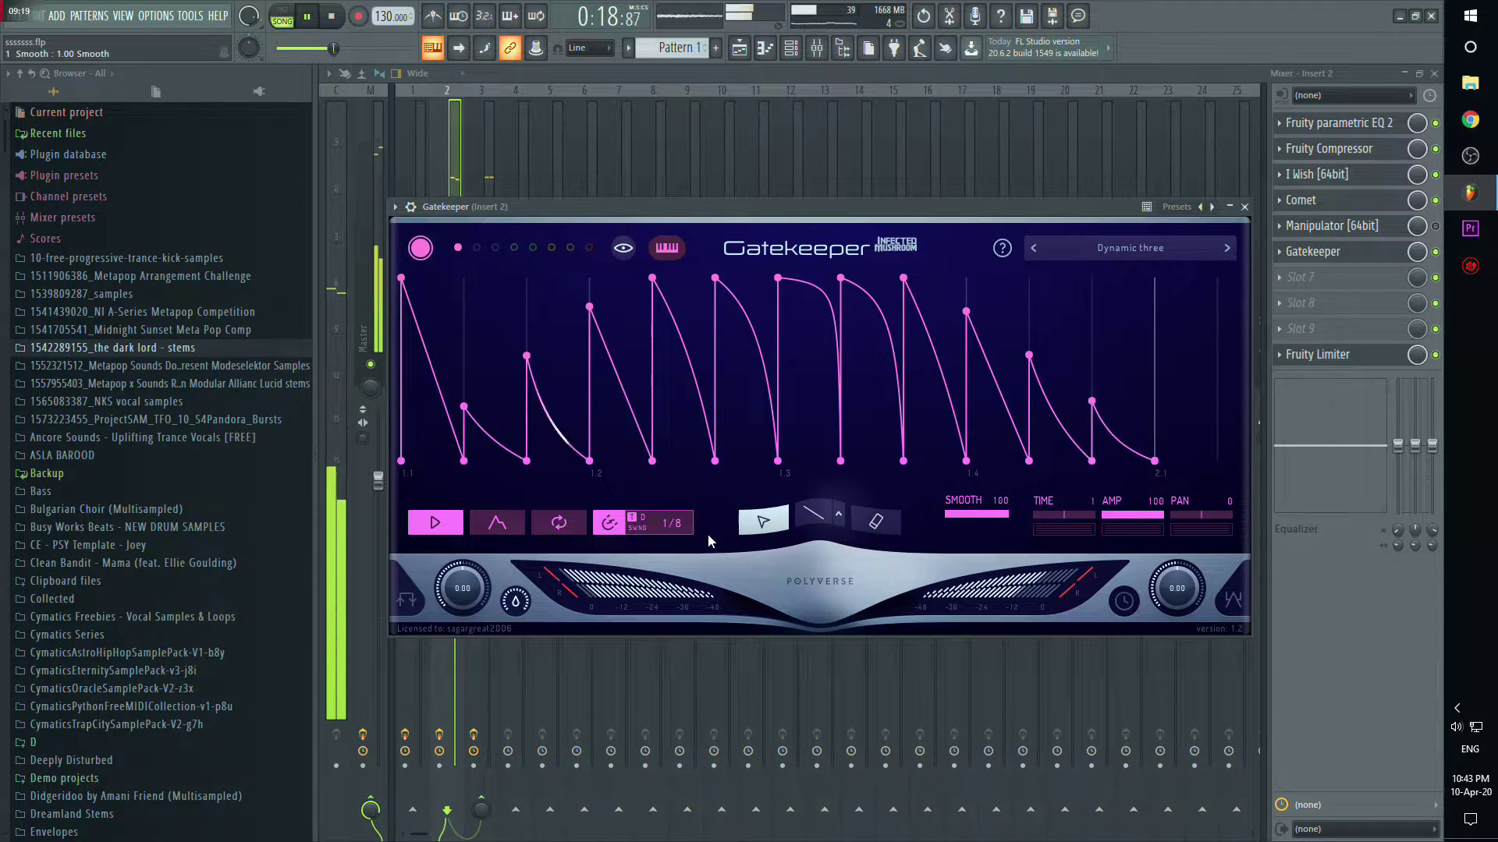
pyautogui.moveTo(679, 530); pyautogui.dragTo(687, 509)
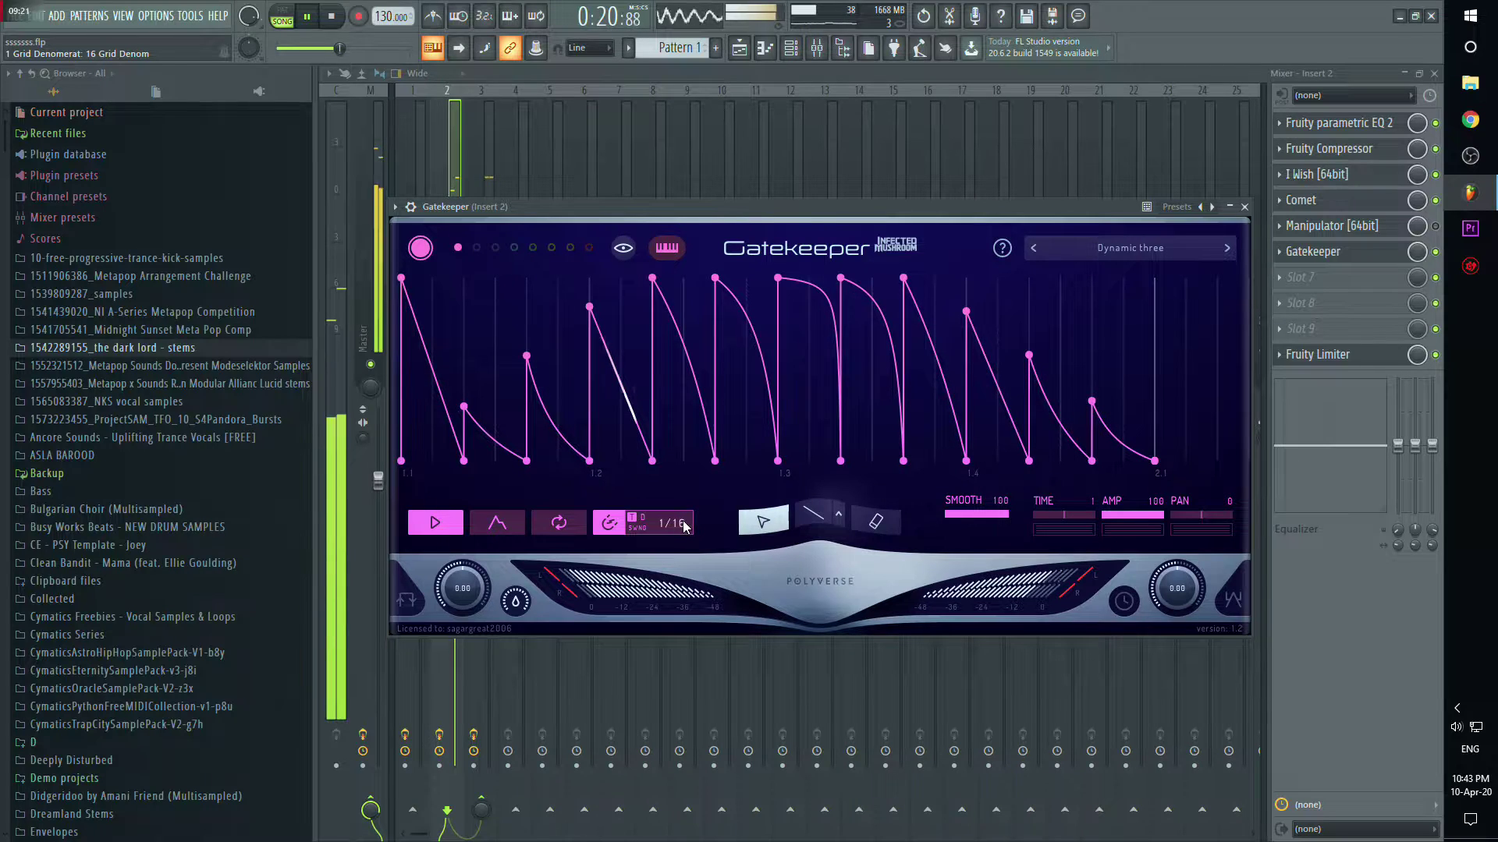
pyautogui.click(813, 516)
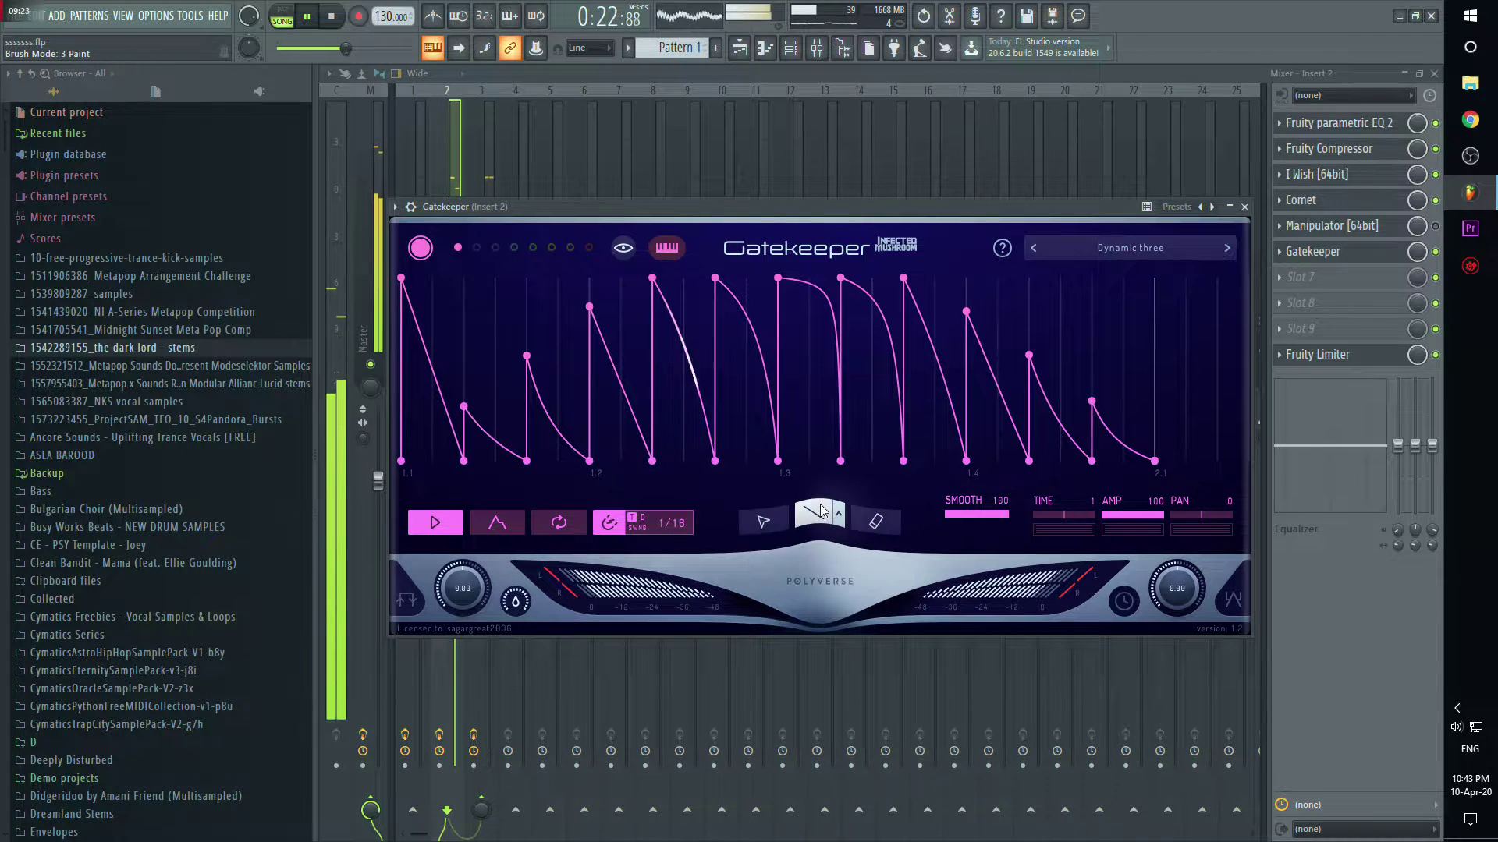
pyautogui.click(839, 515)
pyautogui.click(793, 402)
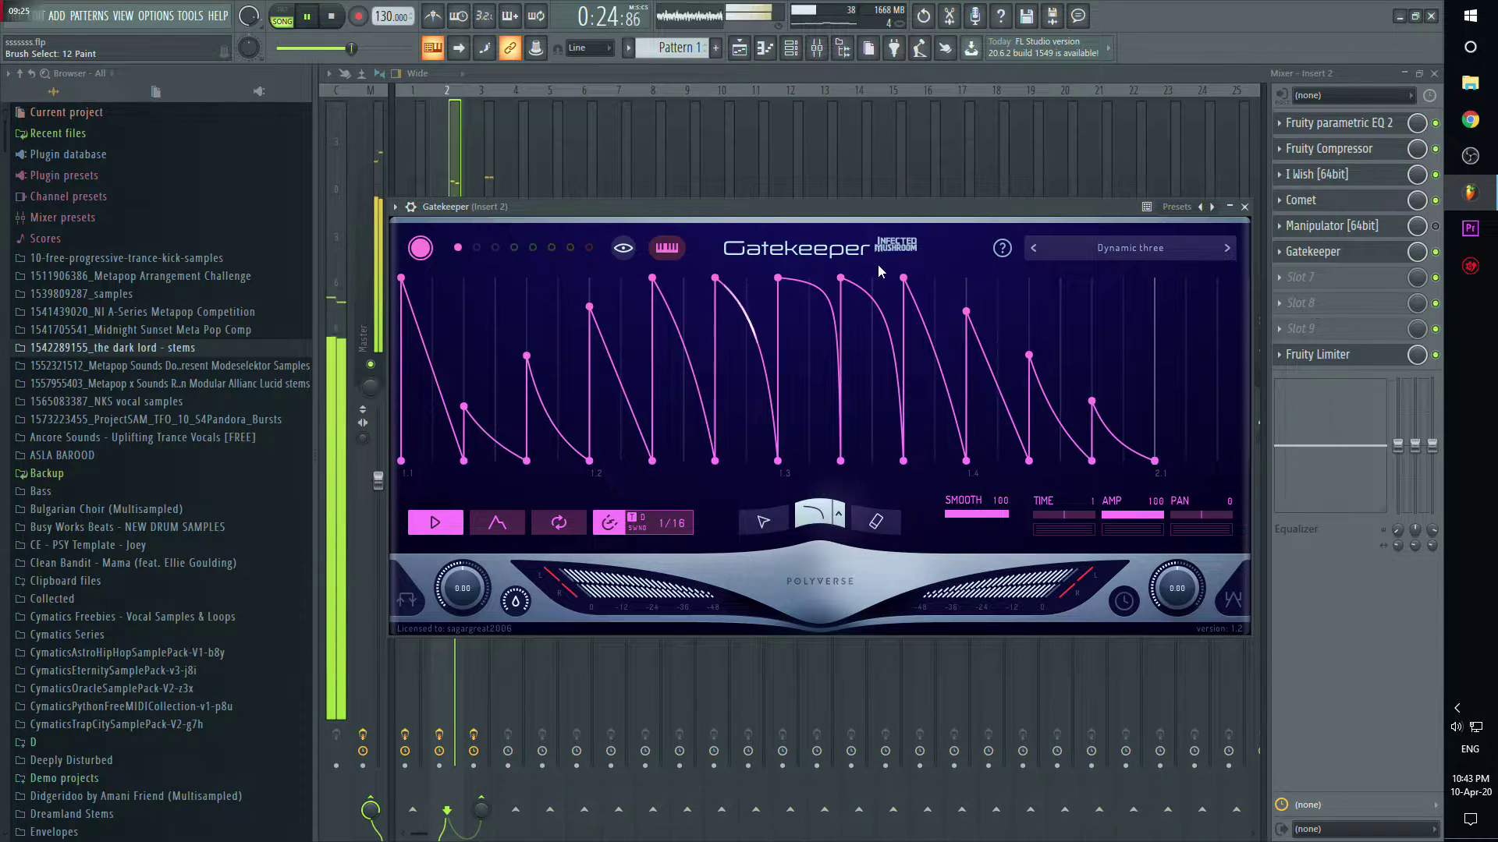
pyautogui.moveTo(871, 281); pyautogui.dragTo(950, 282)
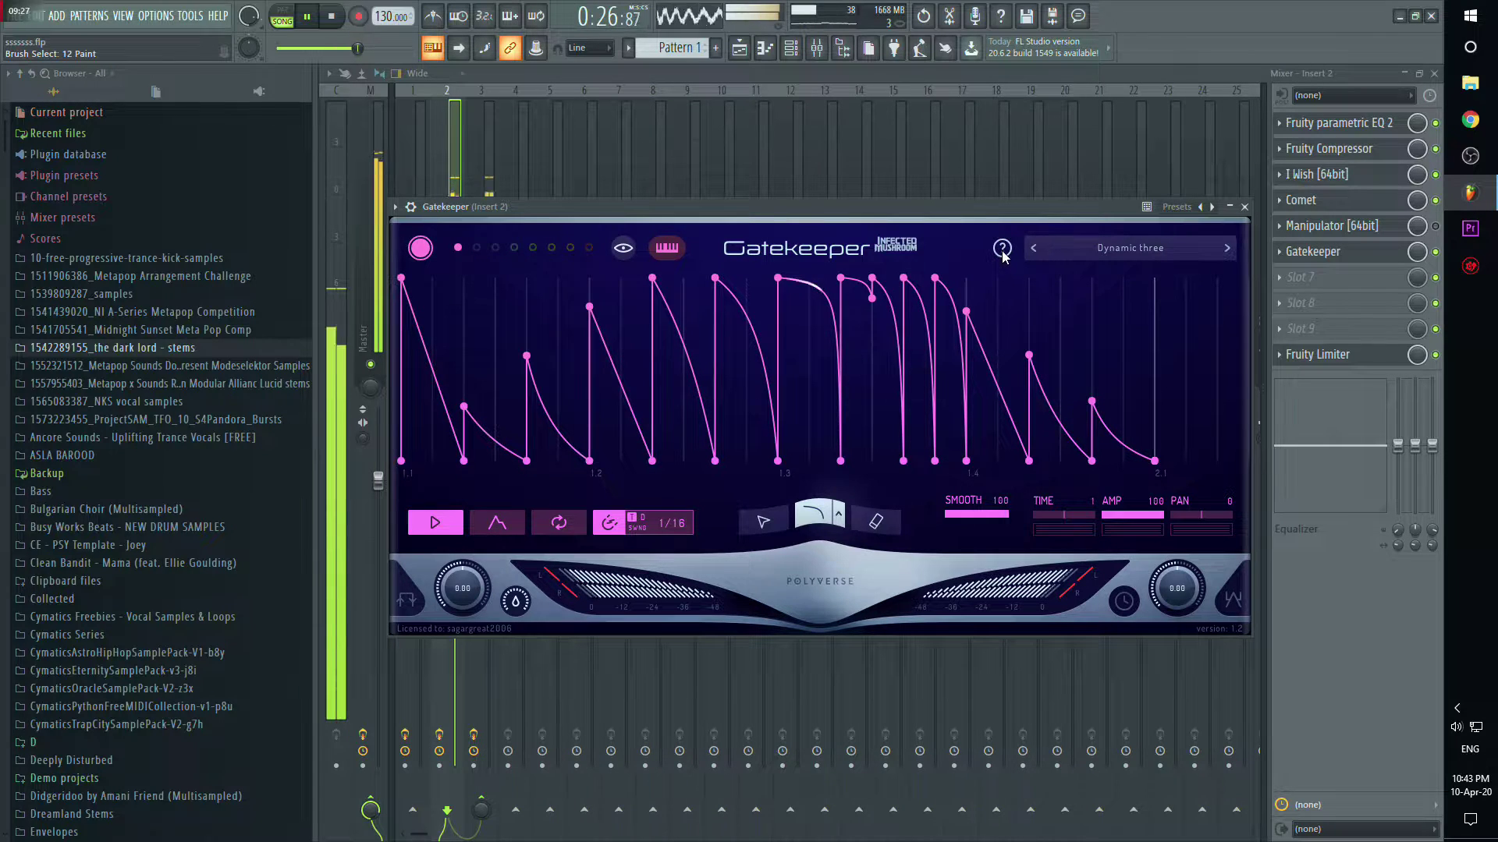
pyautogui.click(763, 521)
pyautogui.moveTo(885, 302); pyautogui.dragTo(878, 524)
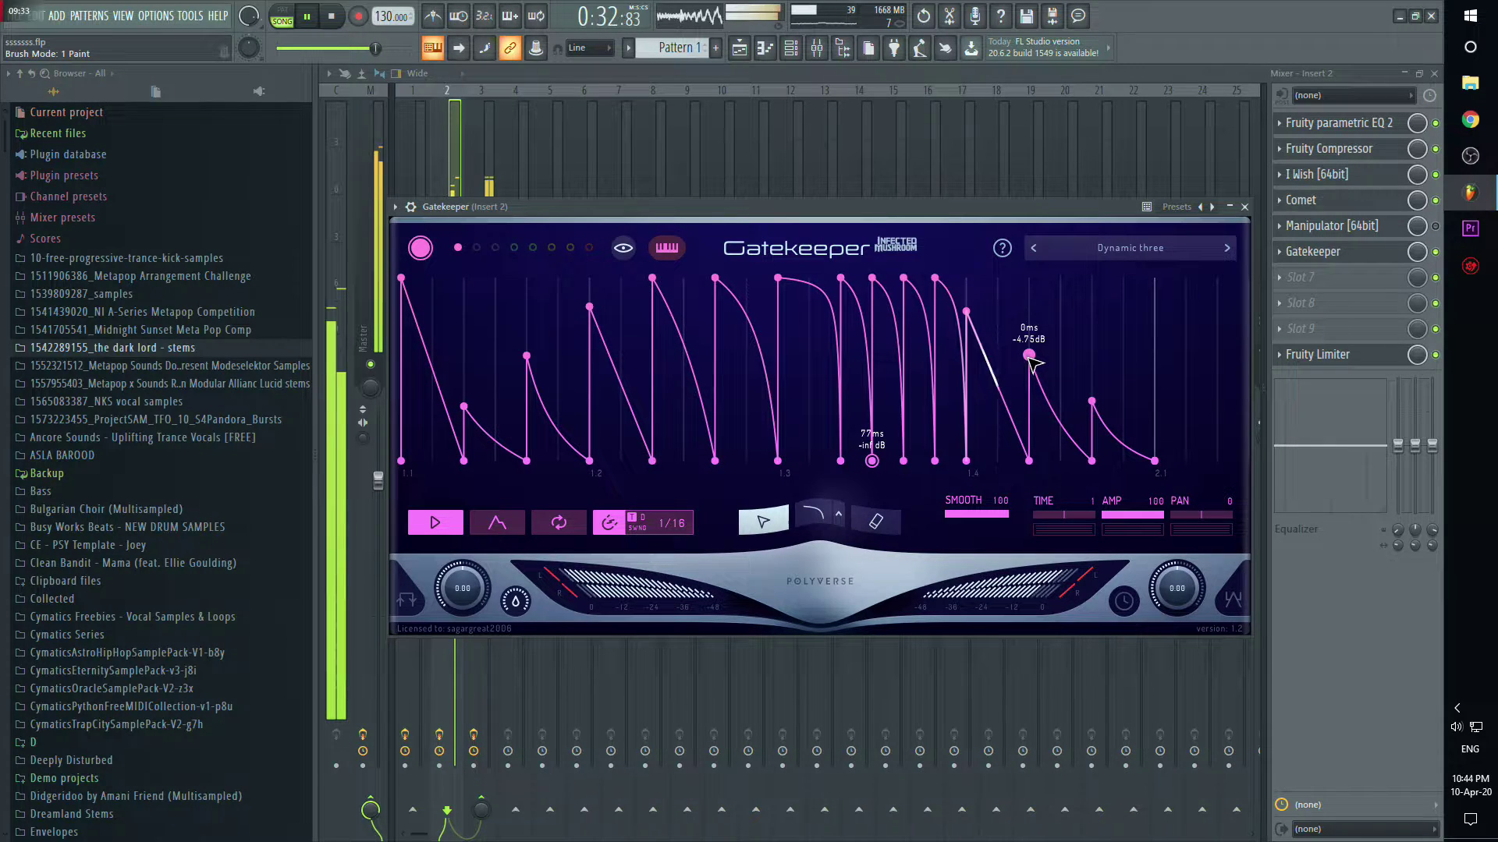
# Step: Step forward through Gatekeeper's triplet presets from Dynamic three to Hot three, auditioning each one
pyautogui.click(1227, 248)
pyautogui.click(1086, 281)
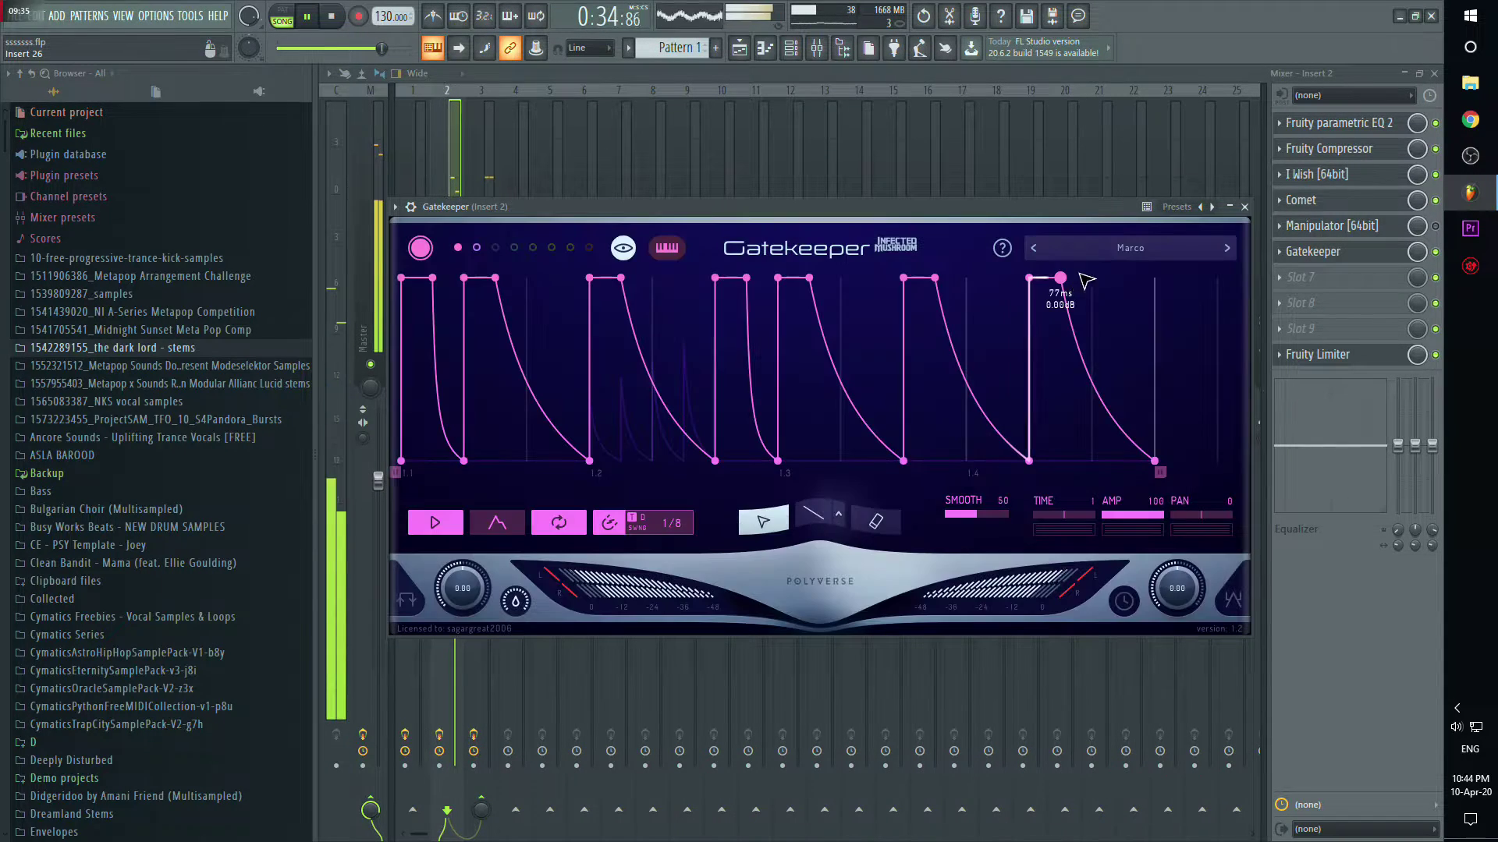
pyautogui.click(1227, 248)
pyautogui.click(1227, 248)
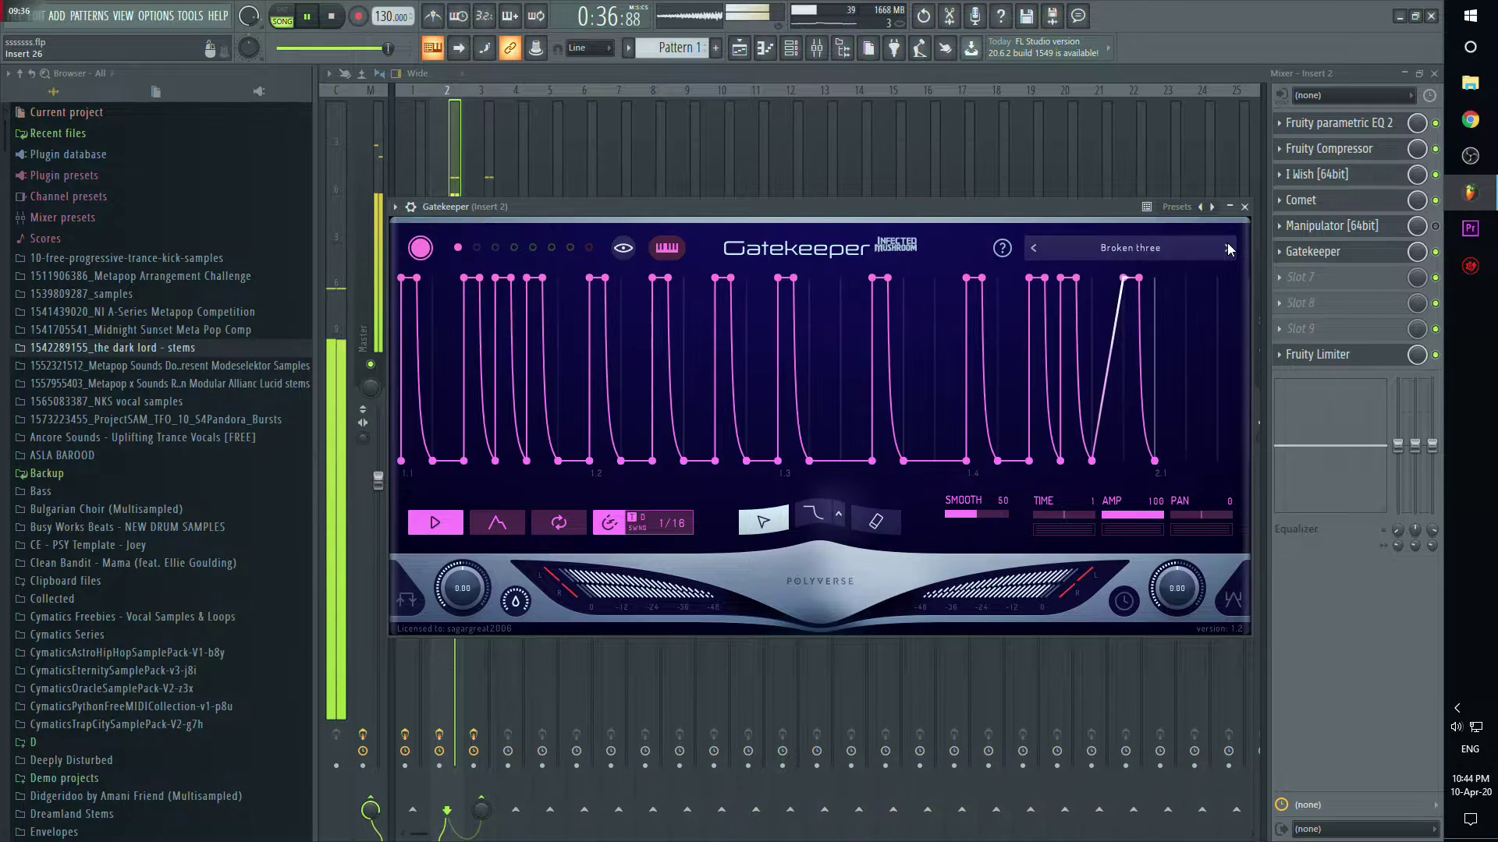
pyautogui.click(1227, 248)
pyautogui.click(1227, 248)
pyautogui.click(1227, 248)
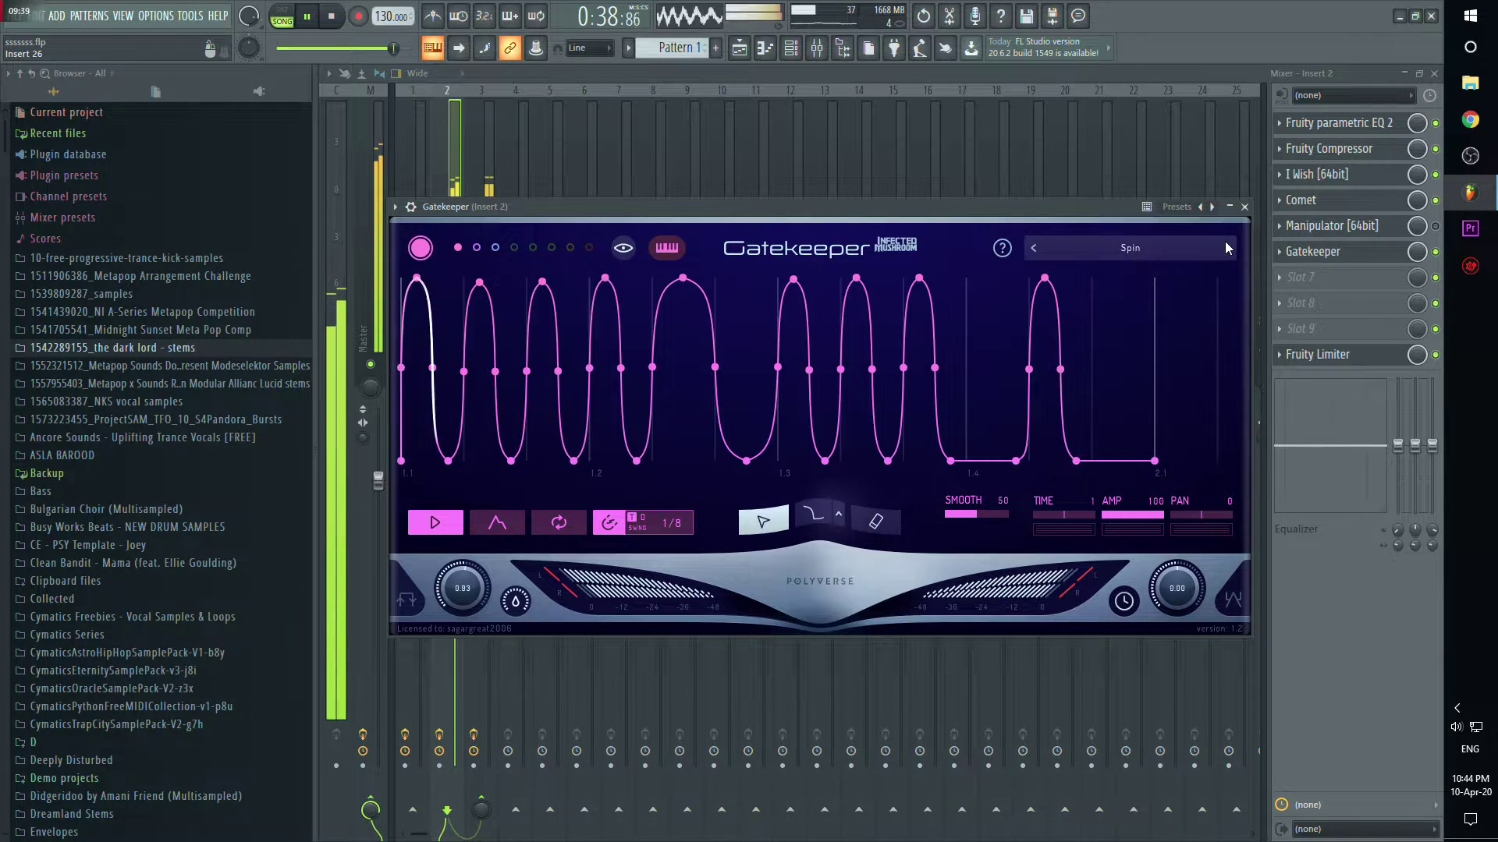
pyautogui.click(1226, 248)
pyautogui.click(1227, 248)
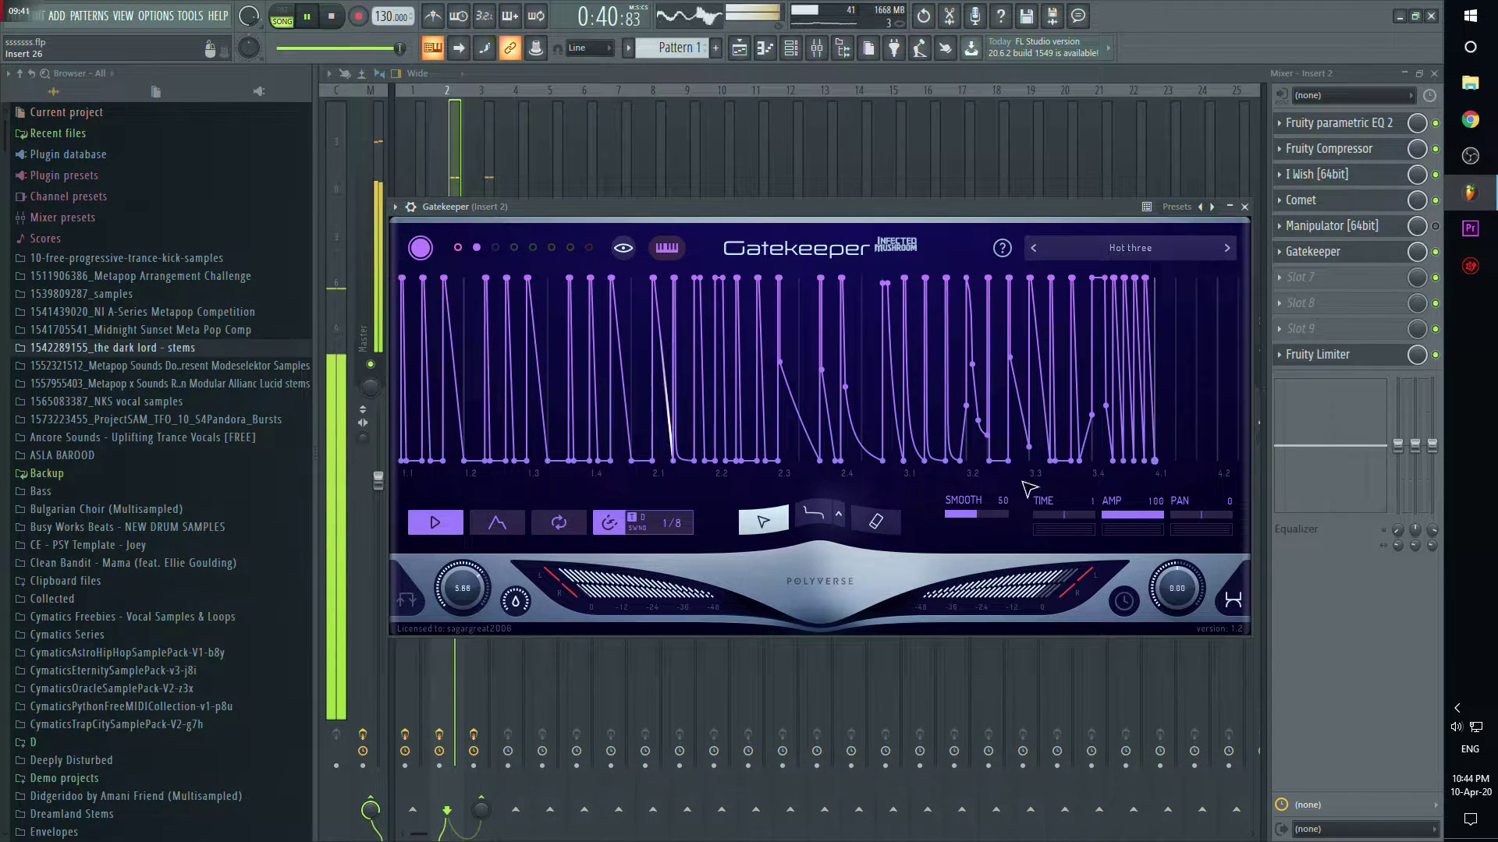
# Step: Hide Gatekeeper, lower Insert 2's fader, and nudge up the channel volume of ARP Gitano #2
pyautogui.click(1111, 76)
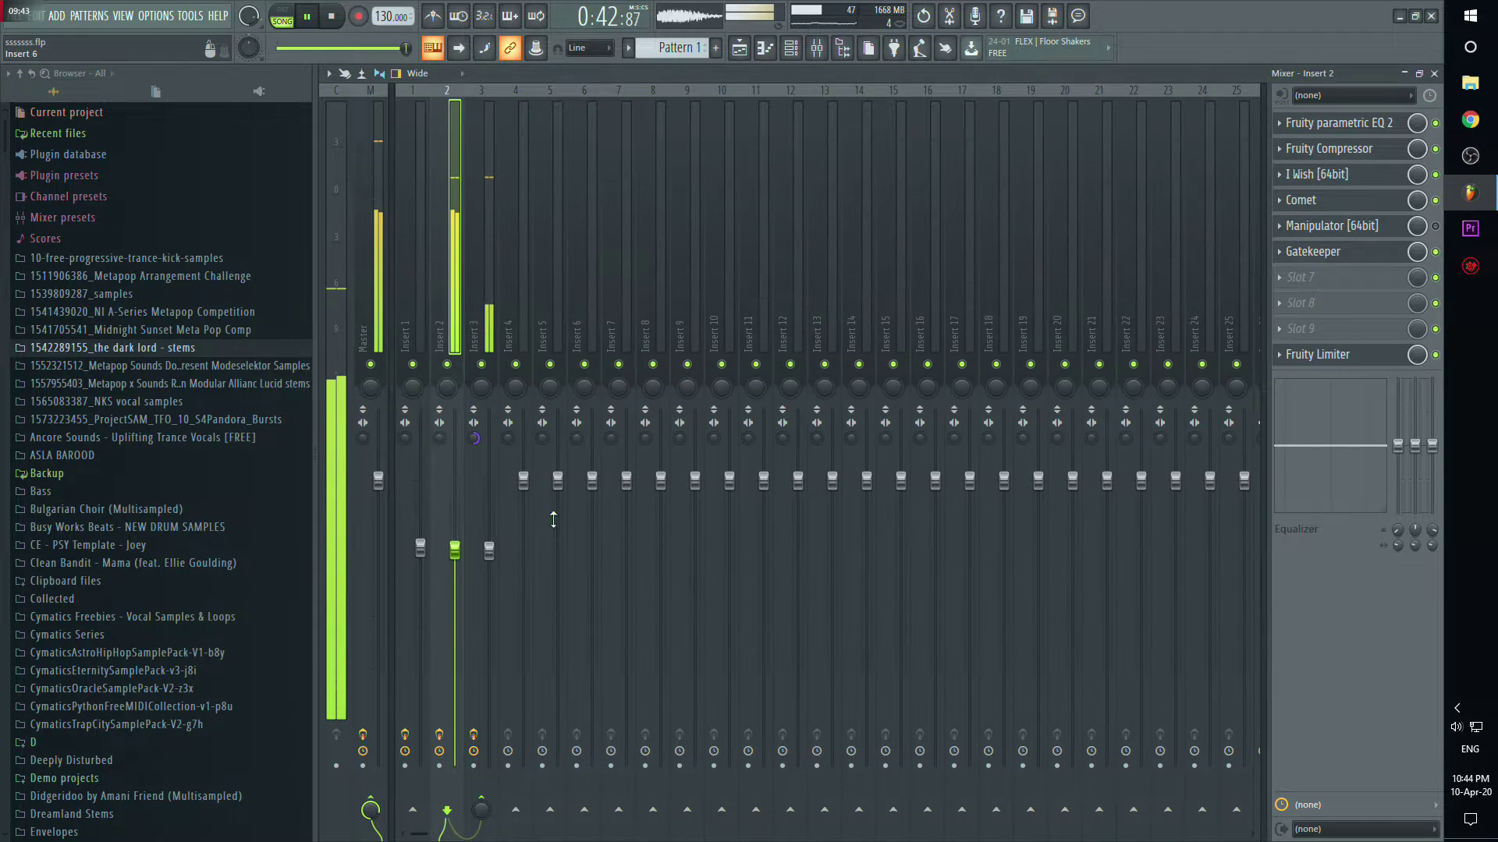
pyautogui.moveTo(455, 549); pyautogui.dragTo(455, 585)
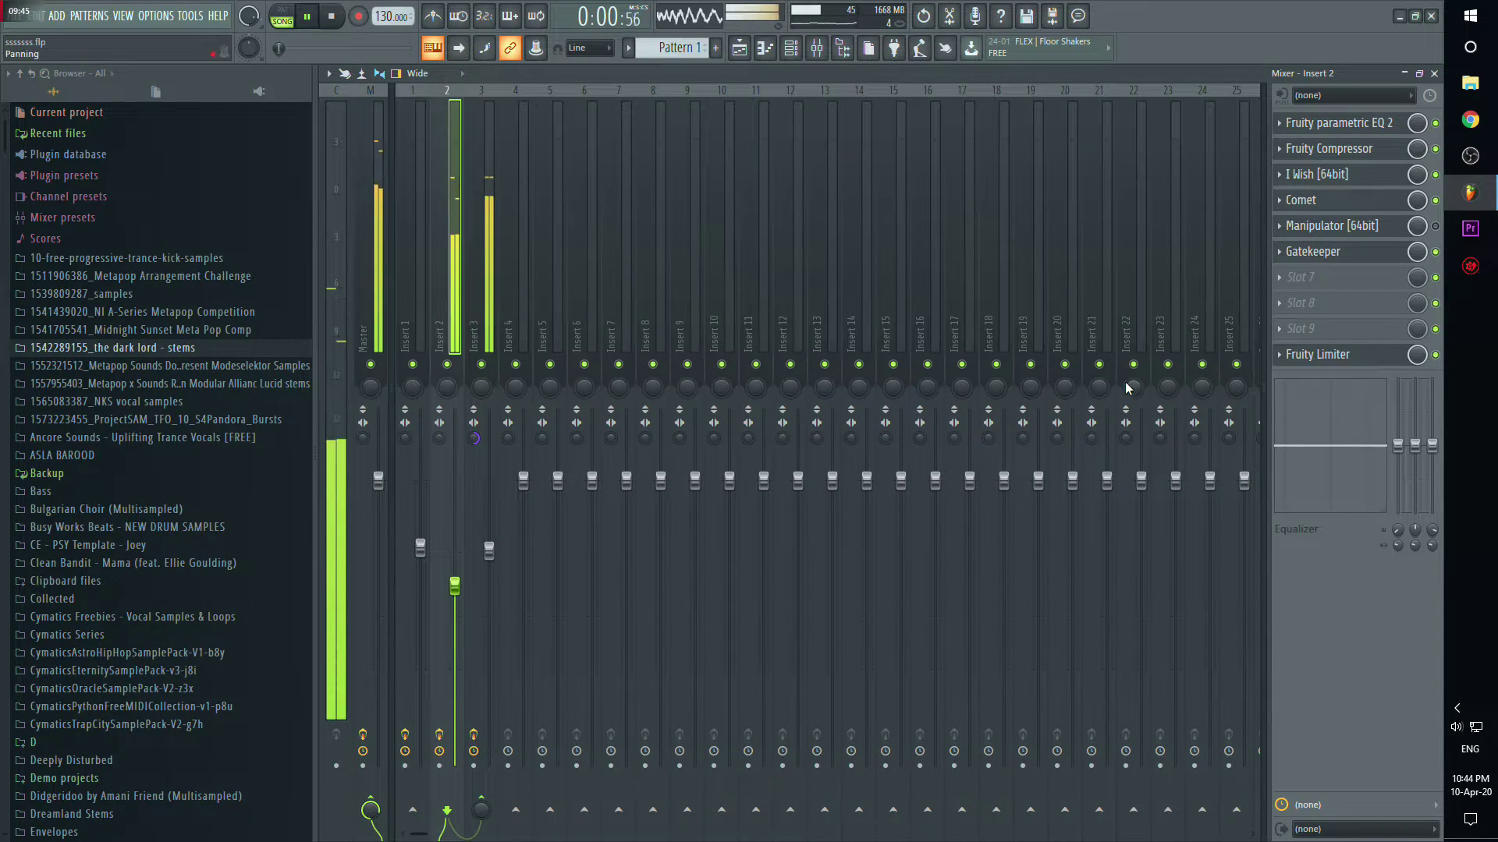
pyautogui.click(809, 49)
pyautogui.click(1012, 125)
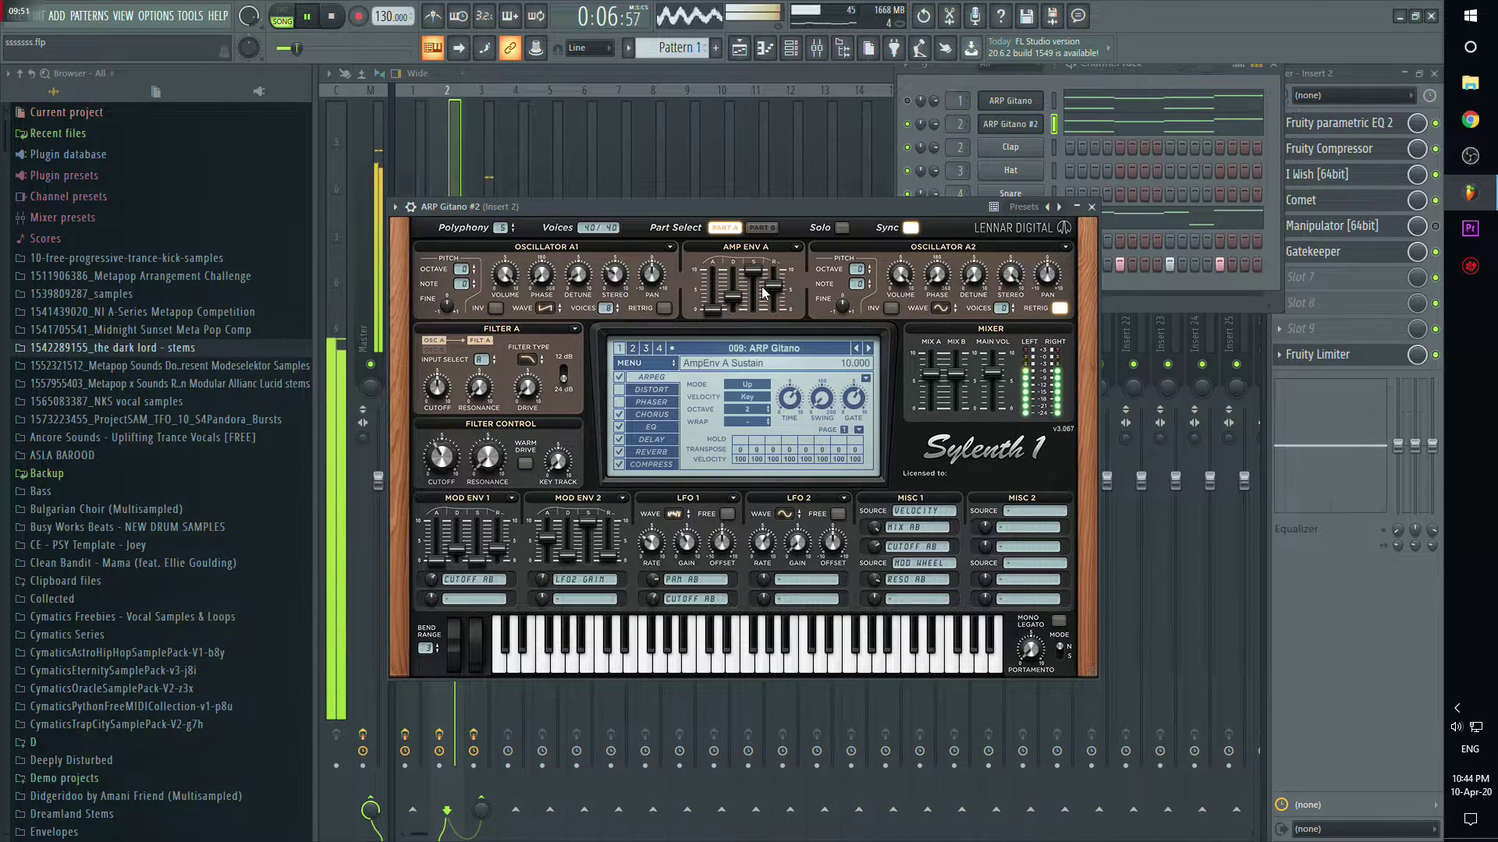
pyautogui.moveTo(934, 124)
pyautogui.mouseDown()
pyautogui.moveTo(933, 155)
pyautogui.moveTo(934, 118)
pyautogui.mouseUp()
# Step: Raise envelope 1's amplitude in Gatekeeper's Smoldering three preset and bring Insert 2's fader up to about Insert 3's position
pyautogui.click(1389, 253)
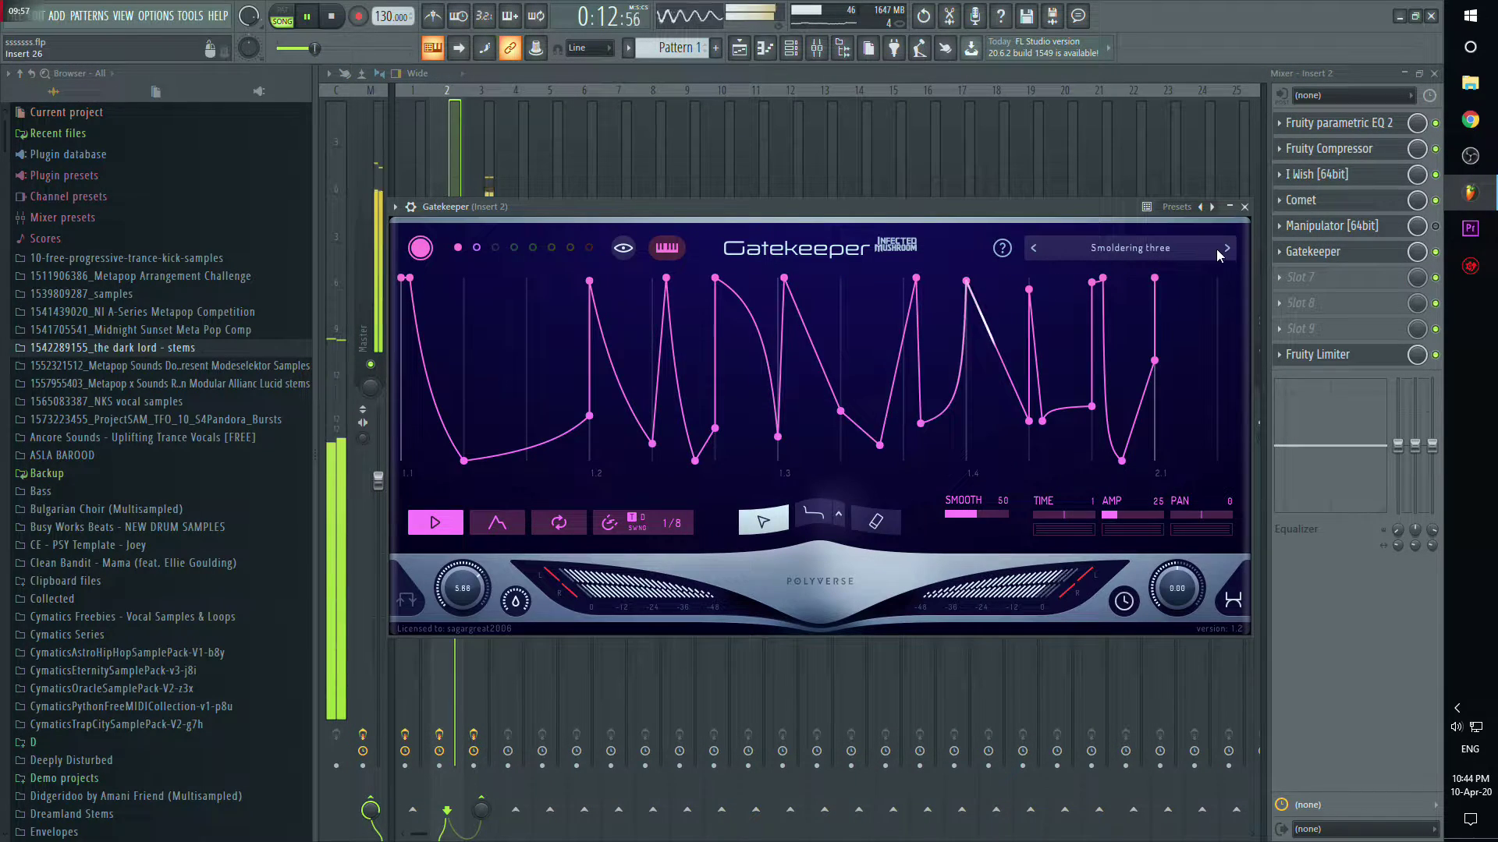
pyautogui.moveTo(1112, 515); pyautogui.dragTo(1143, 512)
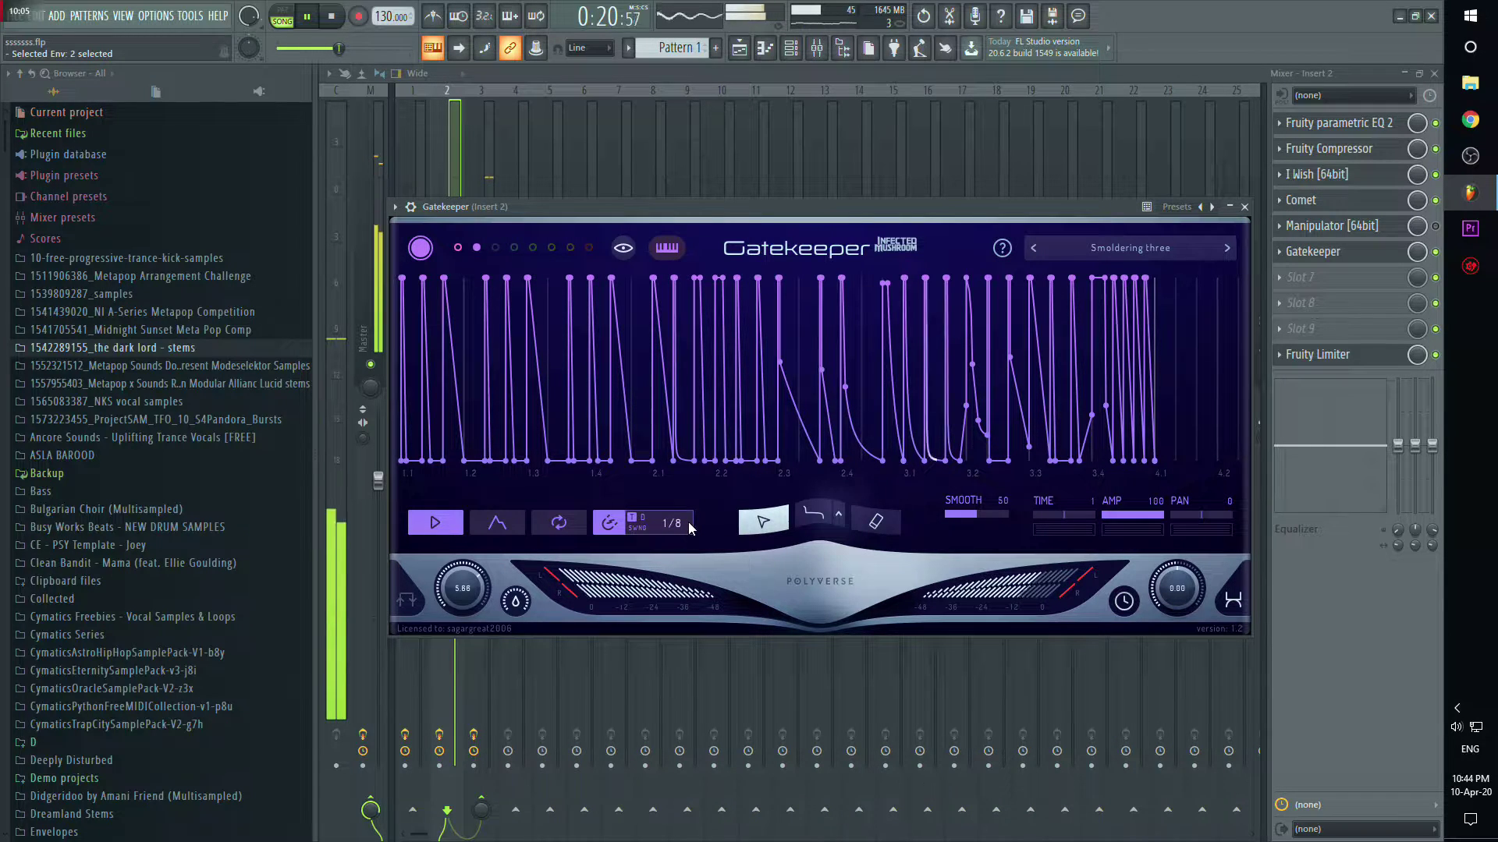
pyautogui.moveTo(665, 208); pyautogui.dragTo(942, 423)
pyautogui.moveTo(455, 587); pyautogui.dragTo(454, 582)
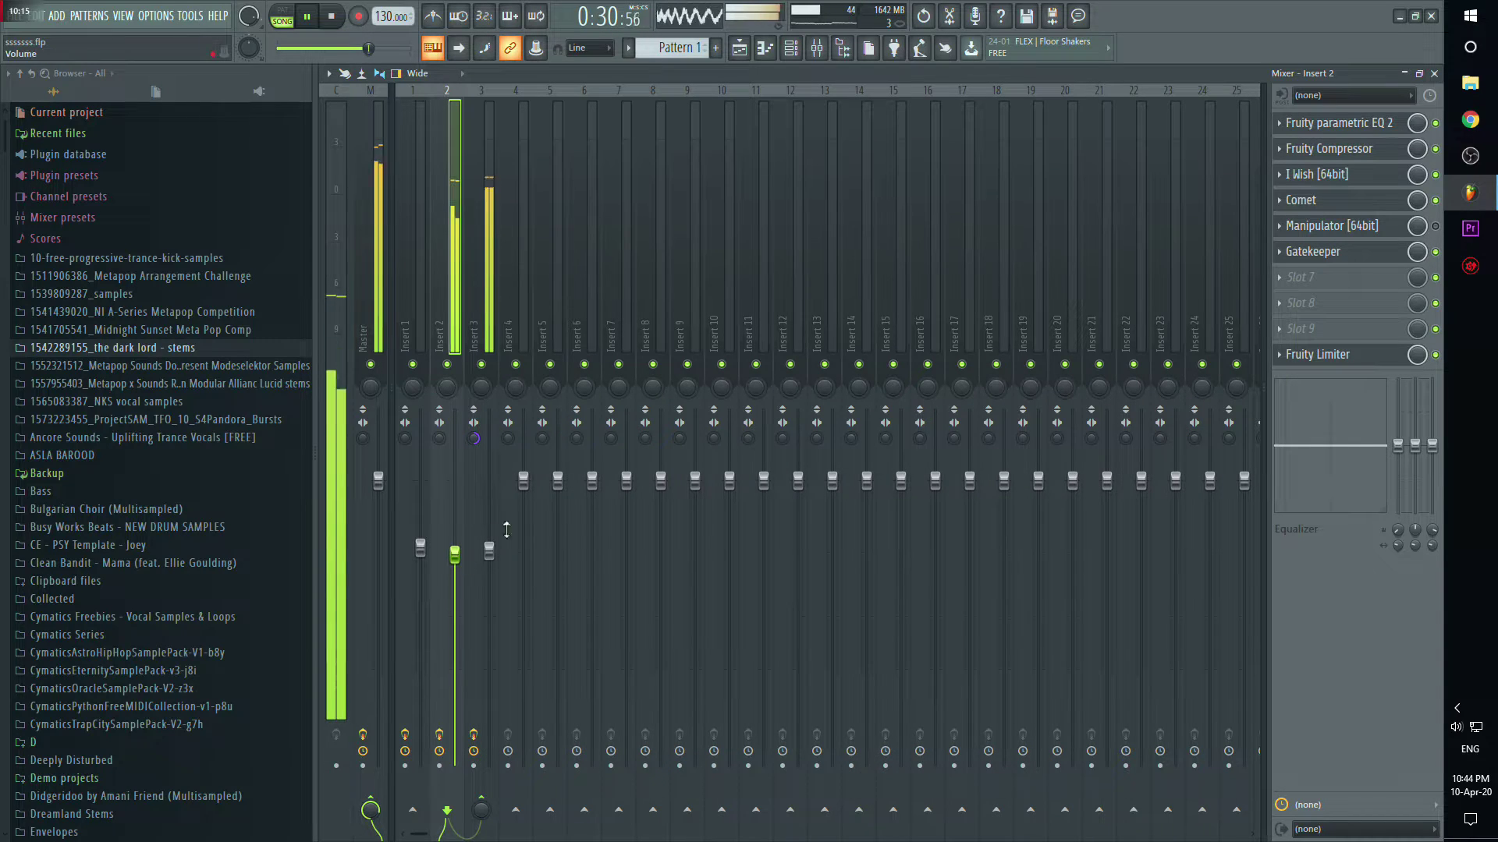
# Step: Add Snare hits on steps 5 and 13 of Pattern 1
pyautogui.click(803, 52)
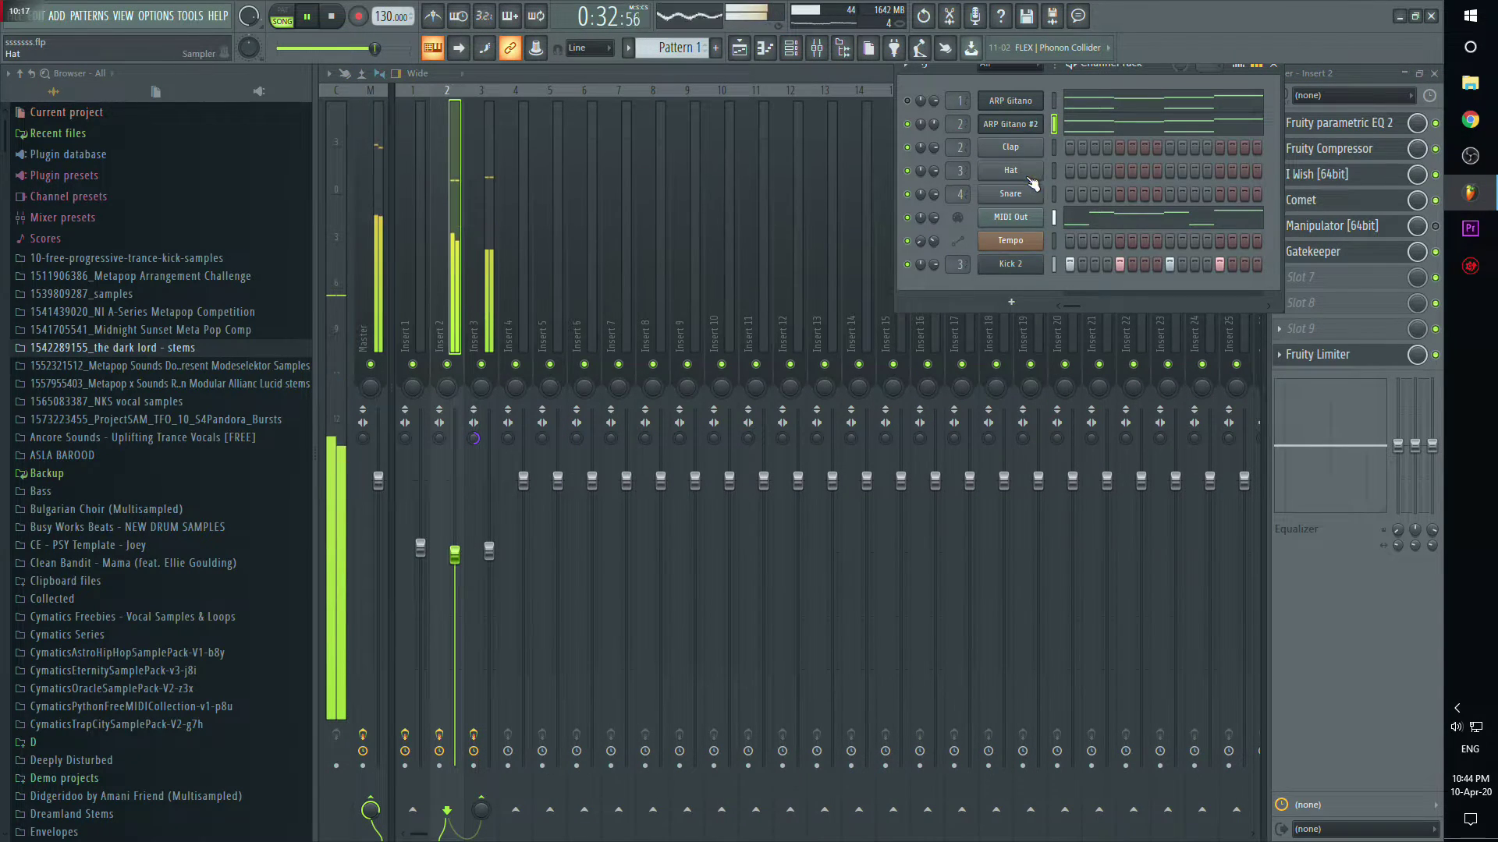
pyautogui.click(1120, 195)
pyautogui.click(1217, 194)
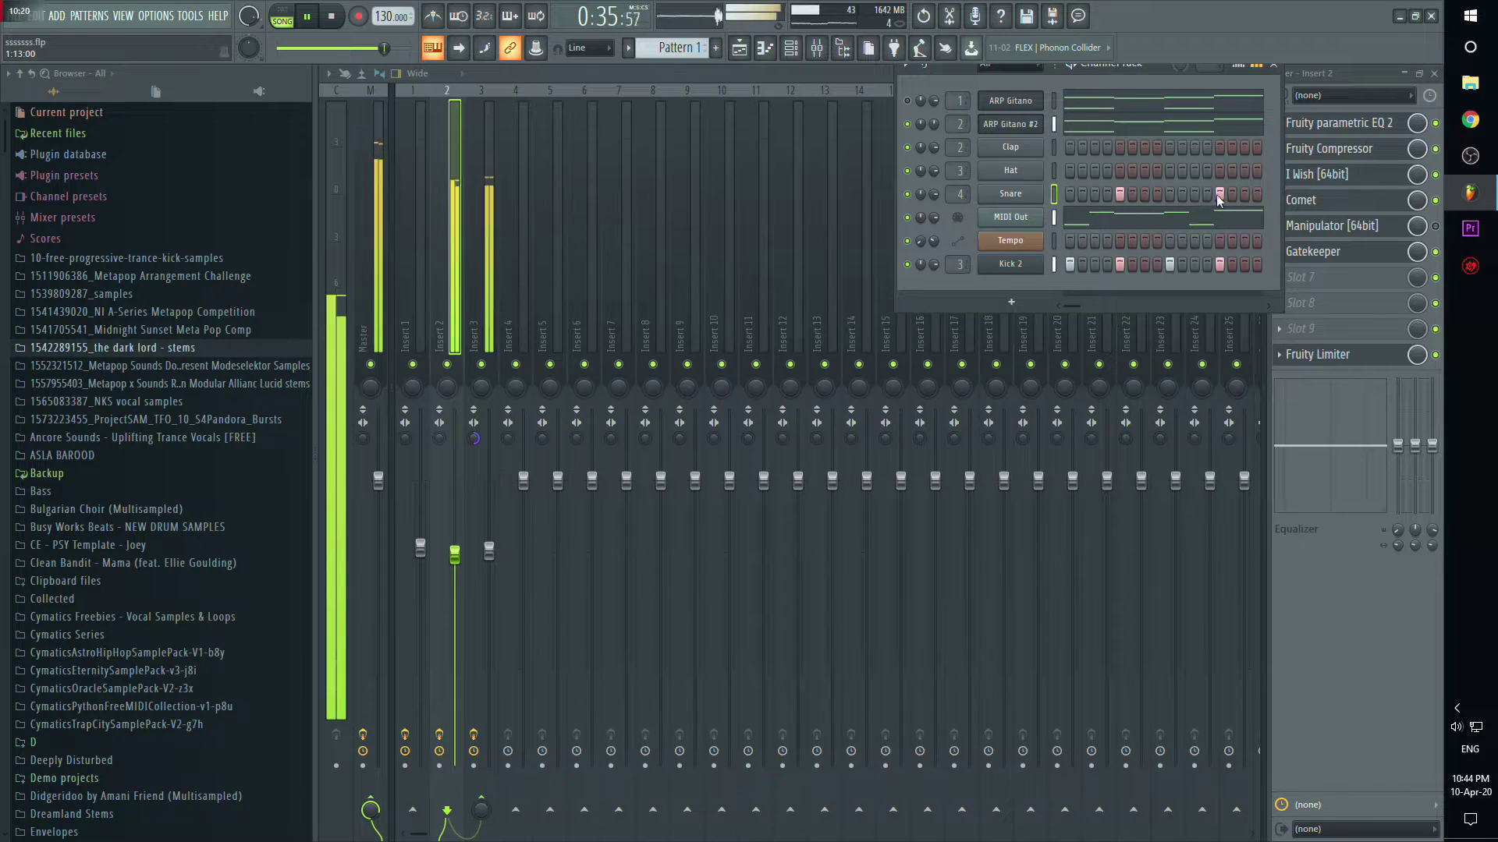
pyautogui.doubleClick(959, 195)
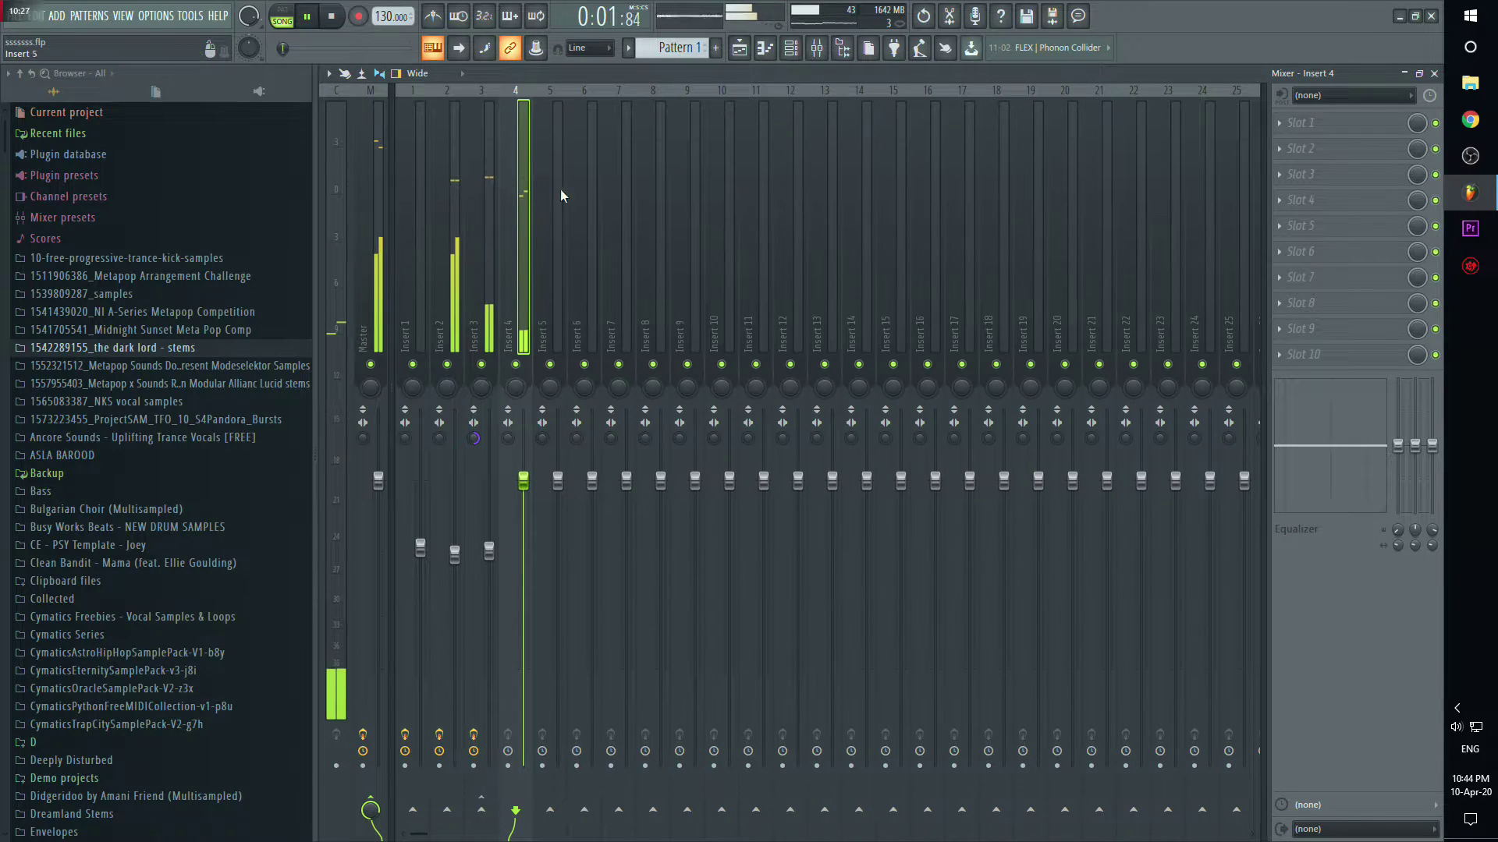
pyautogui.click(1324, 128)
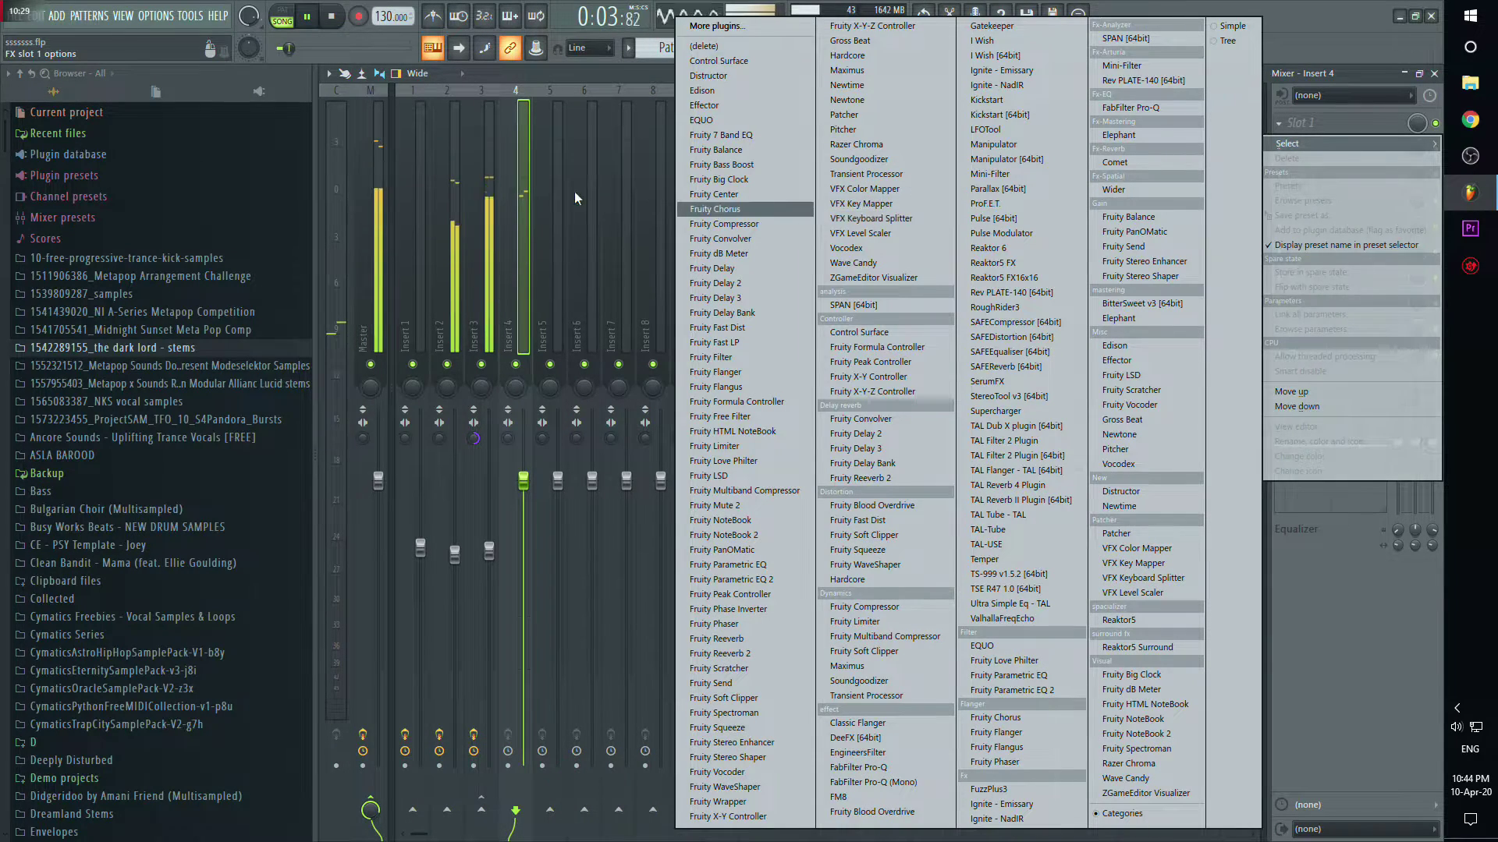
pyautogui.click(636, 72)
pyautogui.click(864, 58)
pyautogui.click(791, 50)
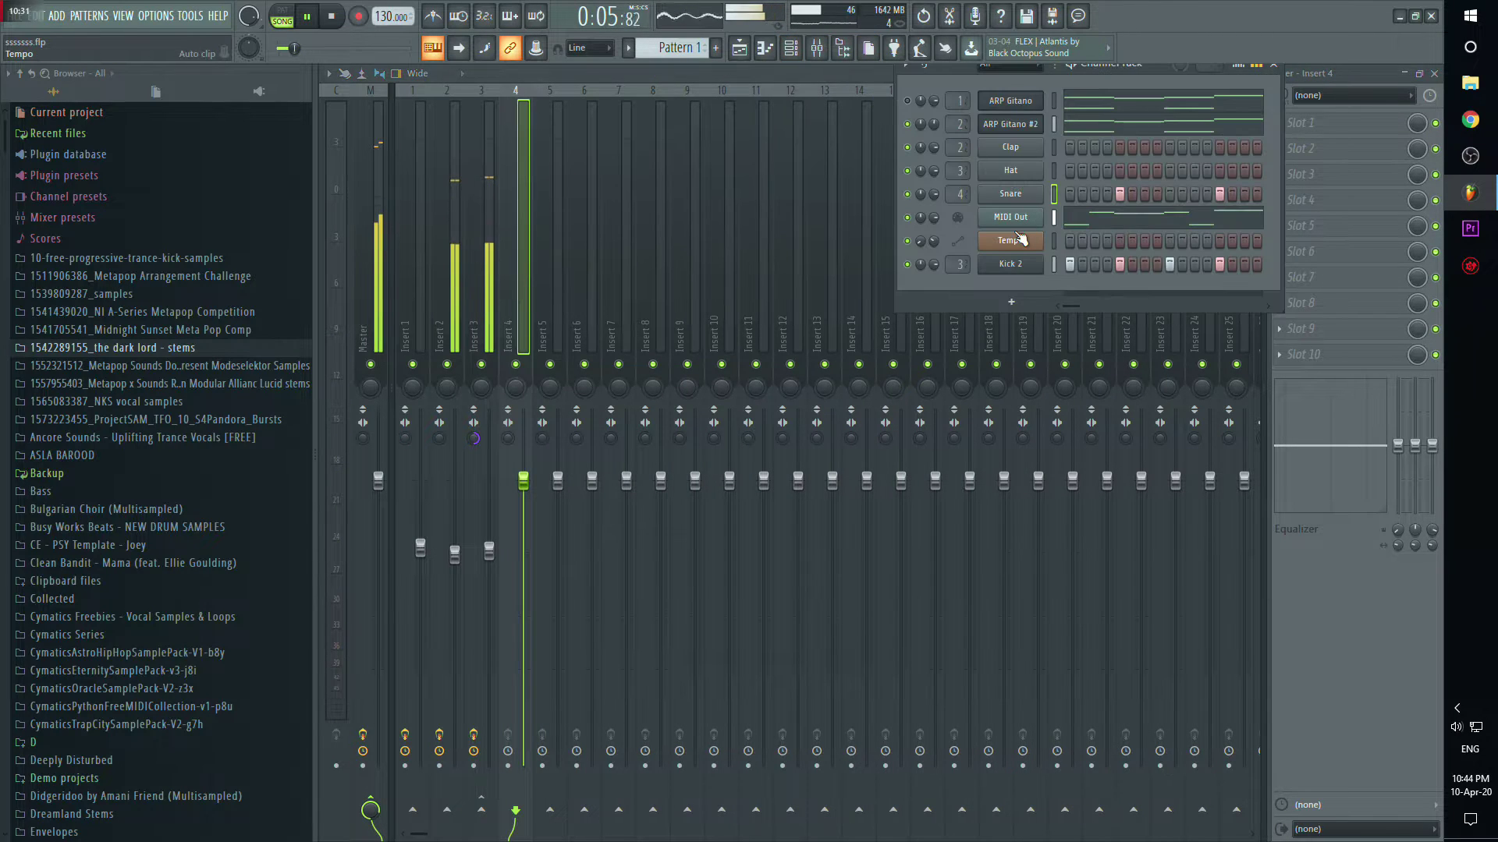
# Step: Fill Pattern 1's Snare channel every 4 steps, then delete all of its Snare notes in the piano roll
pyautogui.rightClick(1001, 195)
pyautogui.click(1268, 258)
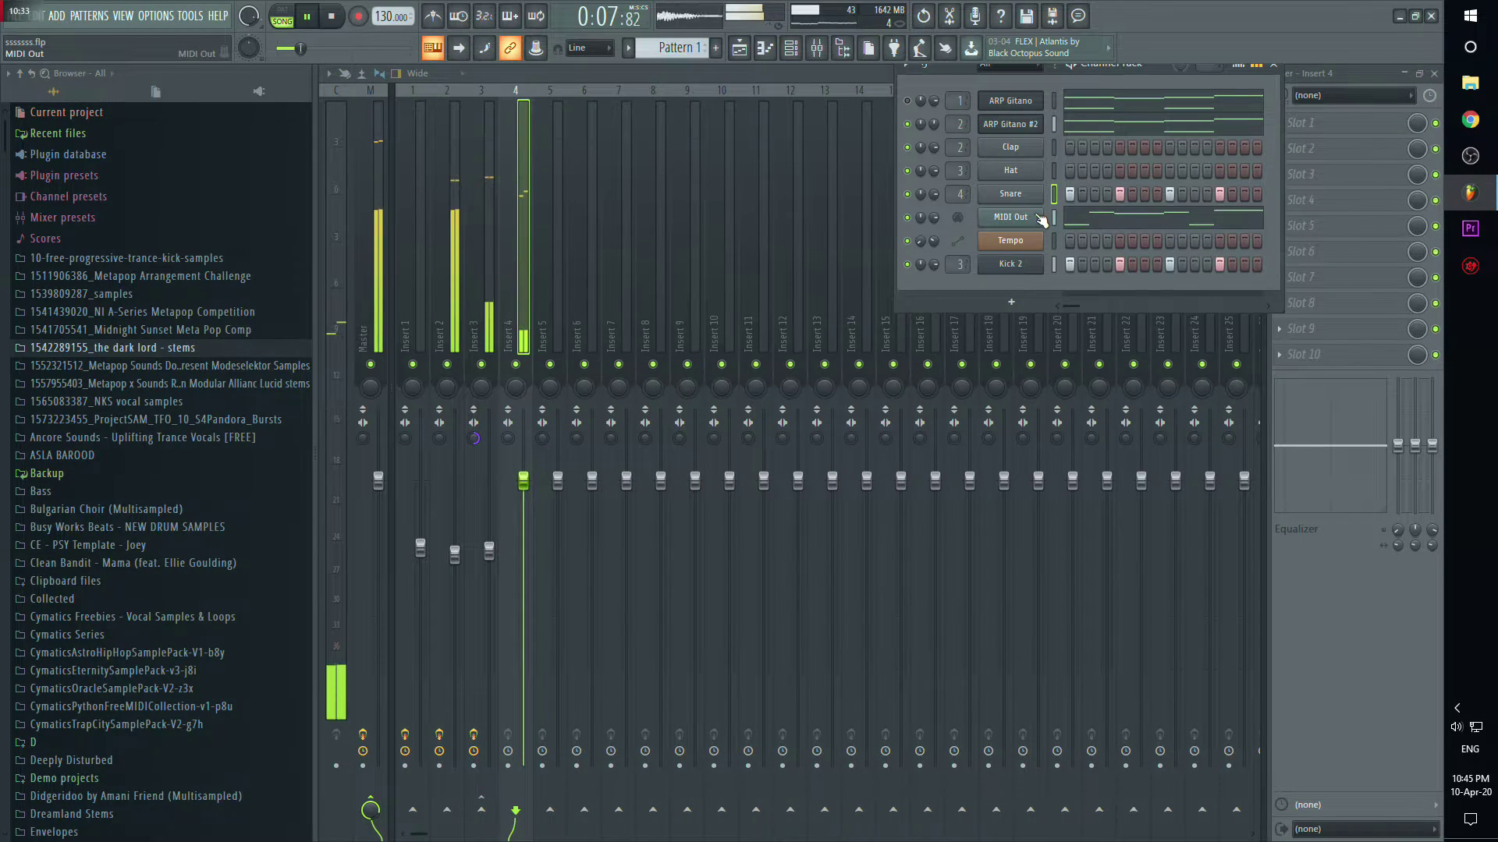
pyautogui.rightClick(1006, 194)
pyautogui.click(1076, 195)
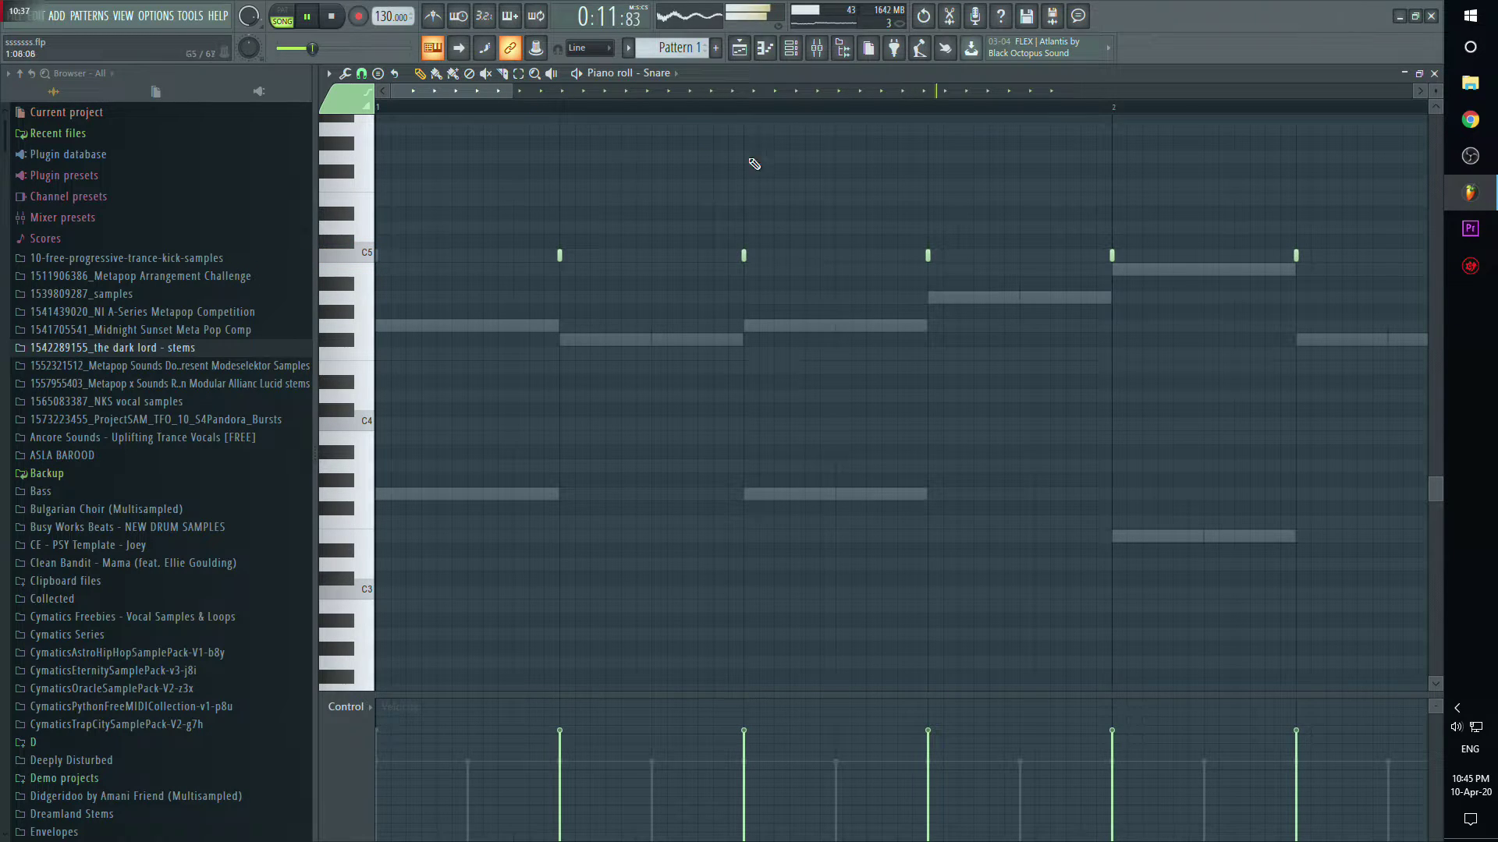
pyautogui.hotkey('ctrl', 'a')
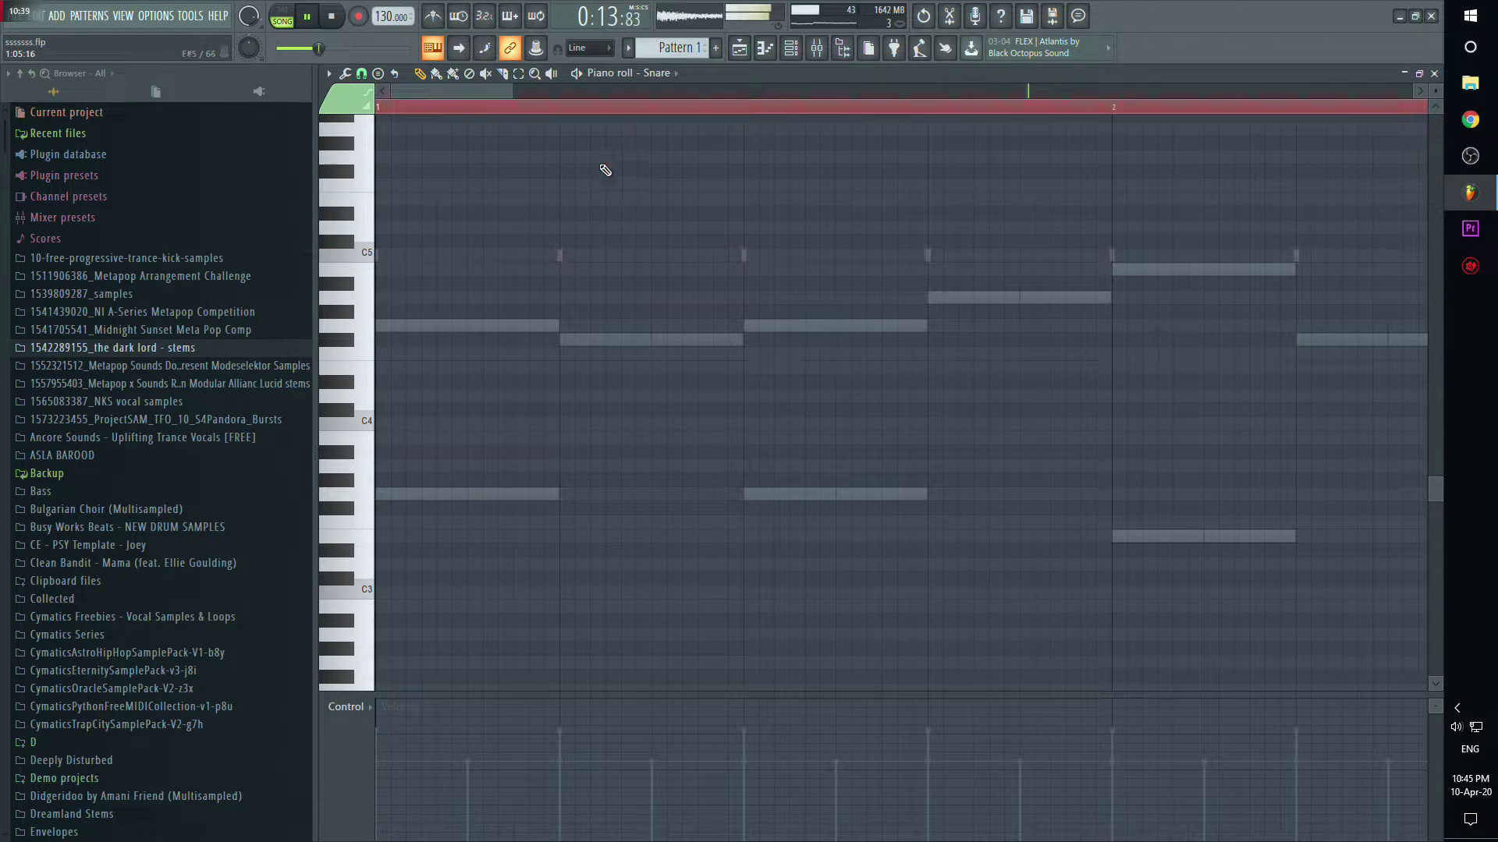
pyautogui.click(789, 53)
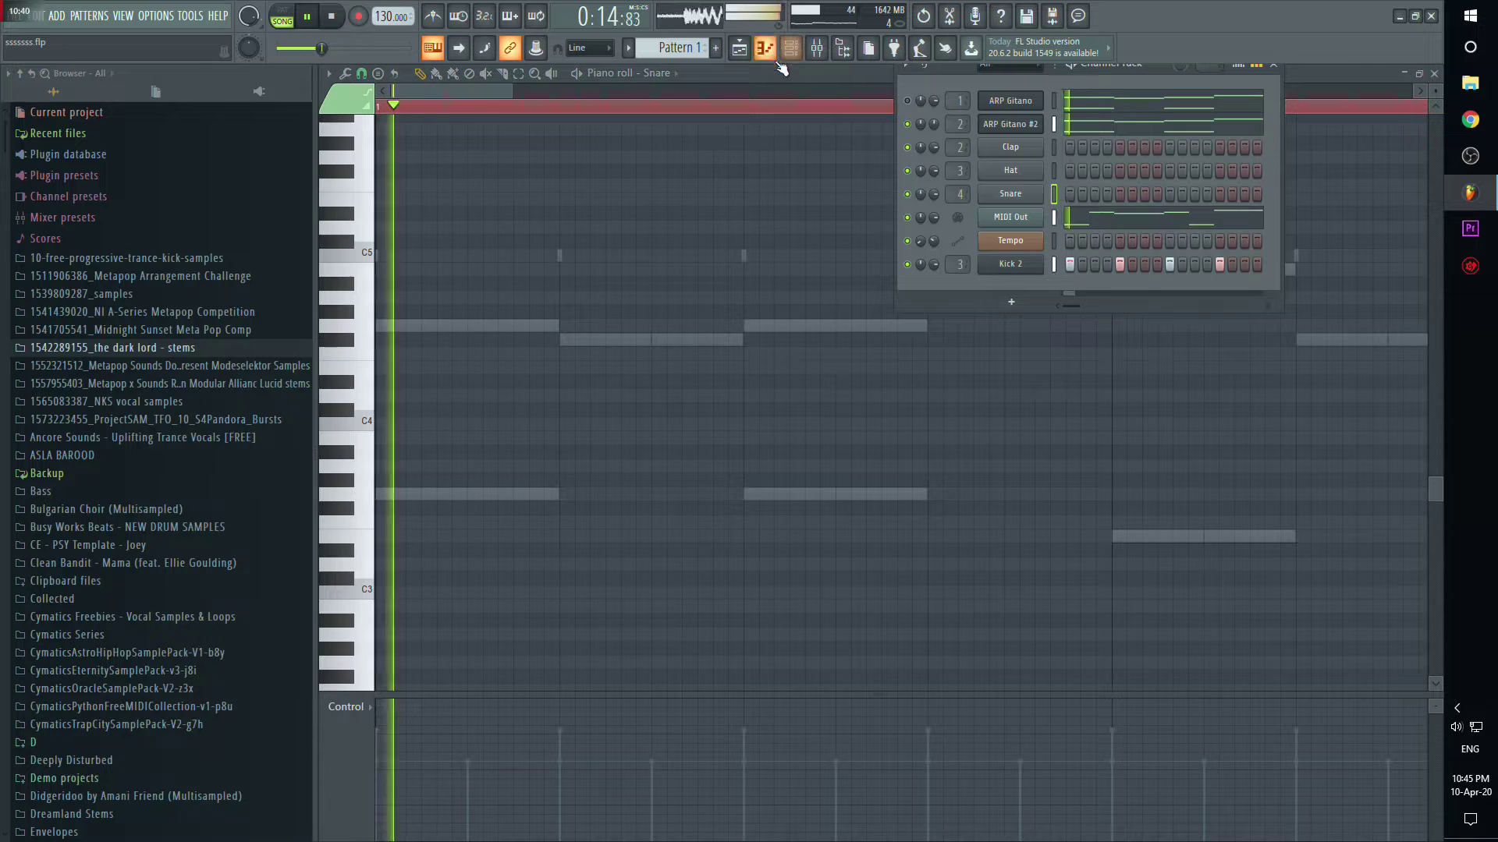
# Step: Create Pattern 3 for the Snare, filling every 4 steps and clearing the hits on steps 1 and 9
pyautogui.click(1433, 73)
pyautogui.click(1434, 73)
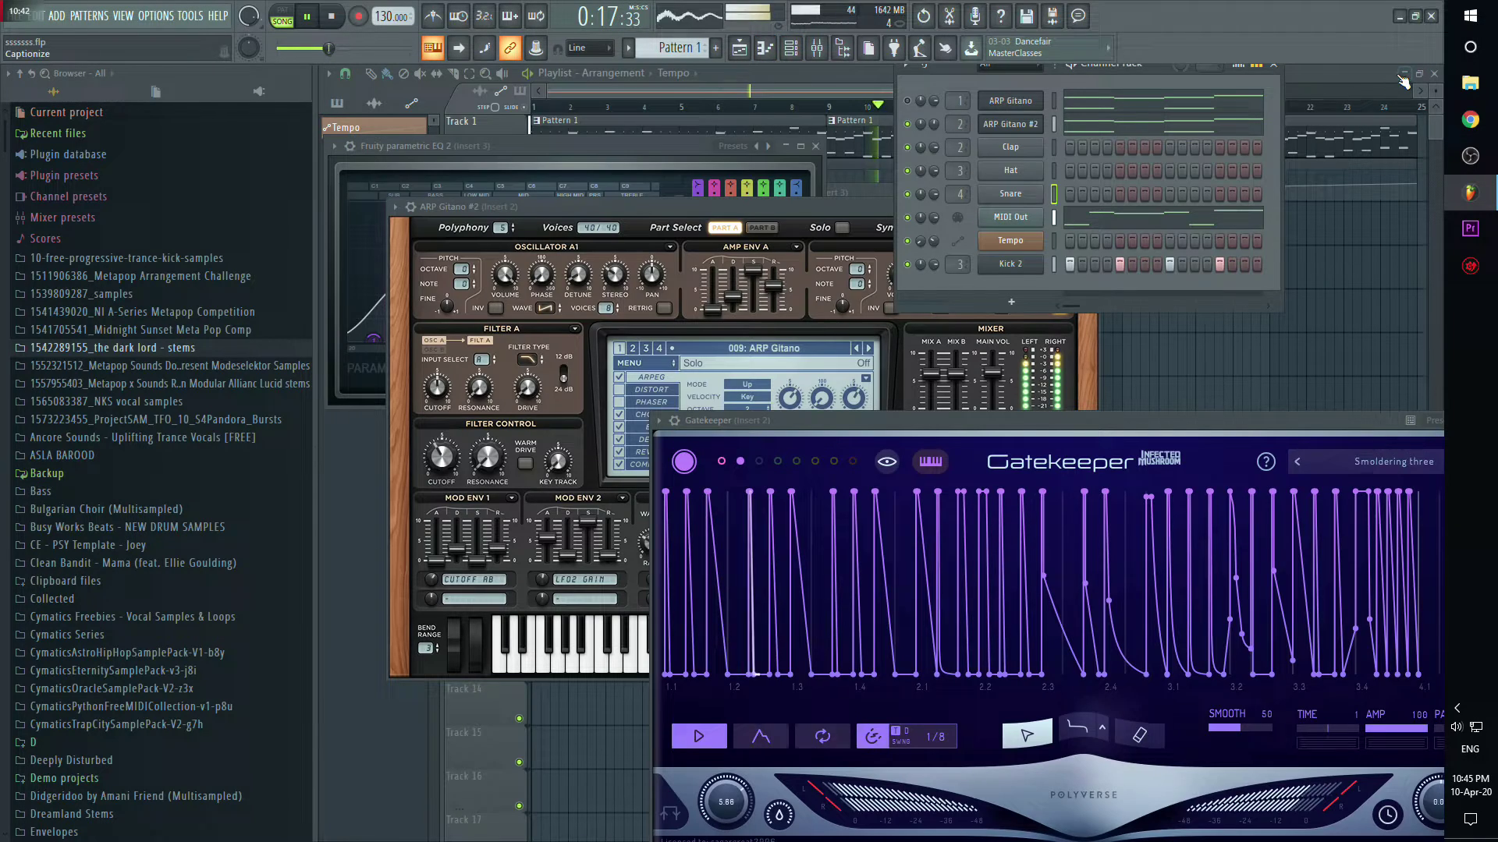
pyautogui.click(1316, 77)
pyautogui.press('F6')
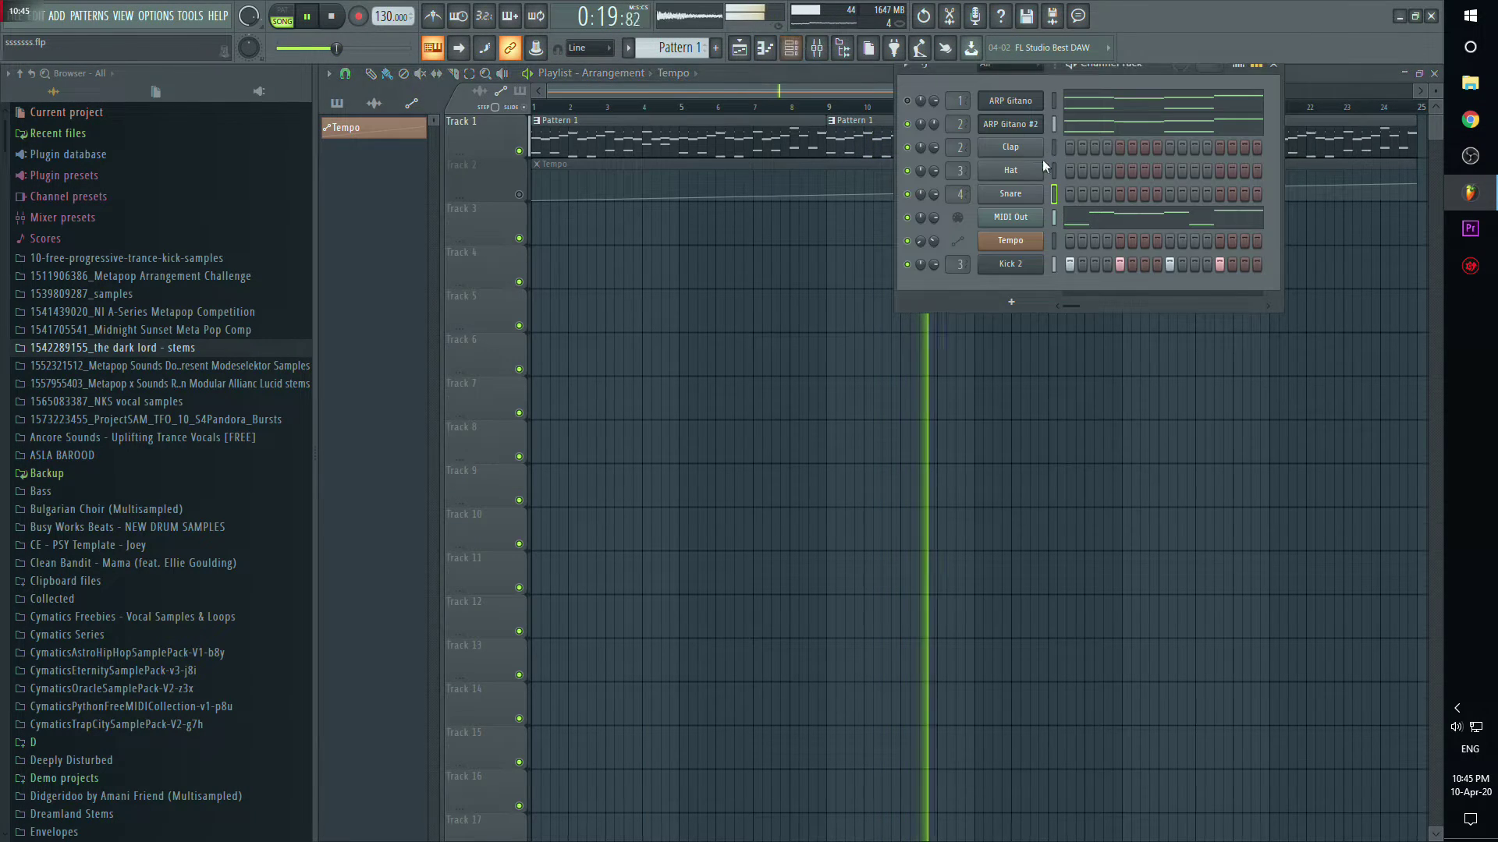
pyautogui.press('F4')
pyautogui.rightClick(1015, 194)
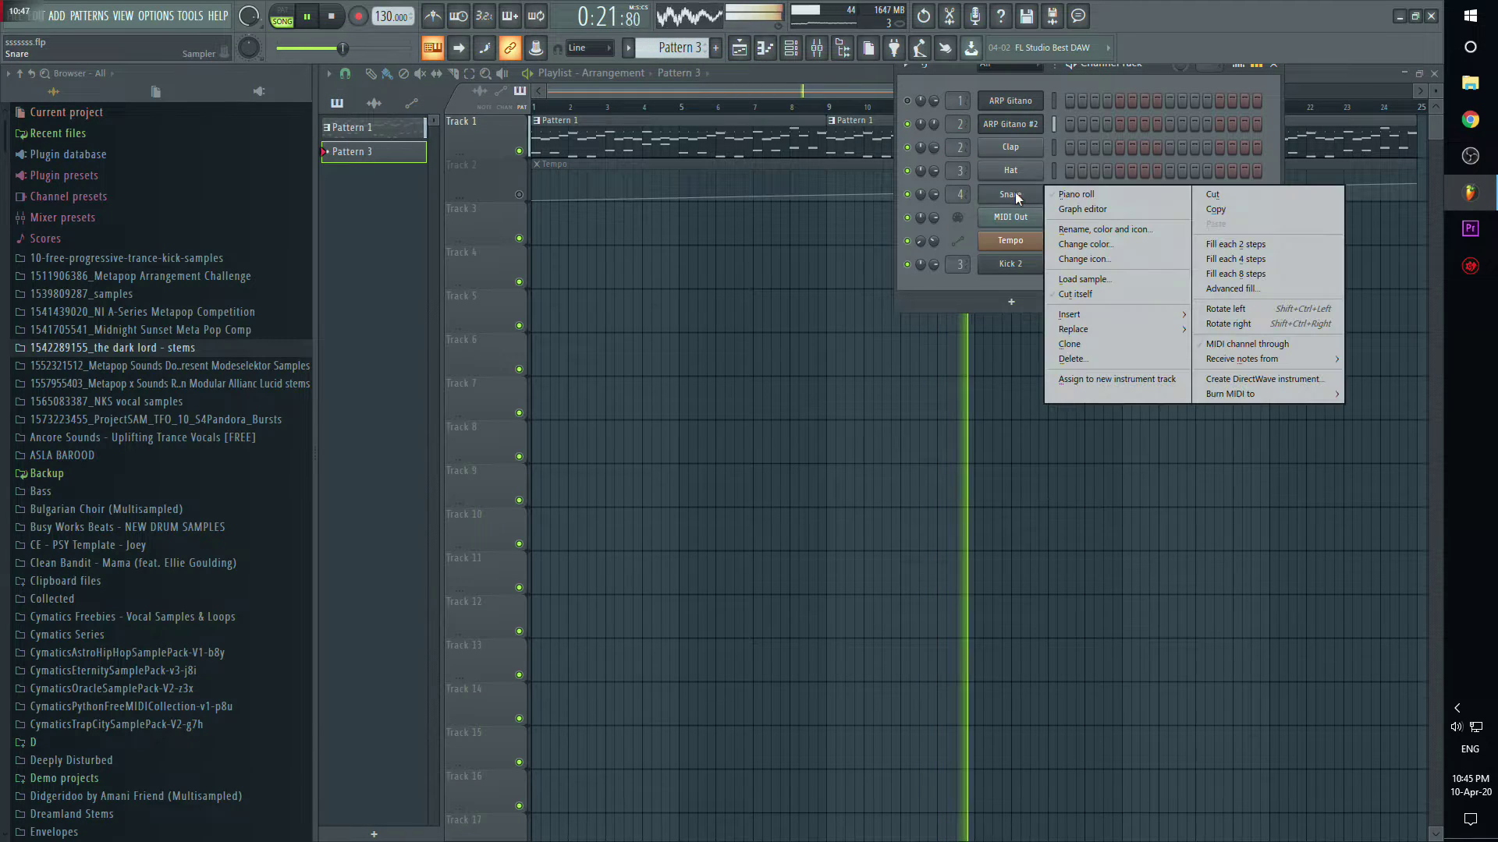
pyautogui.click(1201, 259)
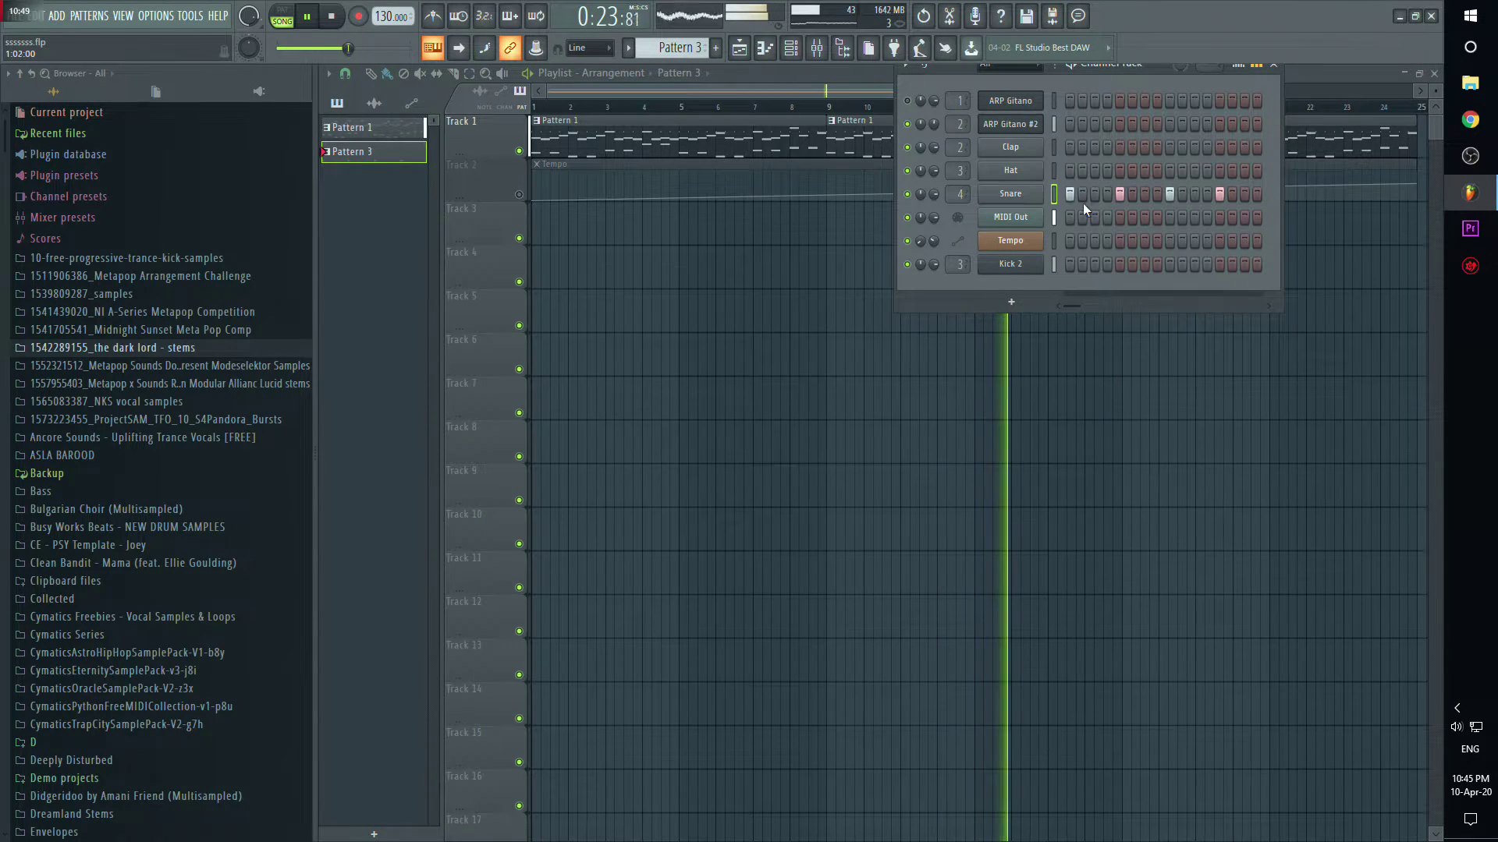
# Step: Place Pattern 3 clips back to back on Track 3 from bar 1 through bar 24, deleting the extra clips beyond Pattern 1's end
pyautogui.click(794, 268)
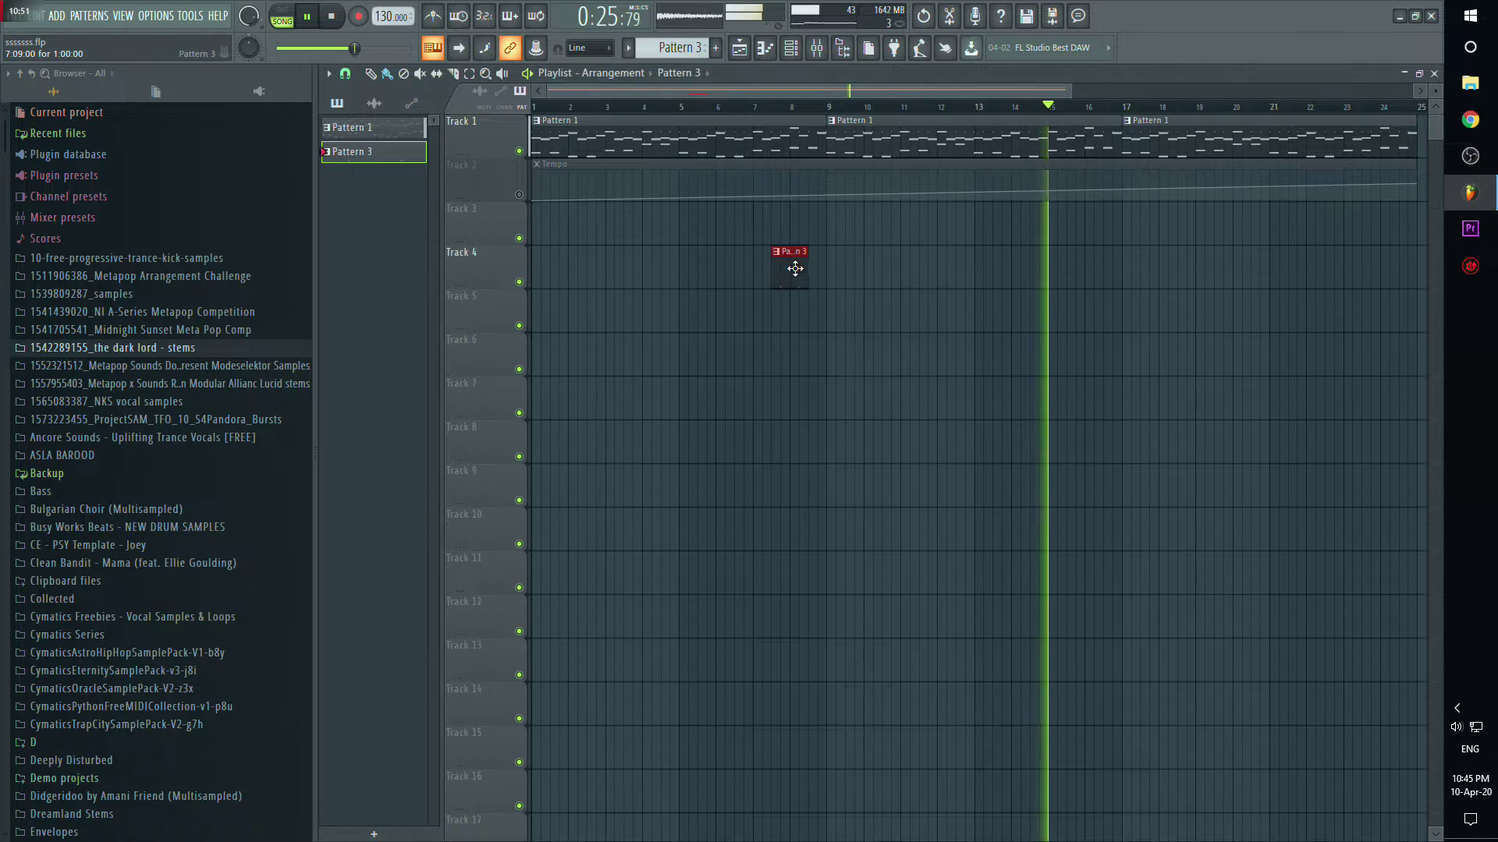
pyautogui.moveTo(795, 268); pyautogui.dragTo(421, 210)
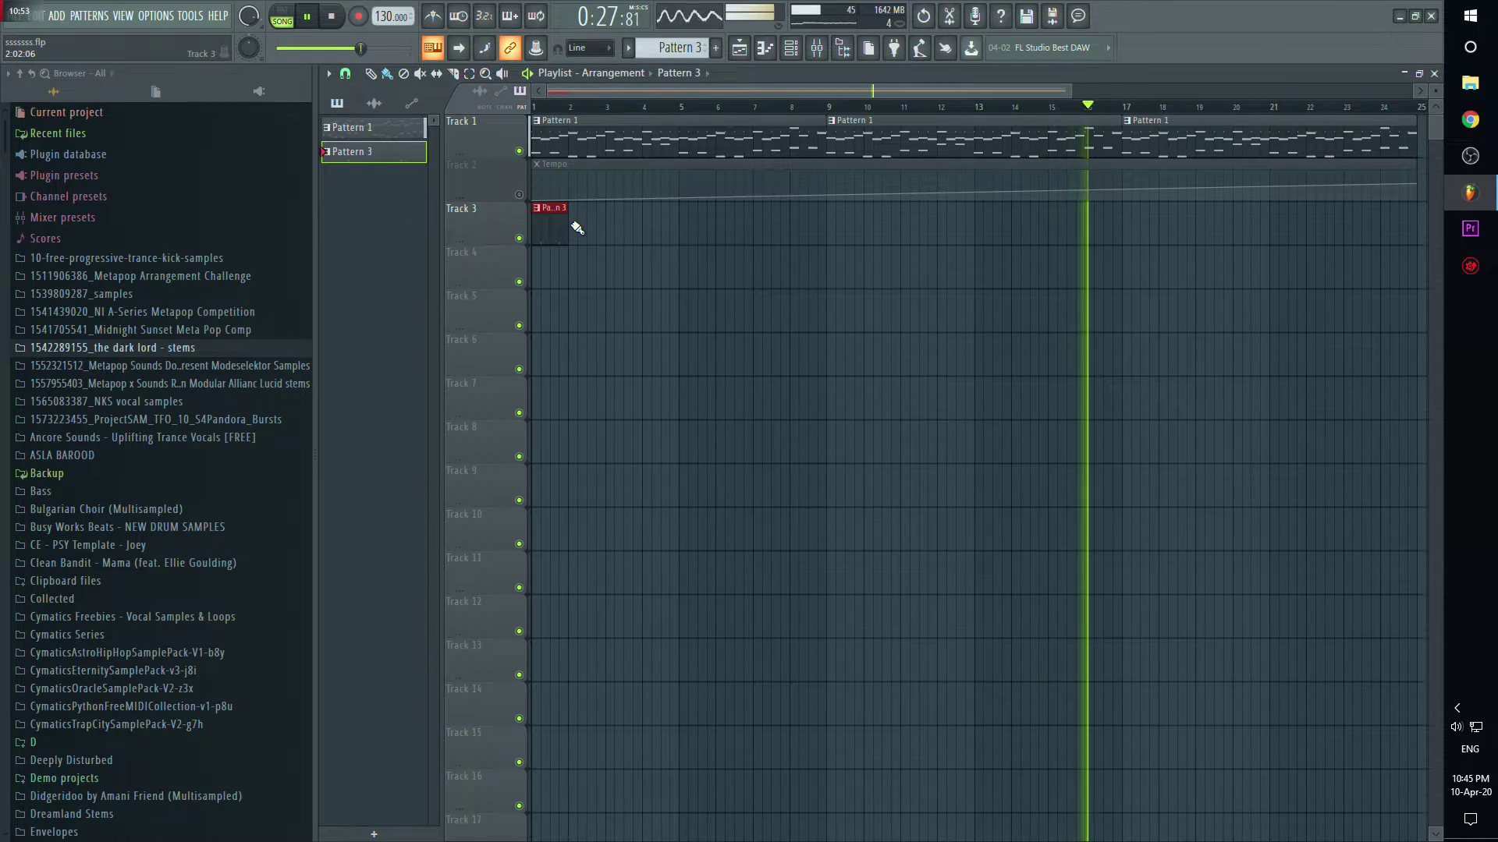
pyautogui.moveTo(578, 228); pyautogui.dragTo(1404, 226)
pyautogui.hscroll(8, 960, 132)
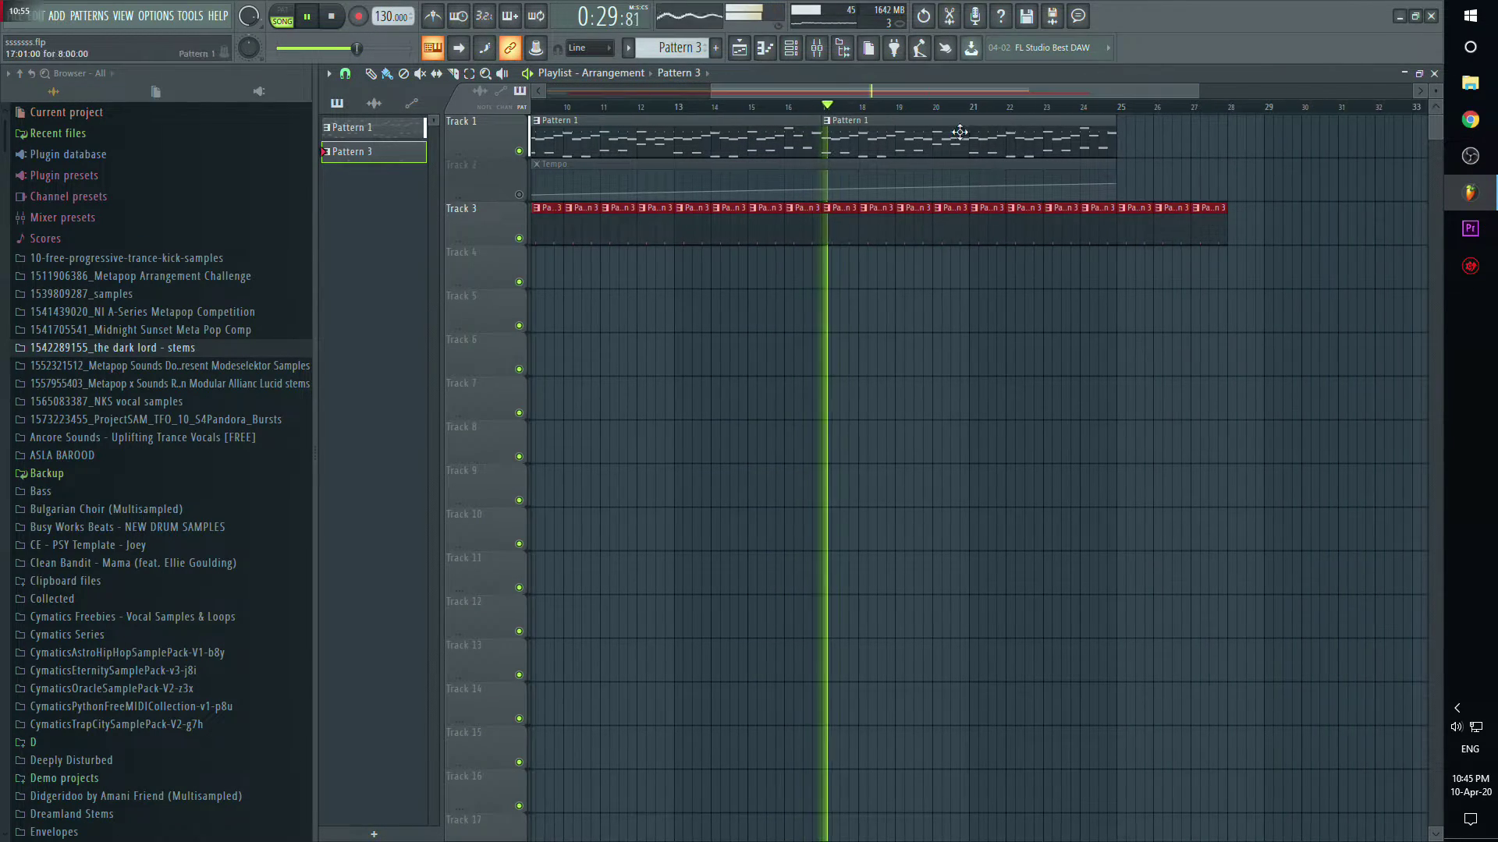
pyautogui.rightClick(1137, 221)
pyautogui.rightClick(1173, 224)
pyautogui.rightClick(1208, 224)
pyautogui.moveTo(889, 92); pyautogui.dragTo(639, 82)
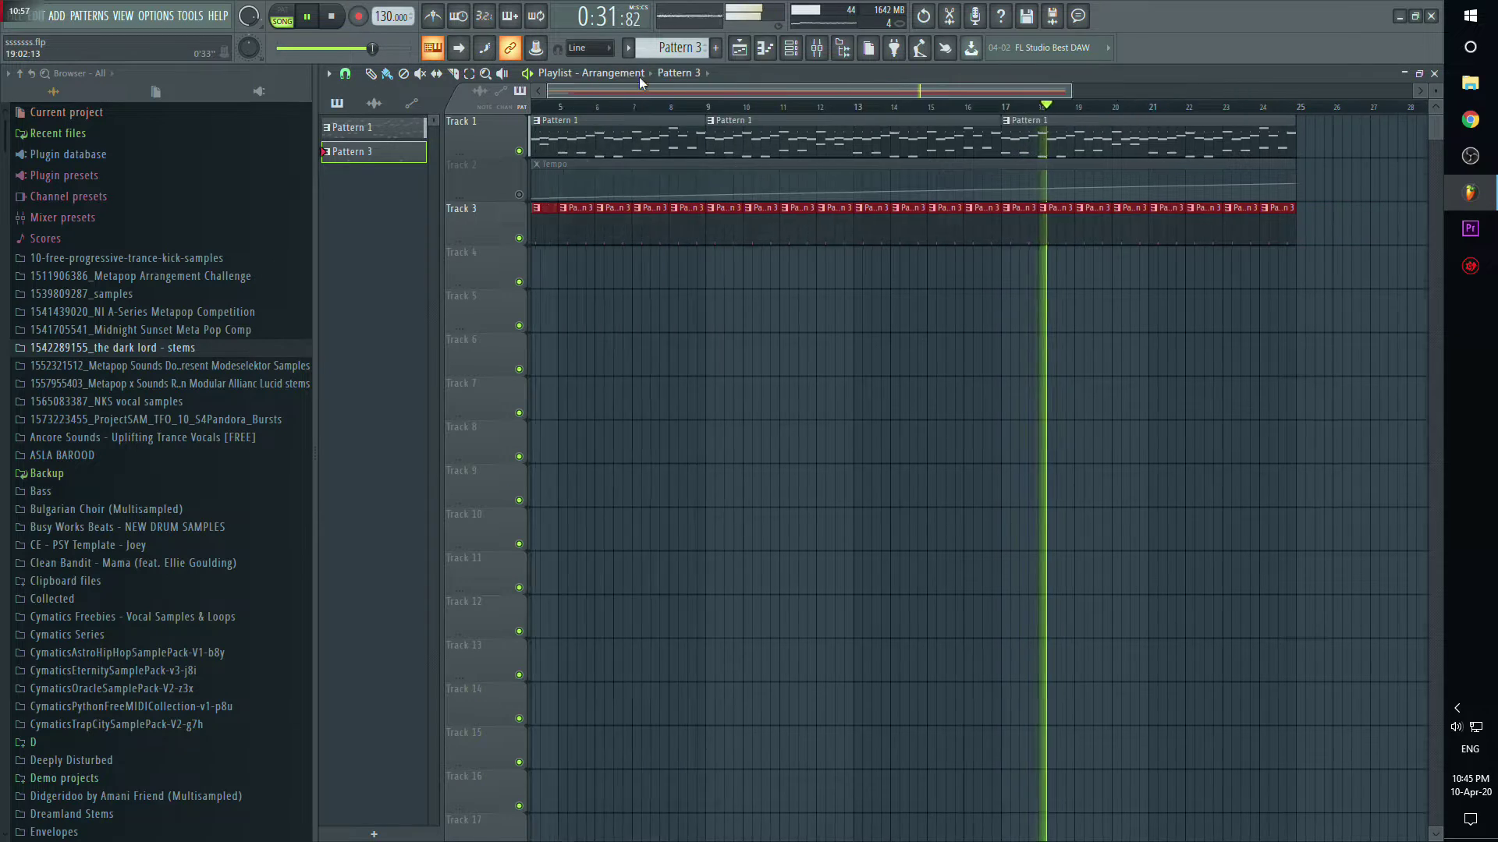
# Step: Add Fruity Parametric EQ 2 to the Snare's Insert 4, cutting the lows with band 1 and boosting the highs with band 7
pyautogui.click(791, 48)
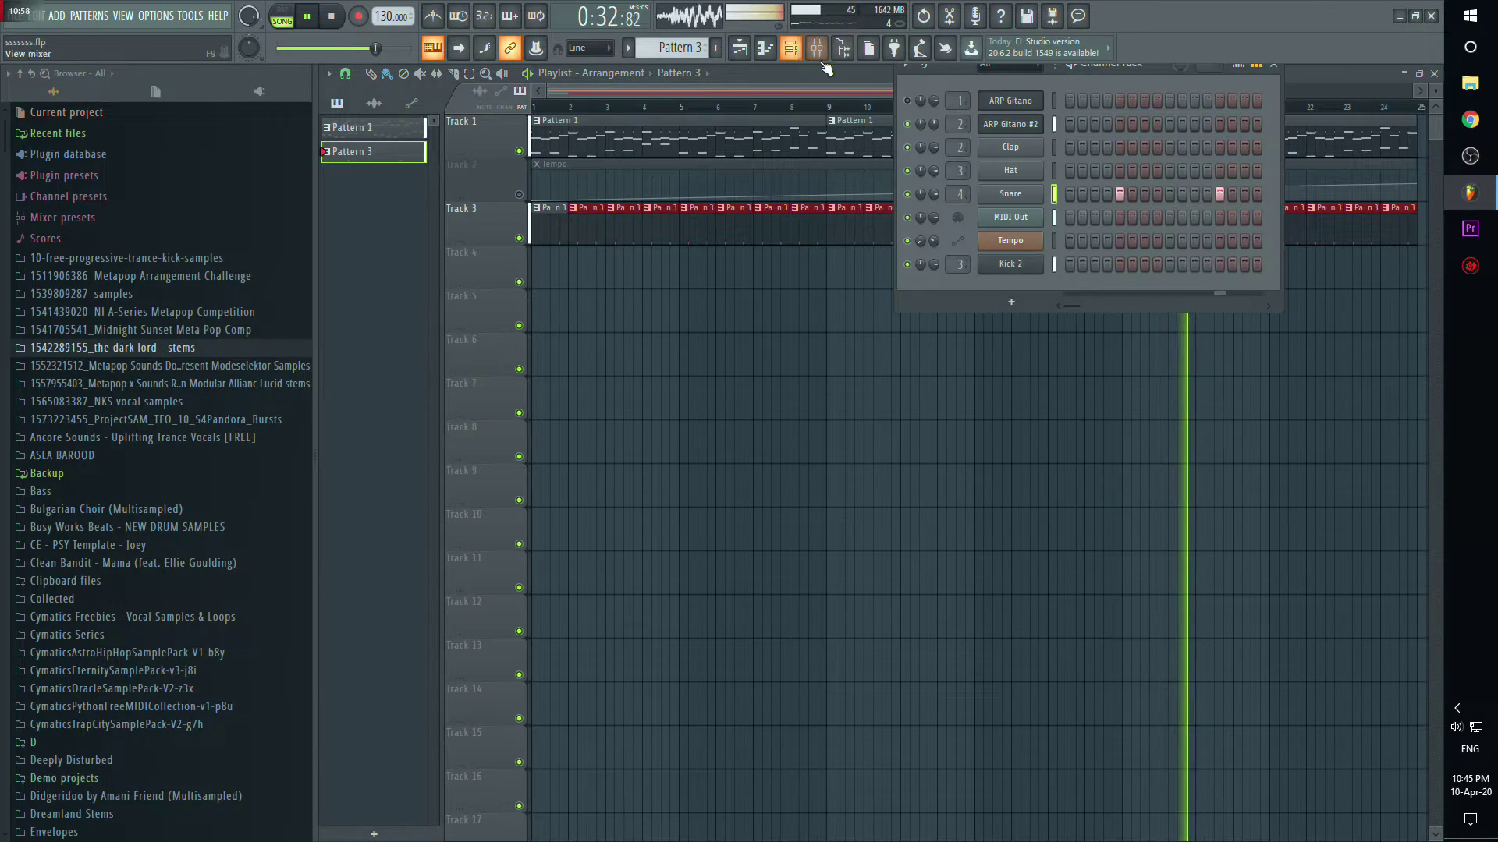
pyautogui.doubleClick(957, 198)
pyautogui.click(1338, 123)
pyautogui.moveTo(1326, 144)
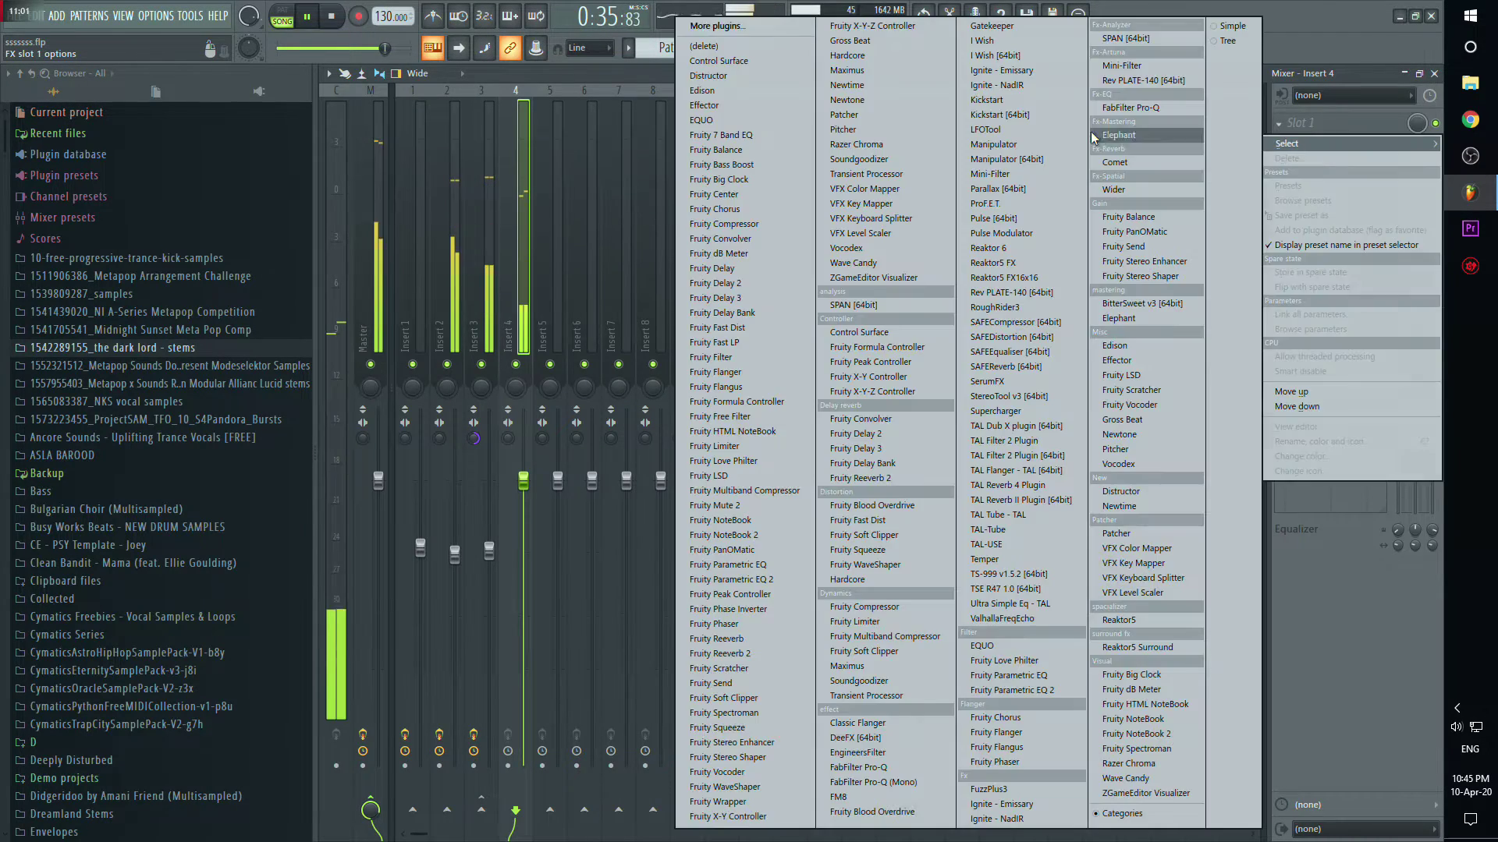
pyautogui.click(784, 580)
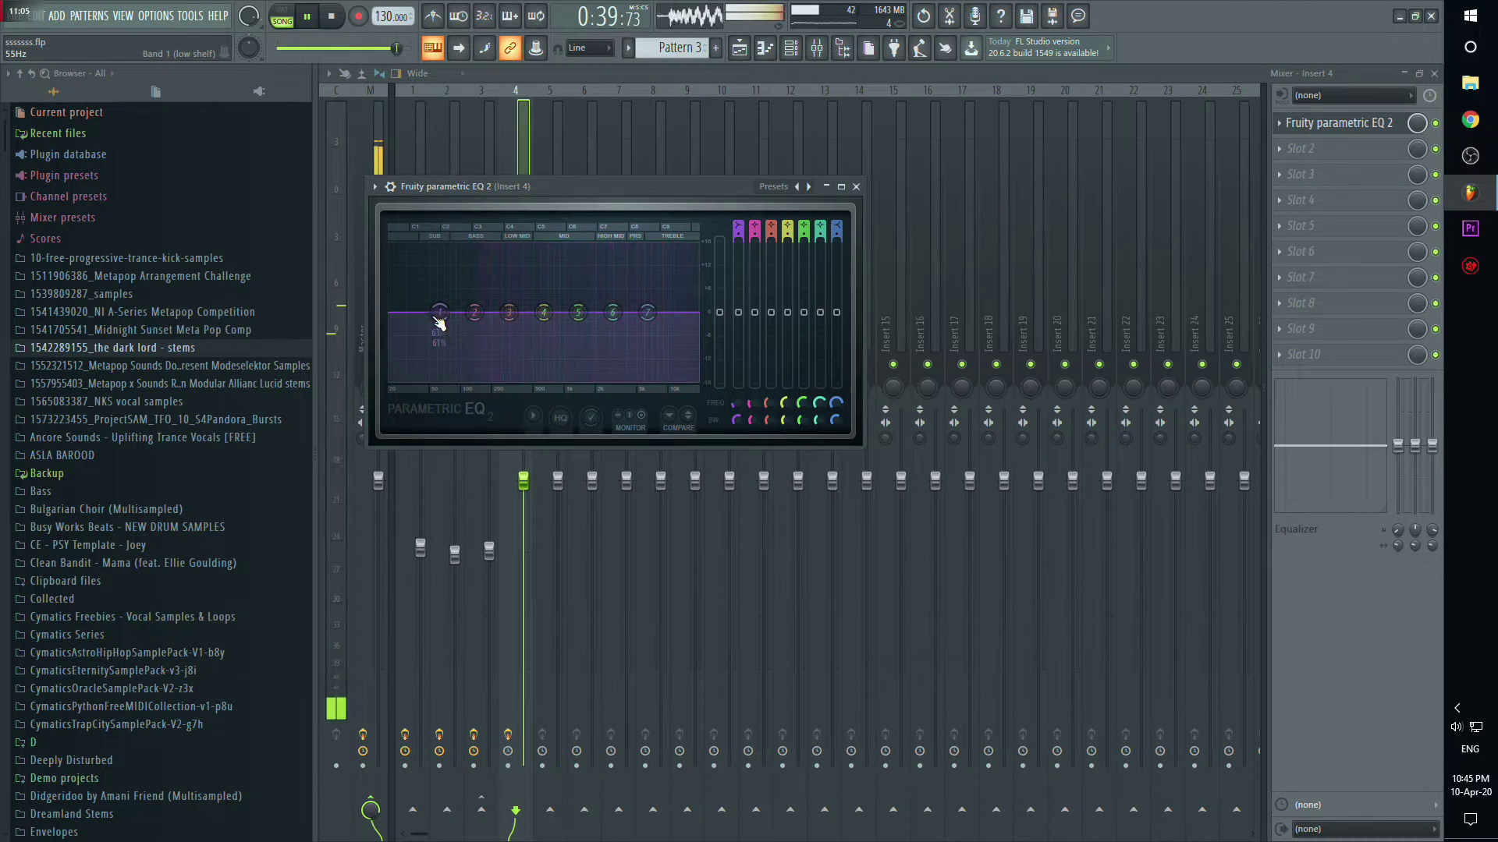
pyautogui.moveTo(439, 313); pyautogui.dragTo(466, 380)
pyautogui.moveTo(640, 292); pyautogui.dragTo(640, 290)
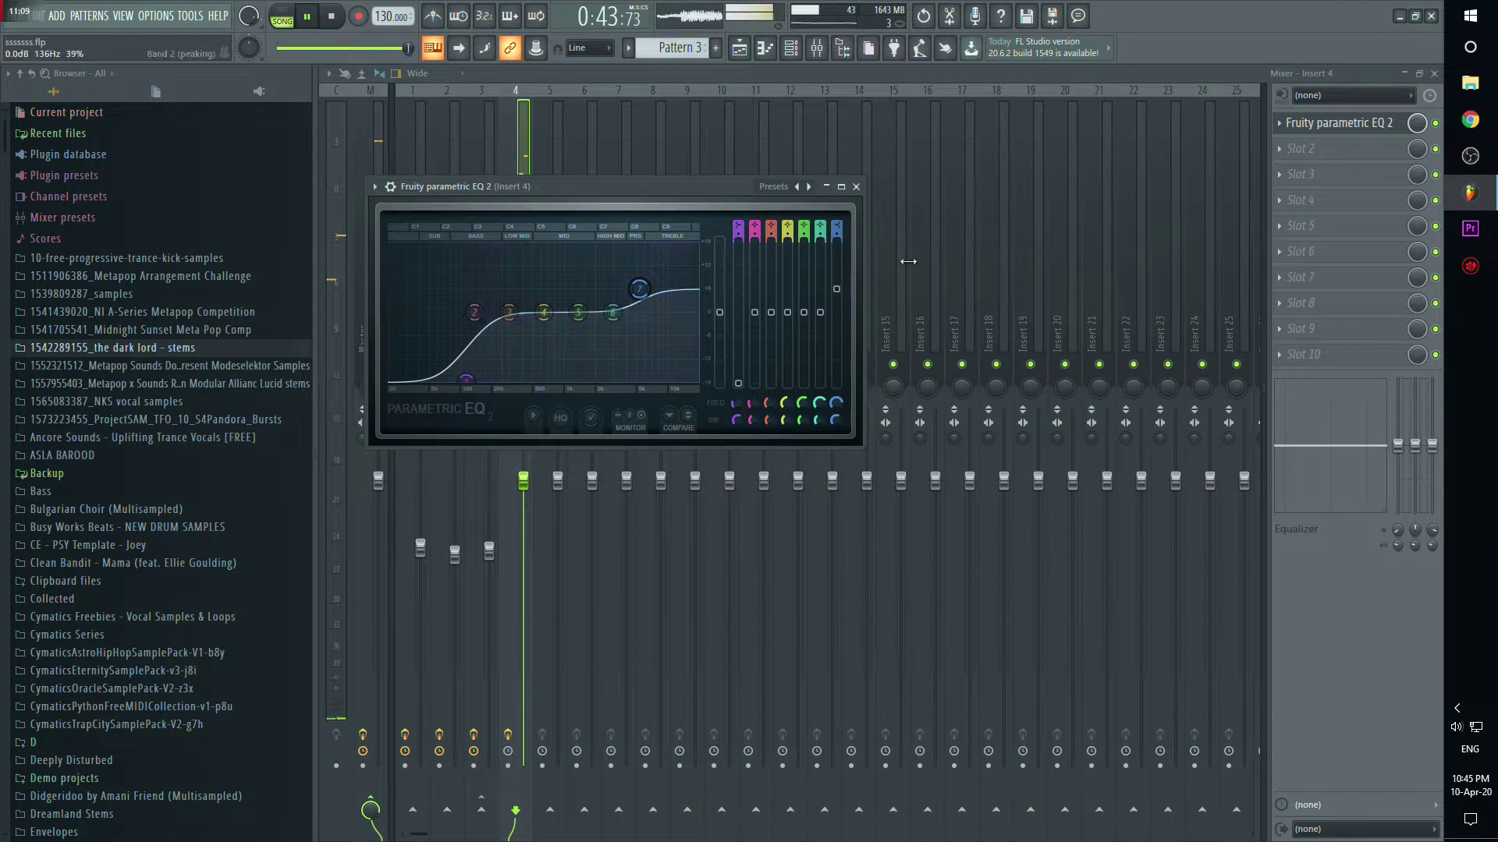
# Step: Add Fruity Compressor to Insert 4's second effect slot and load its Drums preset
pyautogui.click(1280, 149)
pyautogui.moveTo(1287, 169)
pyautogui.click(790, 226)
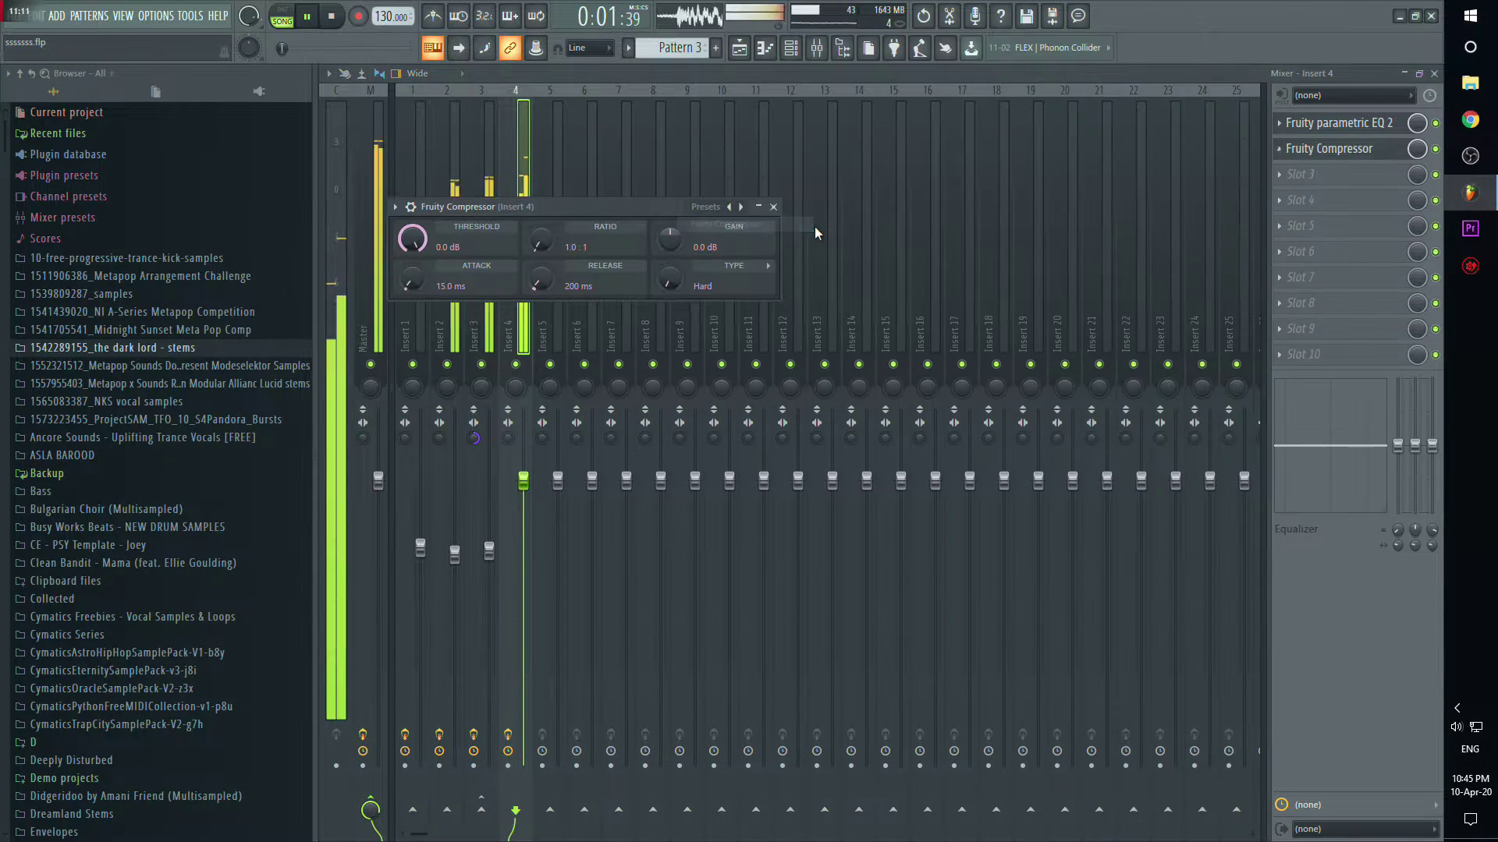
pyautogui.click(710, 207)
pyautogui.click(779, 497)
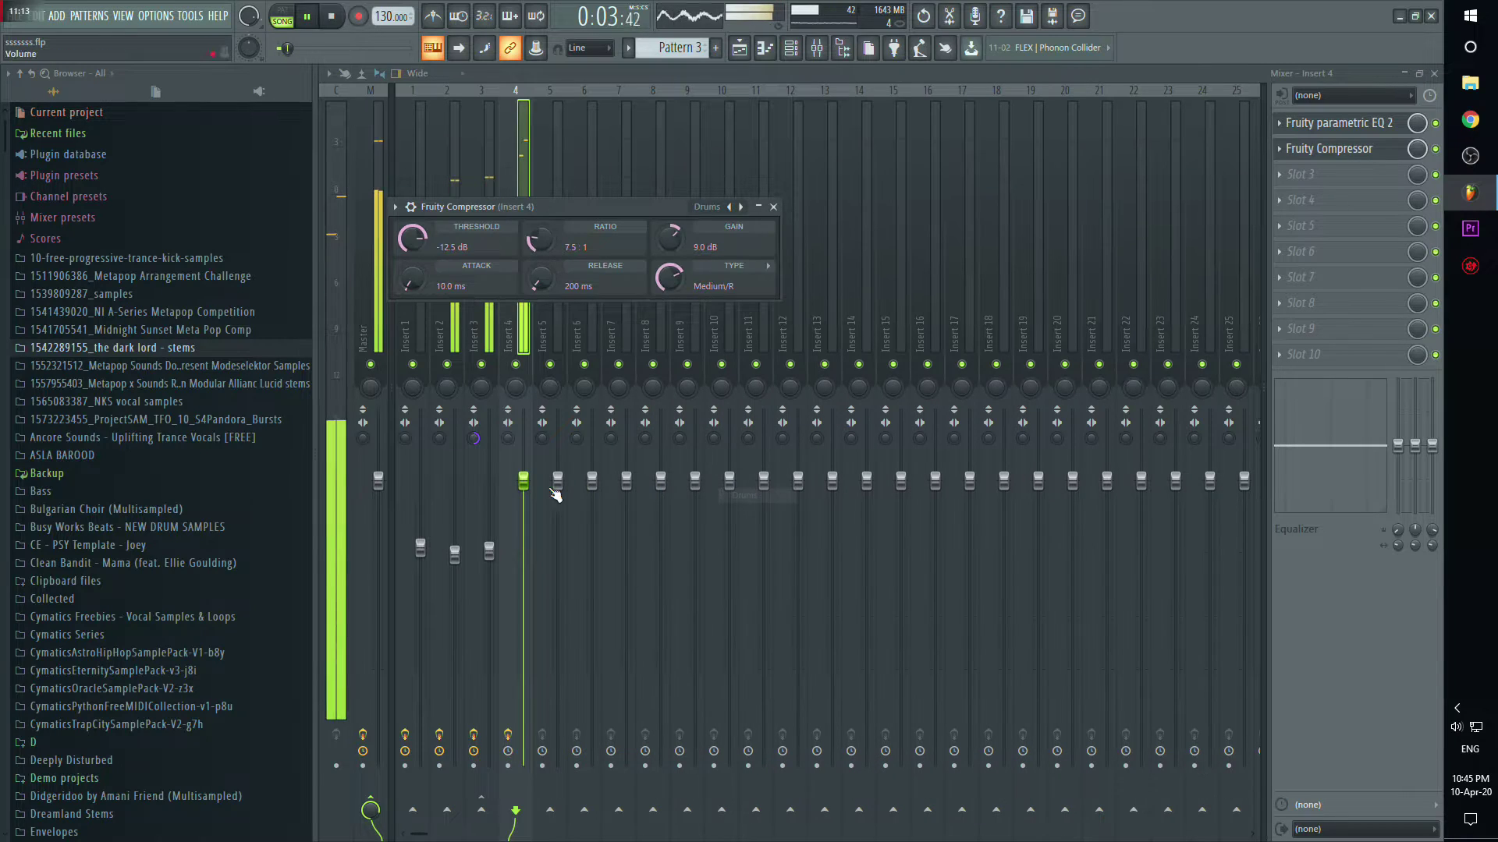
# Step: Lower Insert 4's fader to about Insert 3's position and add a send from Insert 4 to Insert 3
pyautogui.moveTo(523, 482); pyautogui.dragTo(523, 551)
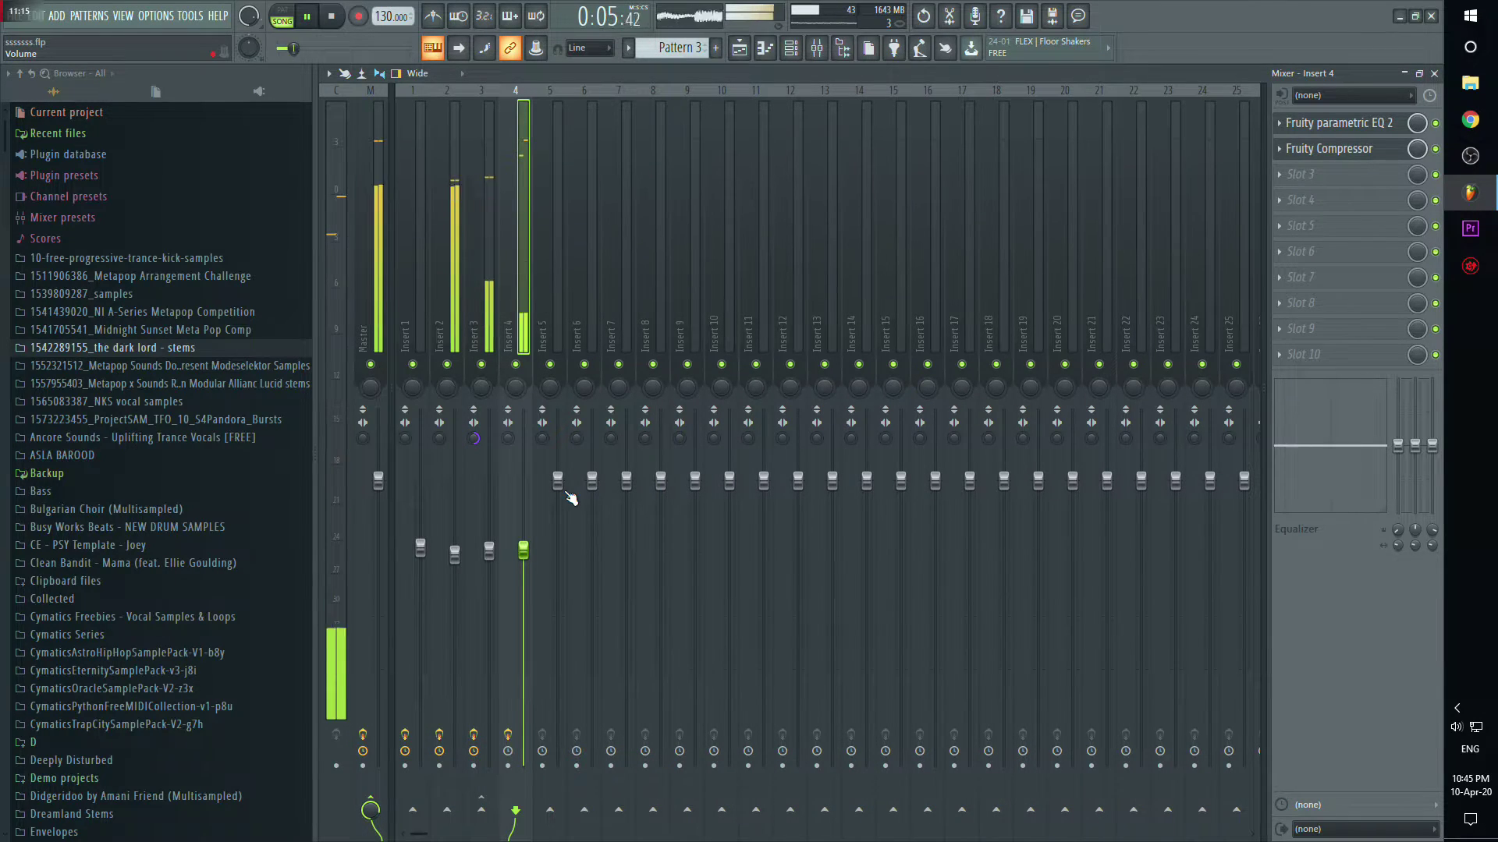
pyautogui.rightClick(482, 811)
pyautogui.click(512, 809)
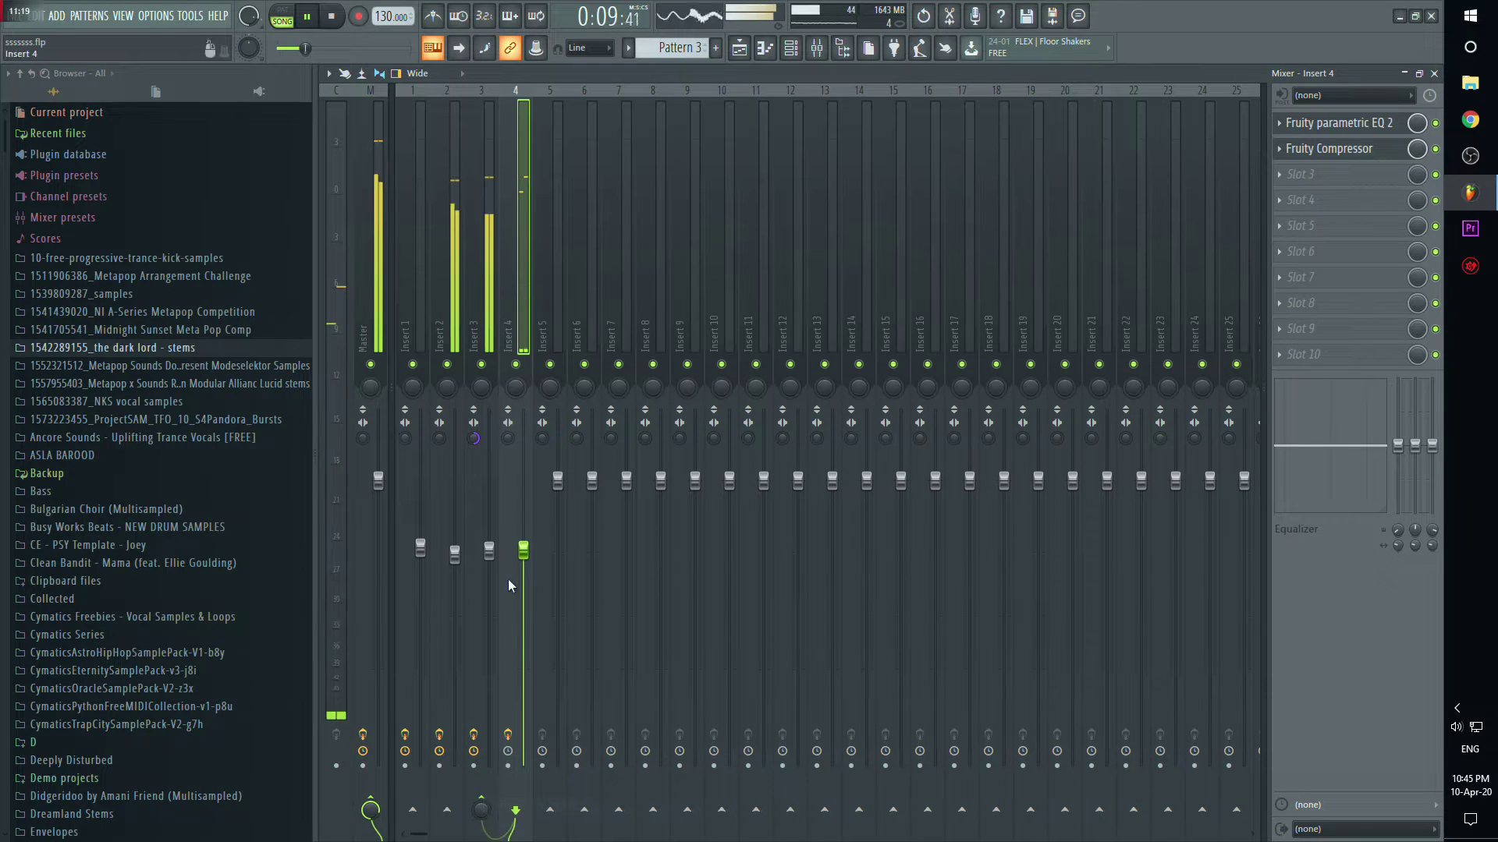
# Step: Bring Insert 2's Gatekeeper fully into view and step forward through its presets from Jiggle to Tan Son, auditioning each one
pyautogui.click(442, 436)
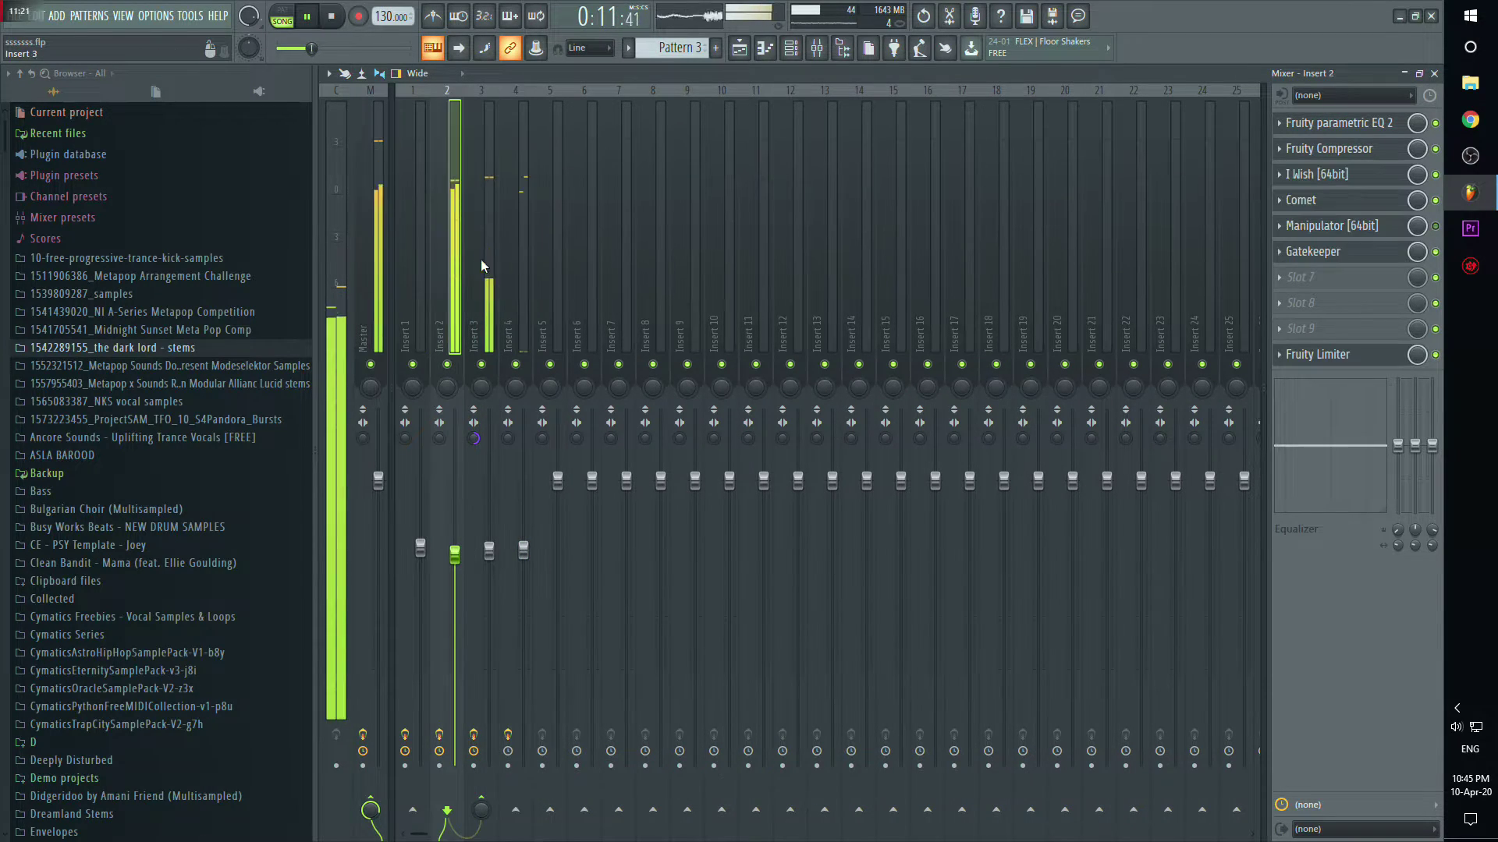
pyautogui.click(1343, 257)
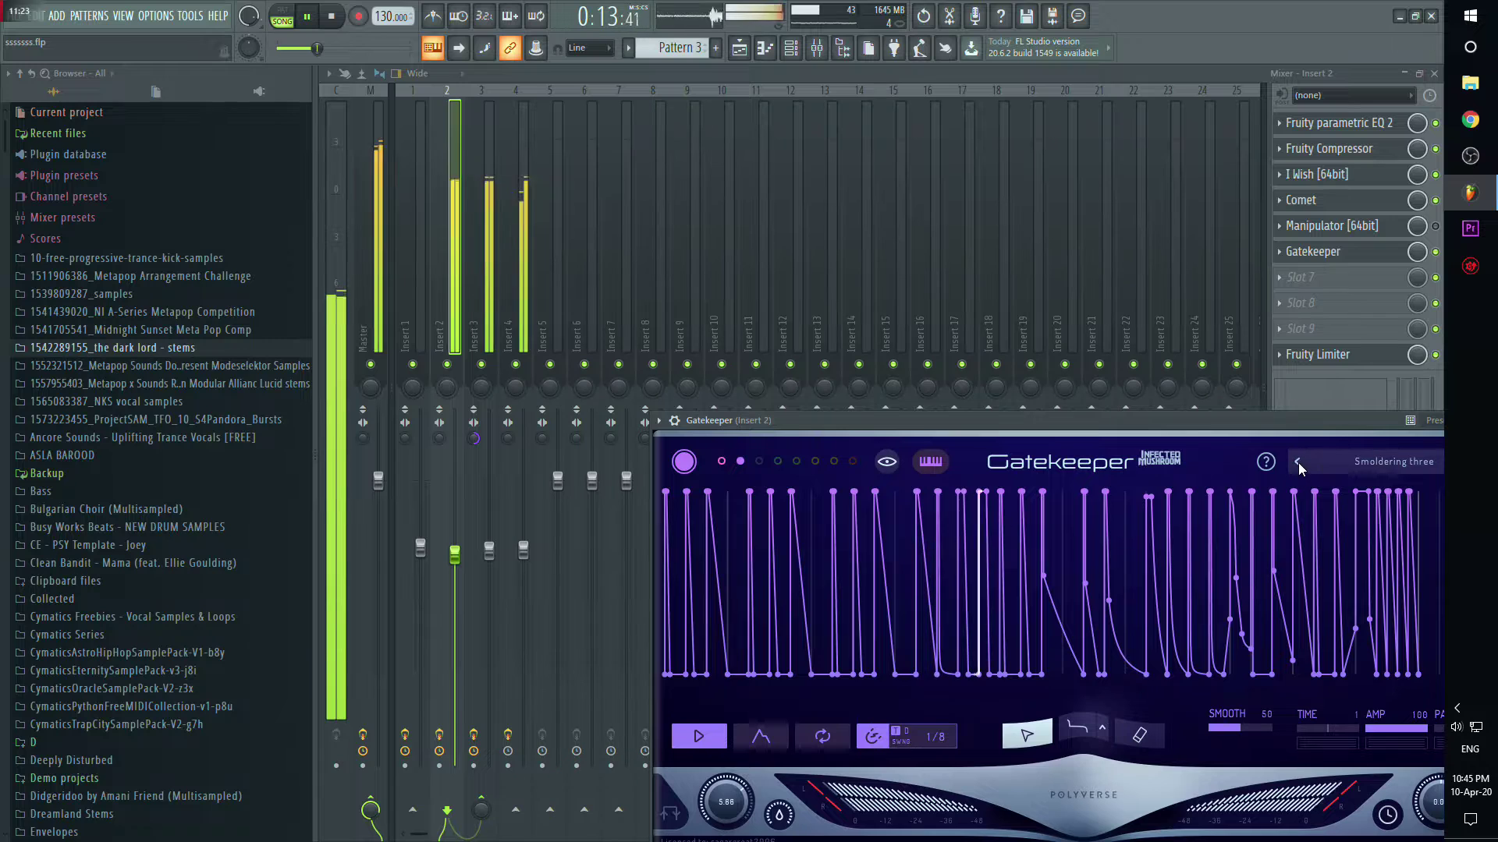
pyautogui.moveTo(1317, 411); pyautogui.dragTo(1052, 392)
pyautogui.click(1222, 434)
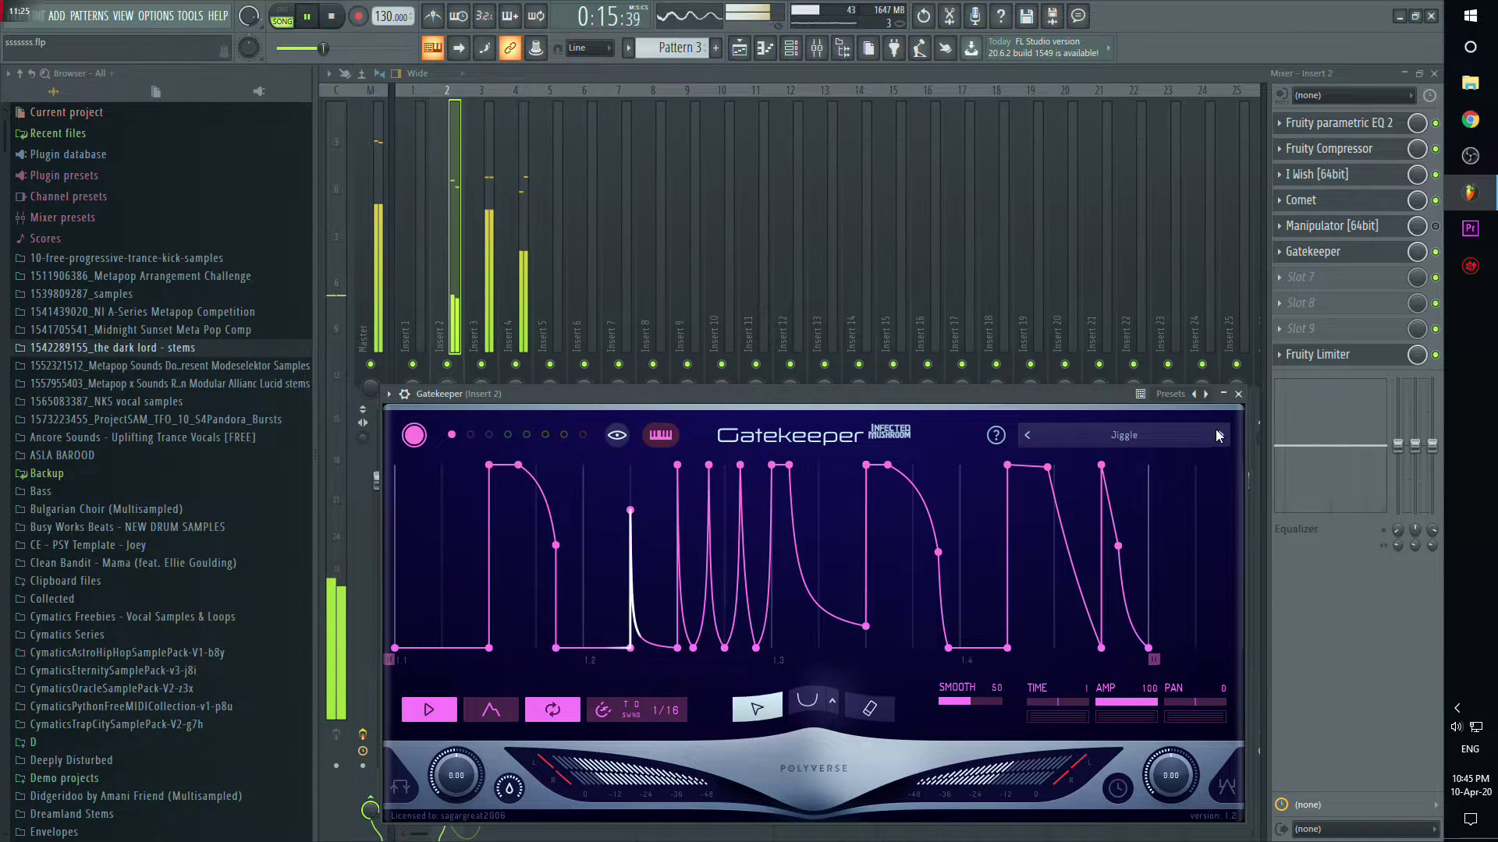
pyautogui.click(1220, 436)
pyautogui.click(1220, 436)
pyautogui.click(1221, 436)
pyautogui.click(1221, 437)
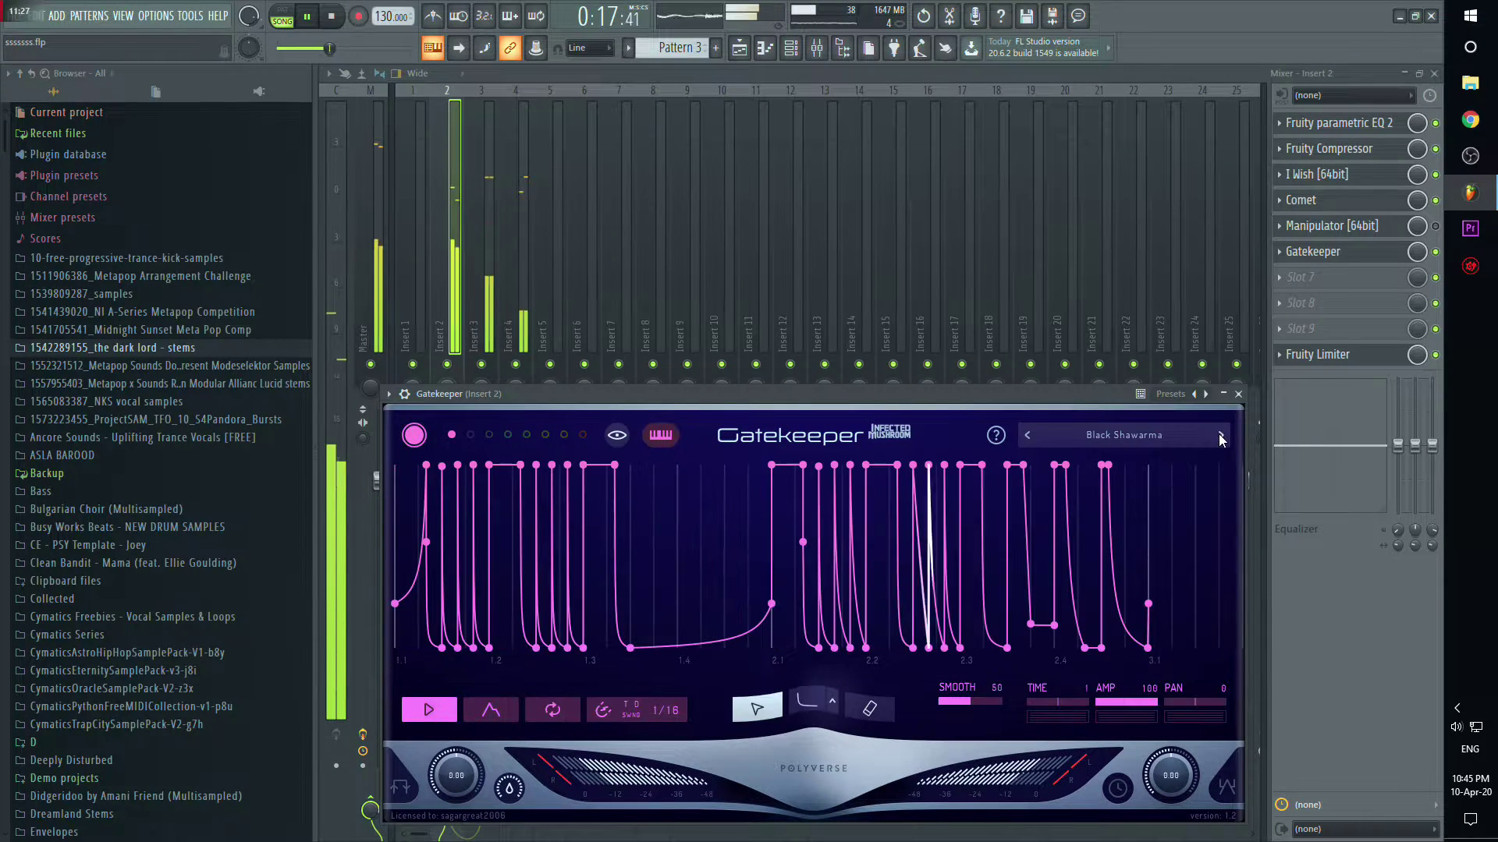
pyautogui.click(1221, 437)
pyautogui.click(1220, 437)
pyautogui.click(1220, 437)
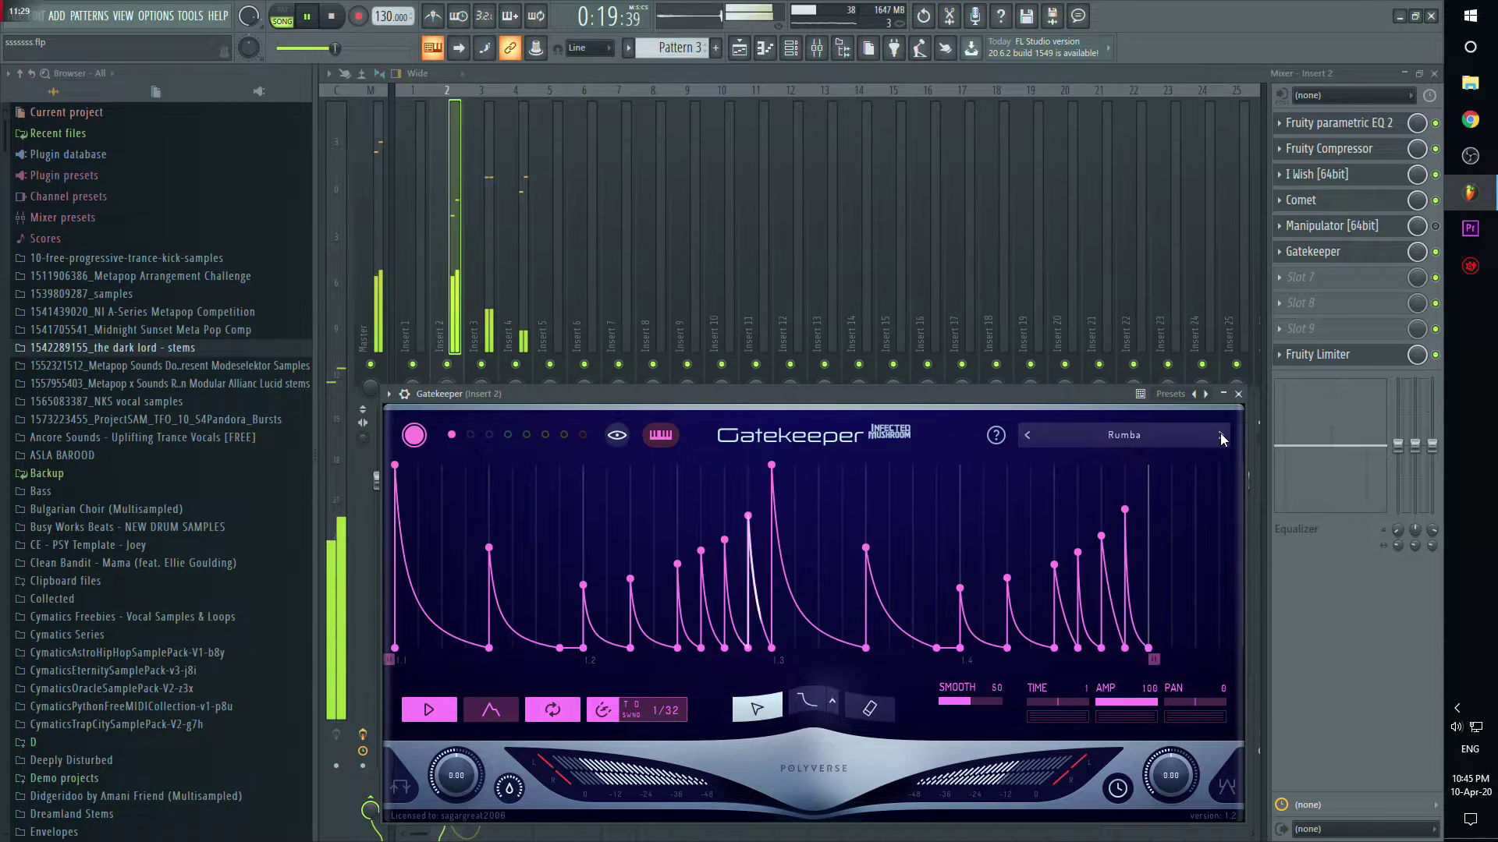
pyautogui.click(1220, 438)
pyautogui.click(1222, 437)
pyautogui.click(1222, 438)
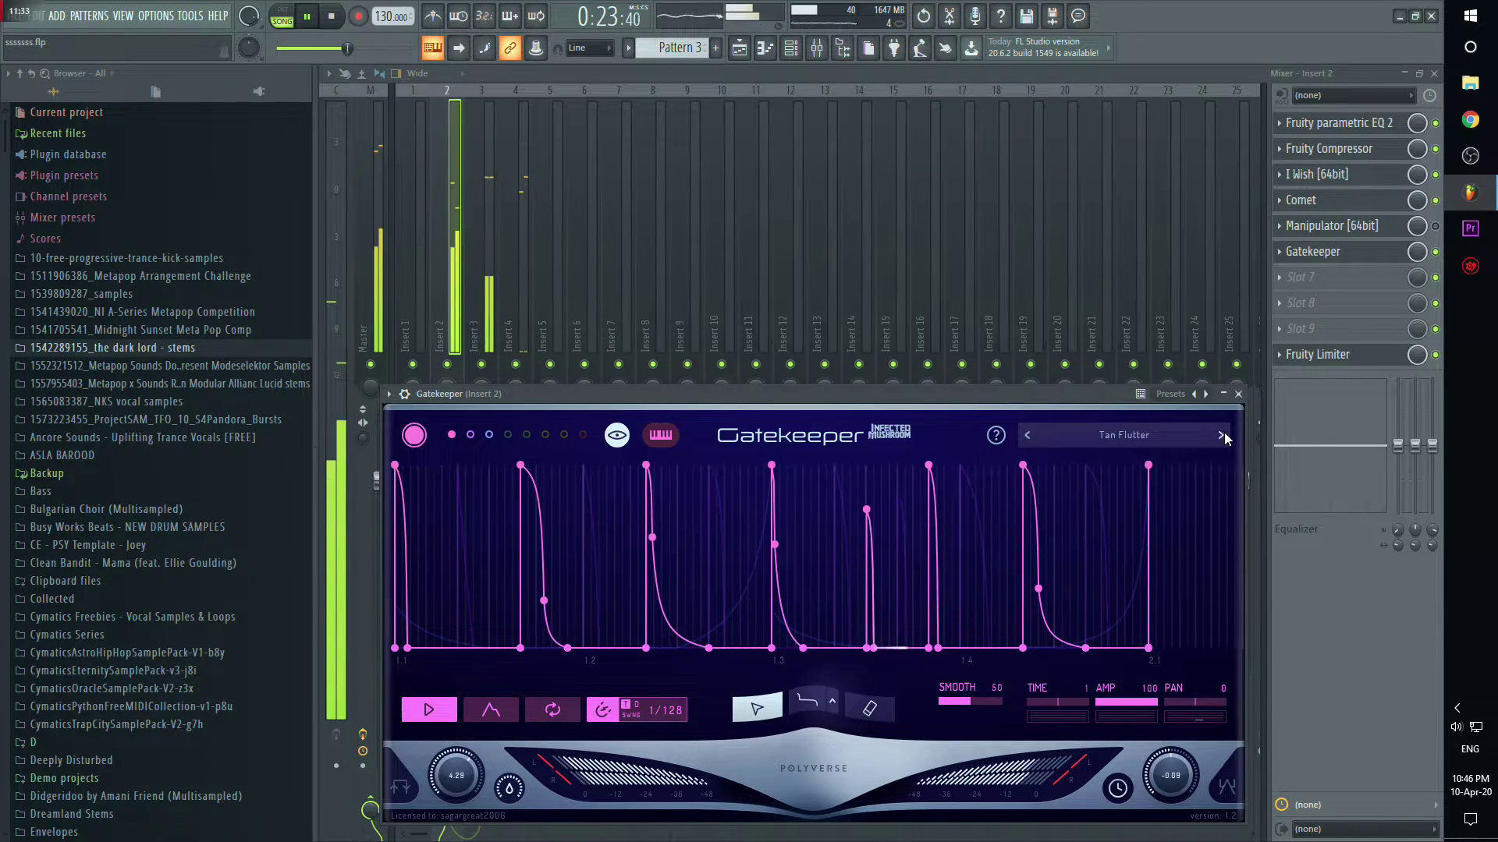
pyautogui.click(1221, 437)
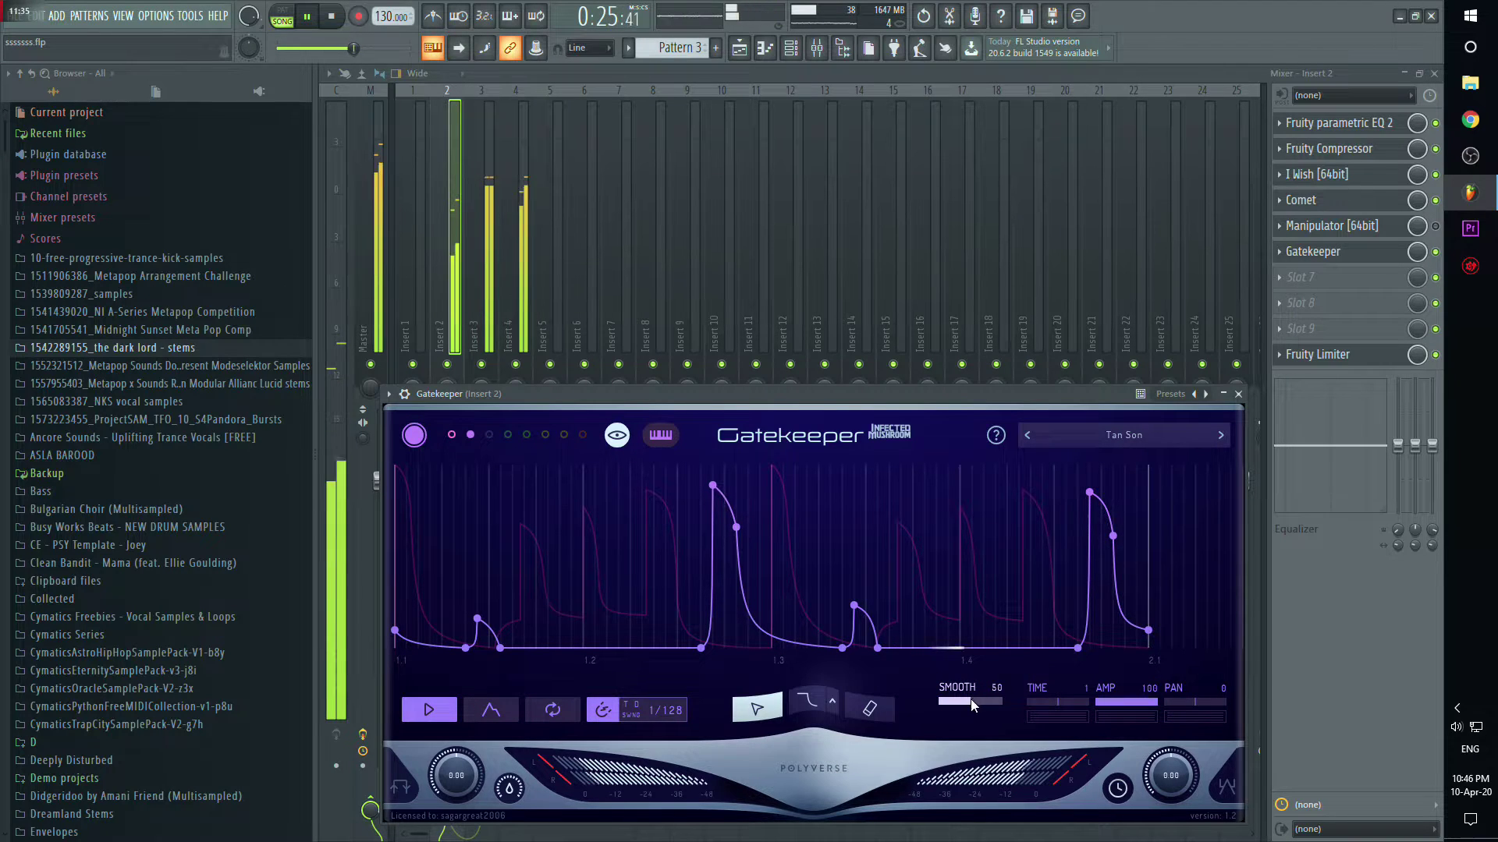
# Step: Raise envelope 1's Smooth to 100 in the Tan Son preset, then discard the change while advancing to the next preset
pyautogui.click(453, 435)
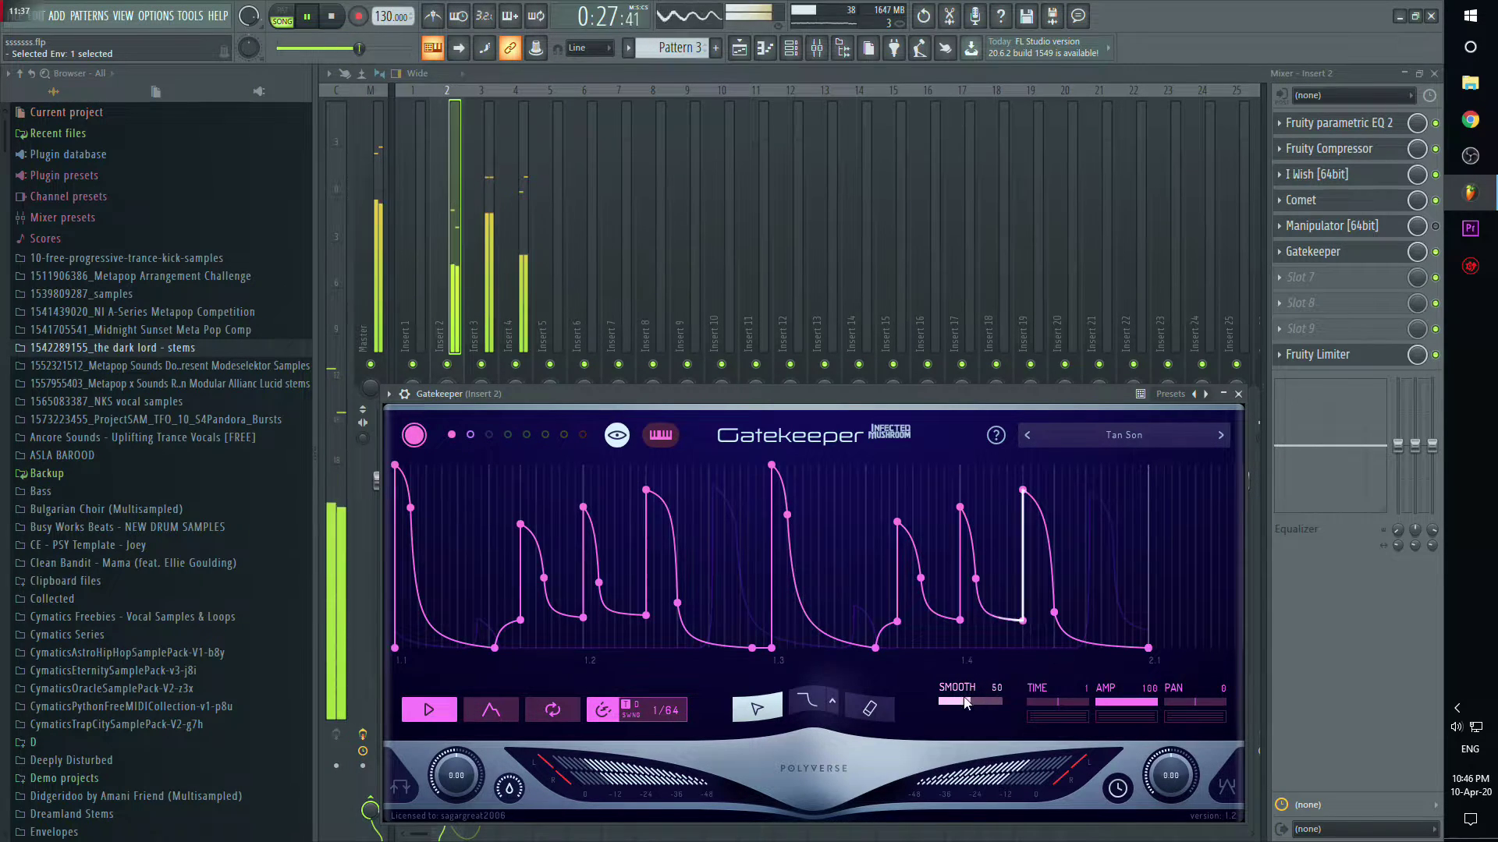
pyautogui.click(1221, 435)
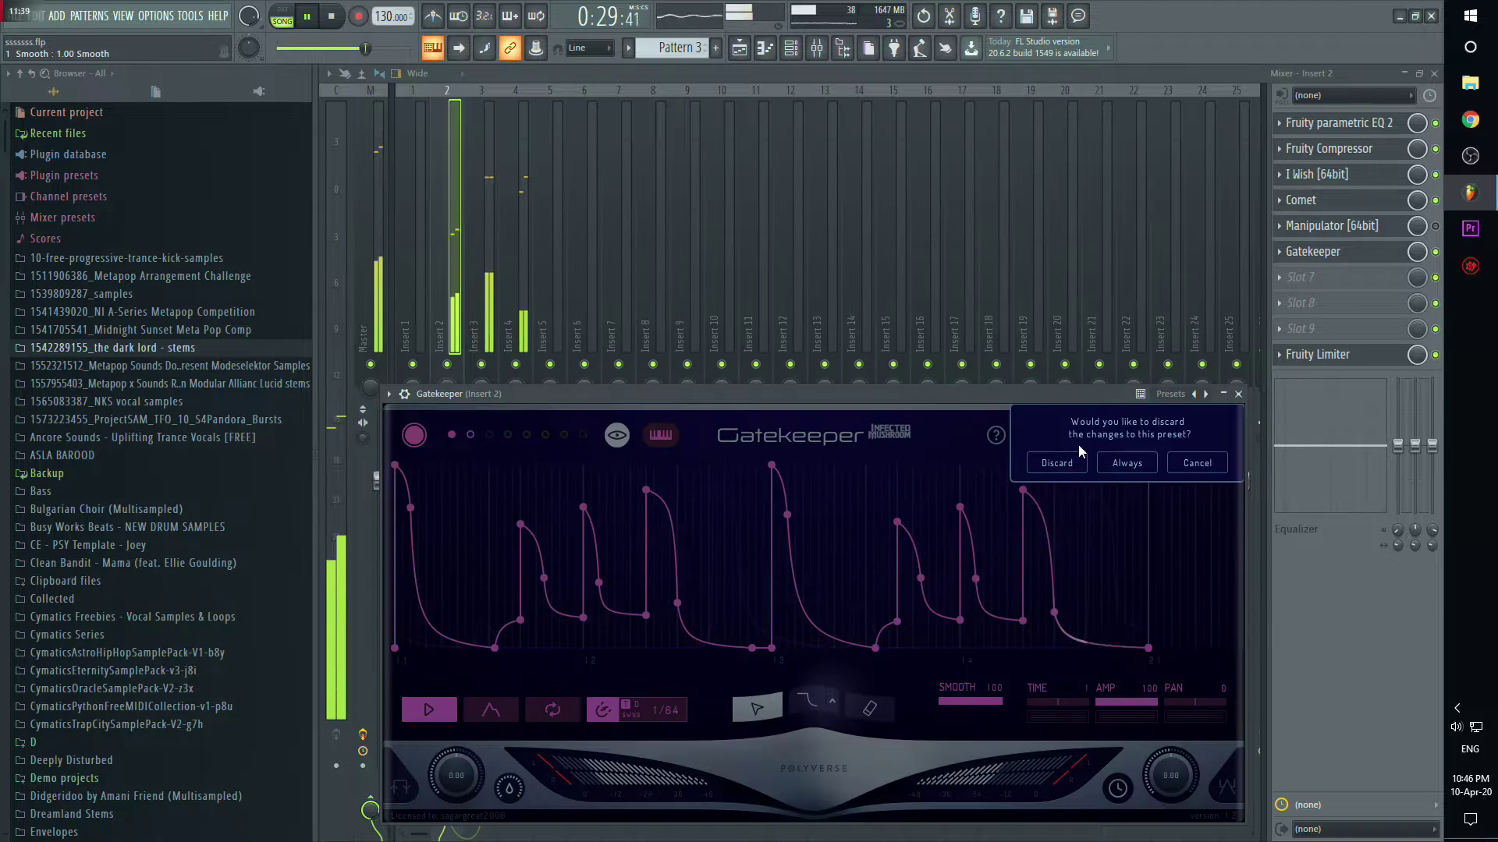
pyautogui.click(1089, 472)
# Step: Step forward through Gatekeeper's Creaking Out preset to Conversation and set envelope 1's Smooth to 100
pyautogui.click(1228, 437)
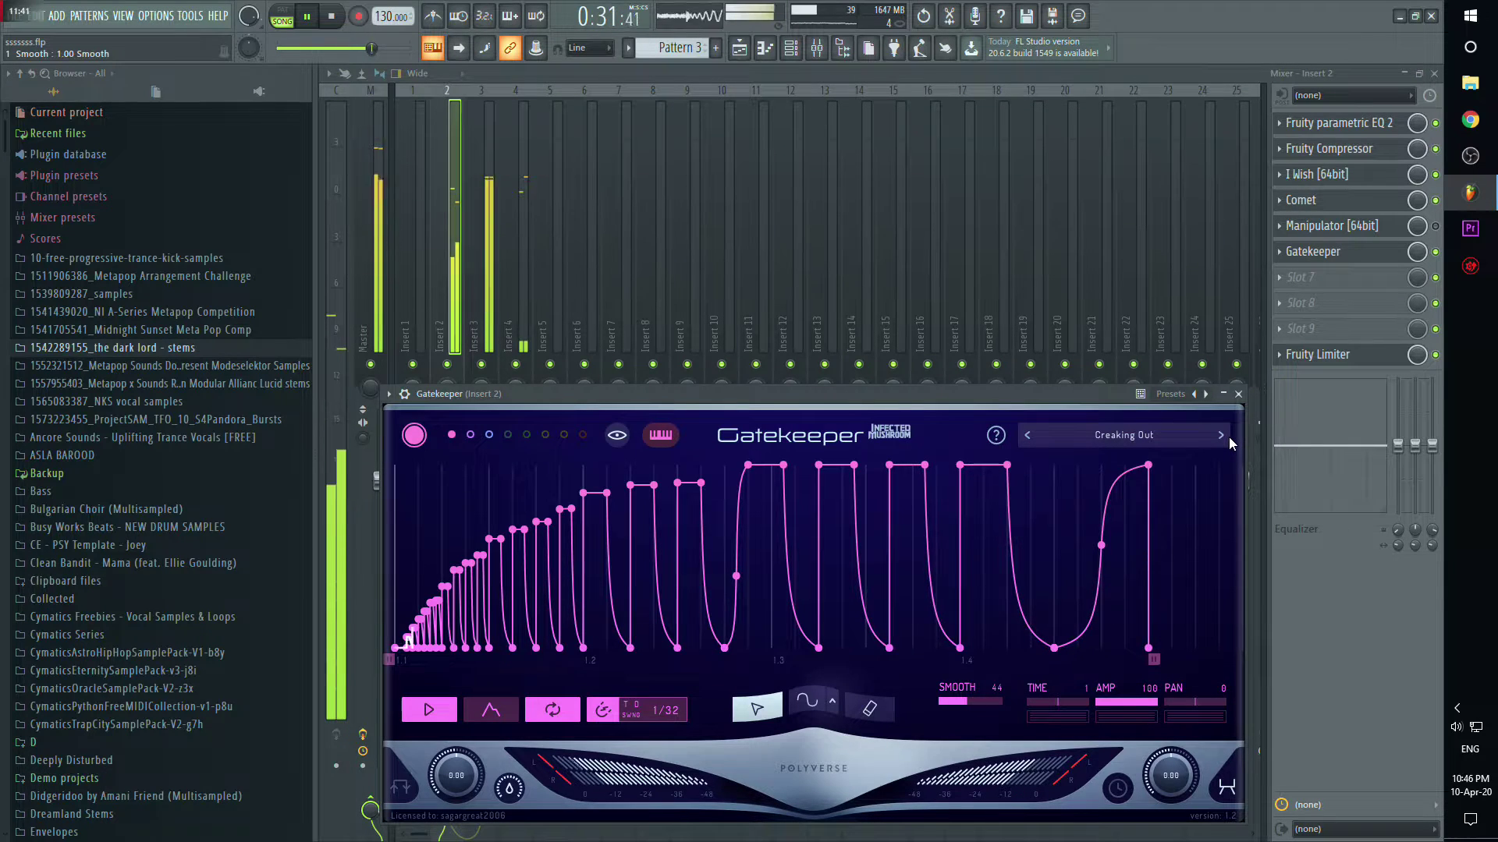
pyautogui.click(1228, 437)
pyautogui.click(1228, 437)
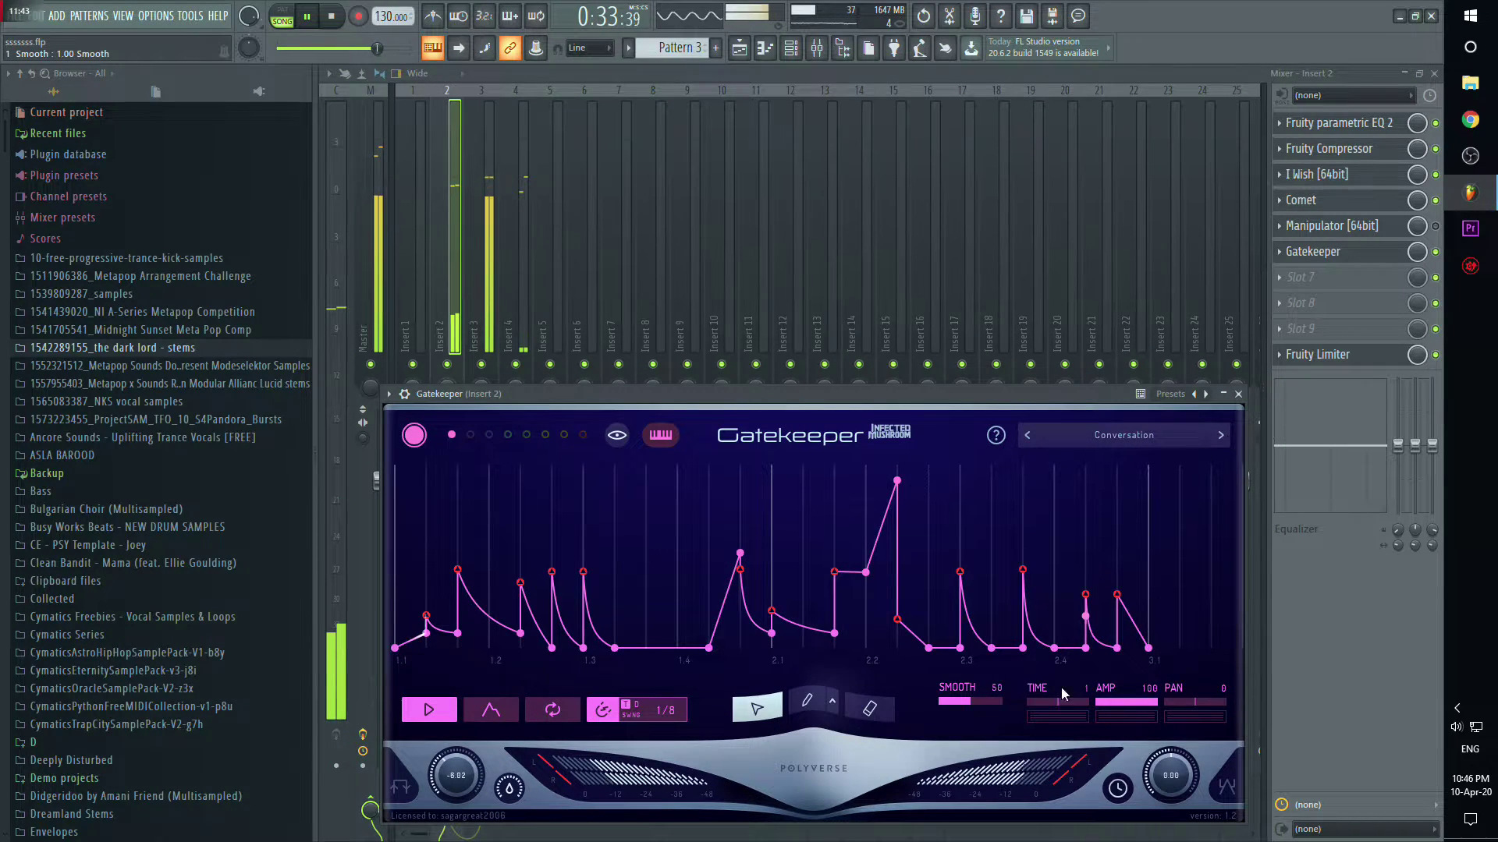
pyautogui.moveTo(980, 700); pyautogui.dragTo(1014, 700)
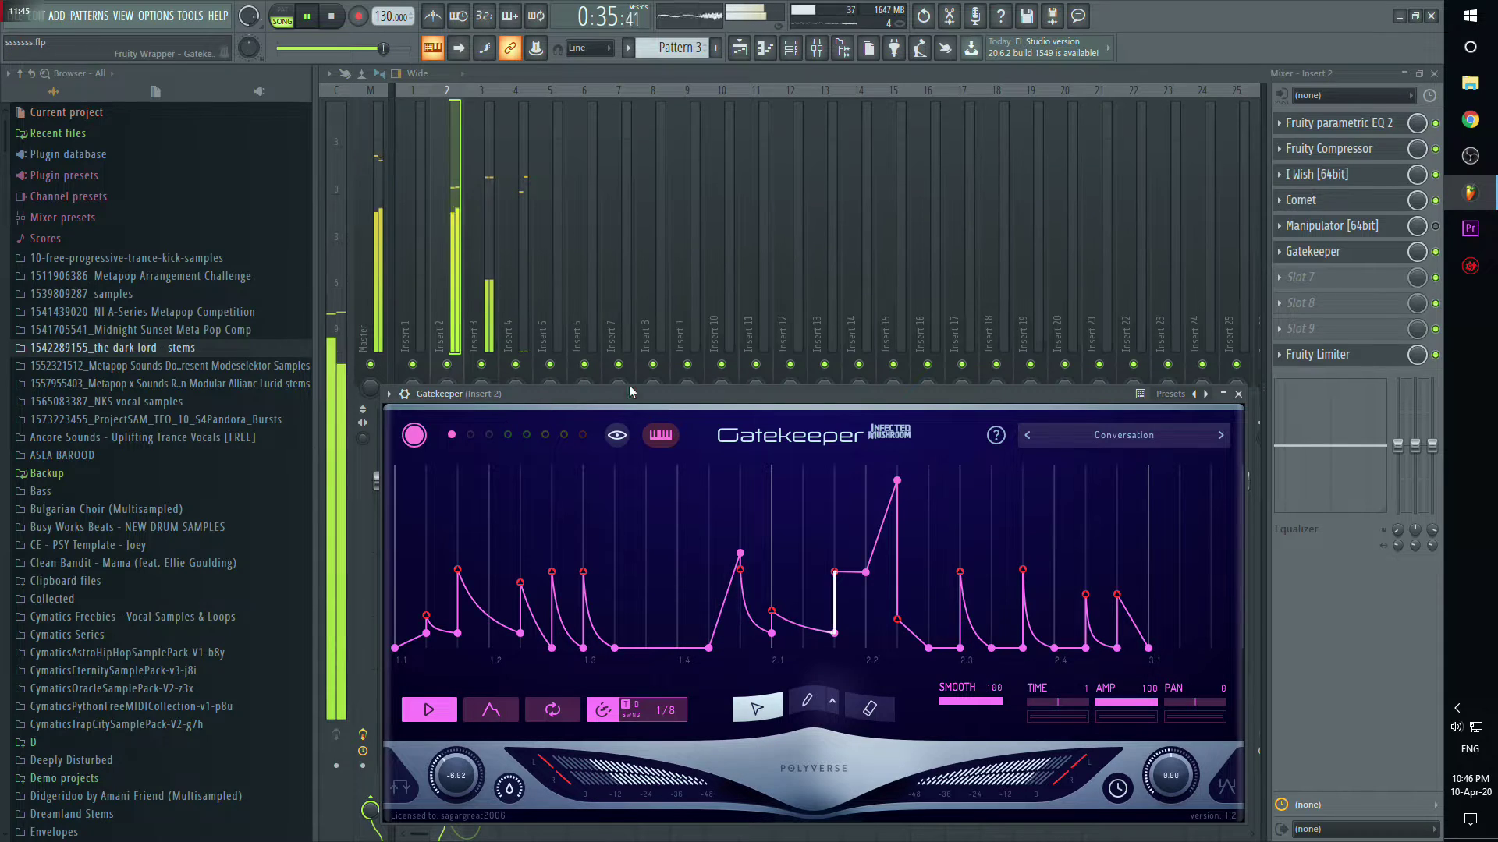
# Step: Open Comet on Insert 2 and set its dry/wet mix to 50.3
pyautogui.click(753, 76)
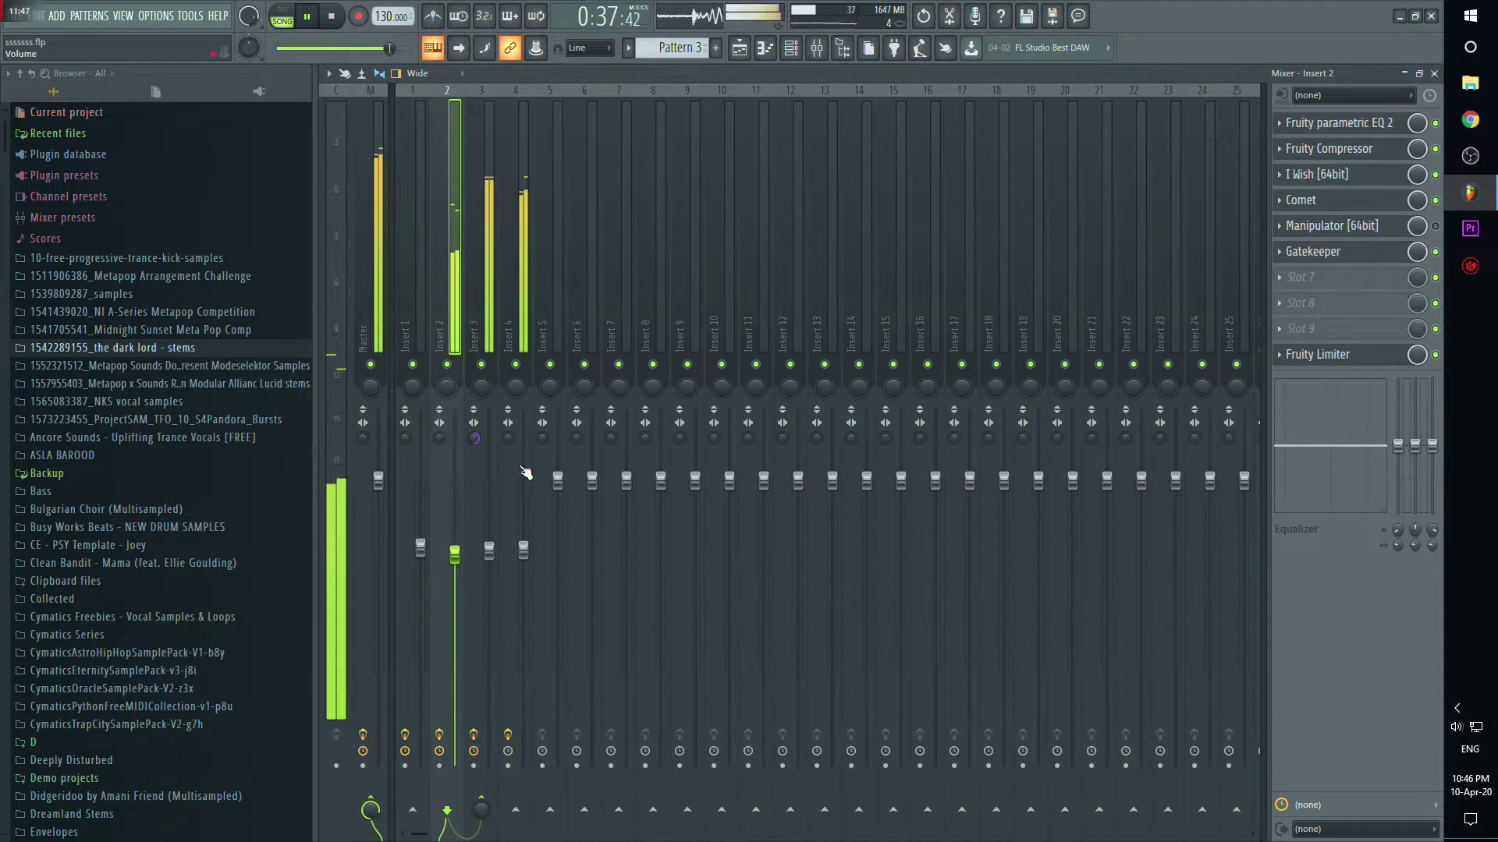
pyautogui.click(1347, 201)
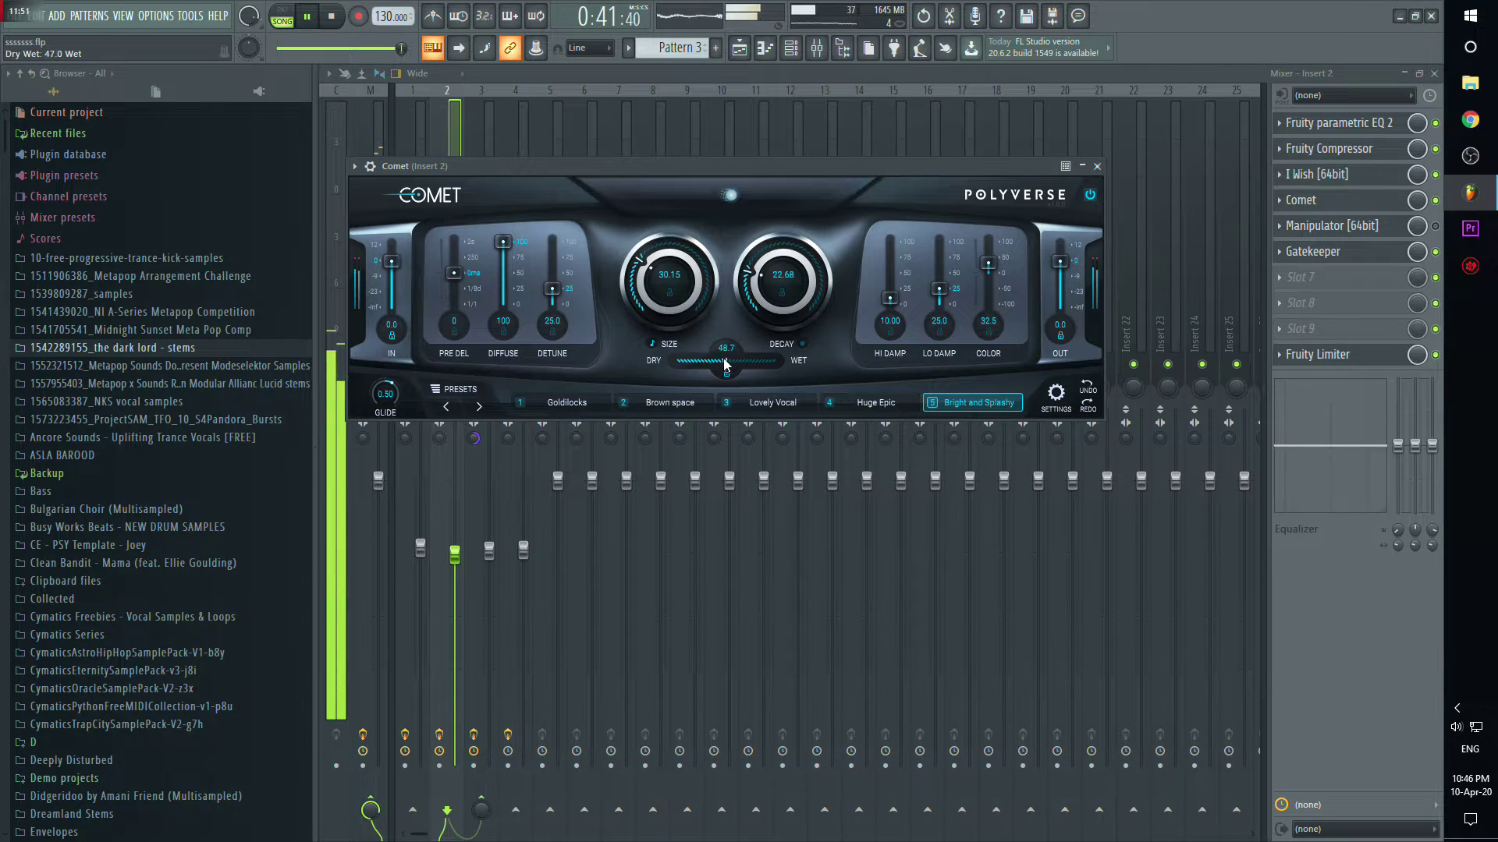
pyautogui.moveTo(800, 169); pyautogui.dragTo(1002, 154)
# Step: Set Insert 2's Fruity Compressor gain to 13.0 dB and its type to Hard/R, and save the project
pyautogui.click(1360, 151)
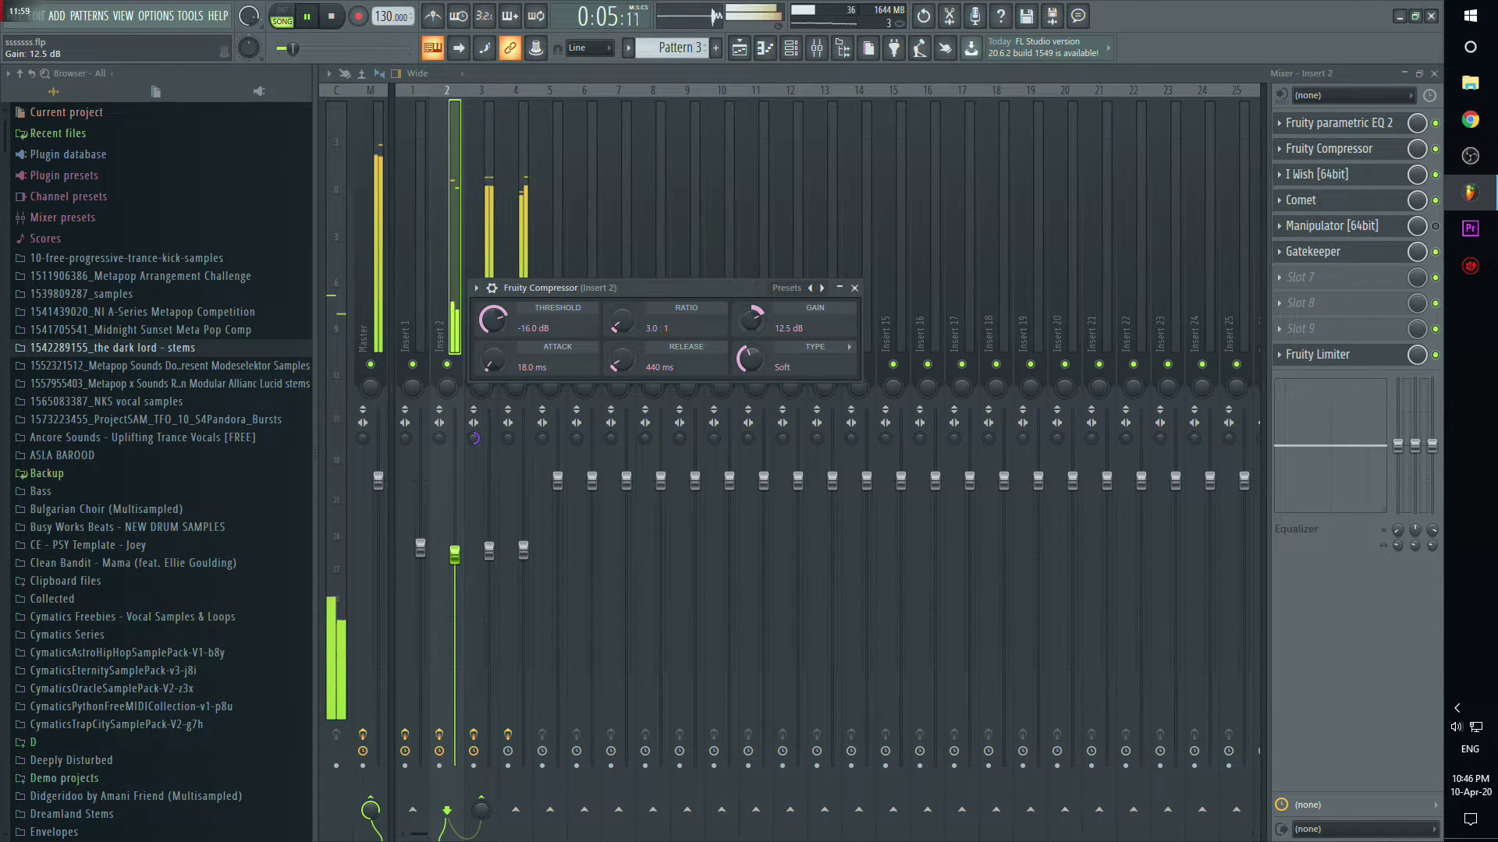
pyautogui.moveTo(751, 319); pyautogui.dragTo(752, 317)
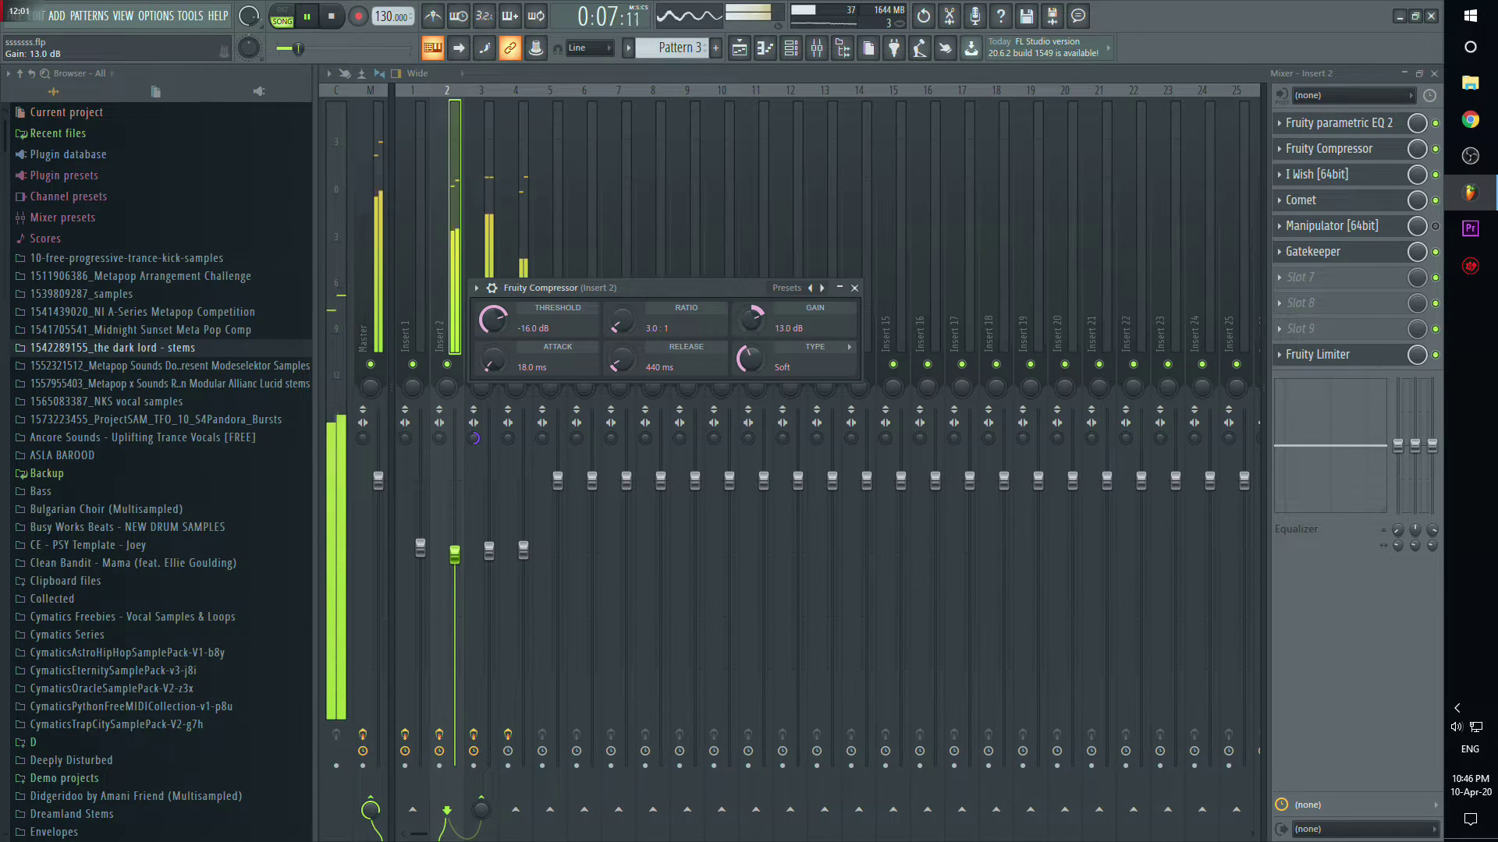
pyautogui.scroll(2, 751, 365)
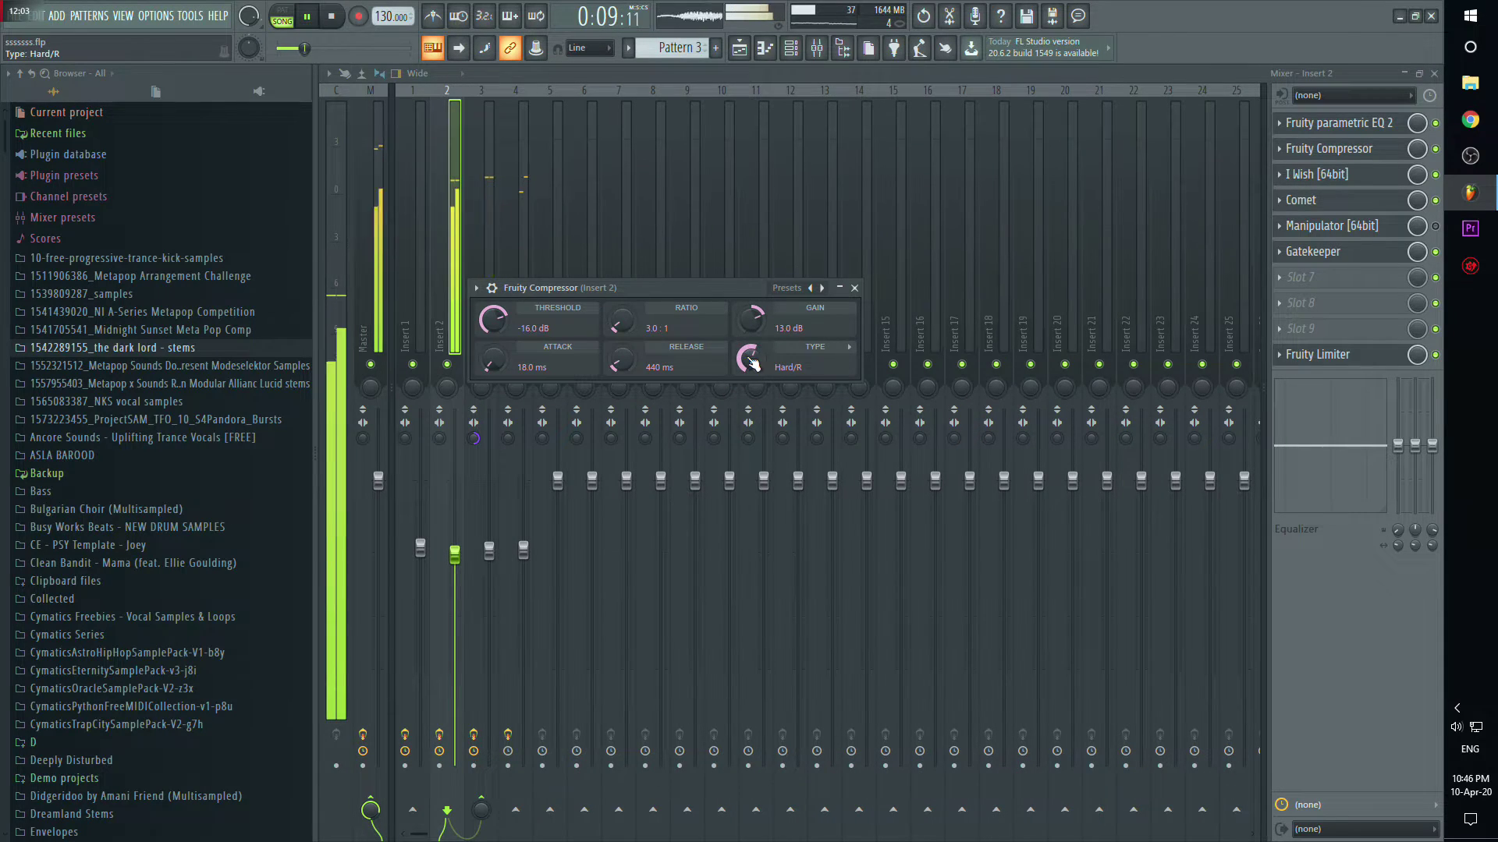
pyautogui.click(14, 29)
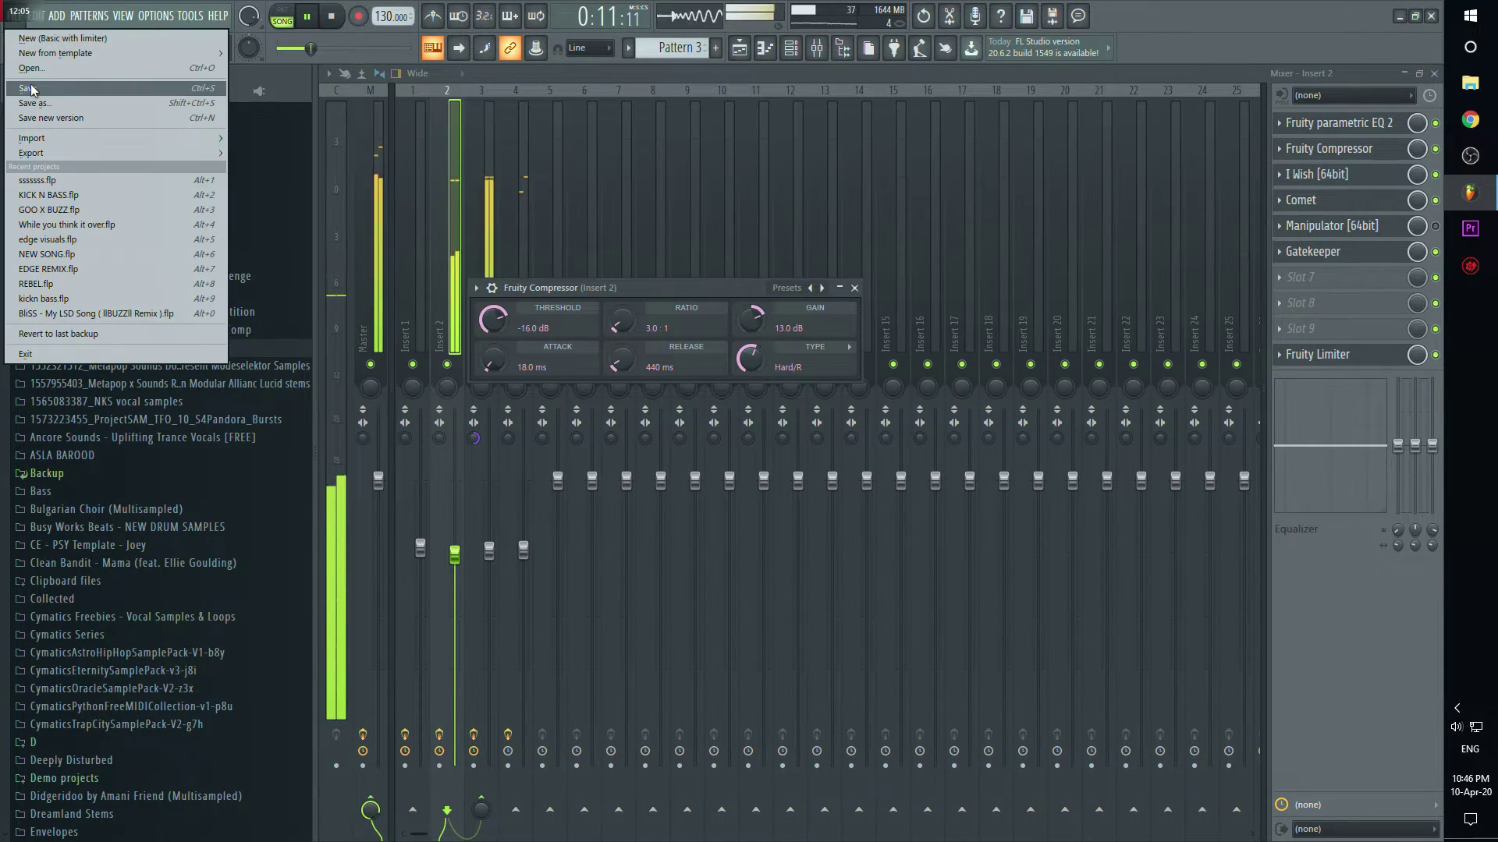
# Step: Delete Track 3's Pattern 3 clips before bar 9, unmute the Tempo automation on Track 2 and restart playback
pyautogui.click(1435, 74)
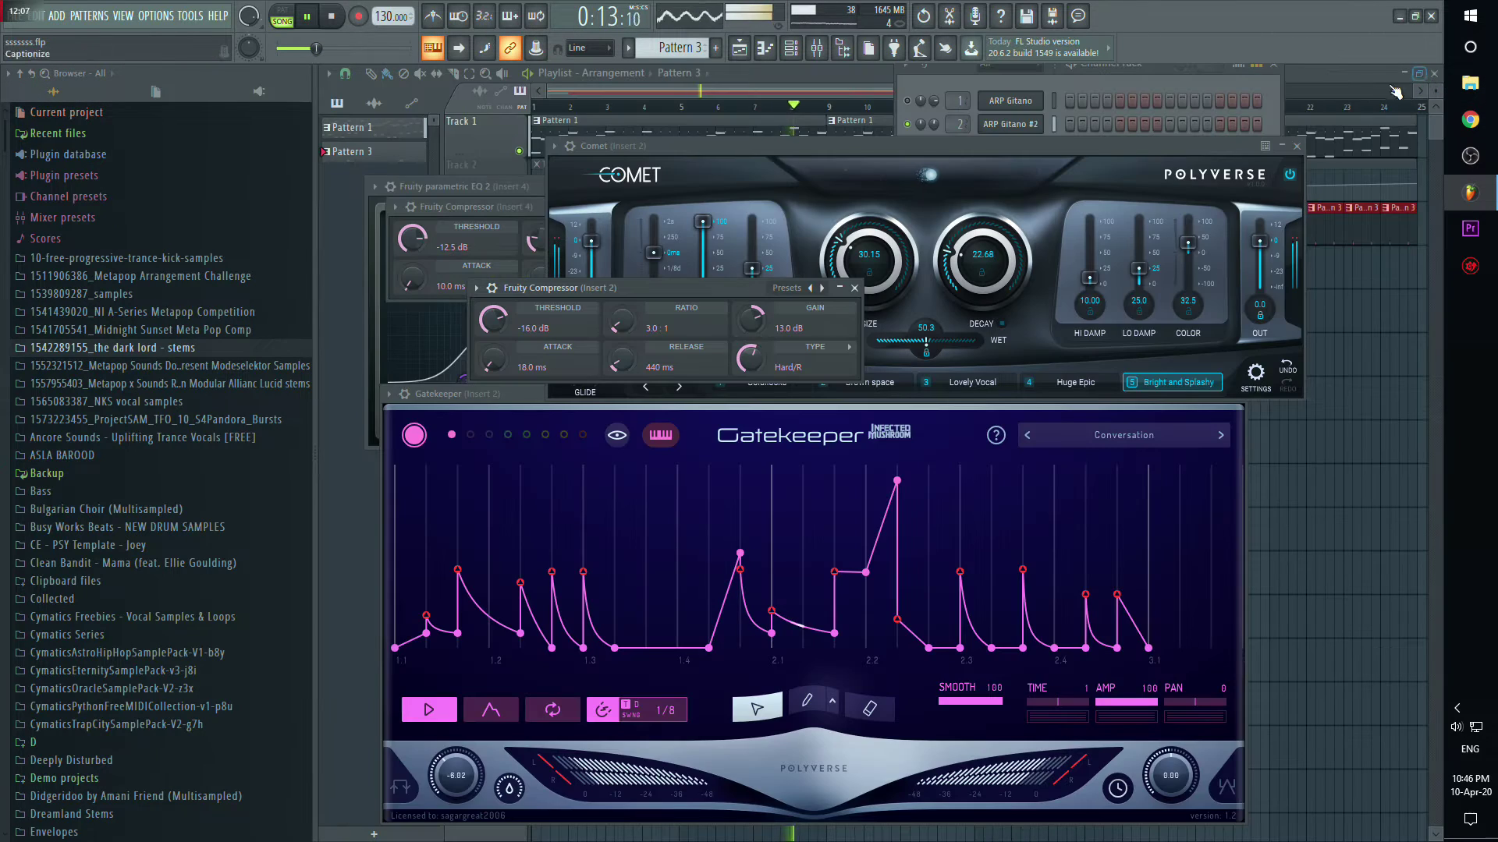
pyautogui.click(775, 98)
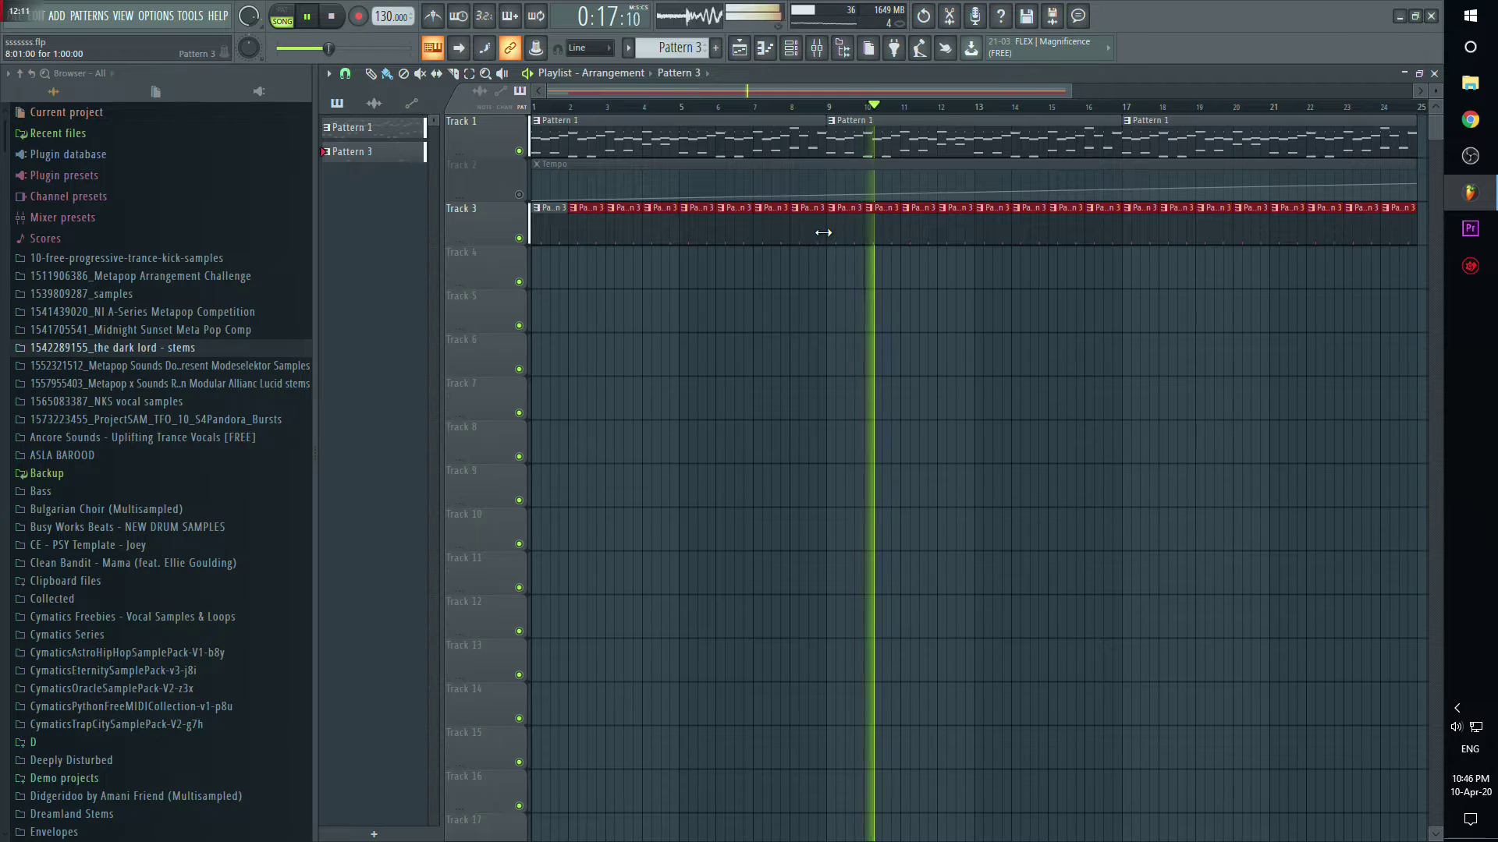
pyautogui.moveTo(816, 234); pyautogui.dragTo(267, 245)
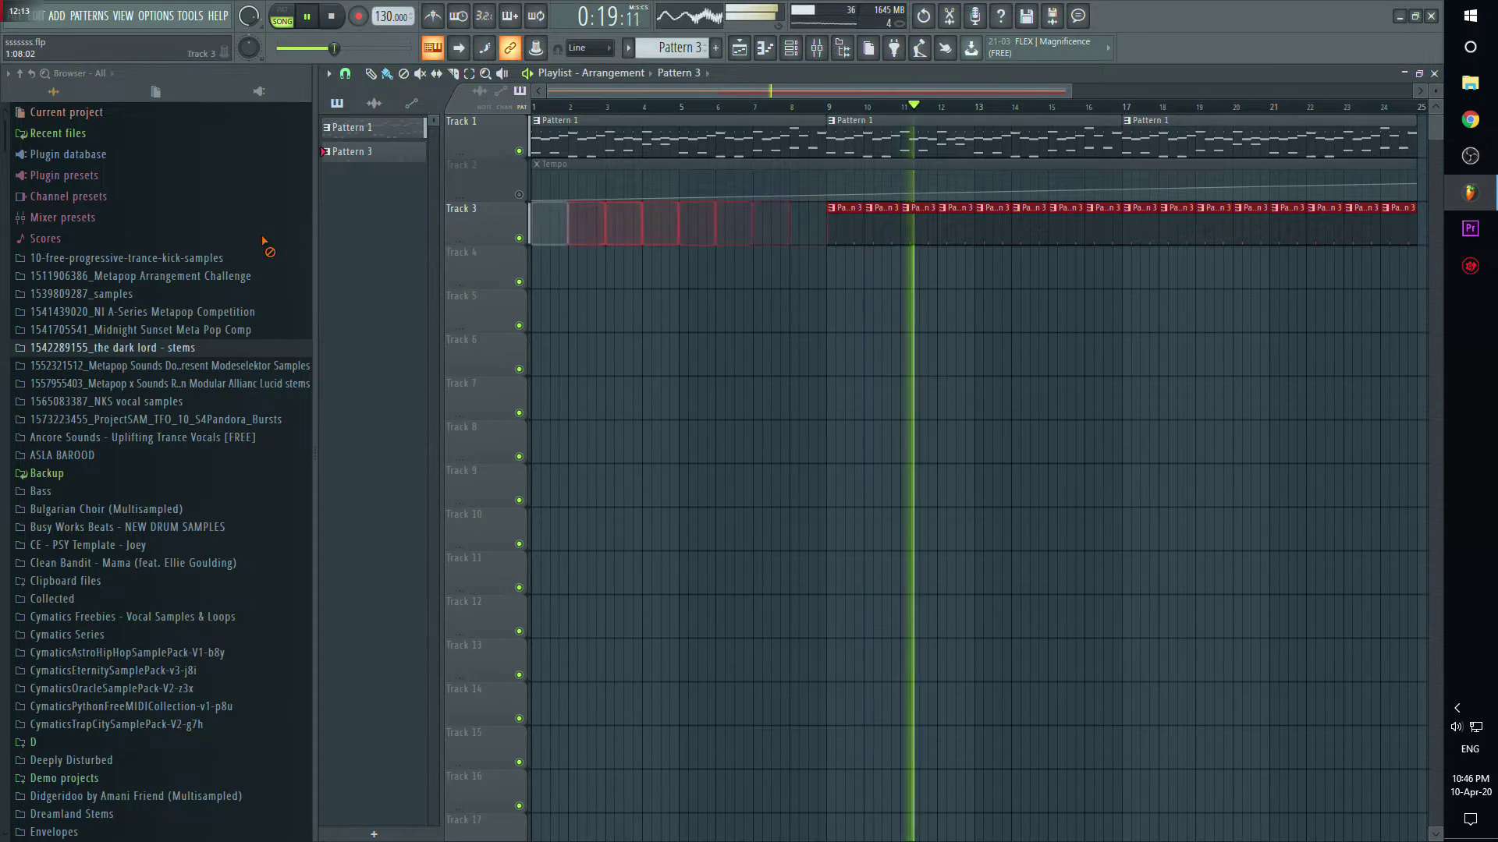
pyautogui.click(519, 195)
pyautogui.press('space')
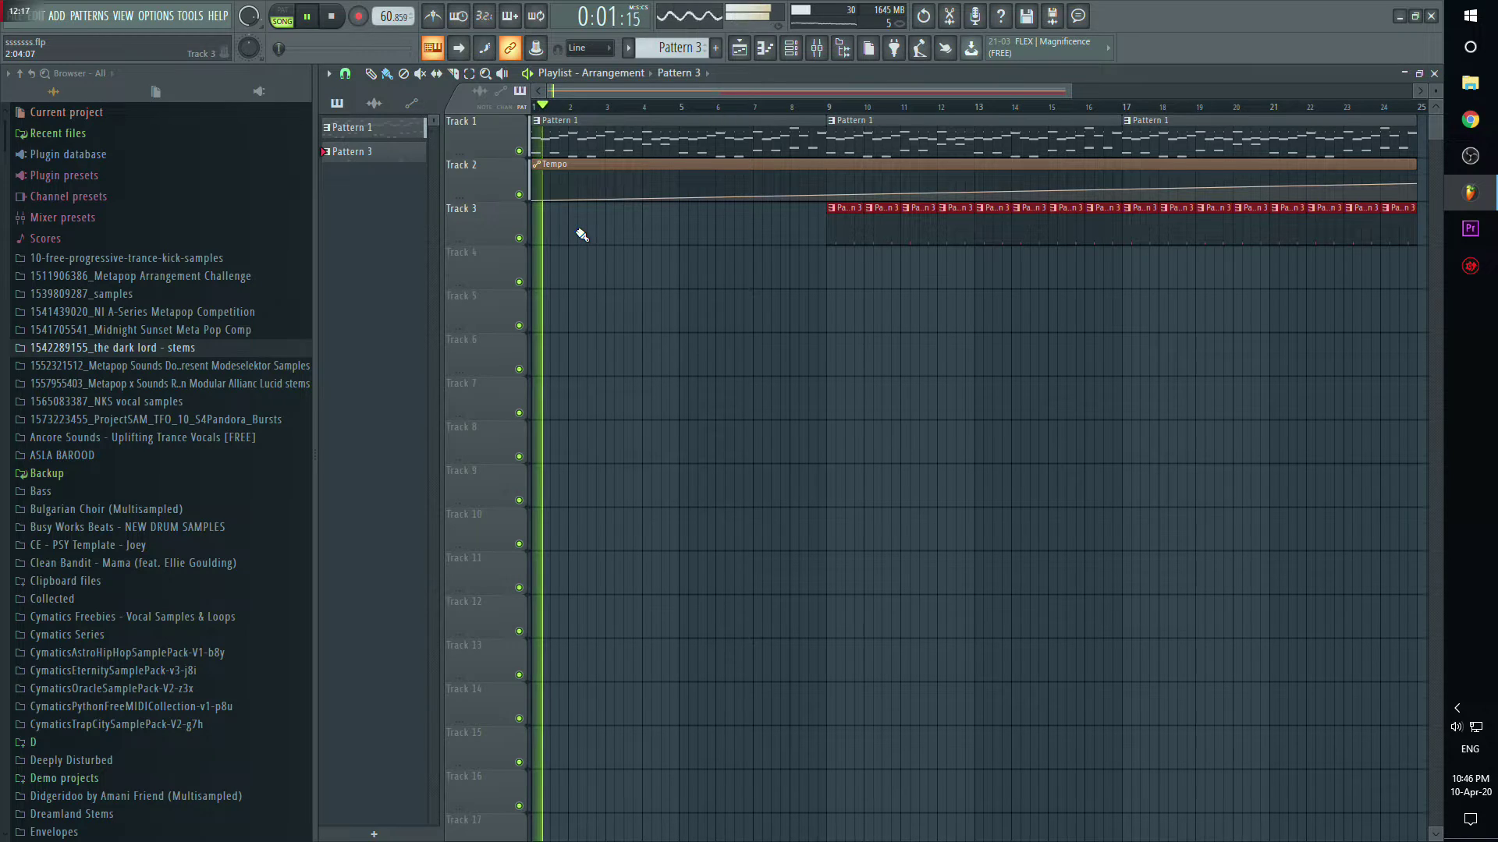
# Step: Remove the Kick 2 notes from Pattern 1
pyautogui.click(791, 48)
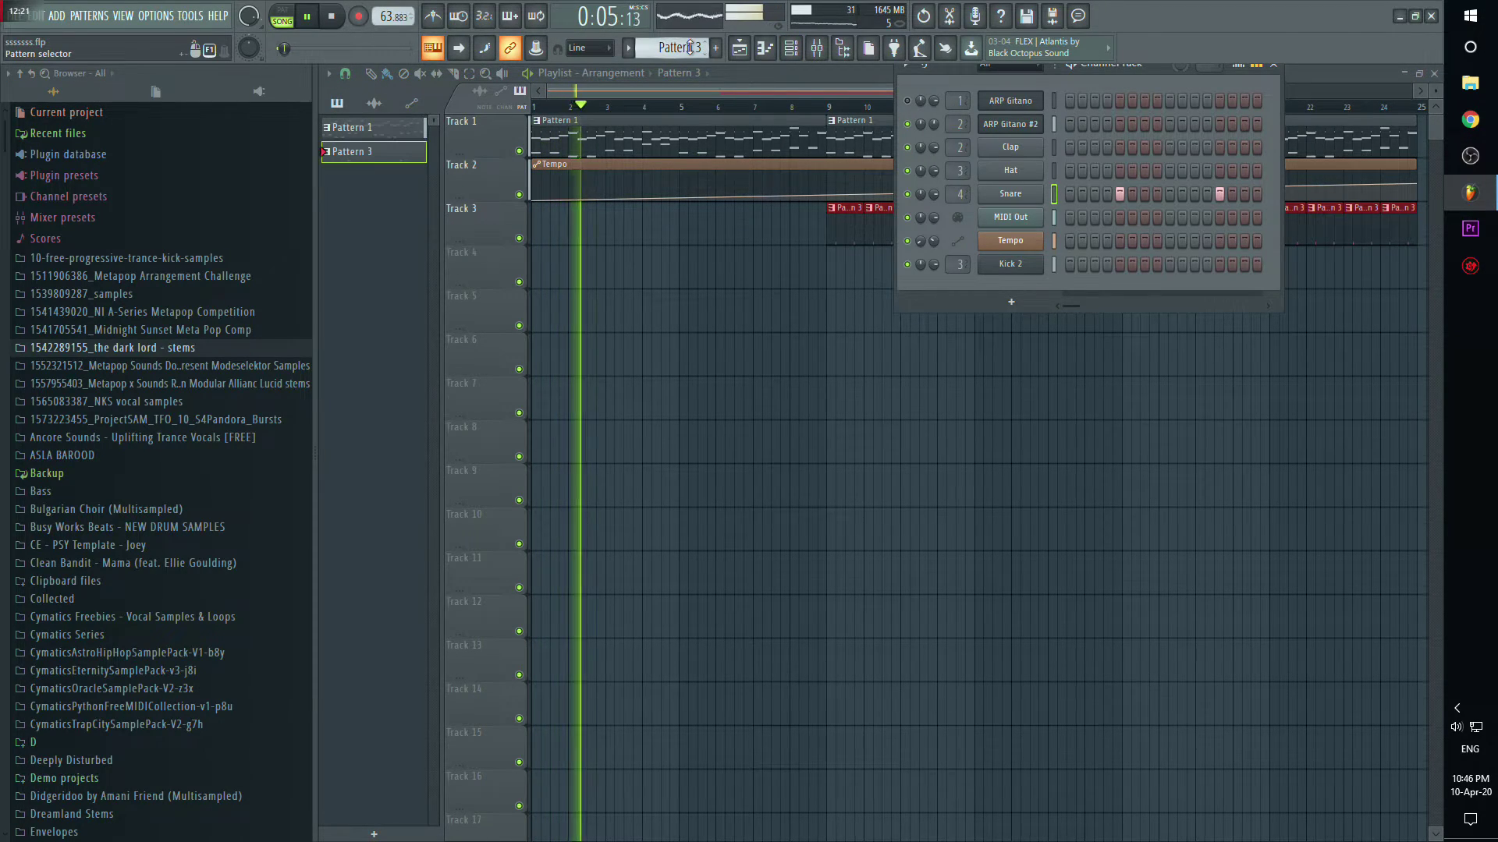
pyautogui.scroll(-2, 672, 48)
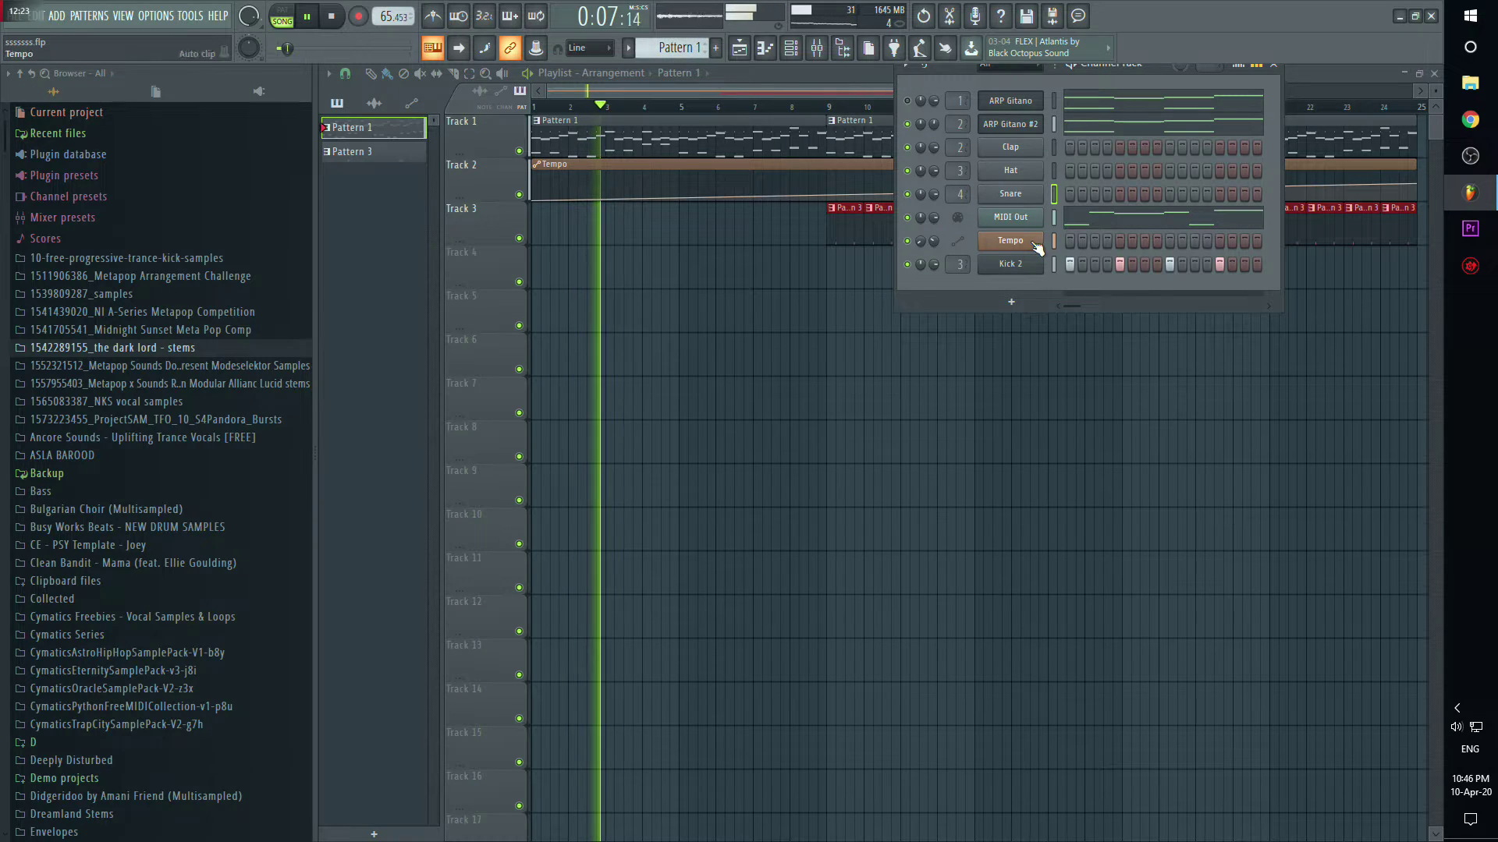
pyautogui.rightClick(1010, 263)
pyautogui.click(1075, 266)
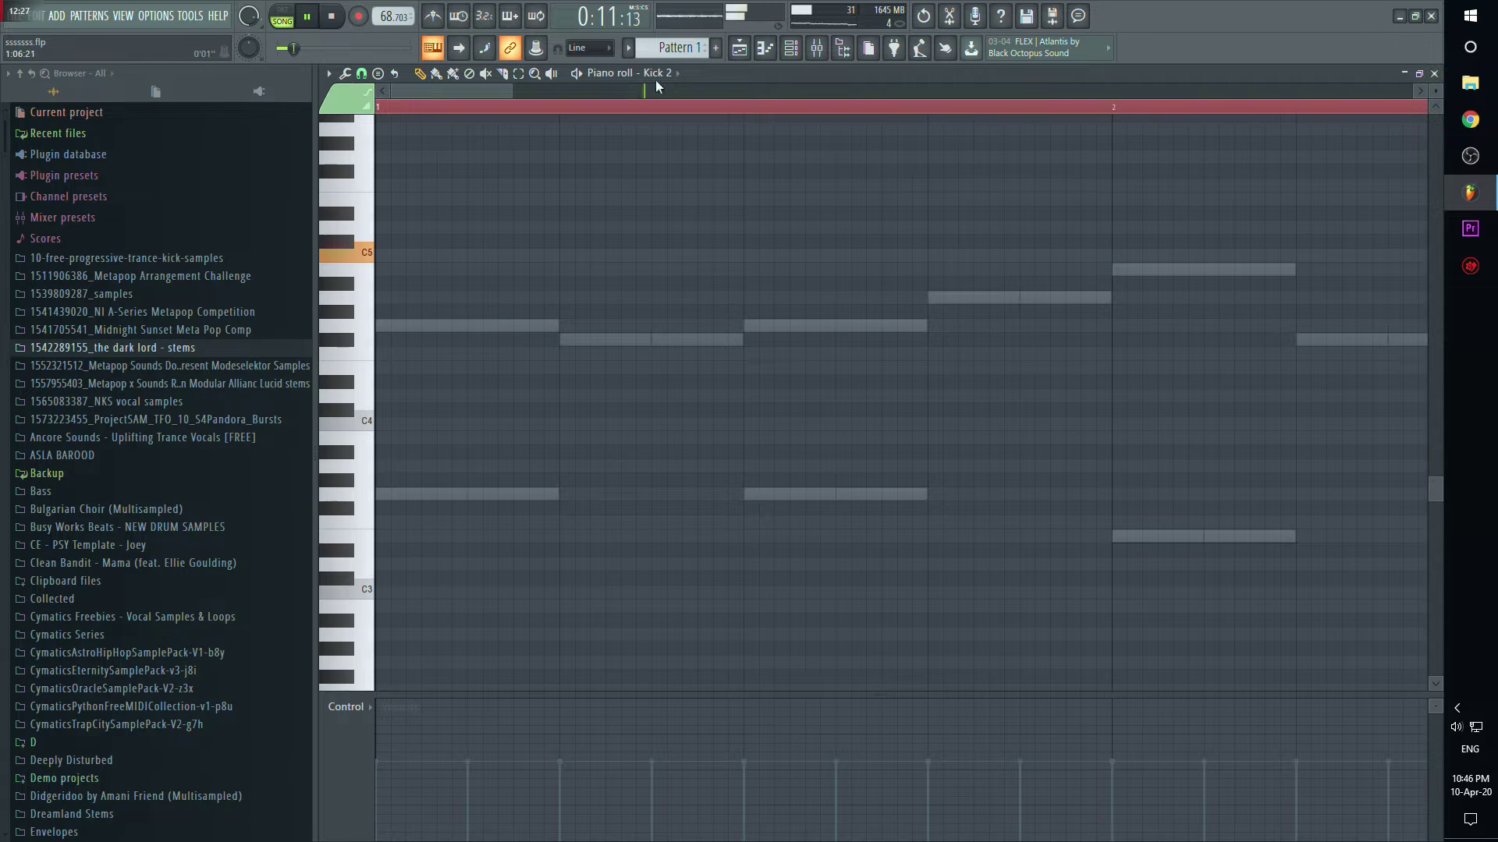
# Step: Fill Kick 2 on every 4 steps in the empty Pattern 2
pyautogui.scroll(1, 700, 47)
pyautogui.click(765, 48)
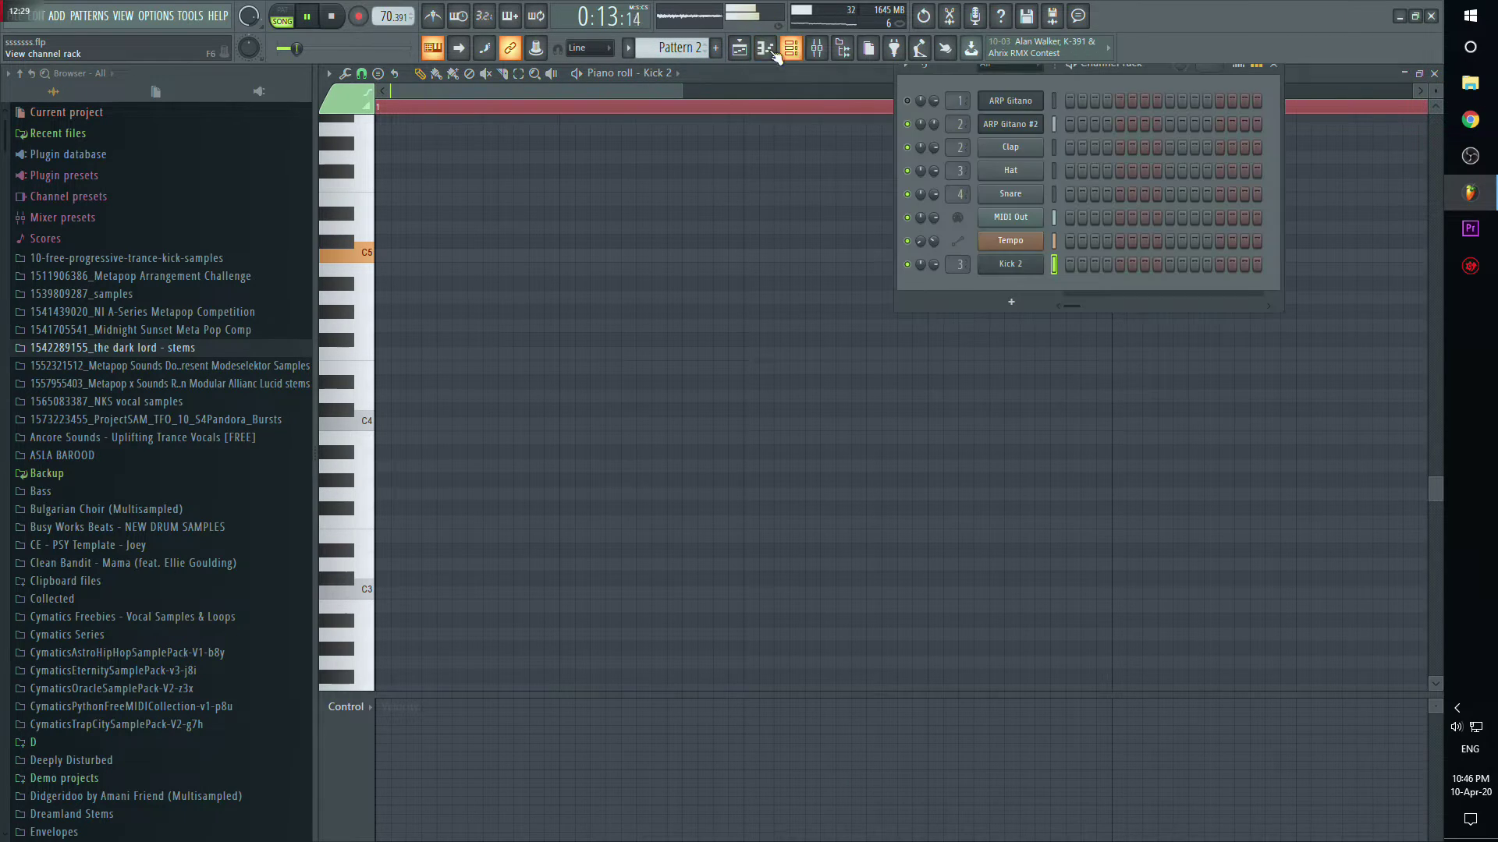
pyautogui.rightClick(1007, 266)
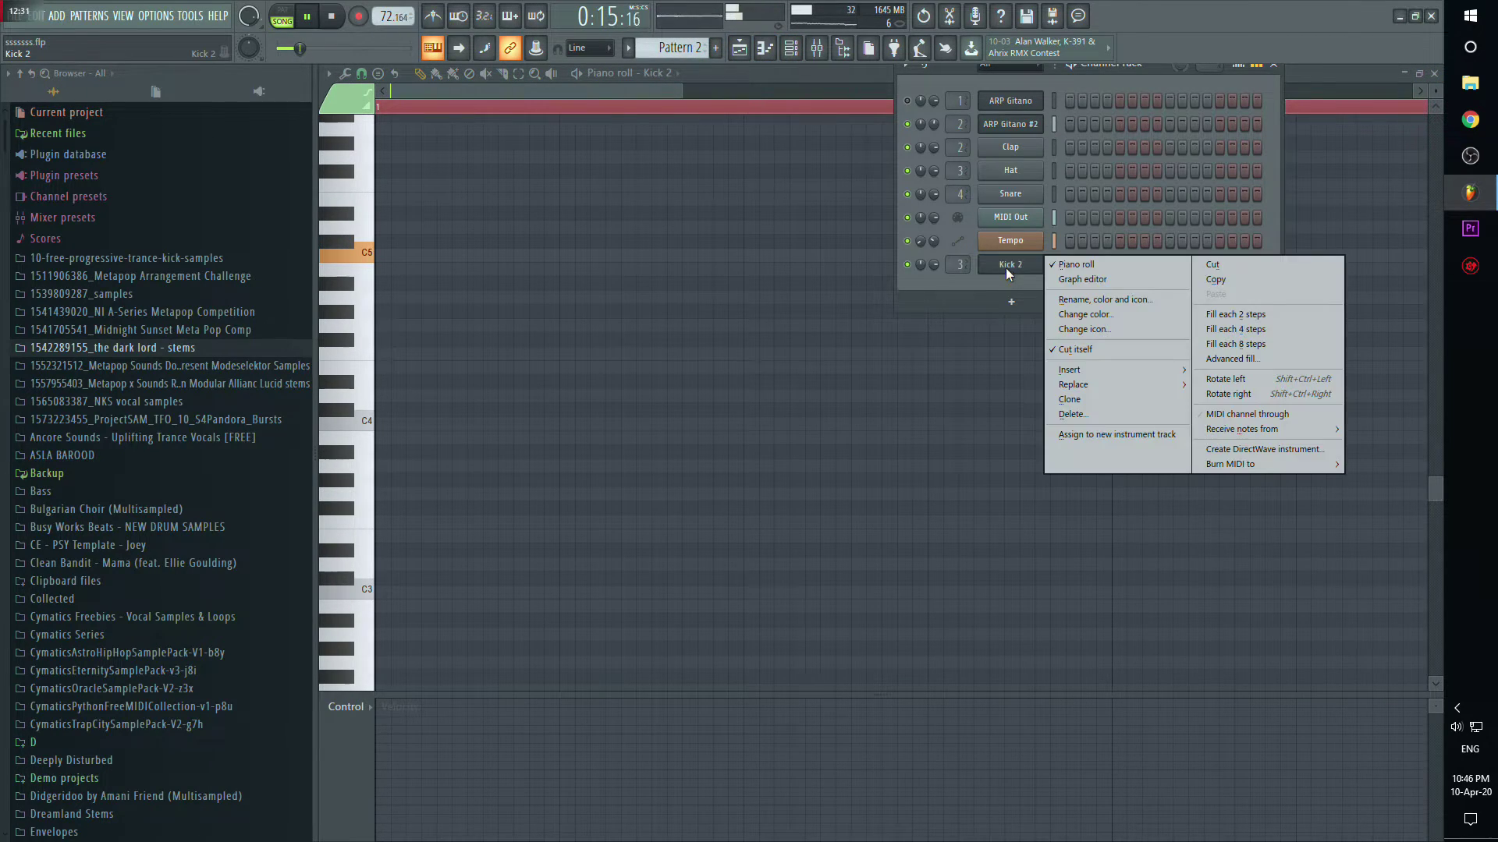
pyautogui.click(1246, 340)
pyautogui.click(1434, 74)
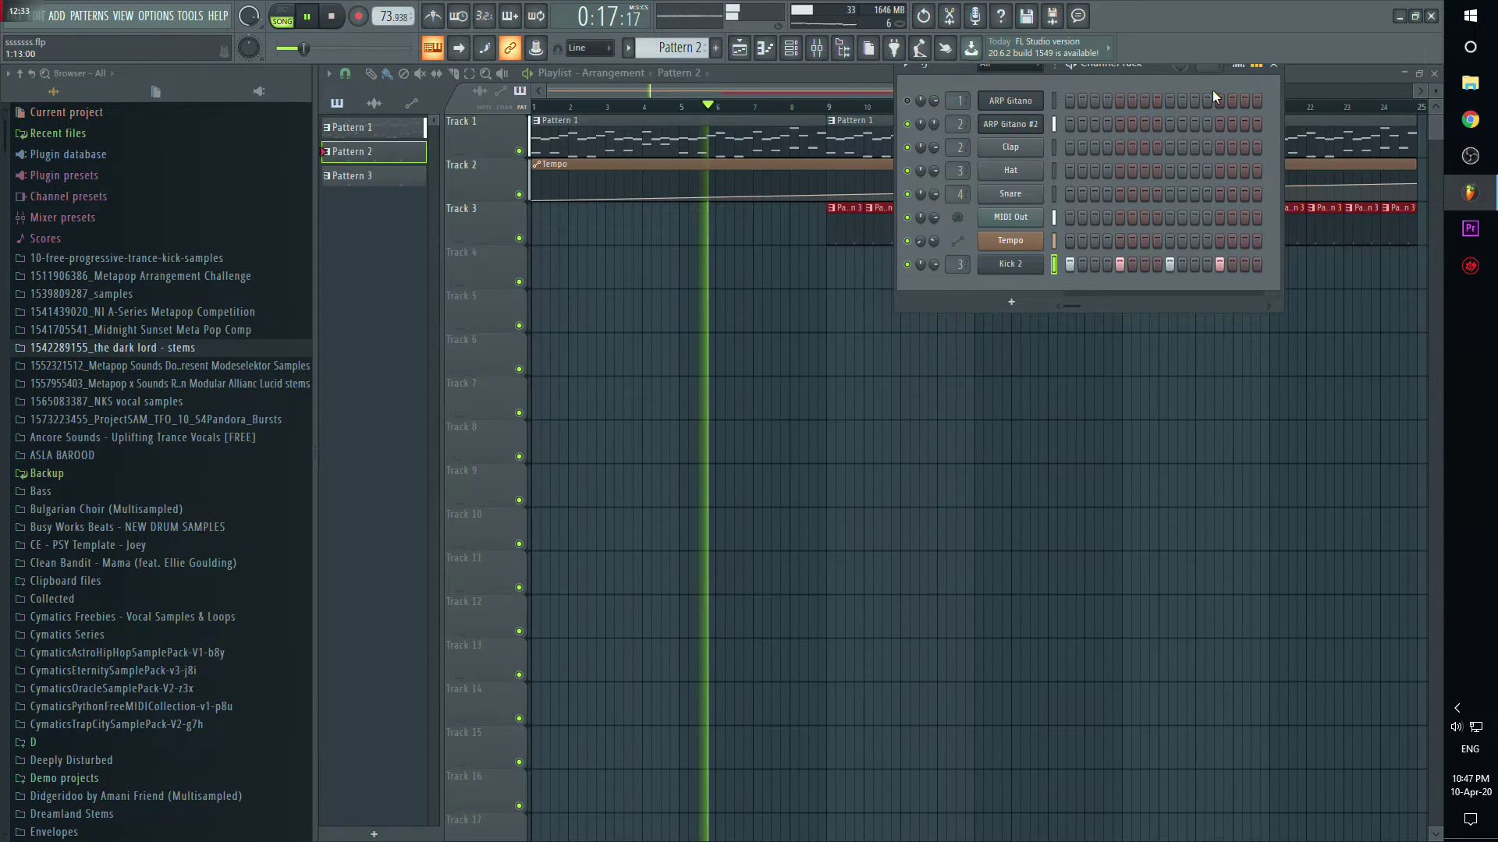
# Step: Paint Pattern 2 clips along Track 4 from bar 9 to the end of bar 24, and save the project
pyautogui.click(1273, 64)
pyautogui.moveTo(850, 264); pyautogui.dragTo(1437, 267)
pyautogui.moveTo(1008, 89); pyautogui.dragTo(1111, 102)
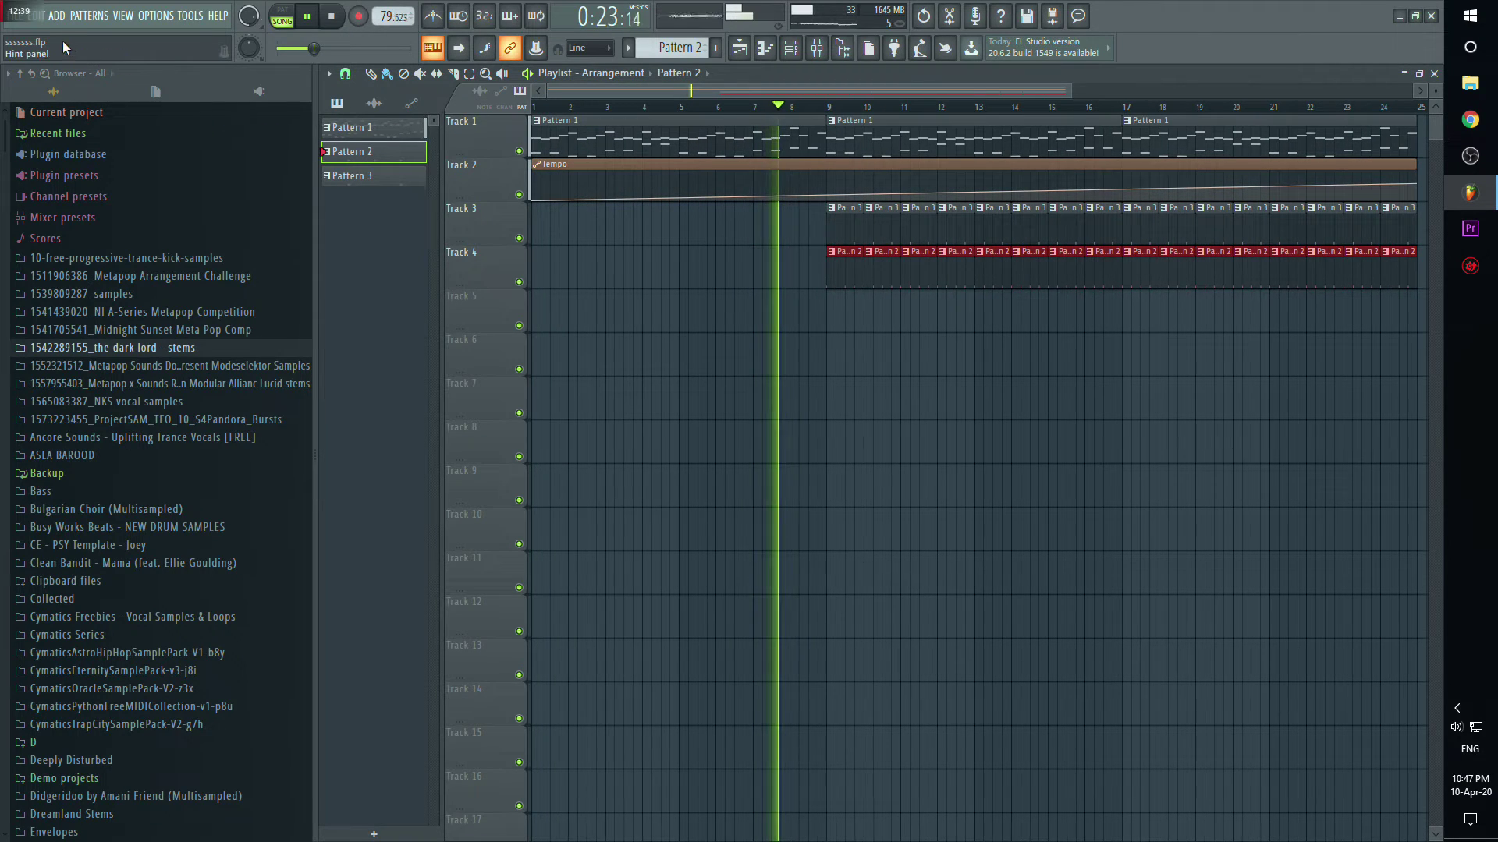
pyautogui.click(22, 15)
pyautogui.click(37, 87)
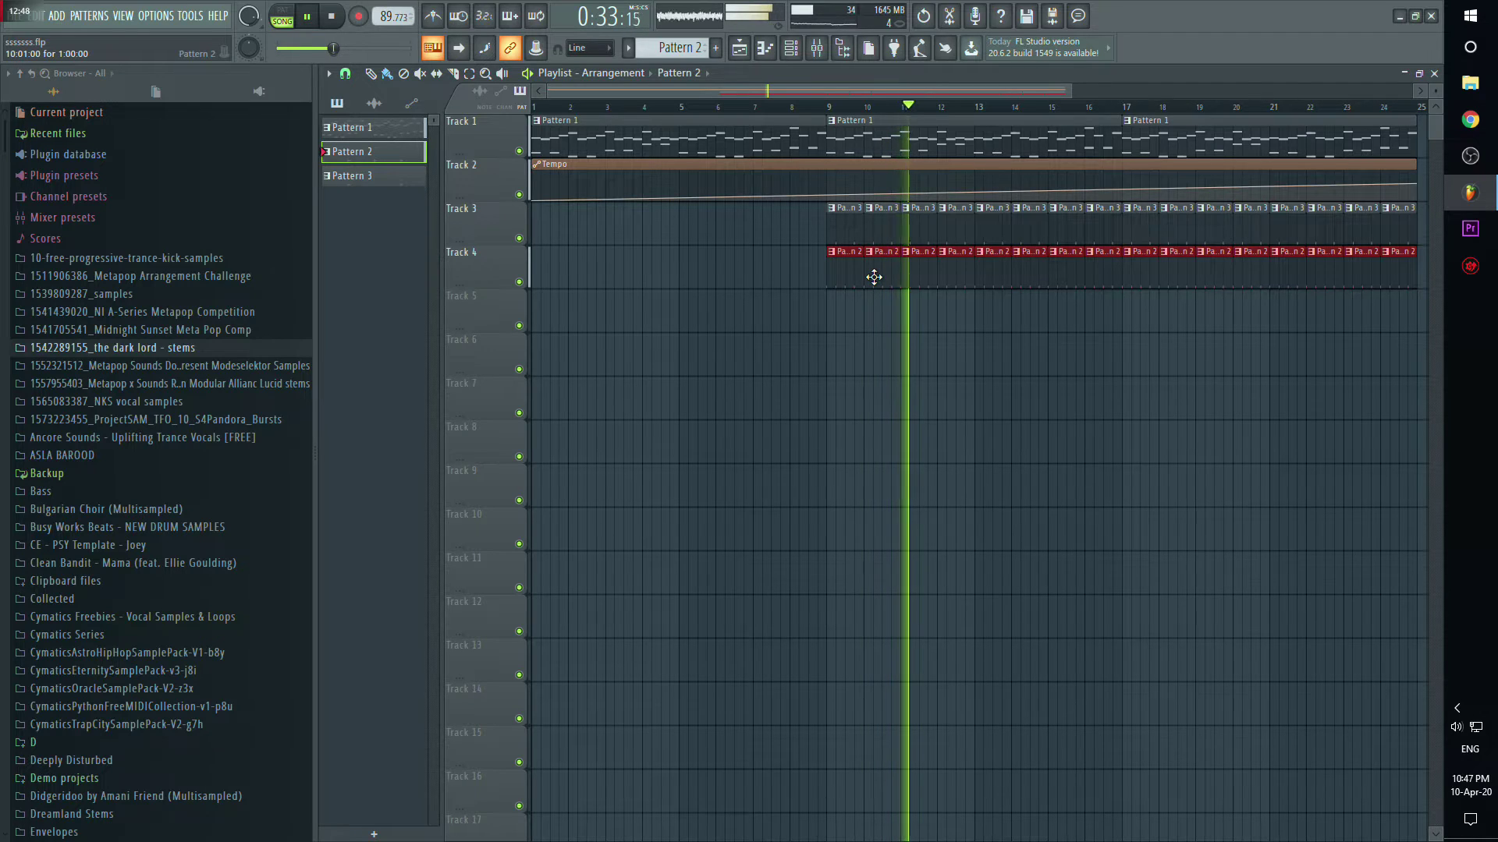
# Step: Copy the value of the Tempo automation's end point and paste it onto a new point at bar 17
pyautogui.scroll(-2, 1214, 106)
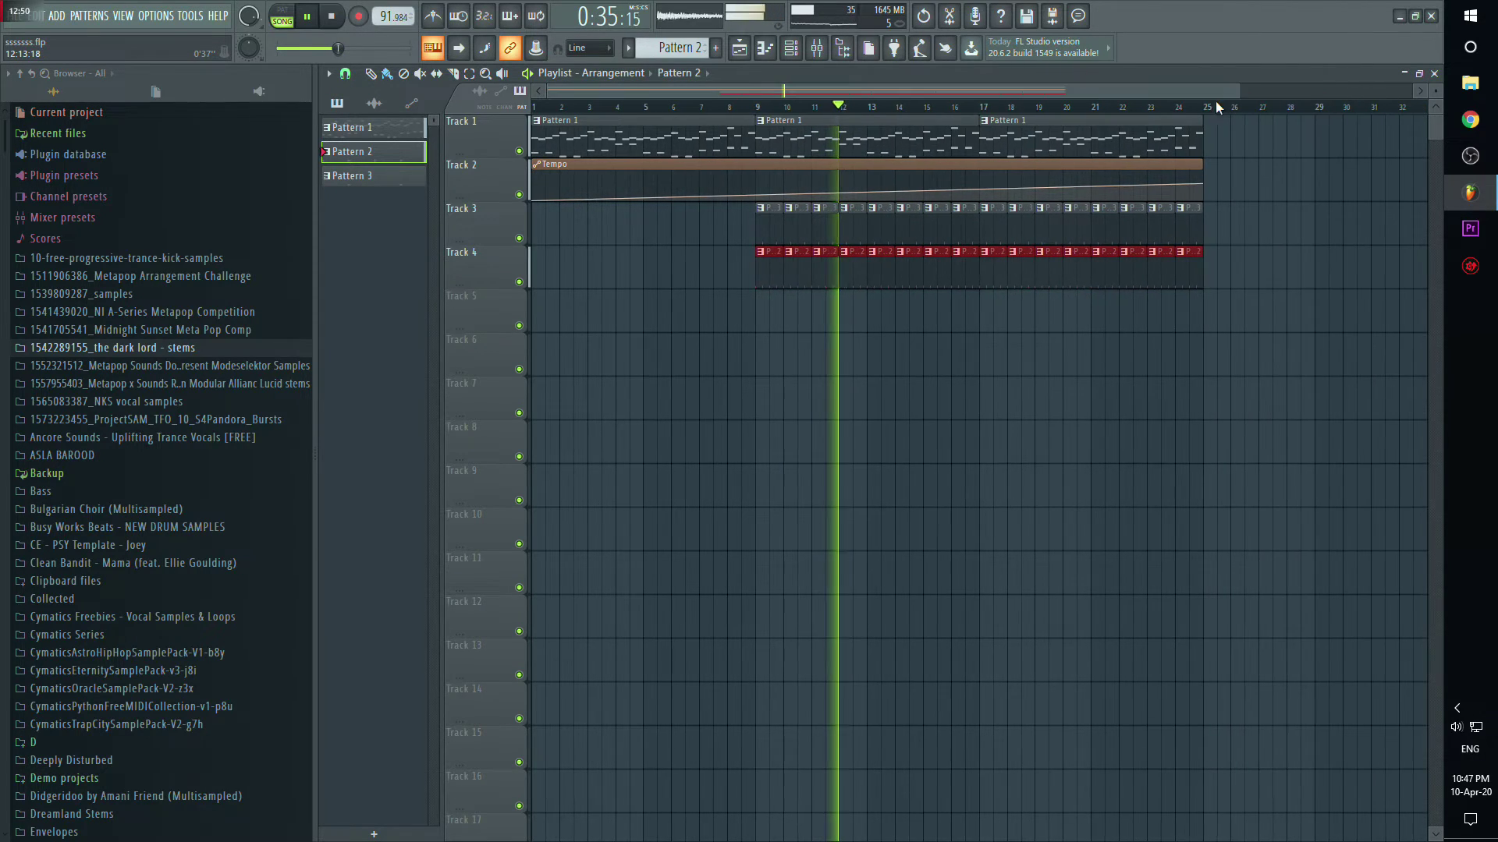
pyautogui.rightClick(1206, 186)
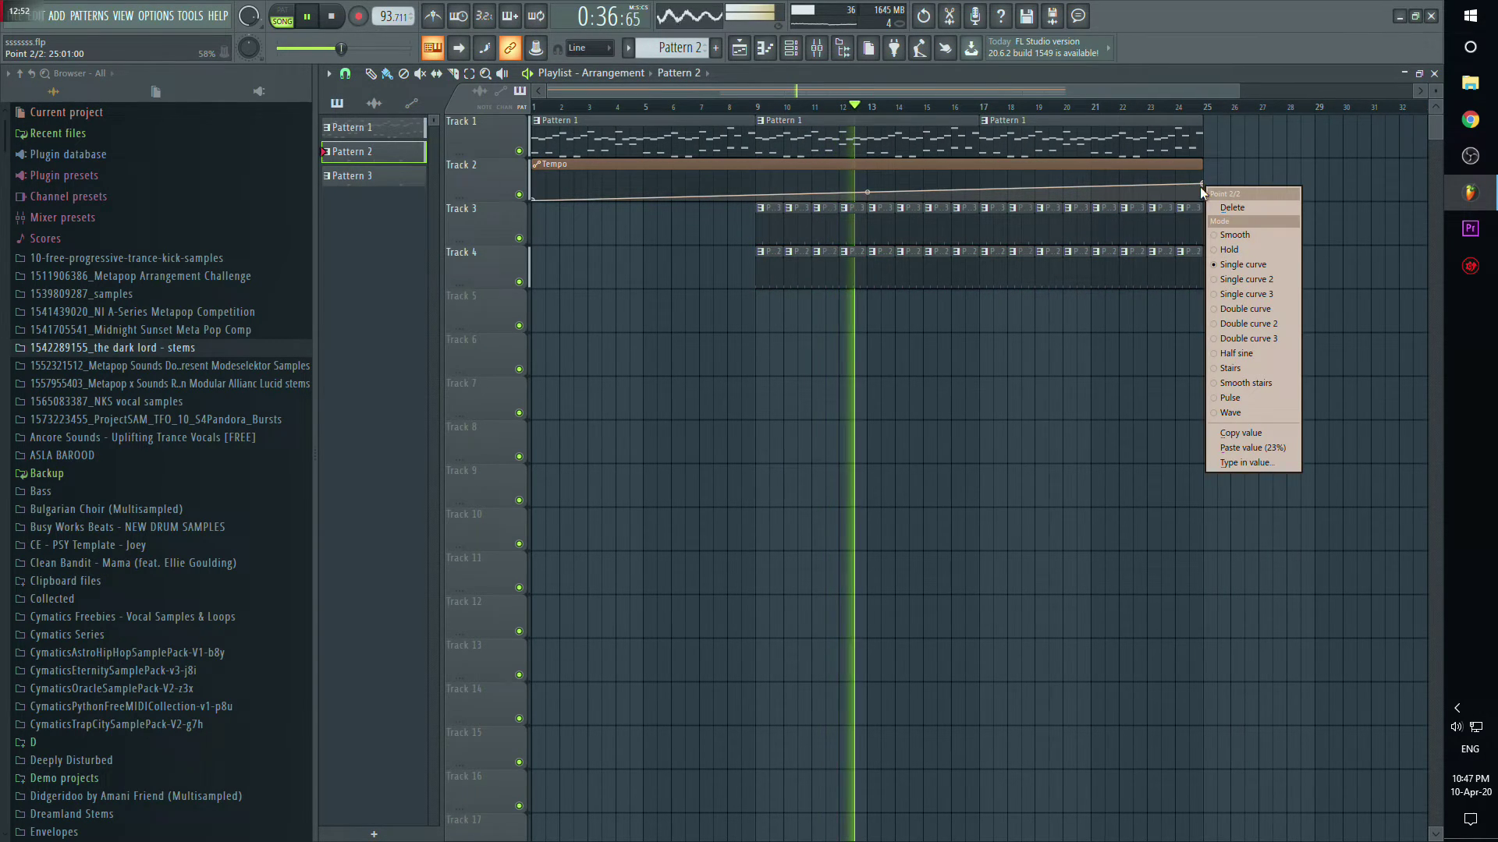
pyautogui.click(1279, 427)
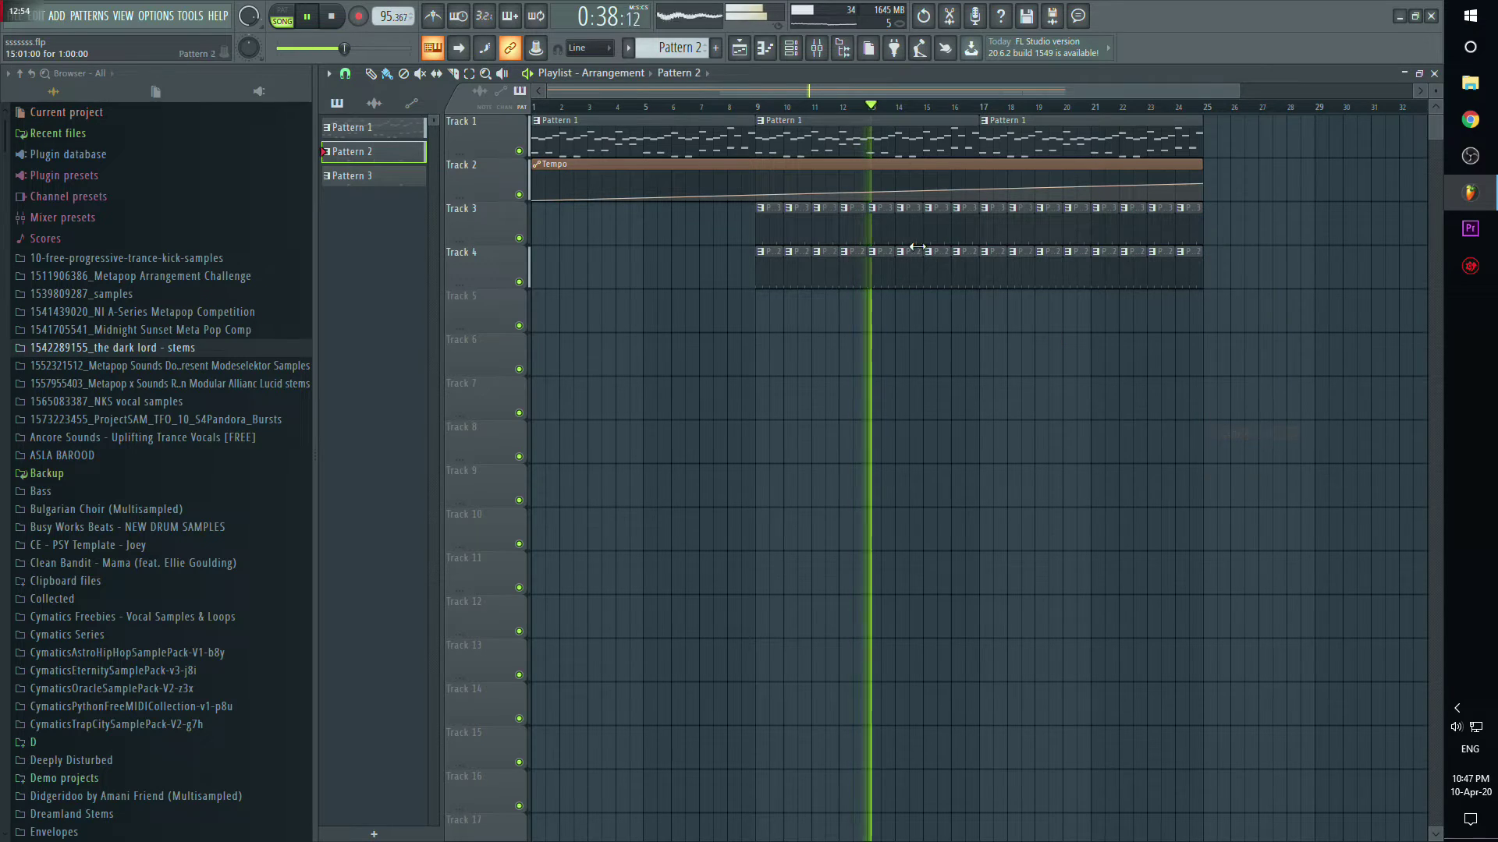
pyautogui.rightClick(984, 191)
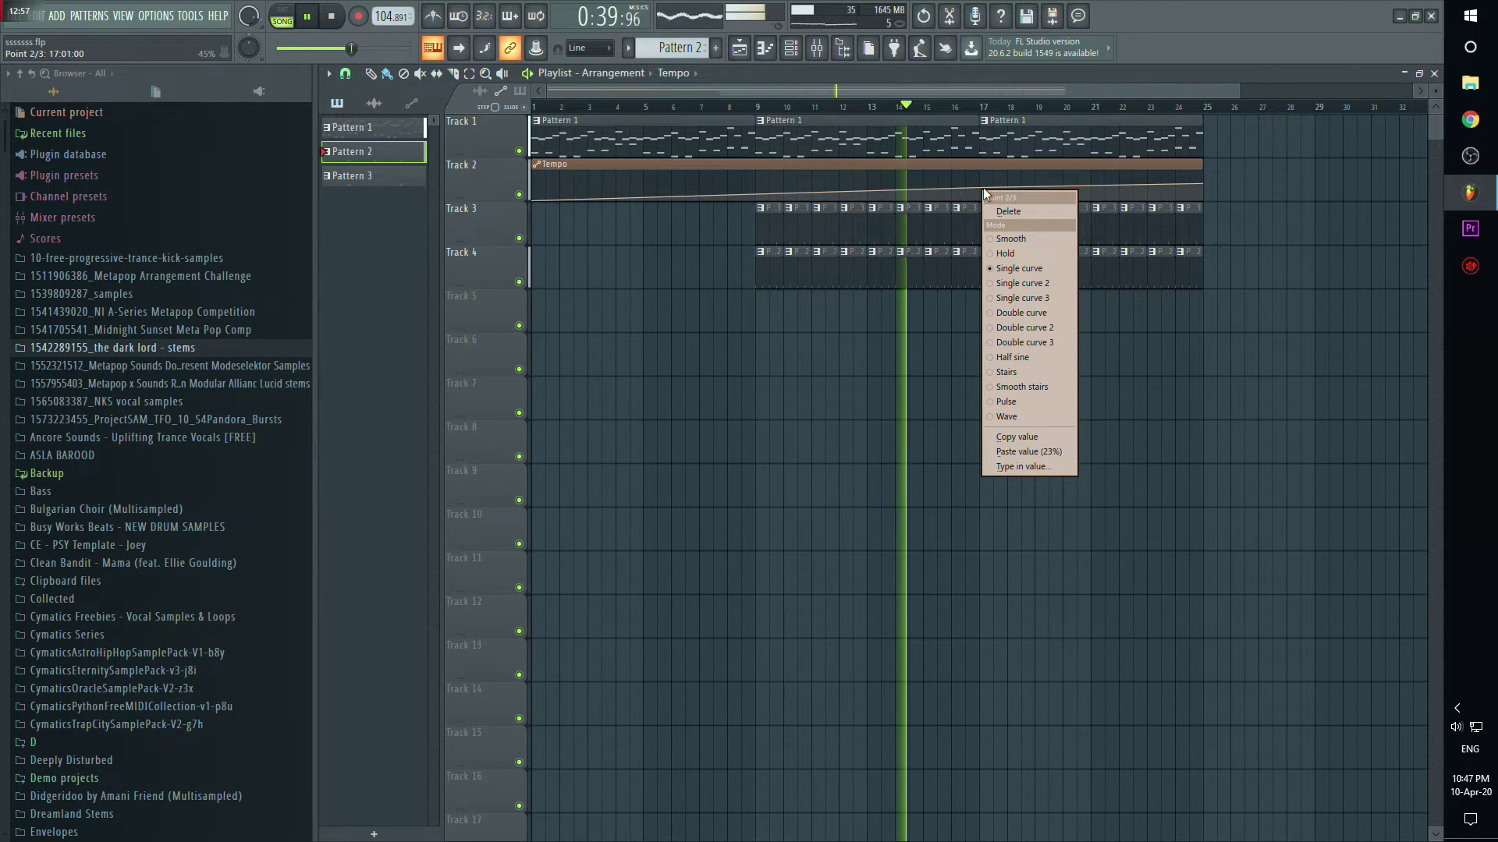
pyautogui.click(1067, 452)
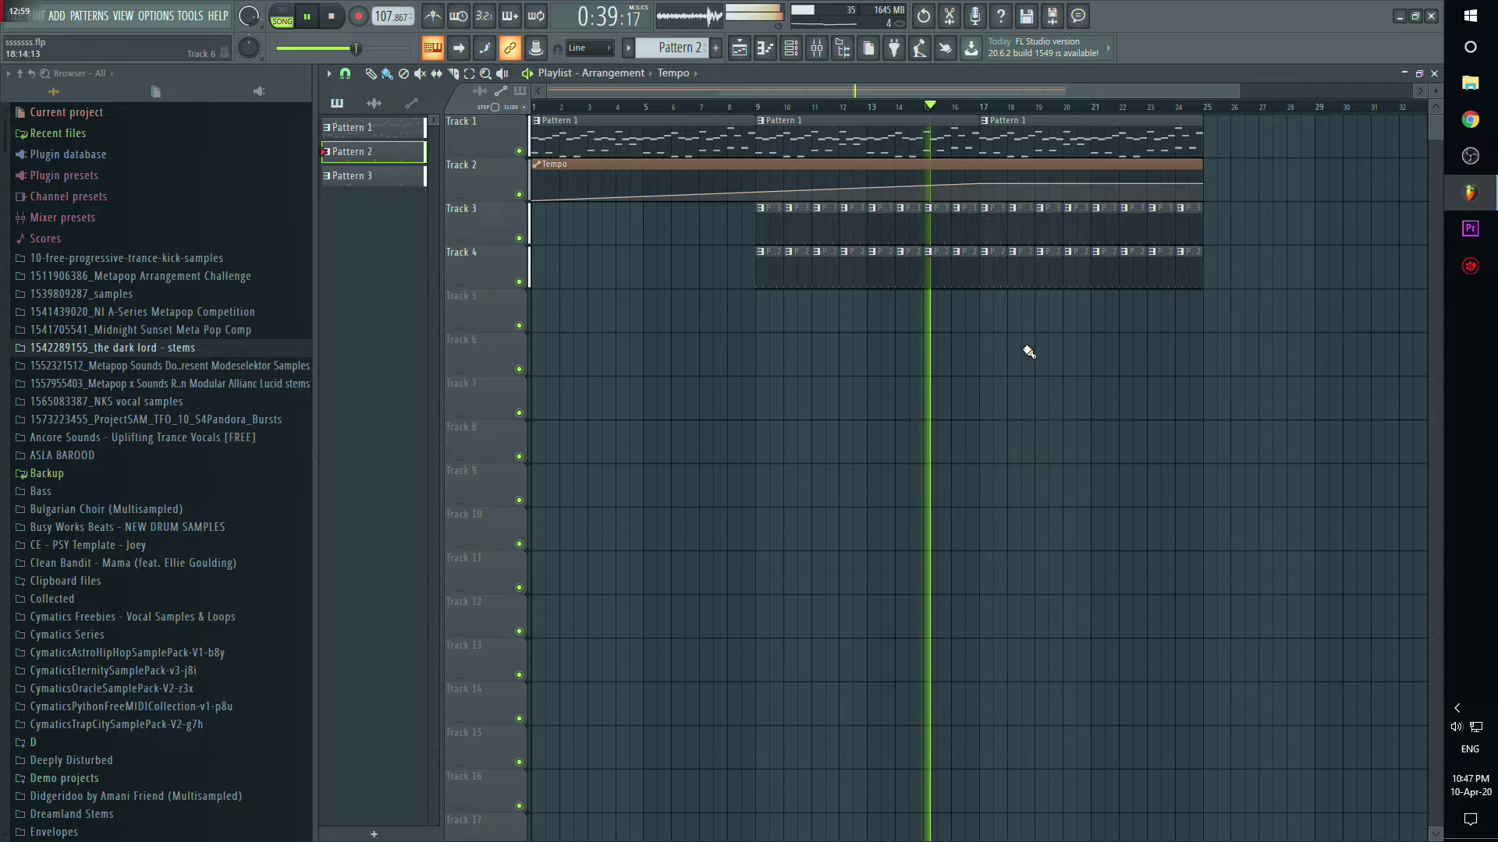
# Step: Delete Track 4's Pattern 2 clips before bar 17, replay the arrangement from the start and save the project
pyautogui.moveTo(790, 276); pyautogui.dragTo(965, 286)
pyautogui.rightClick(773, 273)
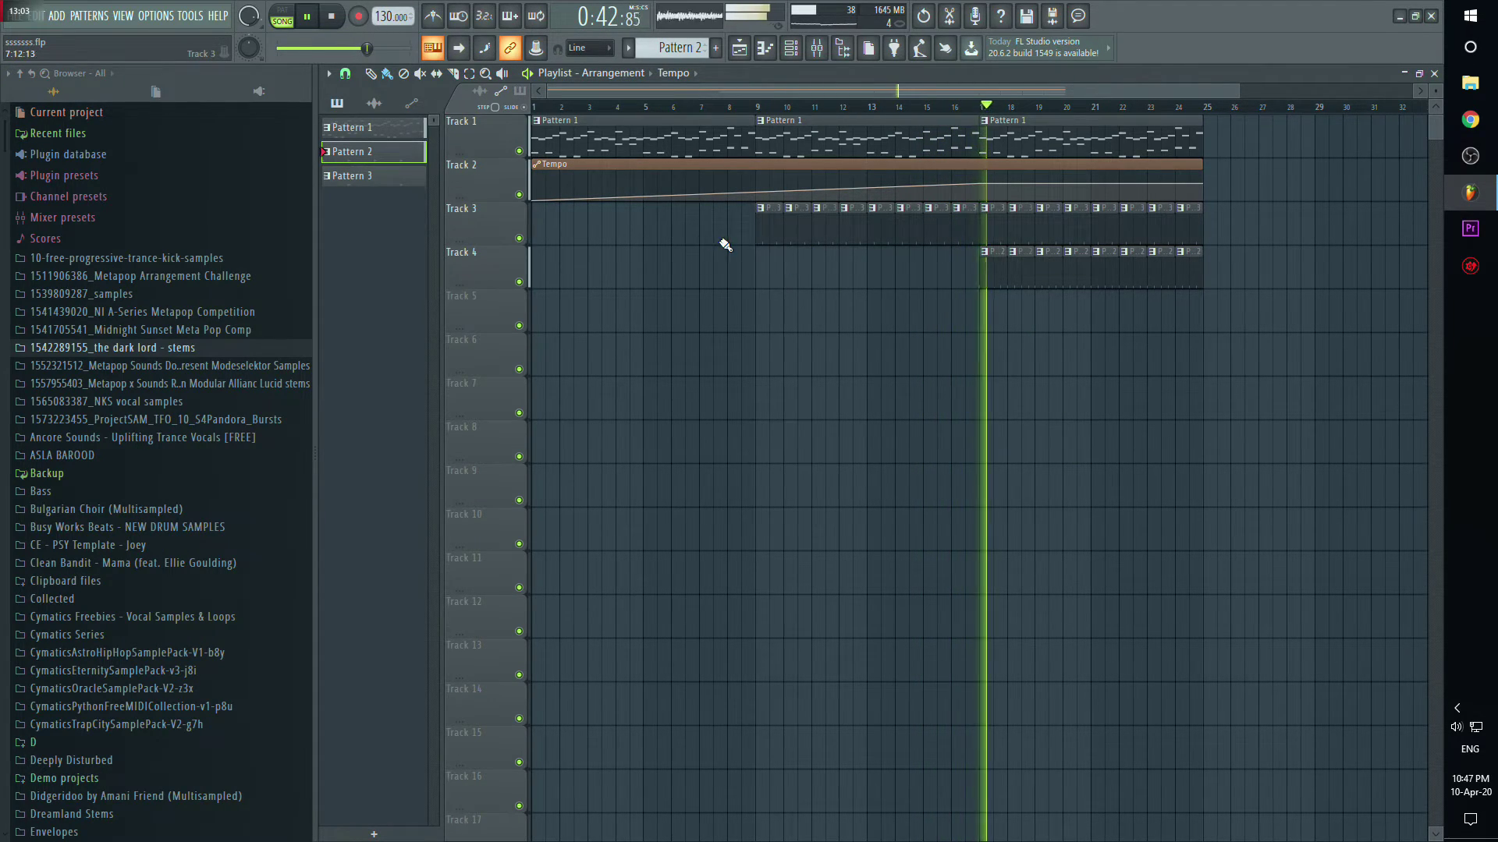
pyautogui.press('space')
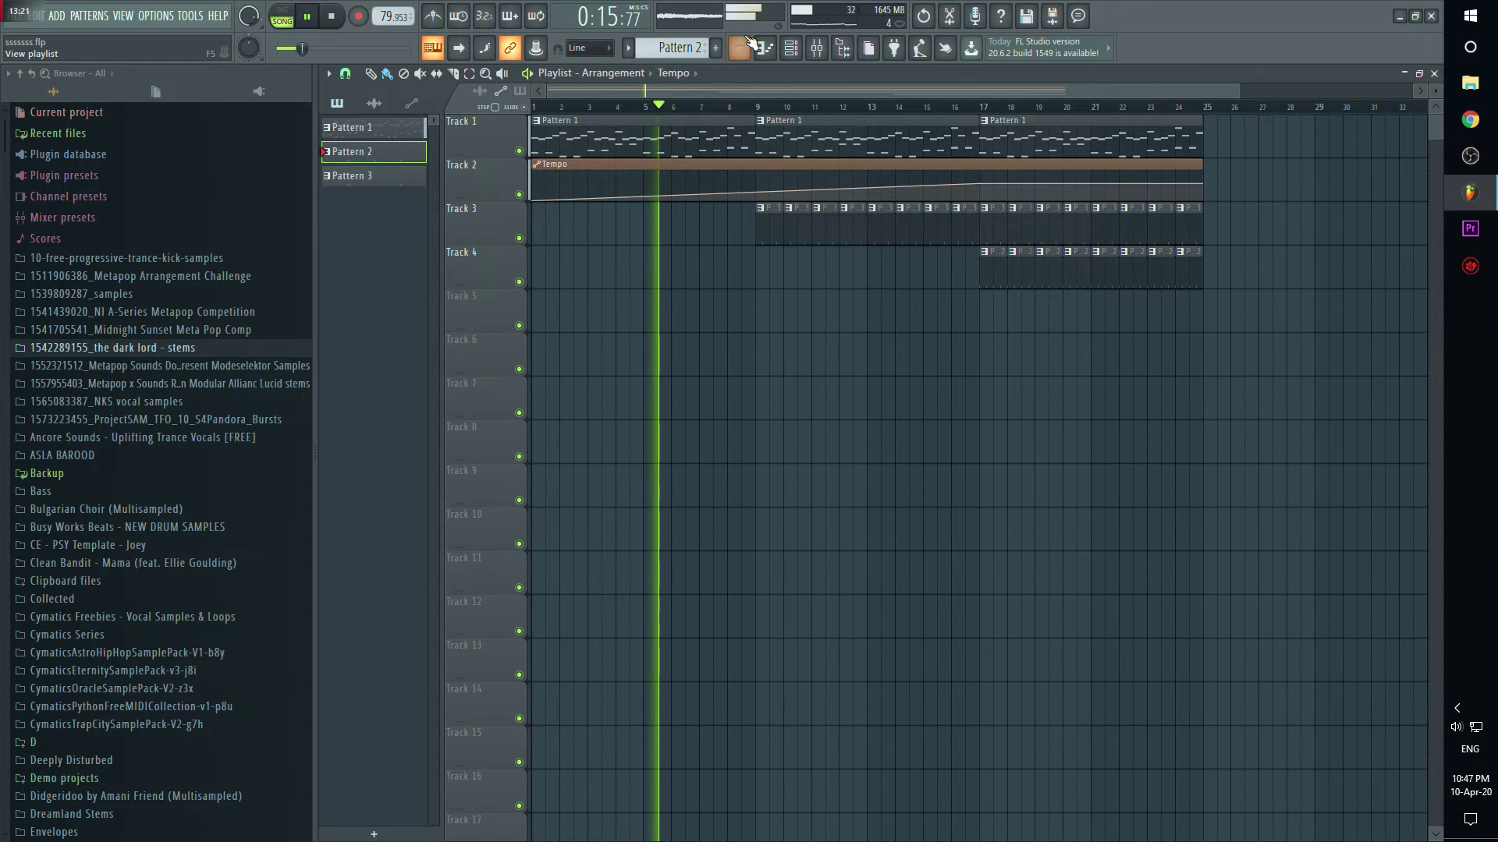
pyautogui.click(16, 17)
pyautogui.click(44, 83)
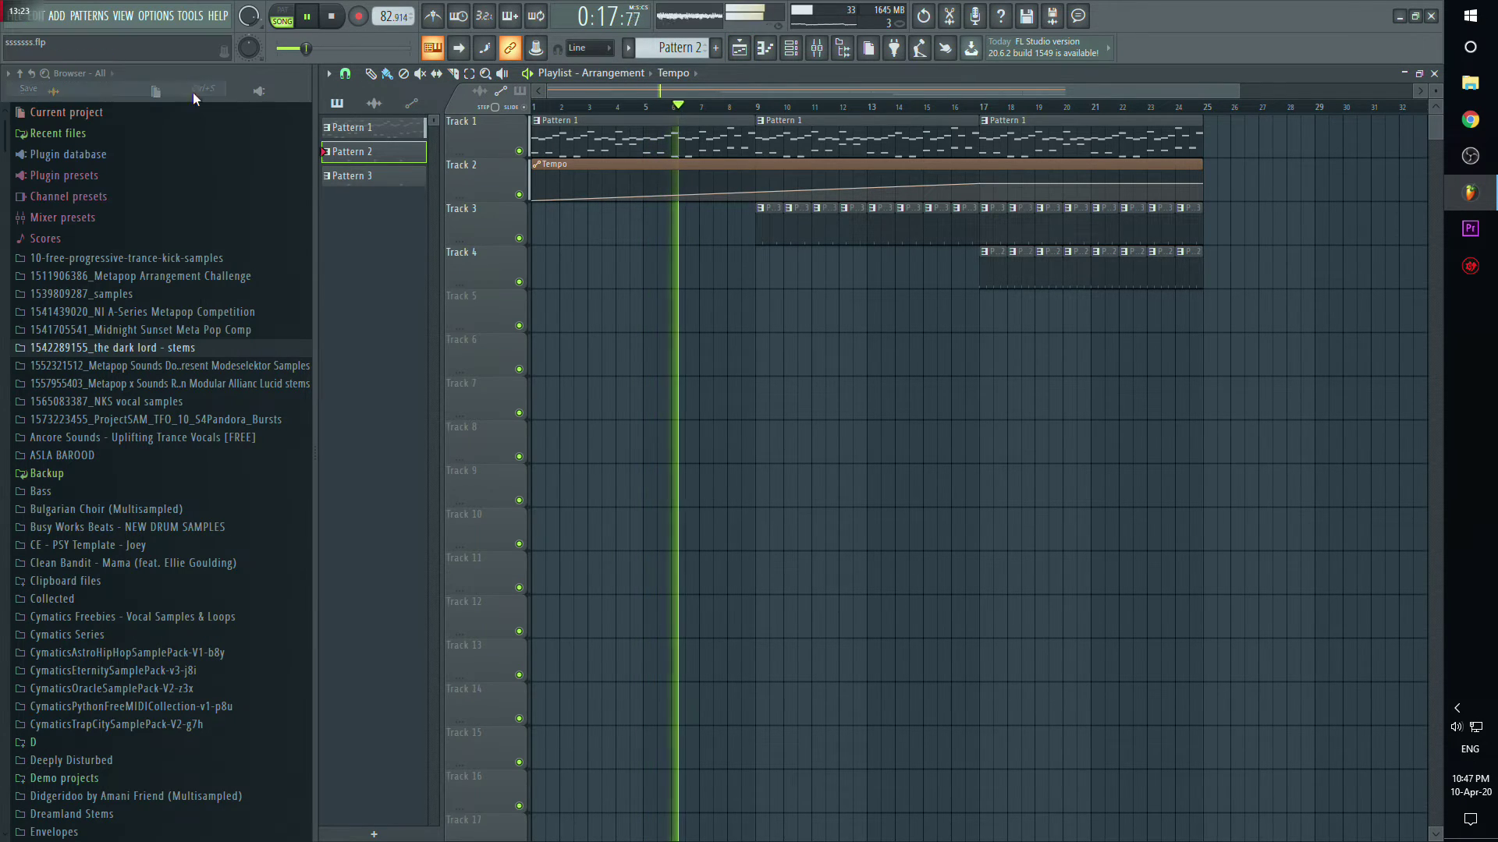
# Step: Enable the Manipulator effect on ARP Gitano #2's mixer insert and open its window
pyautogui.click(791, 51)
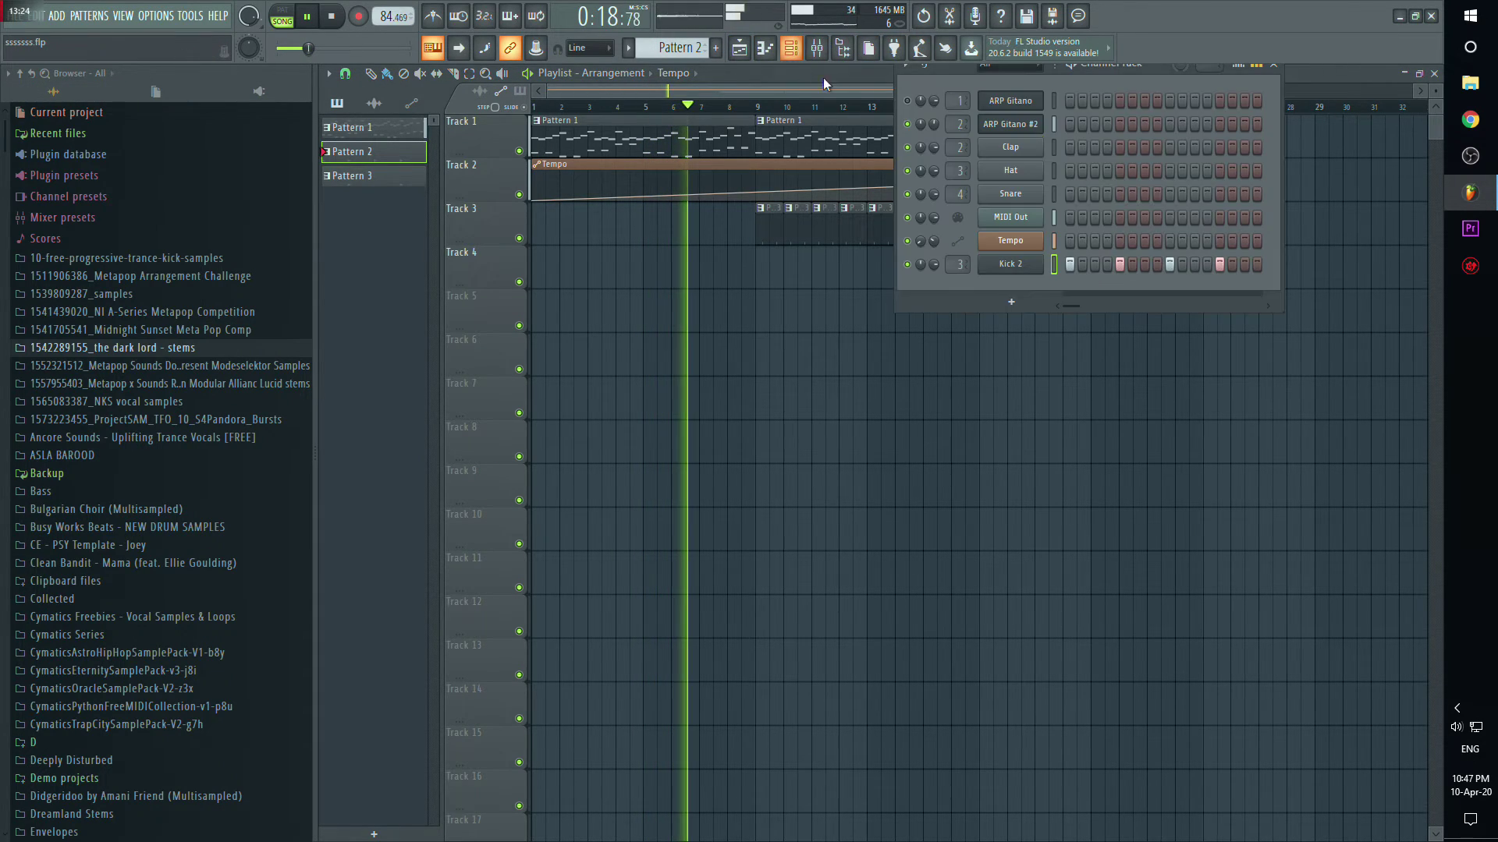
pyautogui.doubleClick(969, 132)
pyautogui.click(1361, 257)
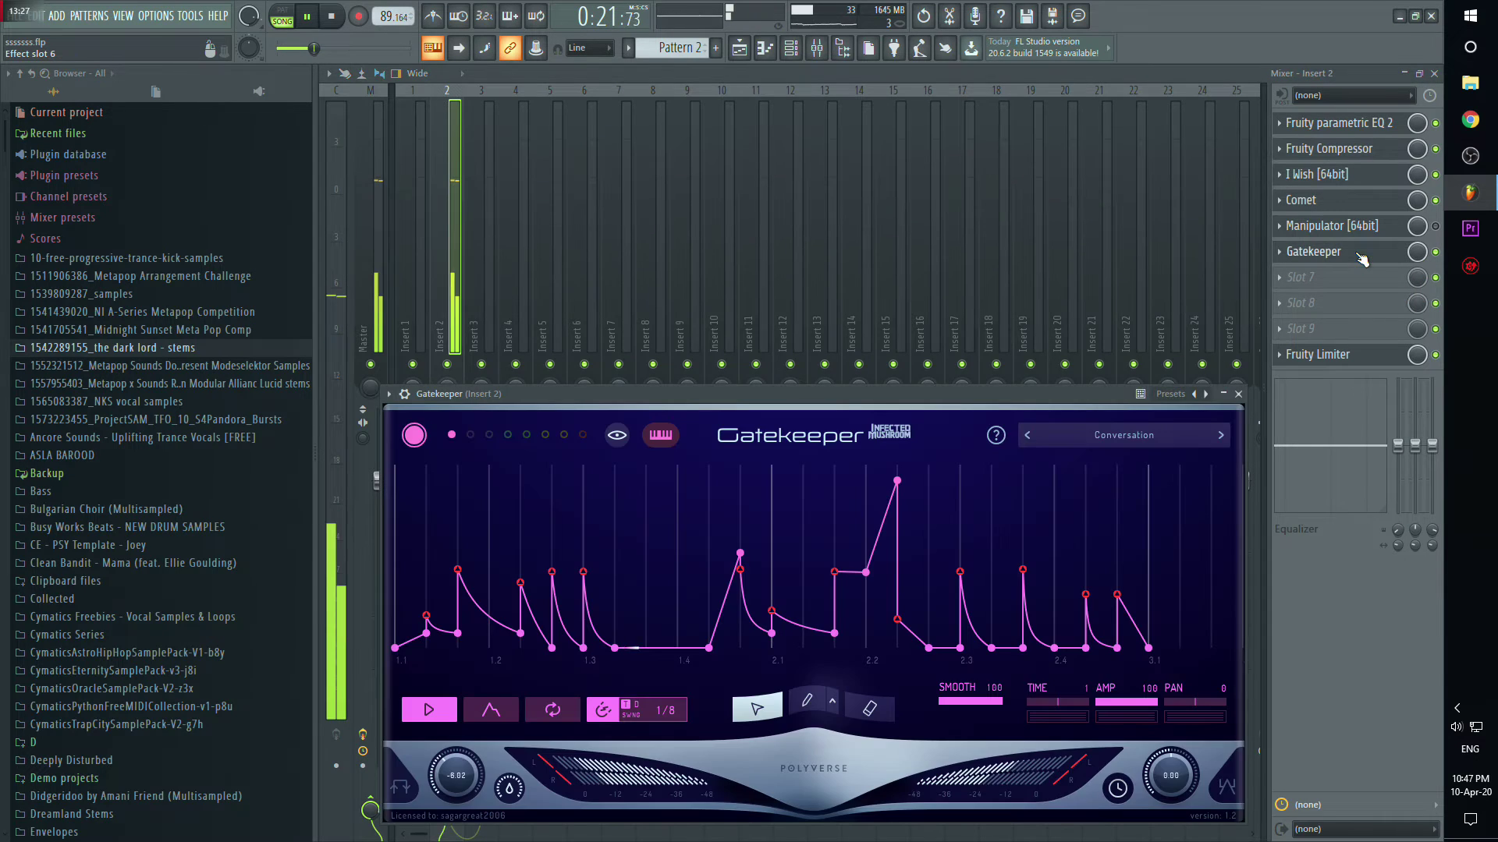
pyautogui.click(1435, 227)
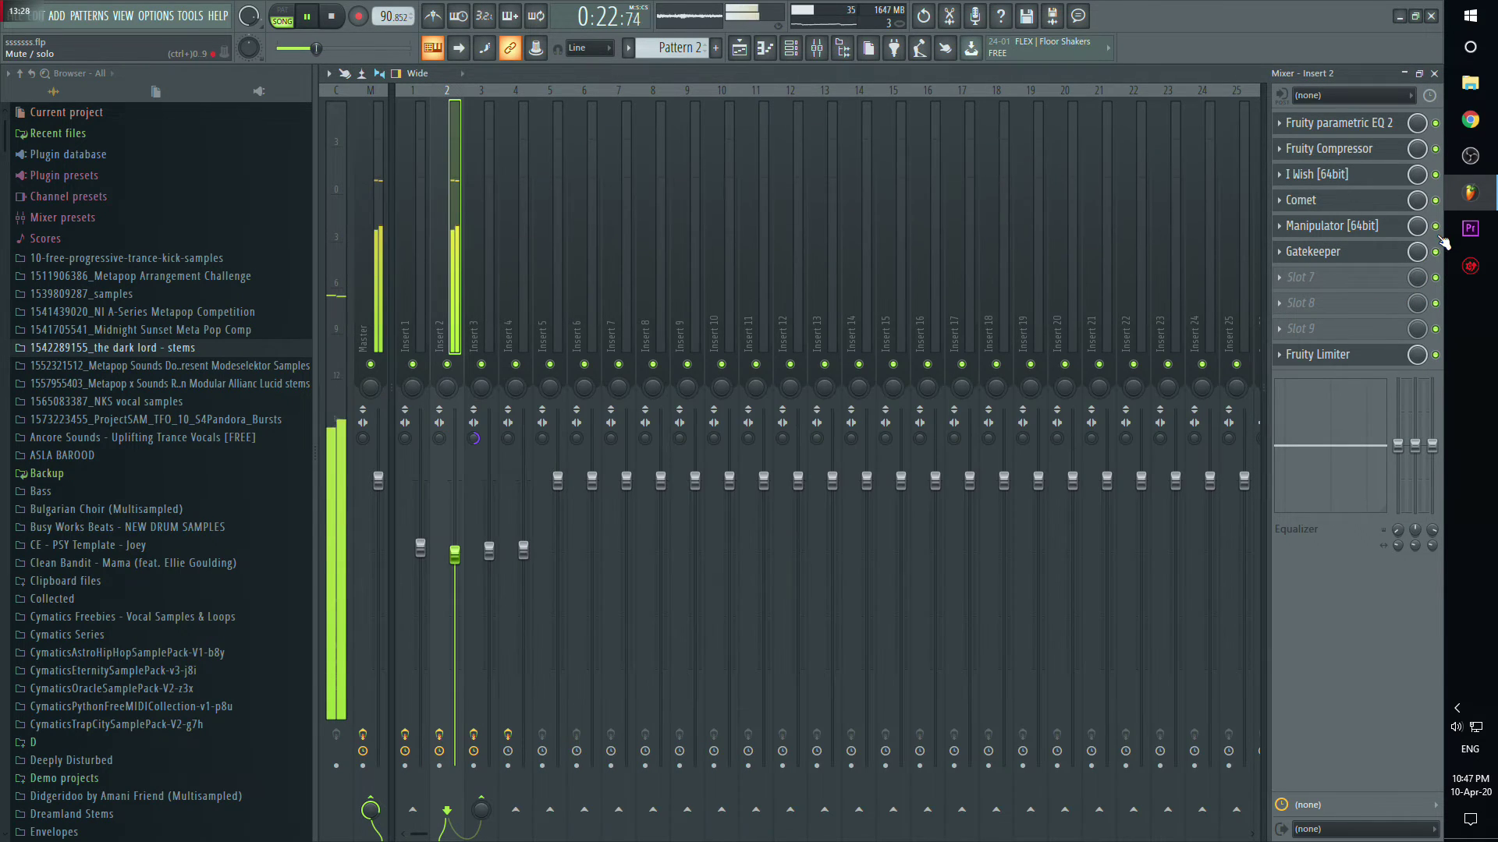
pyautogui.click(1339, 231)
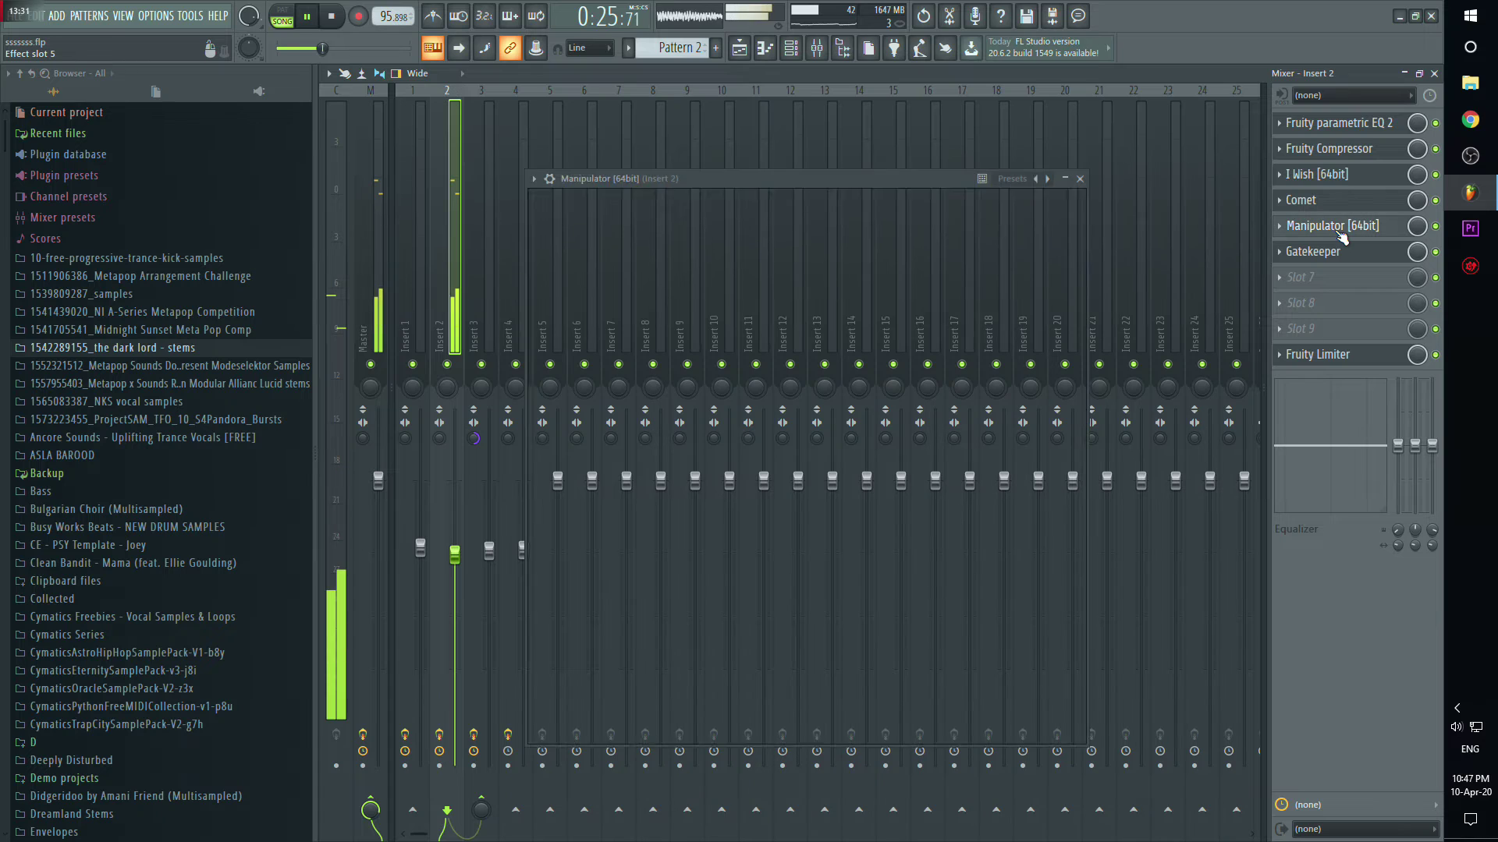
# Step: Return to the playlist, audition the tempo build-up past the kick entry at bar 17, and stop playback
pyautogui.click(1434, 72)
pyautogui.click(851, 106)
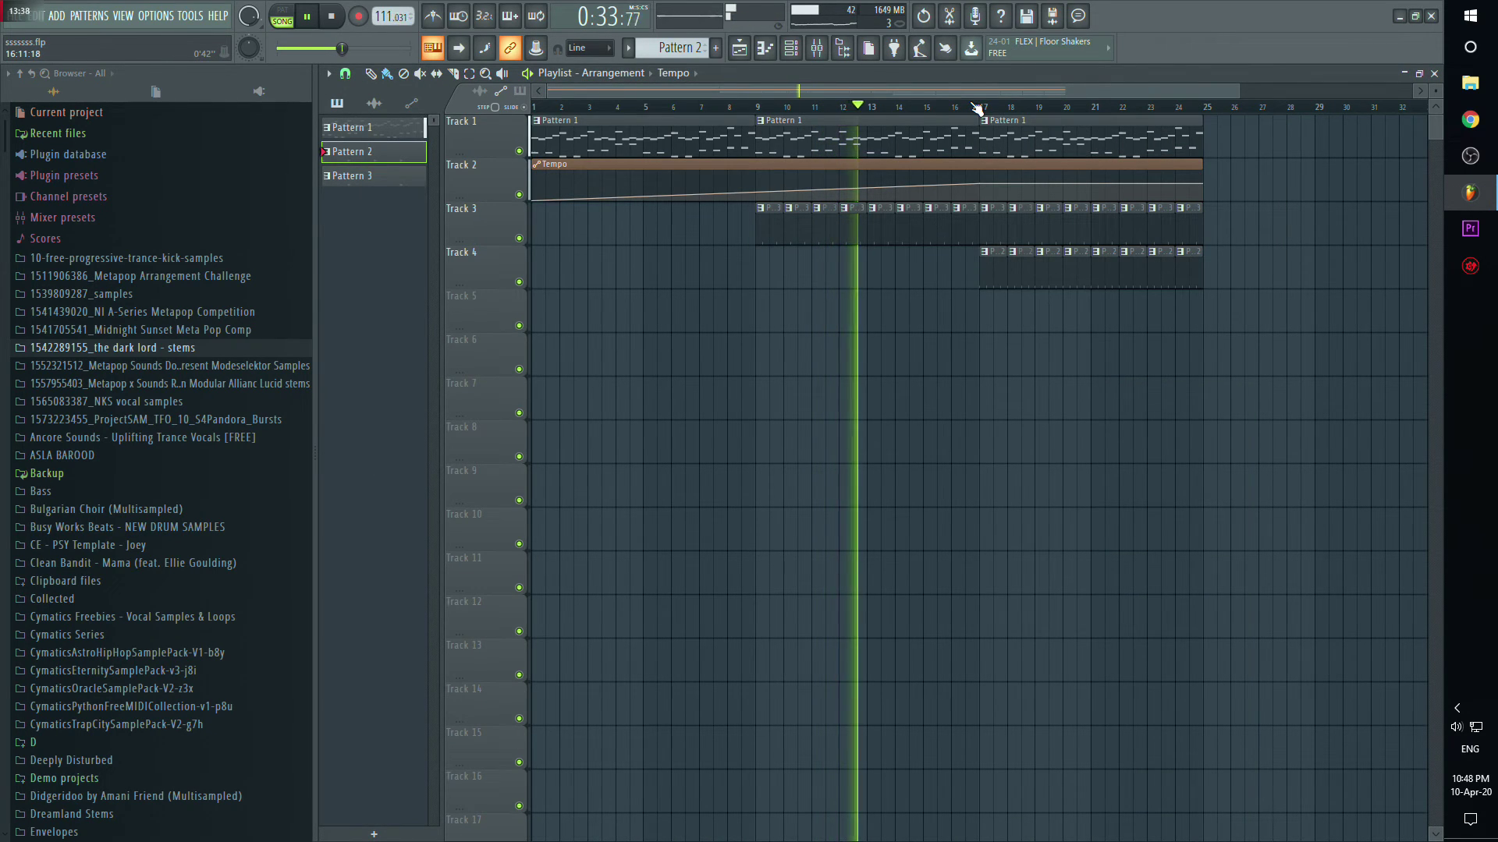
pyautogui.moveTo(980, 91); pyautogui.dragTo(1132, 87)
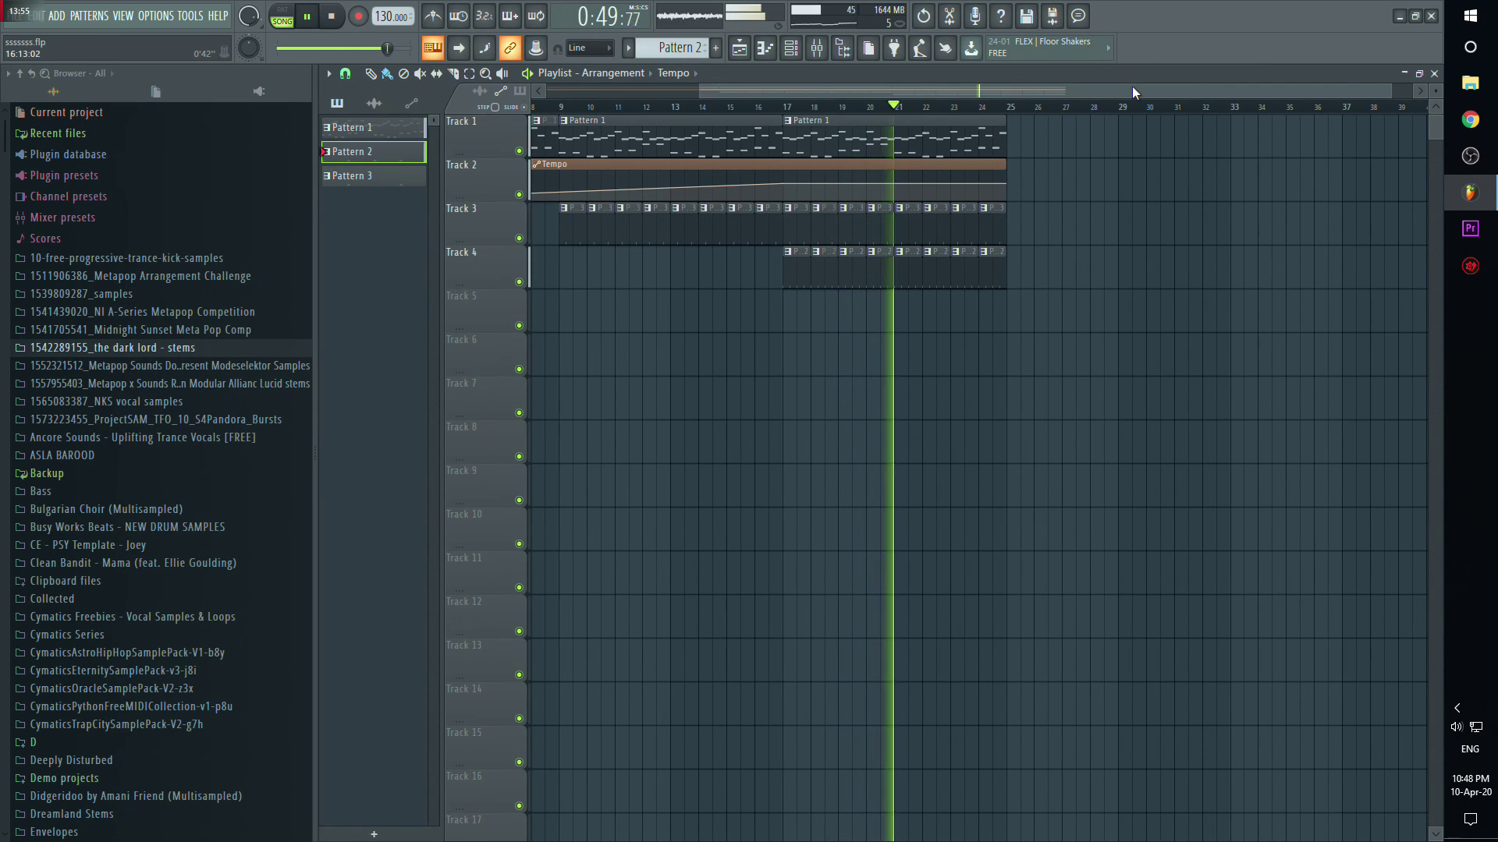
pyautogui.press('space')
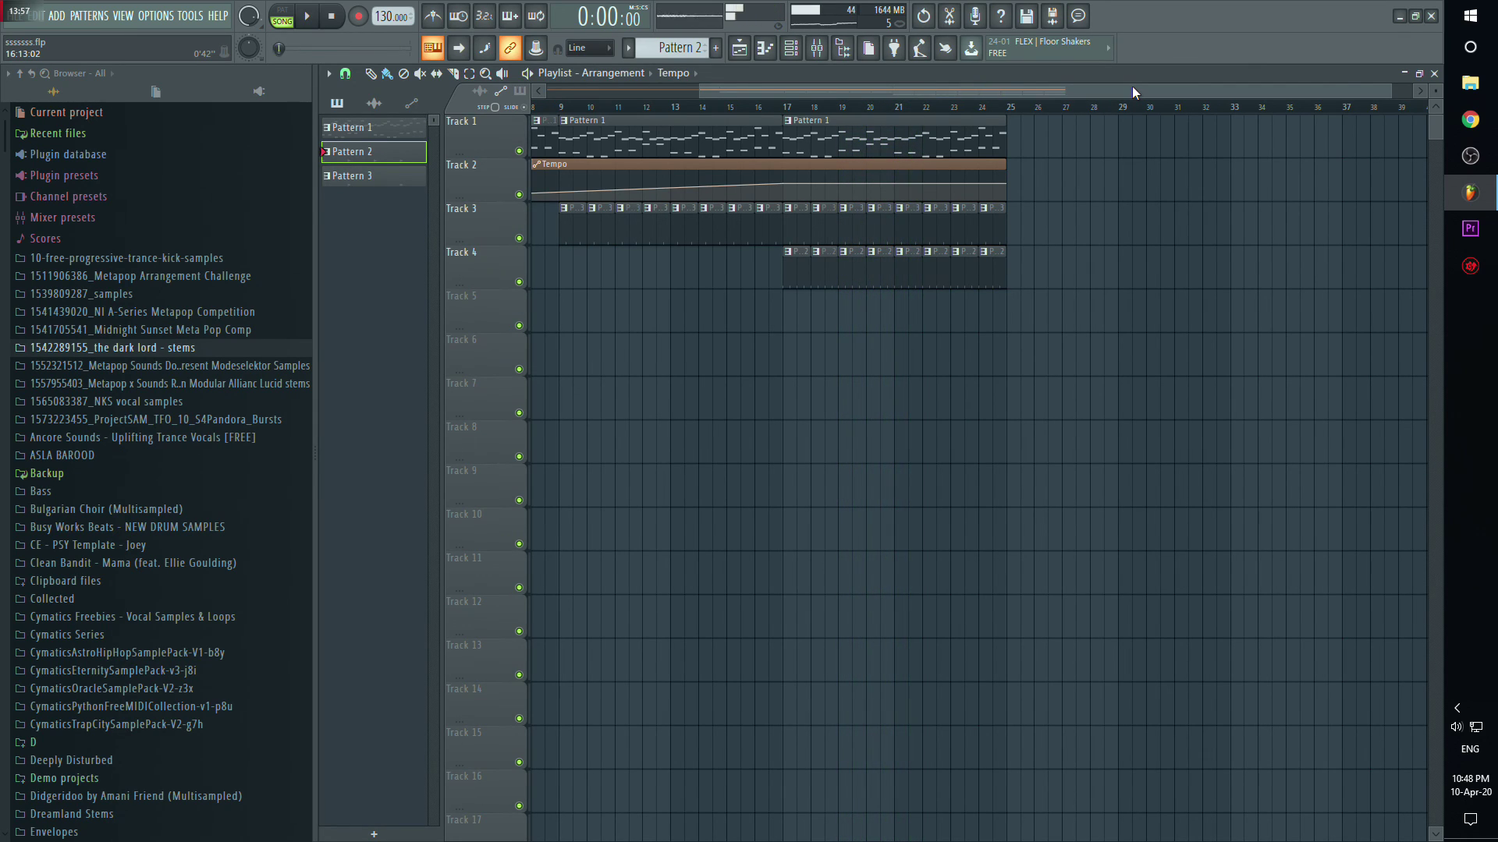